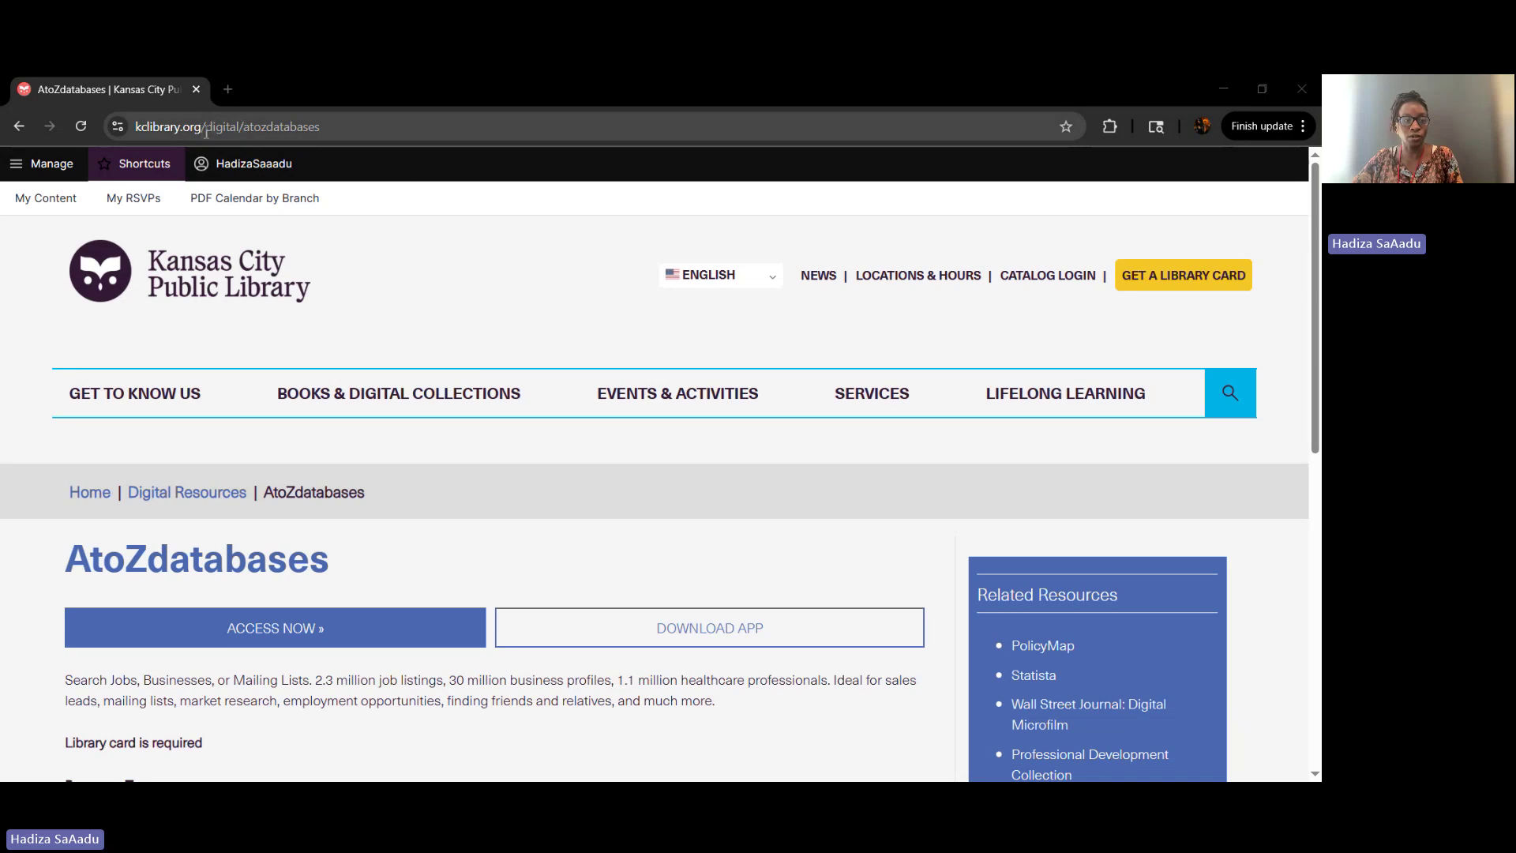
pyautogui.moveTo(202, 133); pyautogui.dragTo(133, 146)
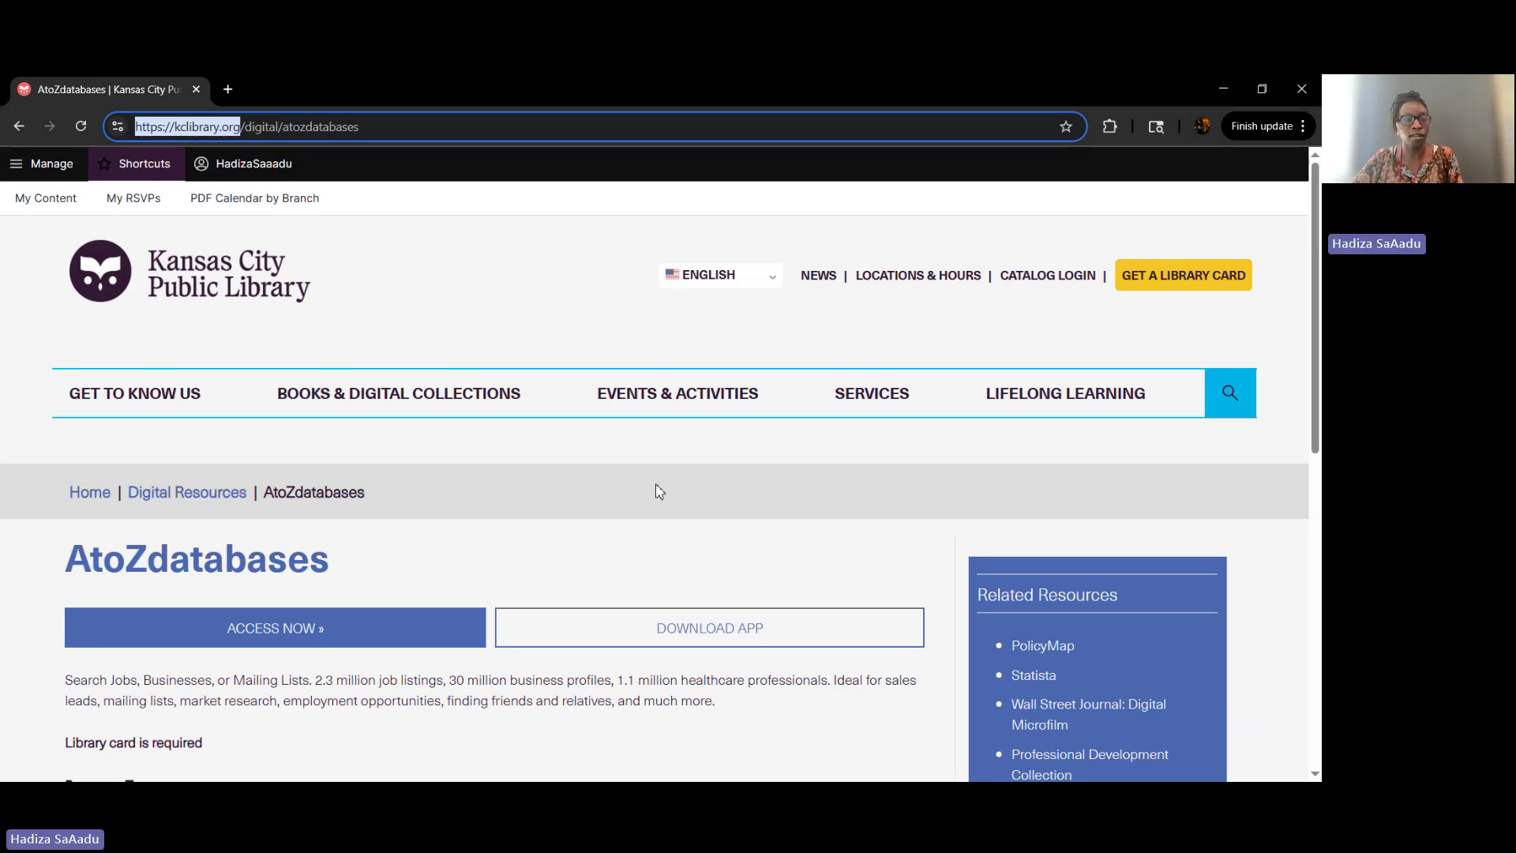
pyautogui.click(679, 342)
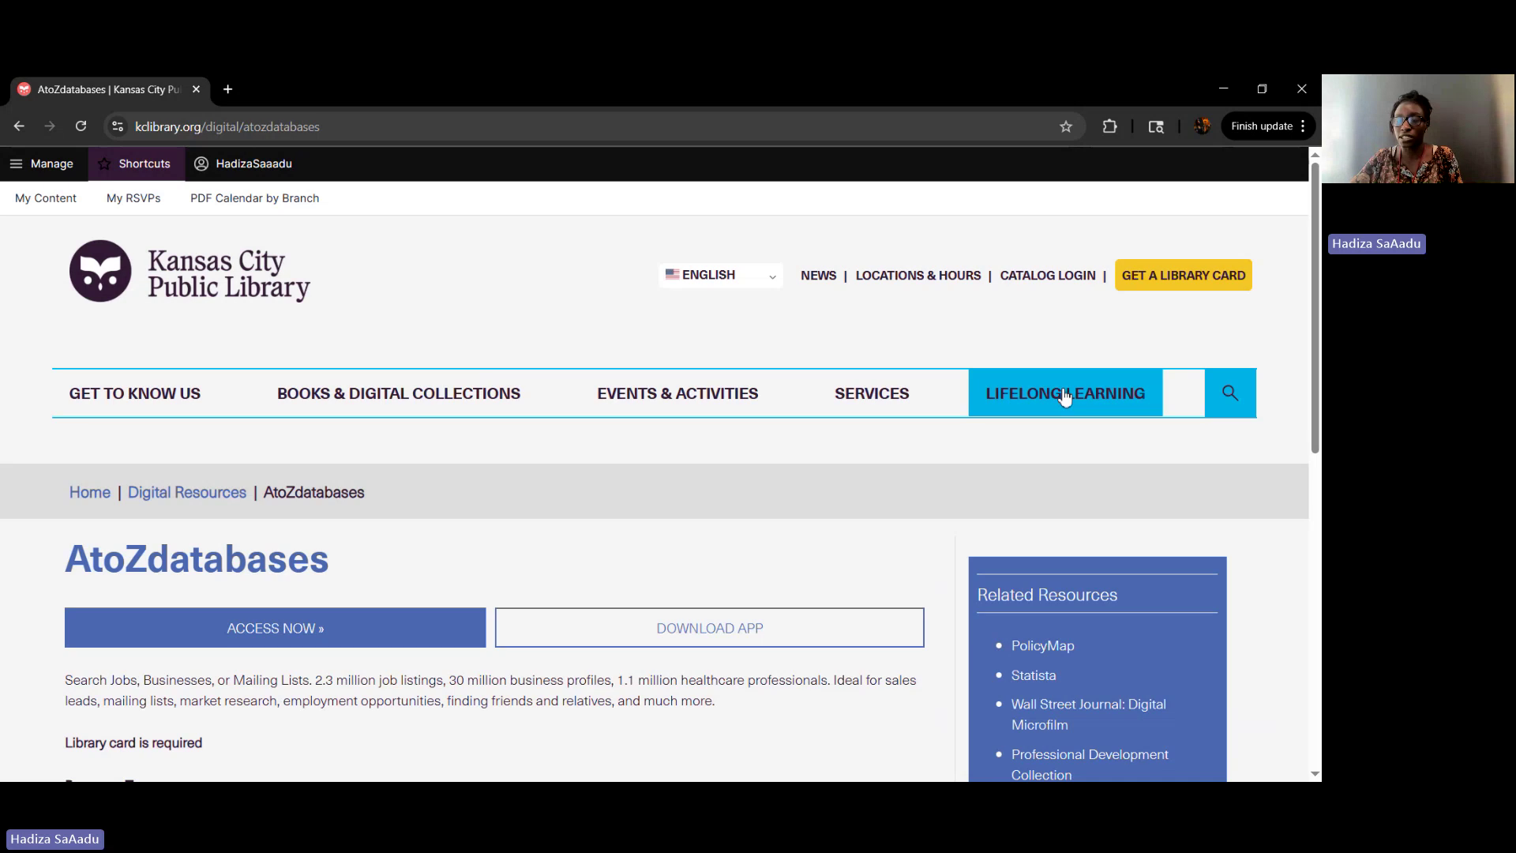
# Open the library's Digital Resources A-Z list and filter all digital resources to those starting with A.
pyautogui.moveTo(1064, 397)
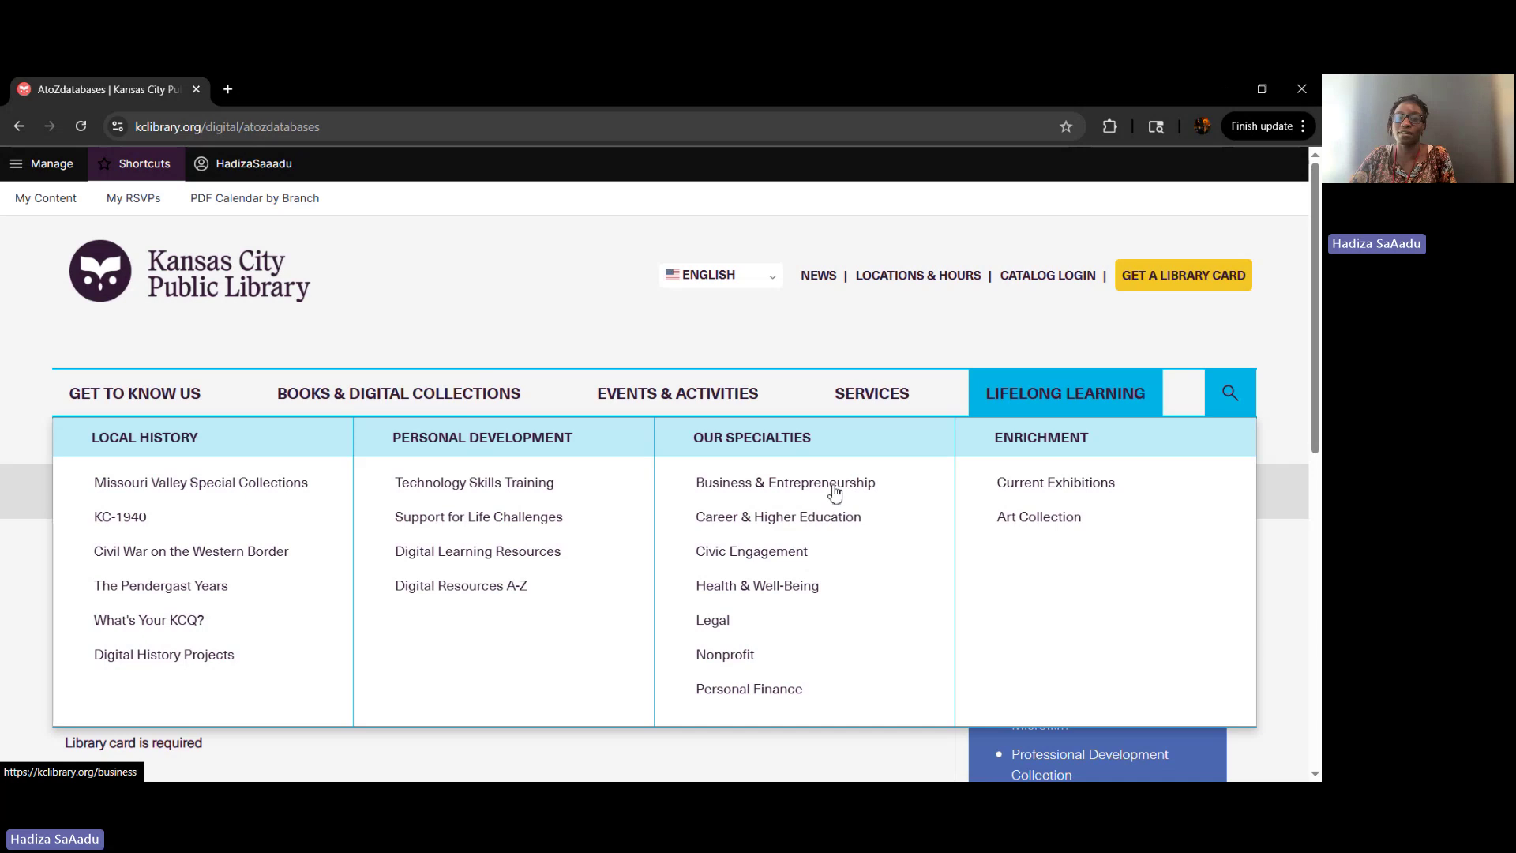
pyautogui.click(455, 594)
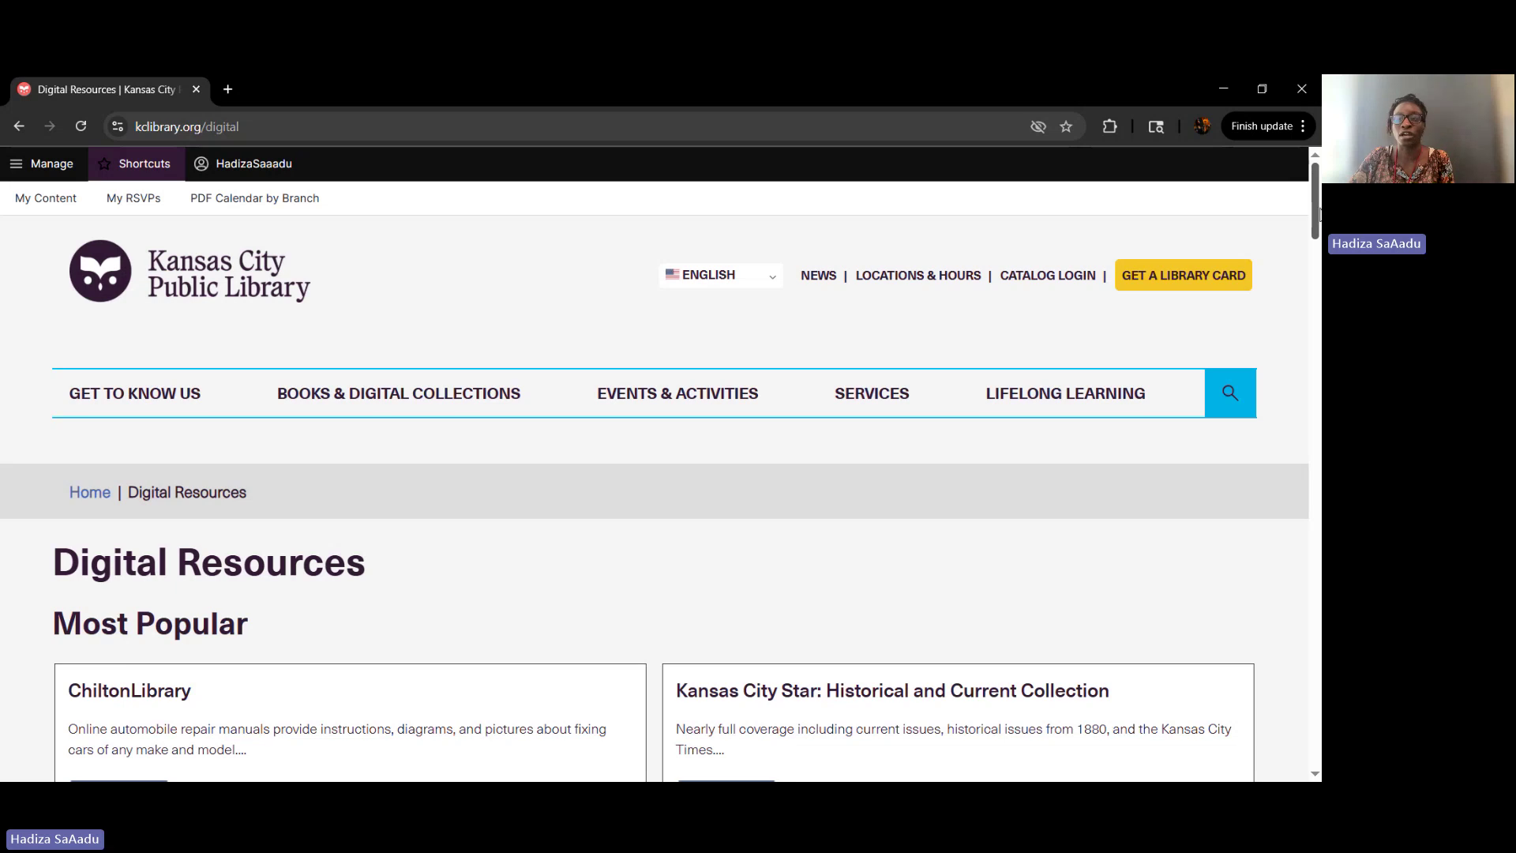
pyautogui.scroll(-8, 1316, 213)
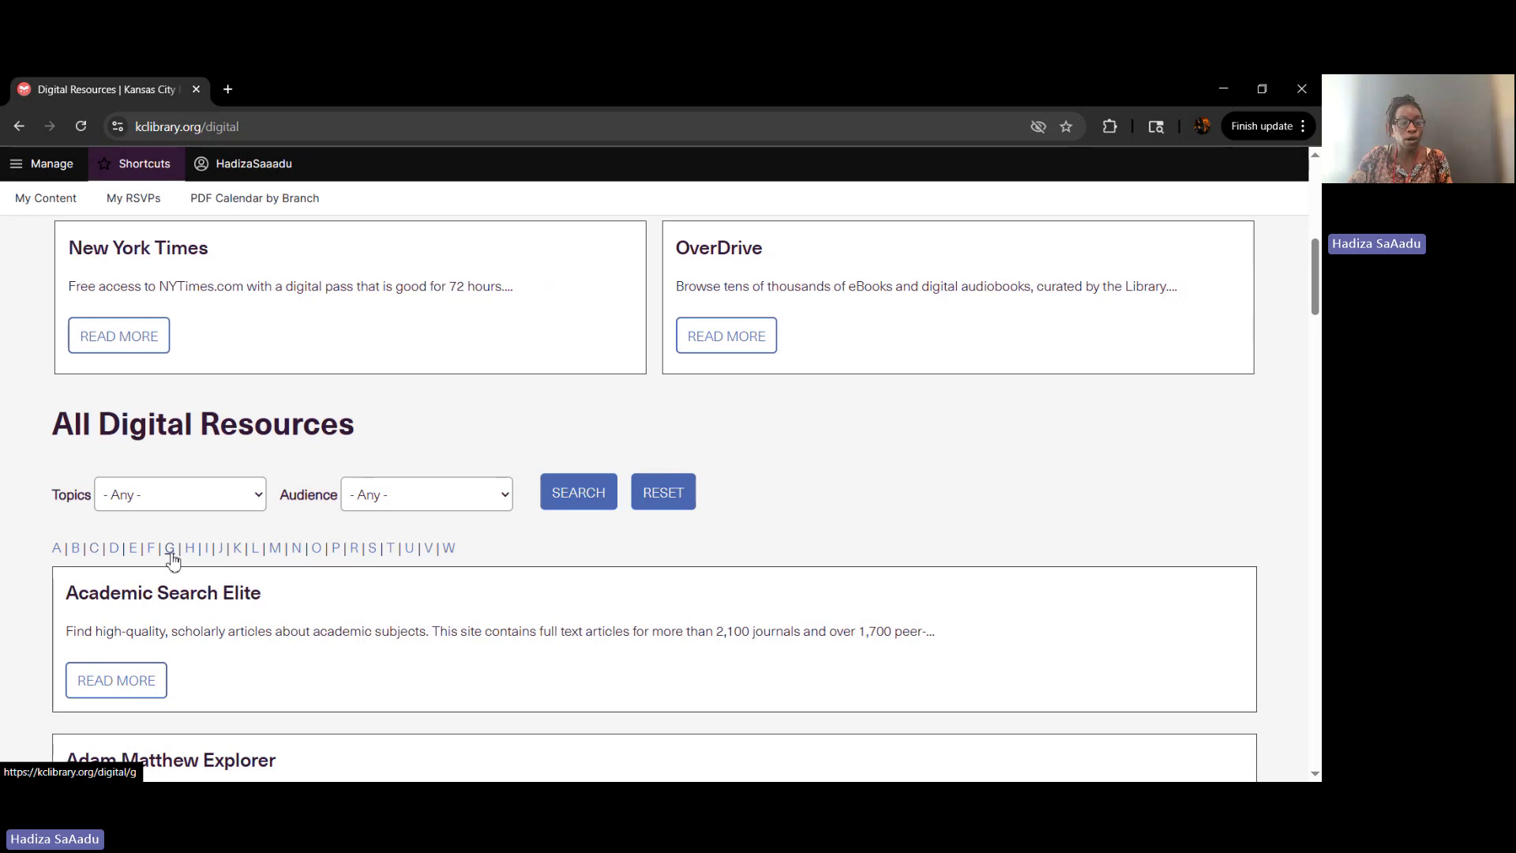
pyautogui.click(56, 550)
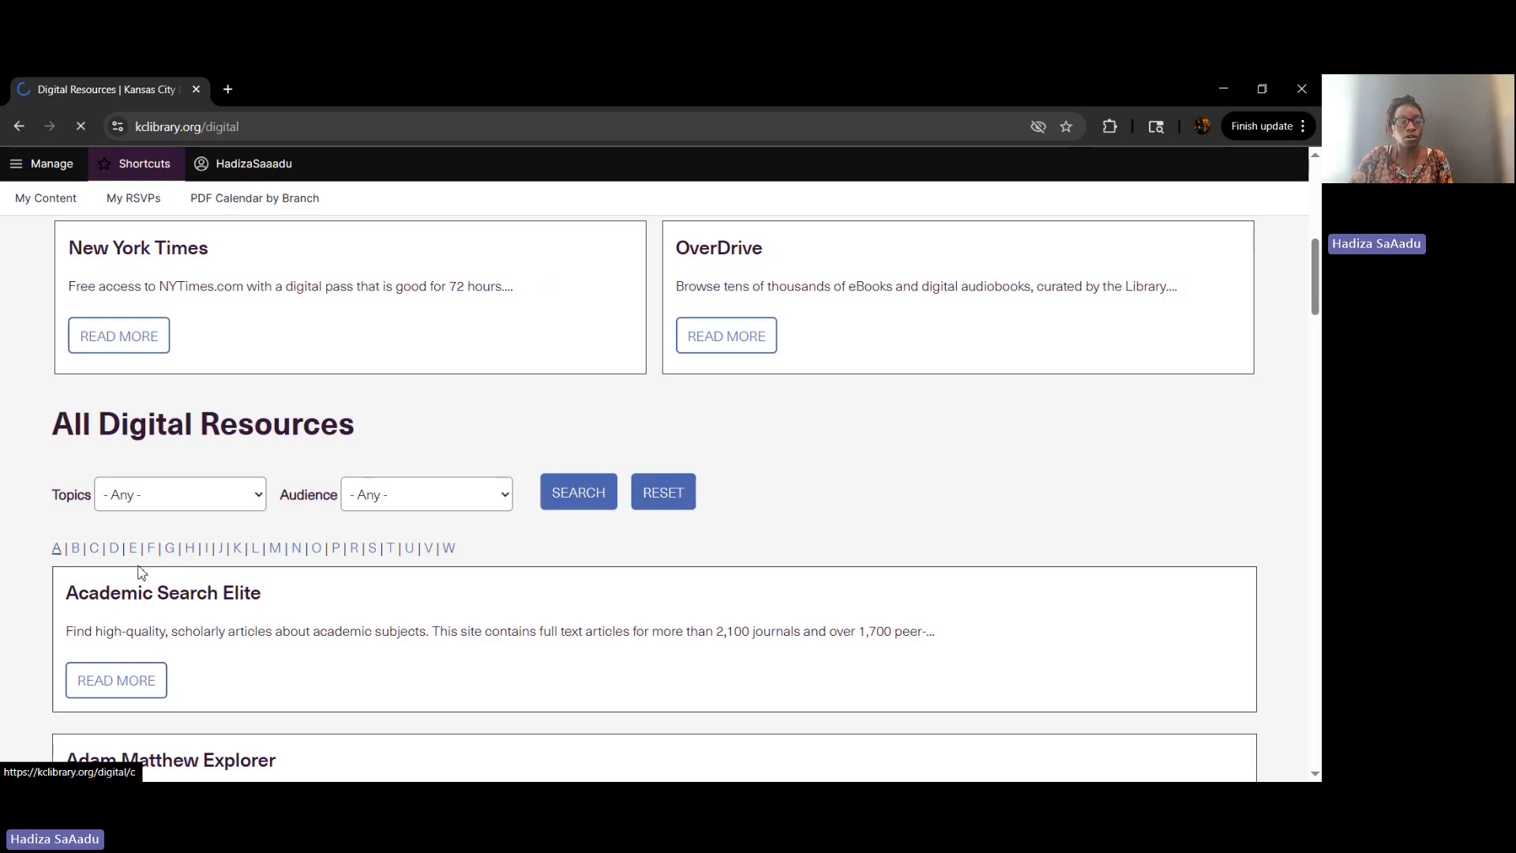
# Find the AtoZdatabases entry in the A list, open its resource page and access the database.
pyautogui.scroll(-5, 205, 597)
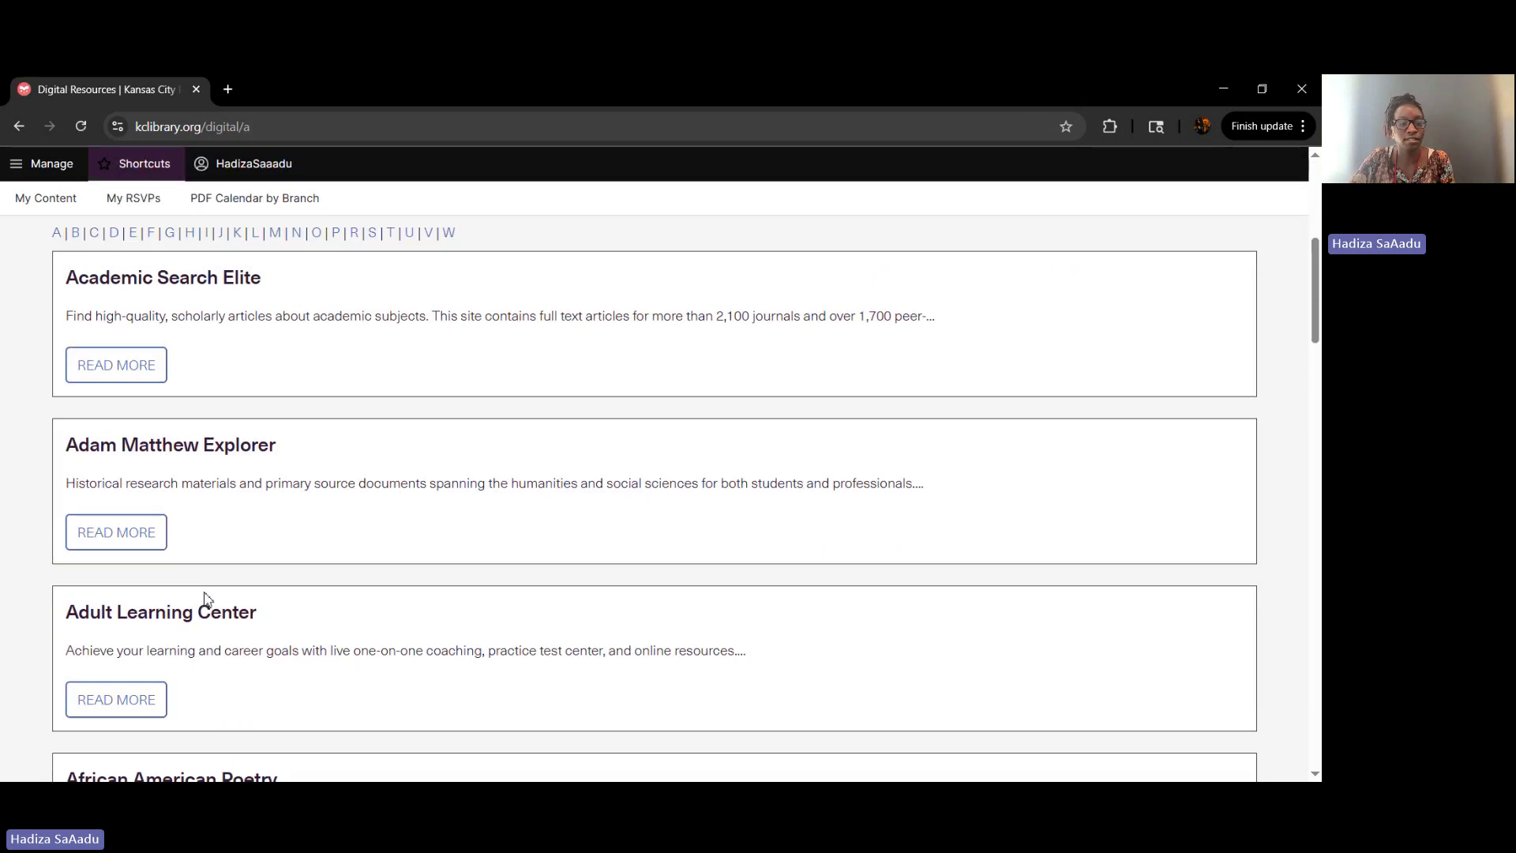
pyautogui.scroll(-15, 205, 597)
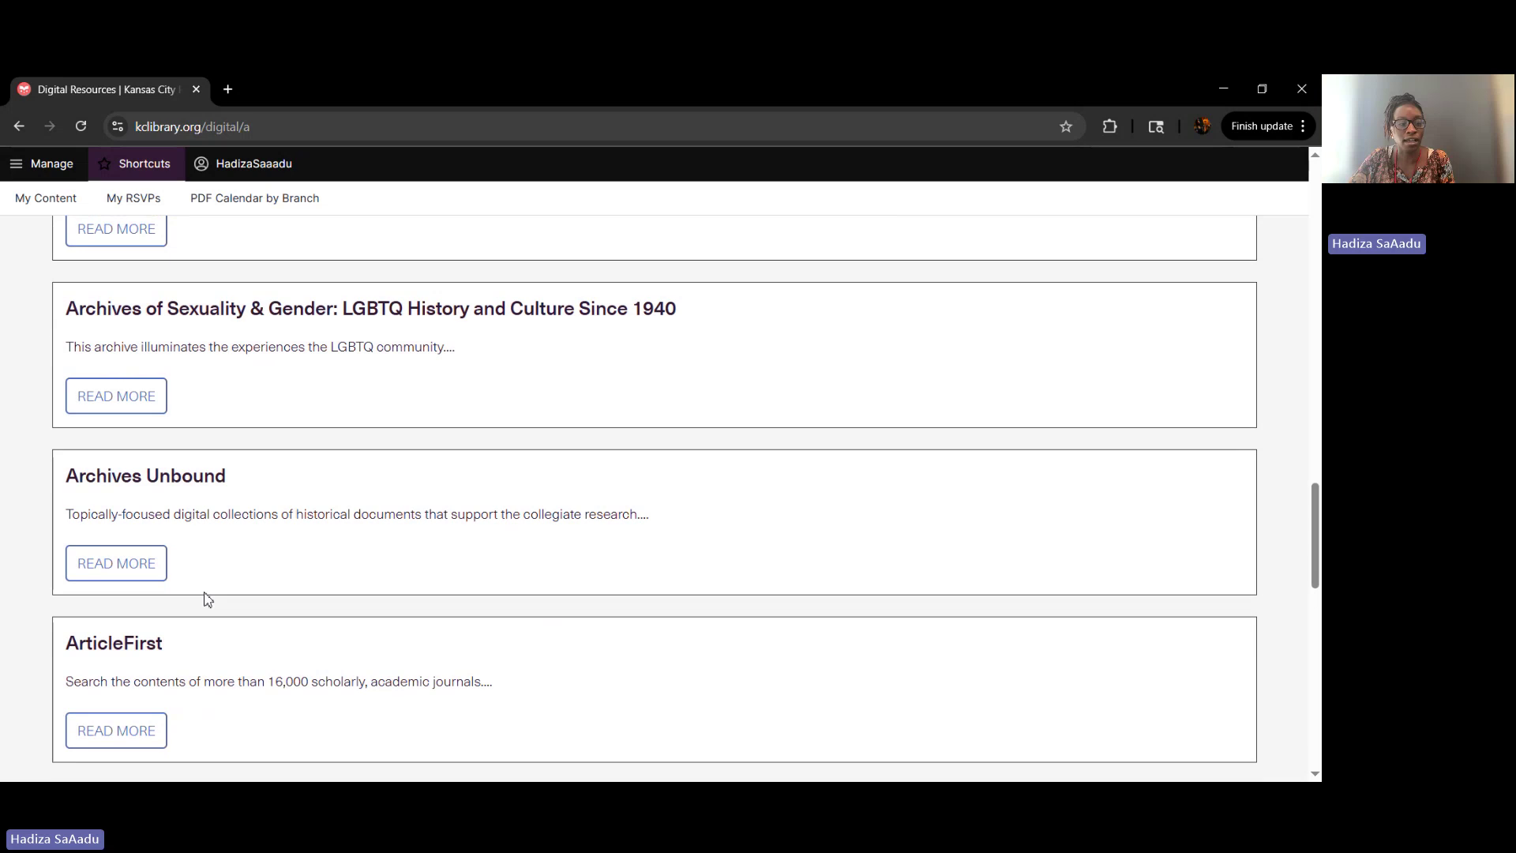
pyautogui.scroll(-8, 205, 598)
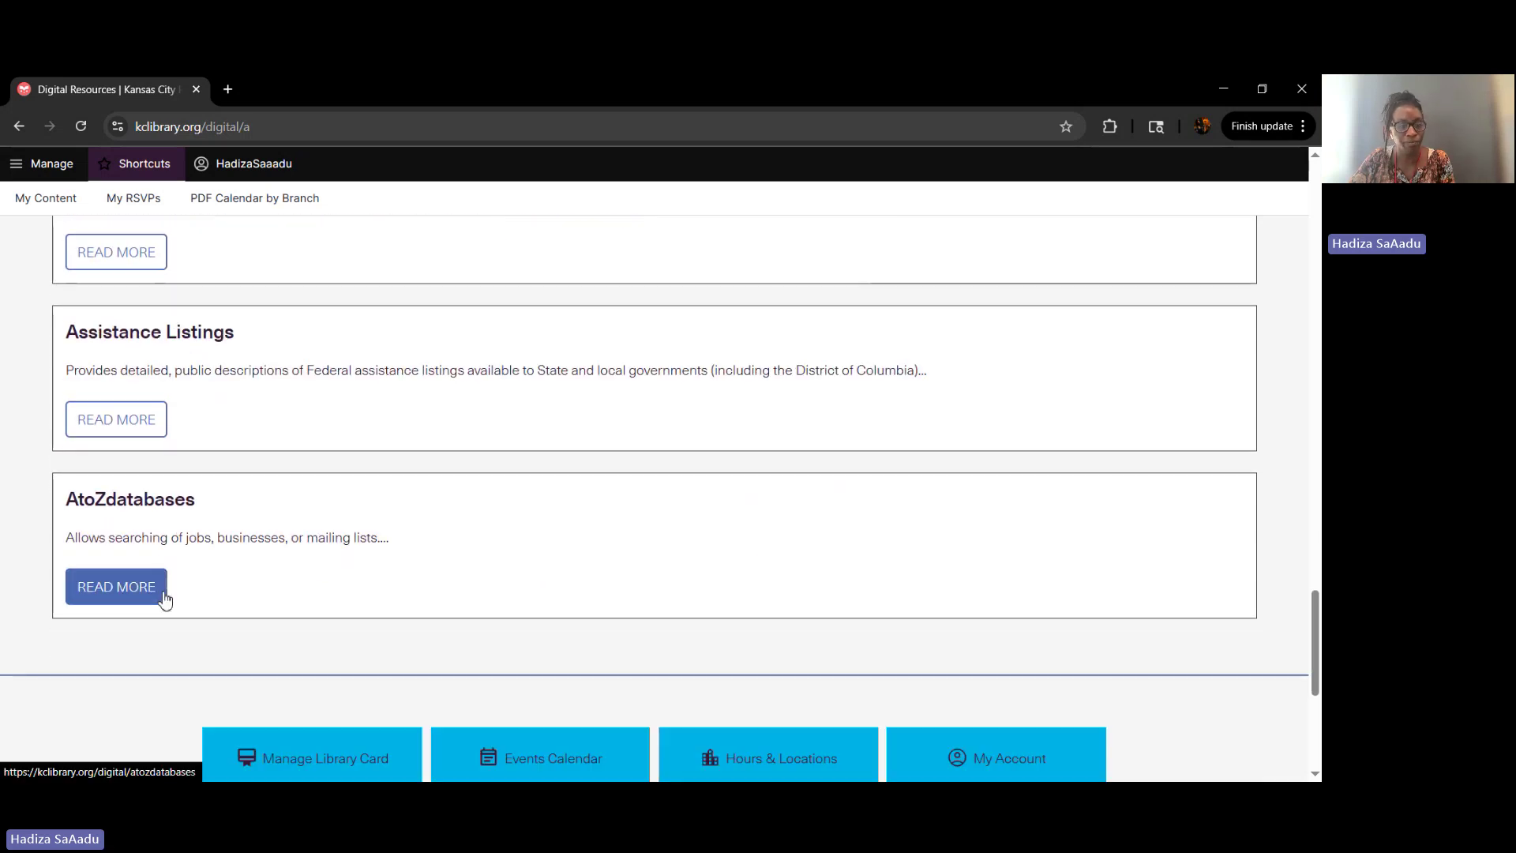
pyautogui.click(162, 598)
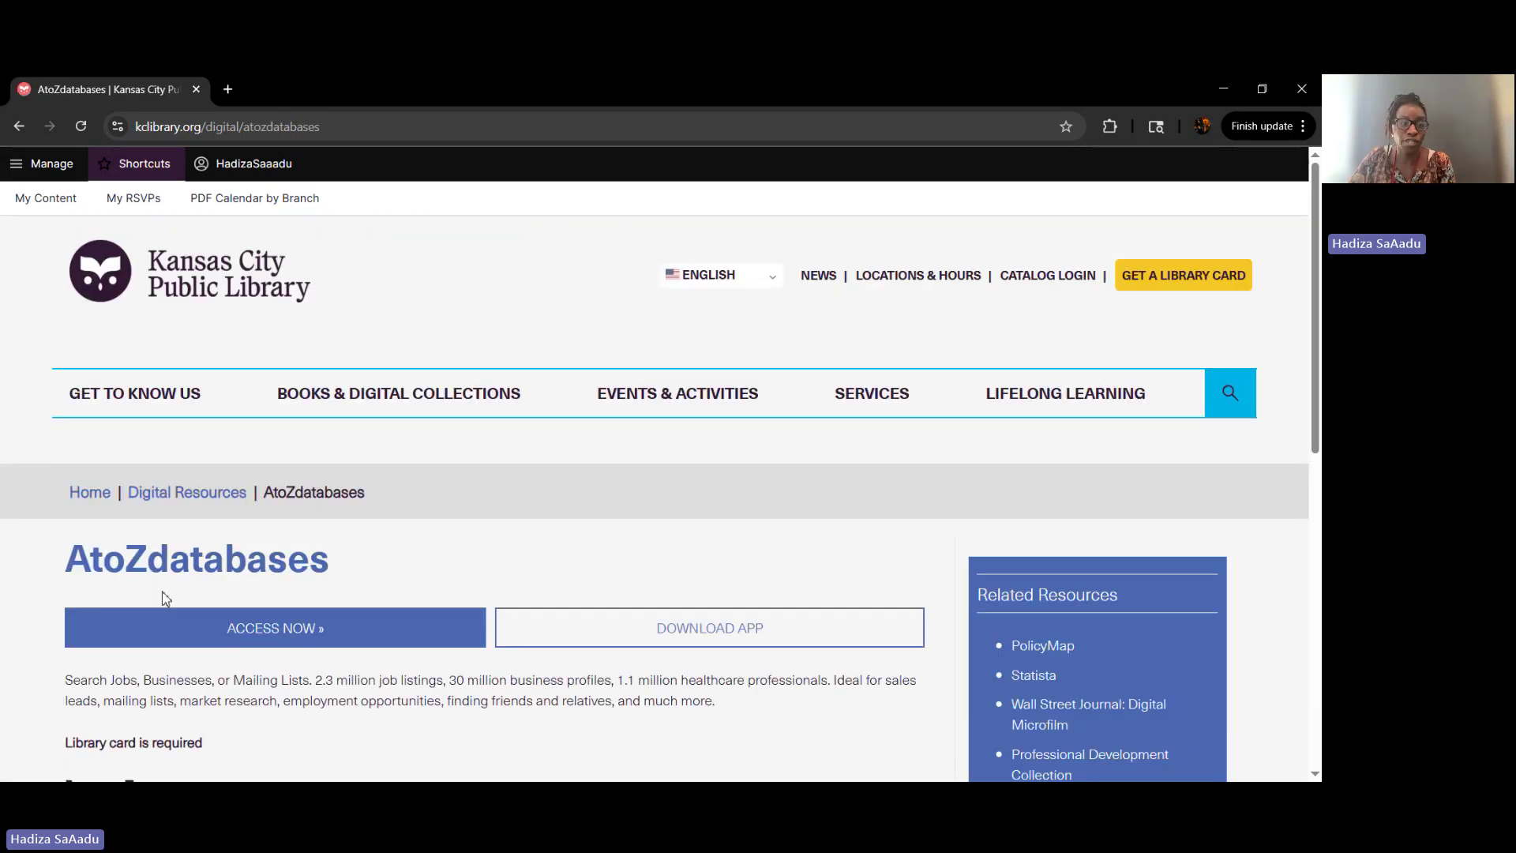
pyautogui.scroll(-1, 165, 599)
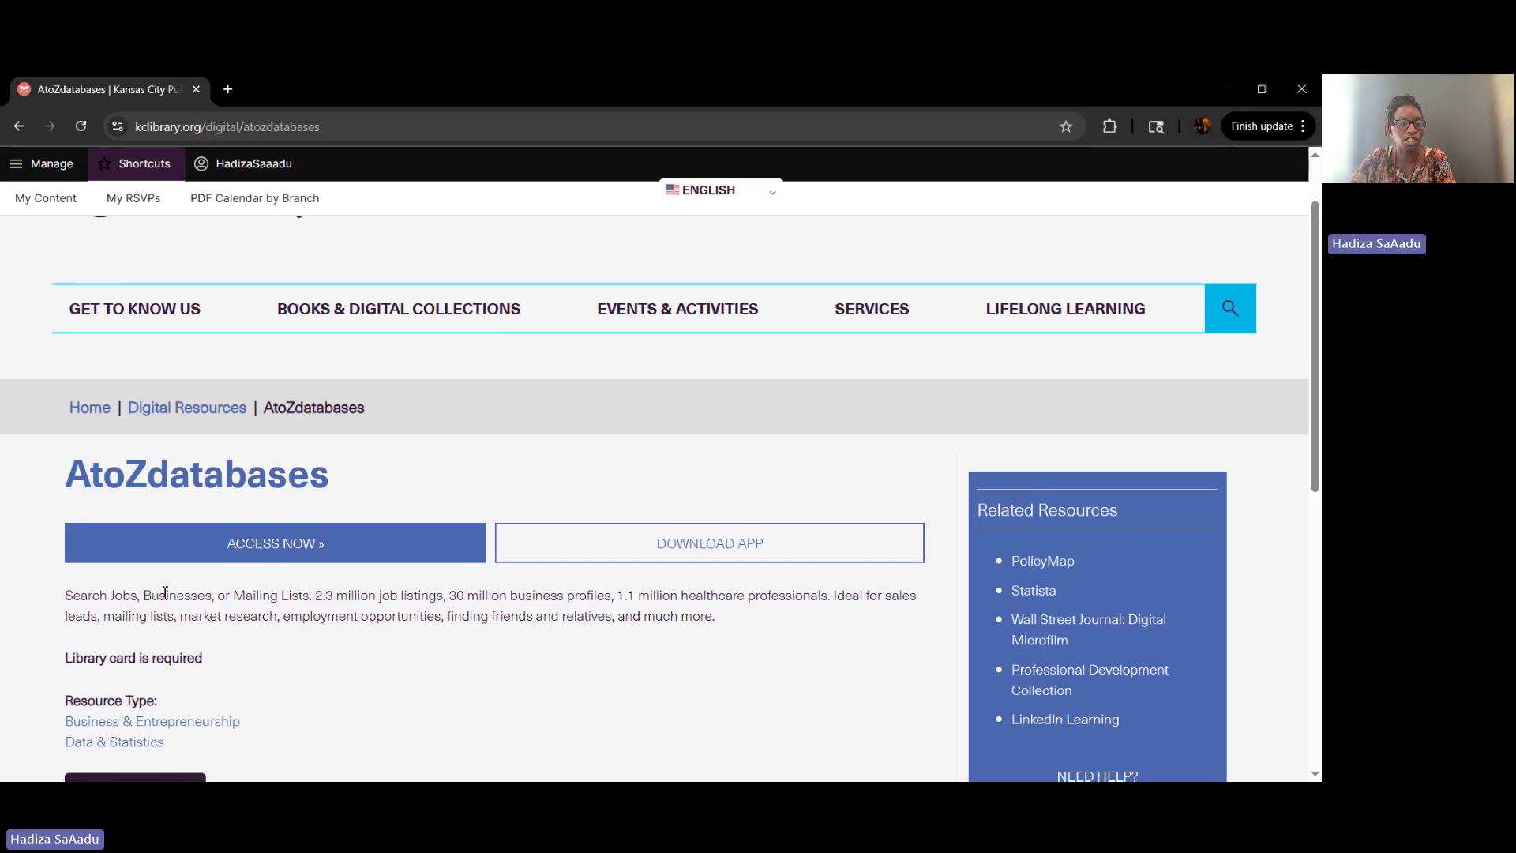
pyautogui.scroll(-1, 165, 592)
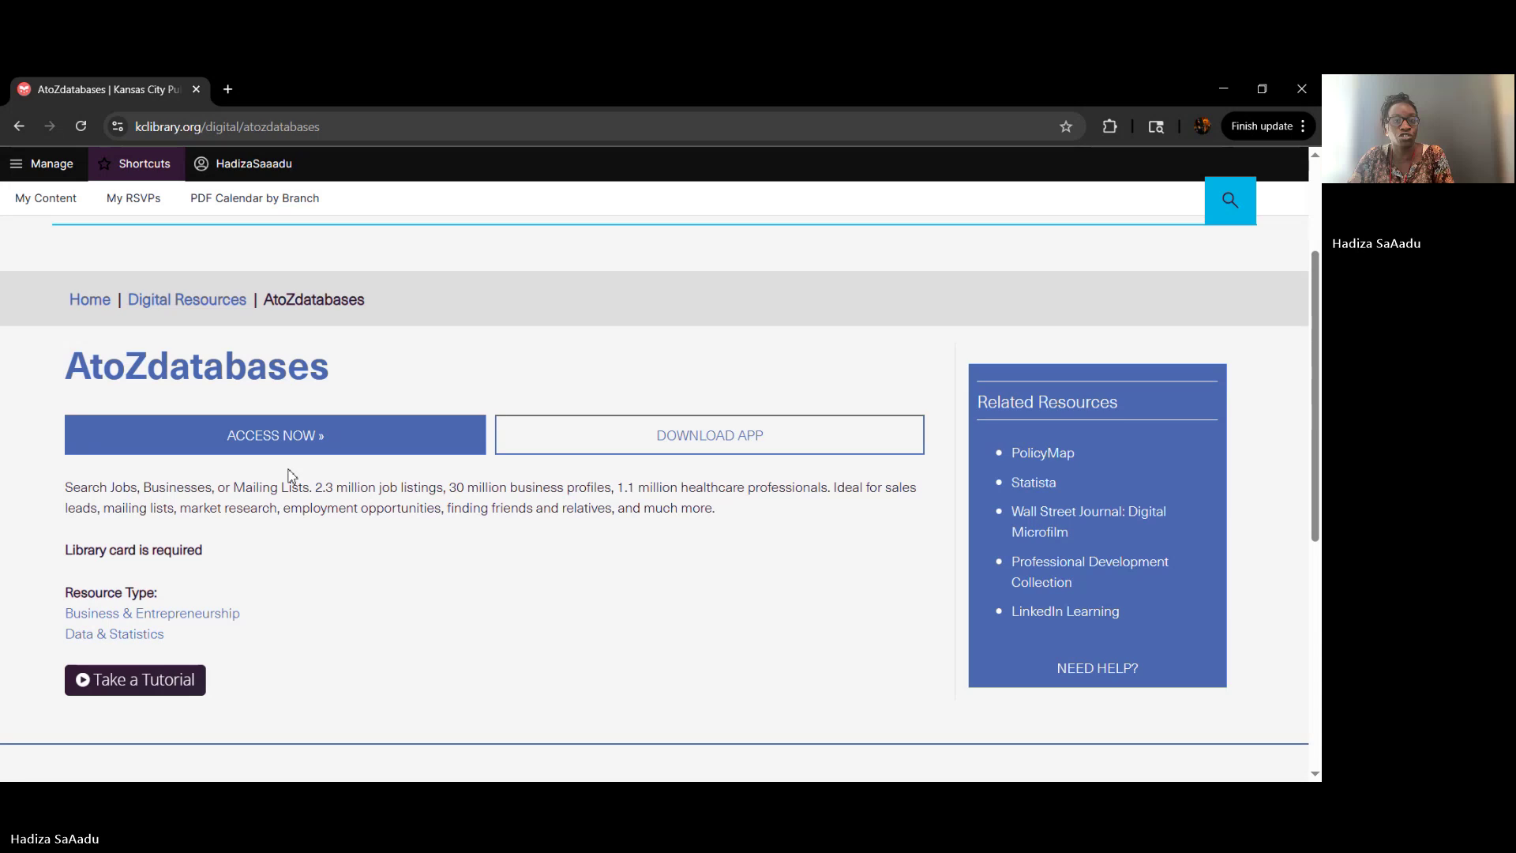
pyautogui.click(339, 435)
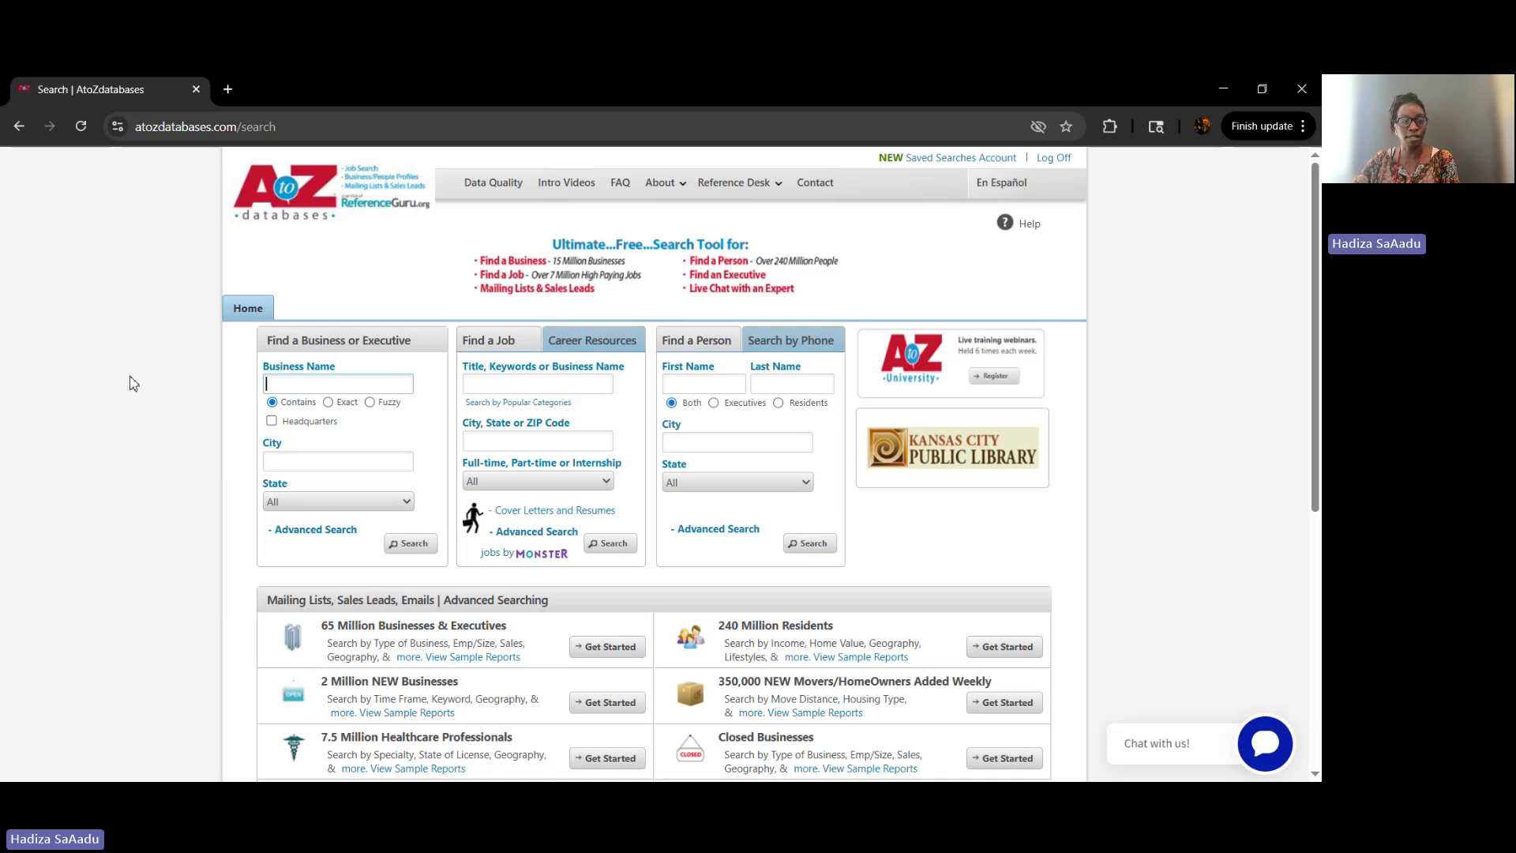
# Search for businesses whose name contains "Texas Roadhouse" and open the Texas Roadhouse Inc HQ record from the results.
pyautogui.scroll(-1, 160, 360)
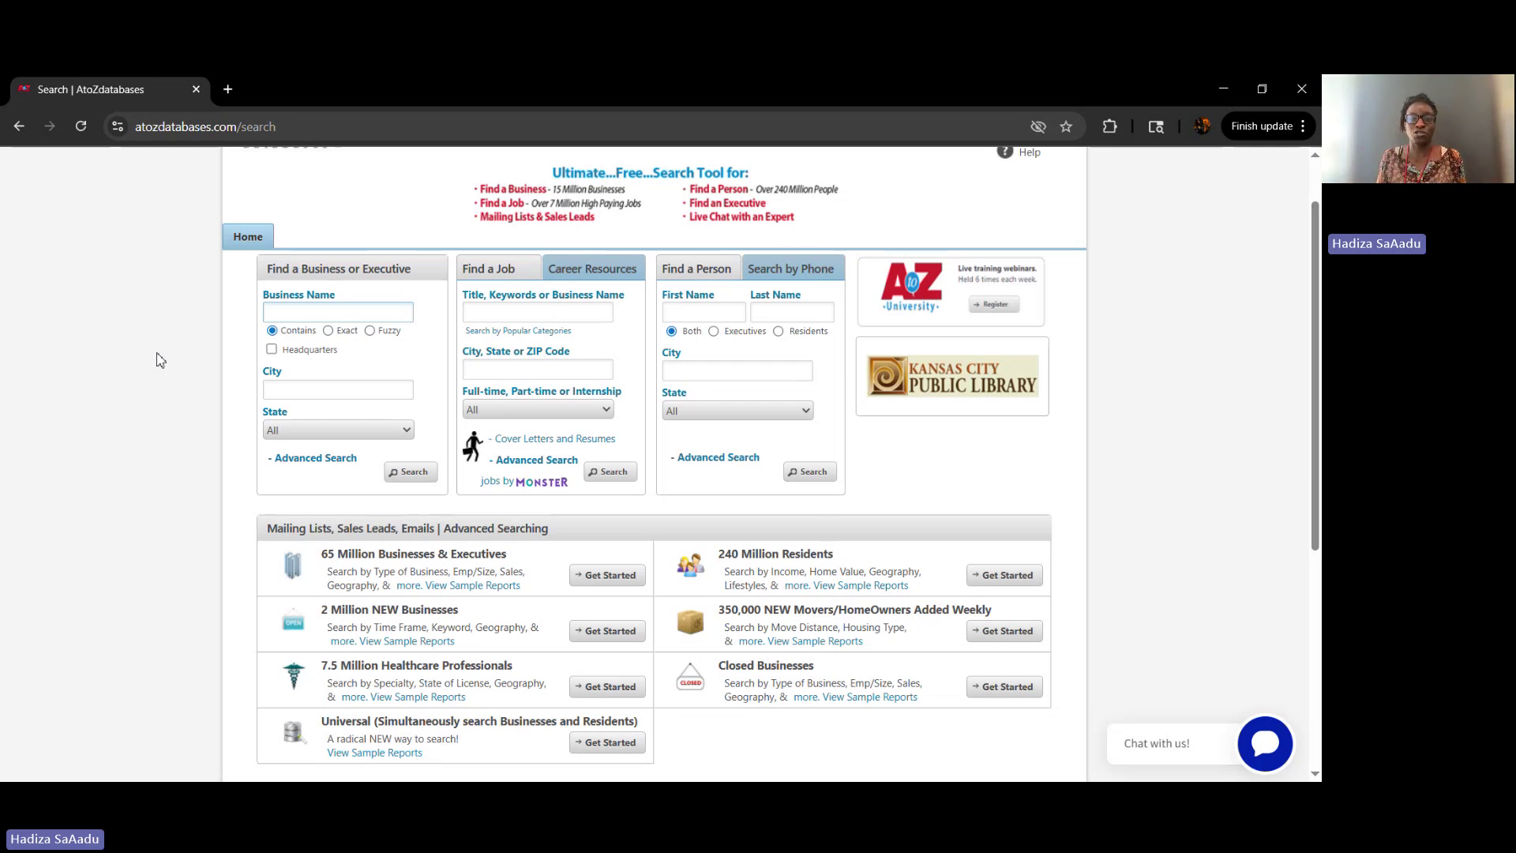
pyautogui.scroll(1, 160, 360)
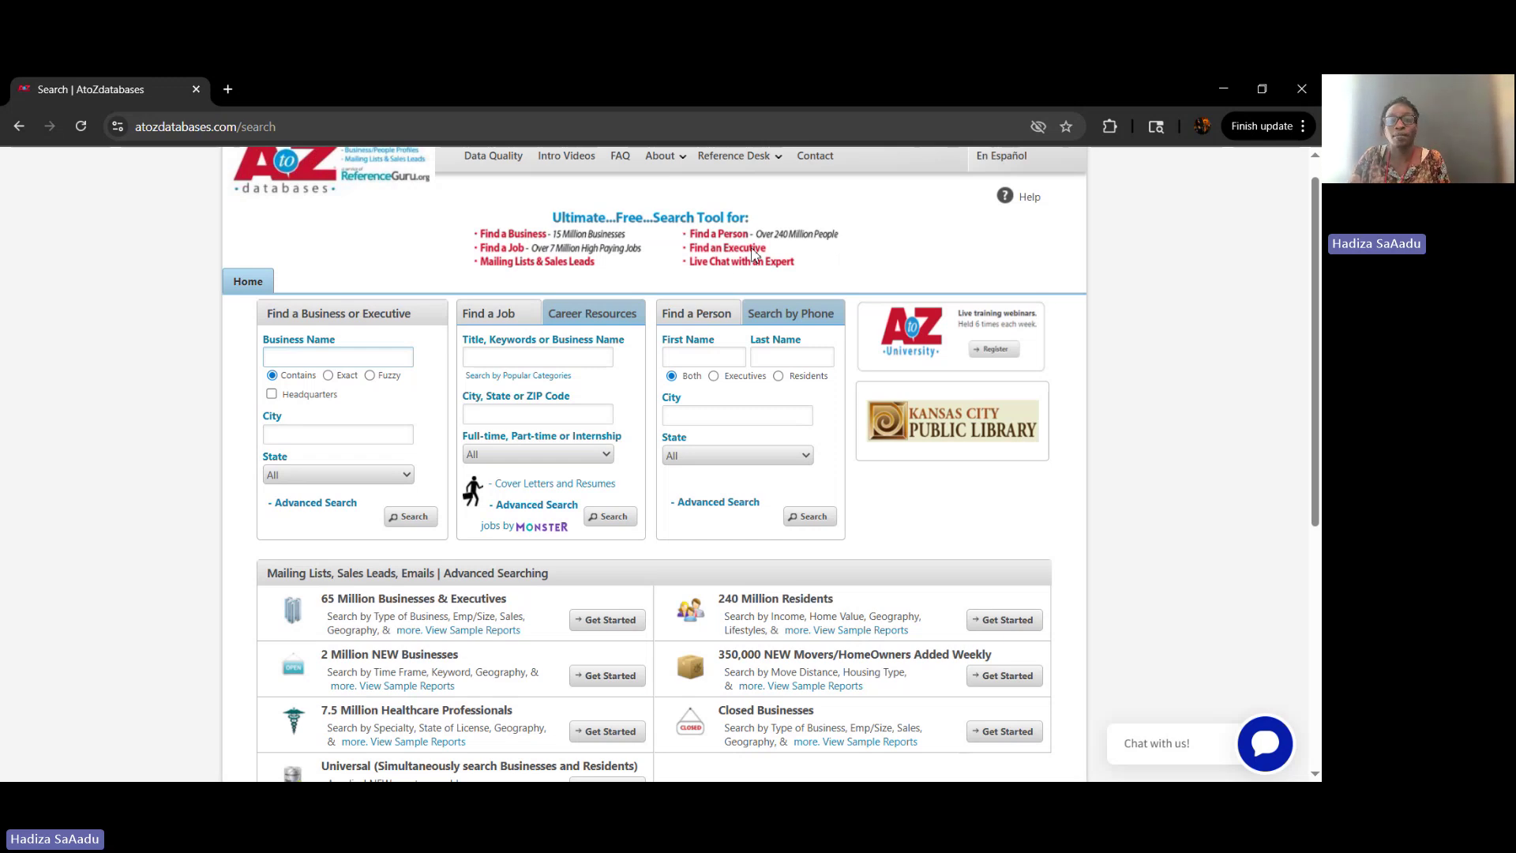
pyautogui.scroll(-1, 813, 252)
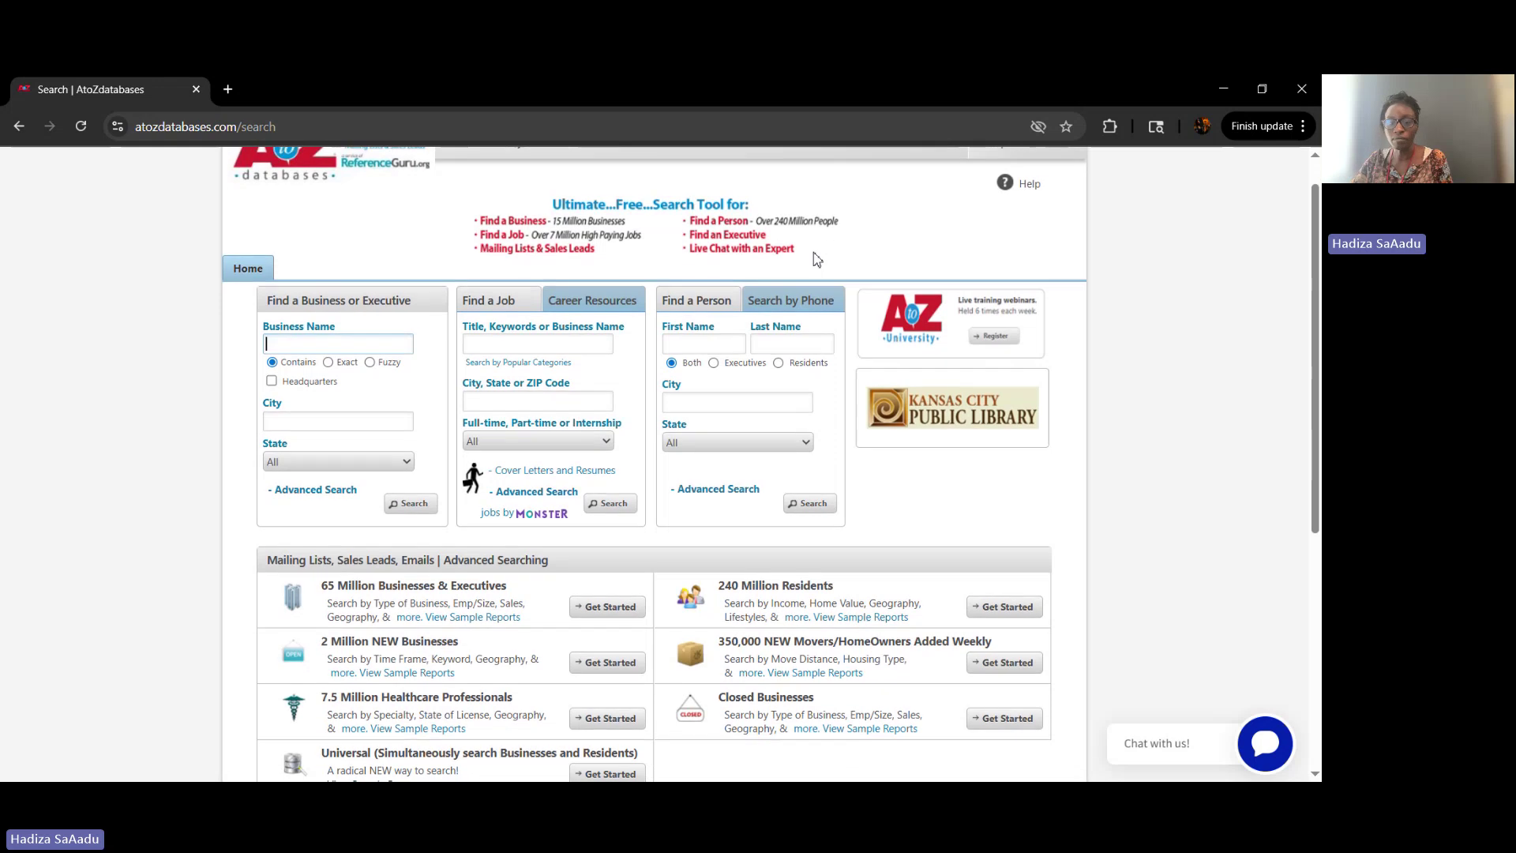
pyautogui.scroll(-1, 816, 258)
pyautogui.scroll(-1, 818, 259)
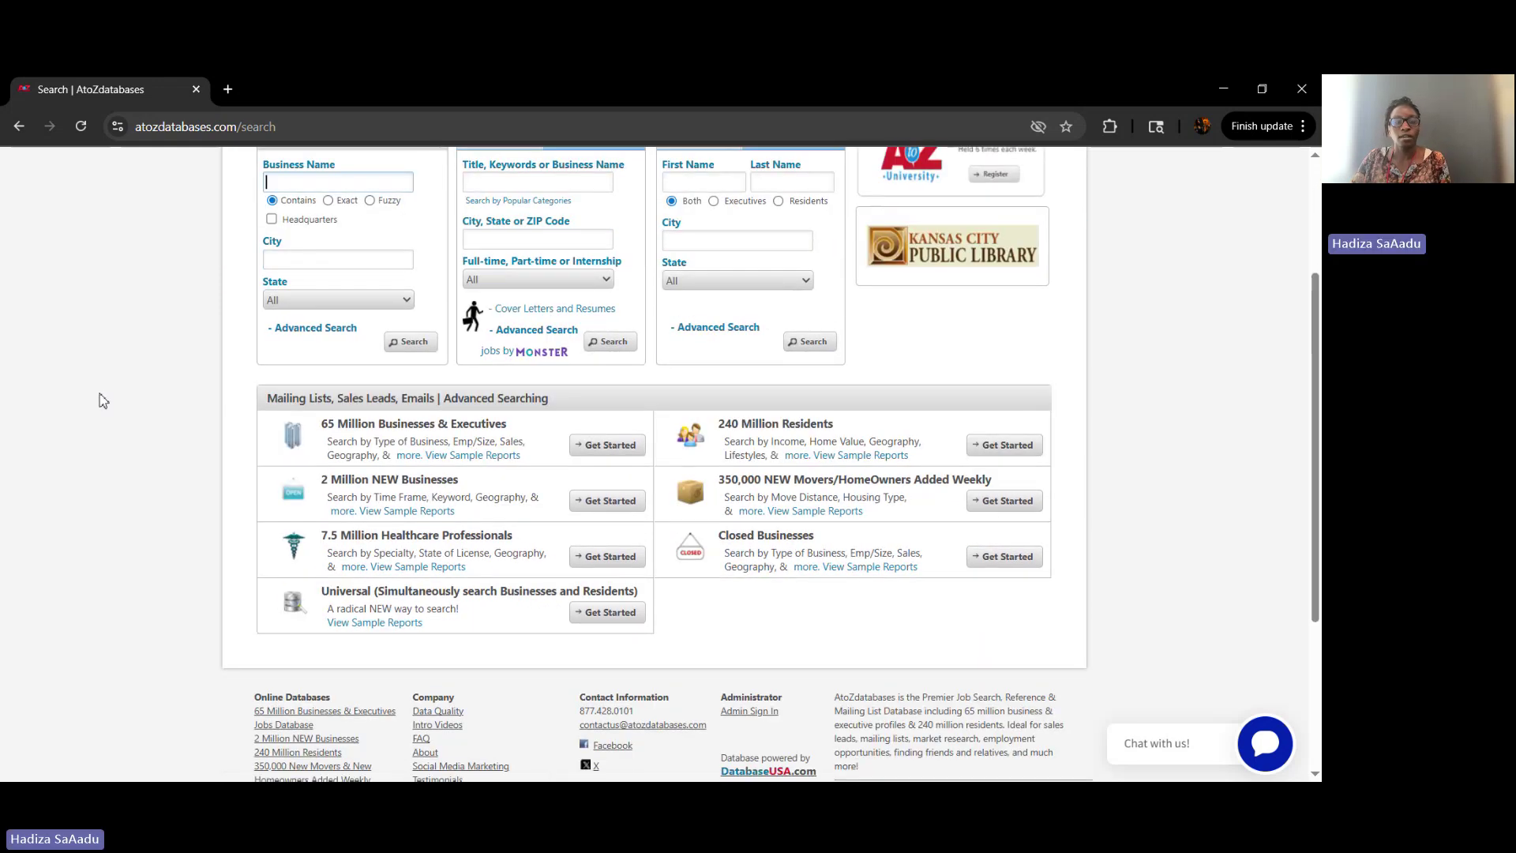
pyautogui.scroll(1, 191, 306)
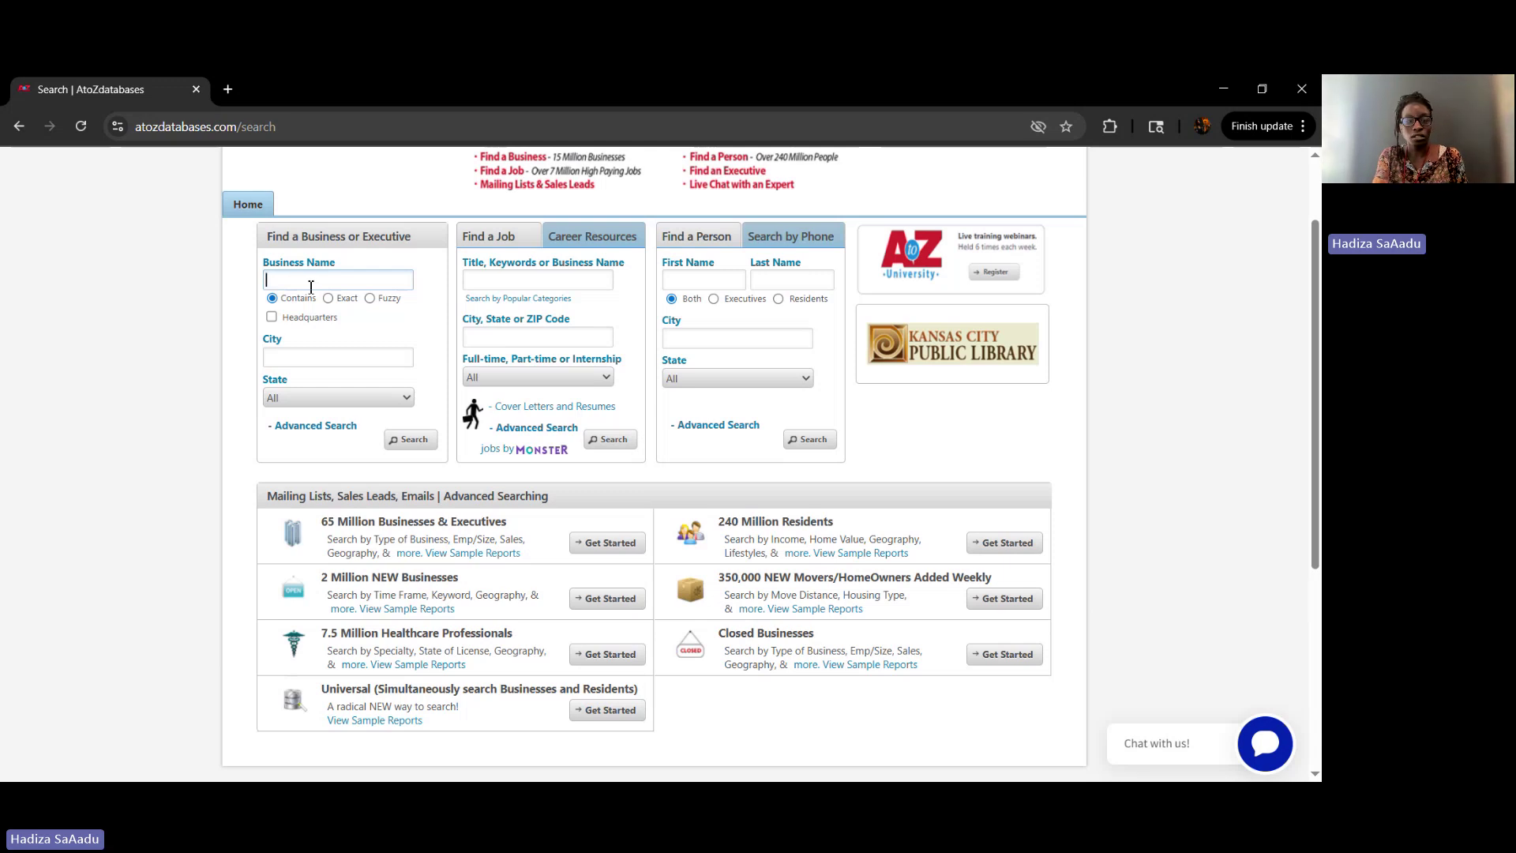
pyautogui.write('Texas')
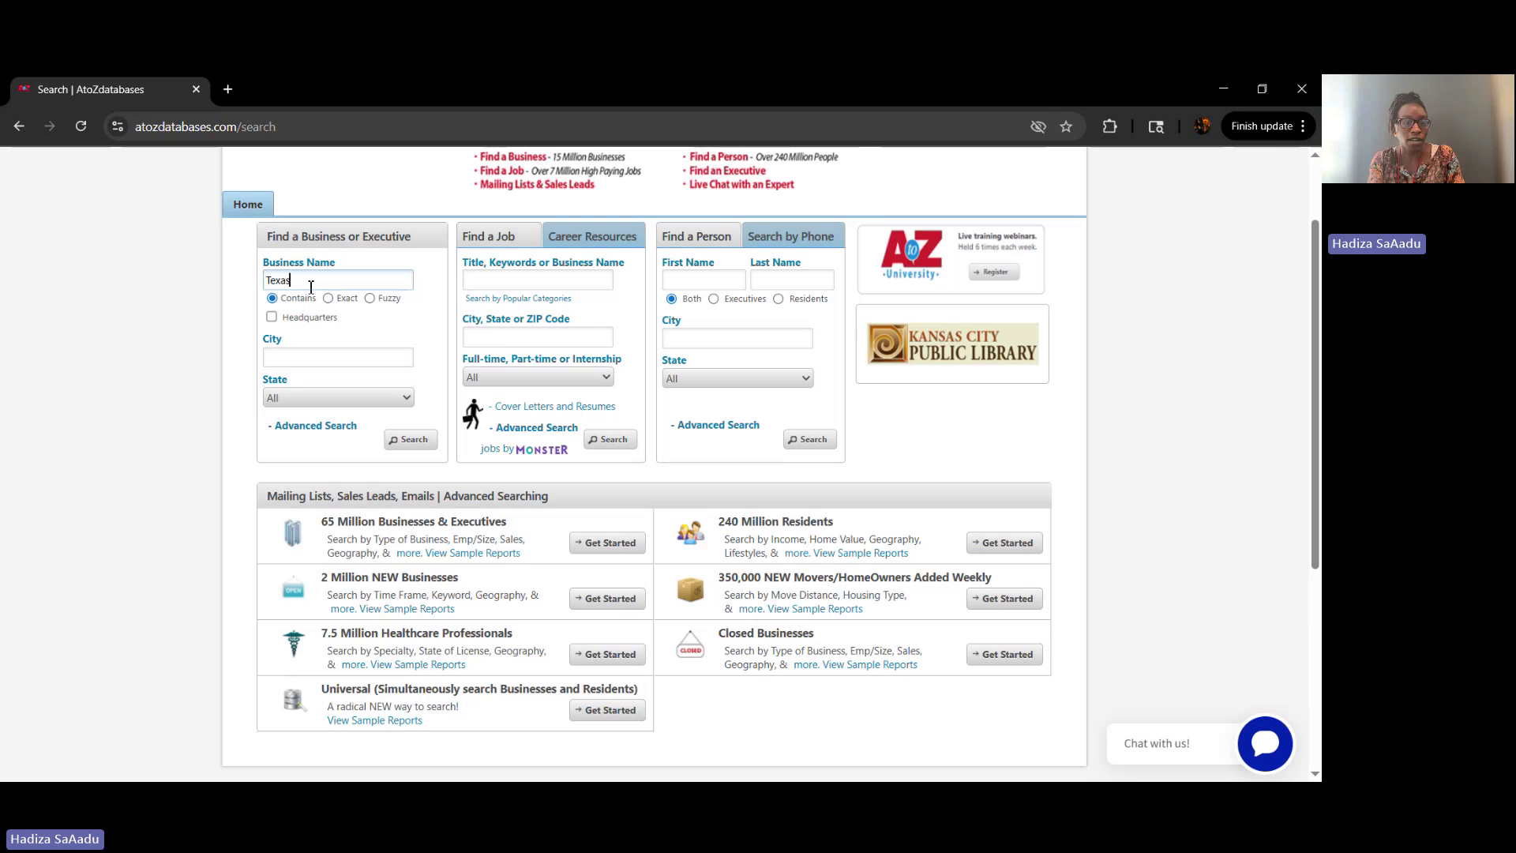
pyautogui.write(' Roadhouse')
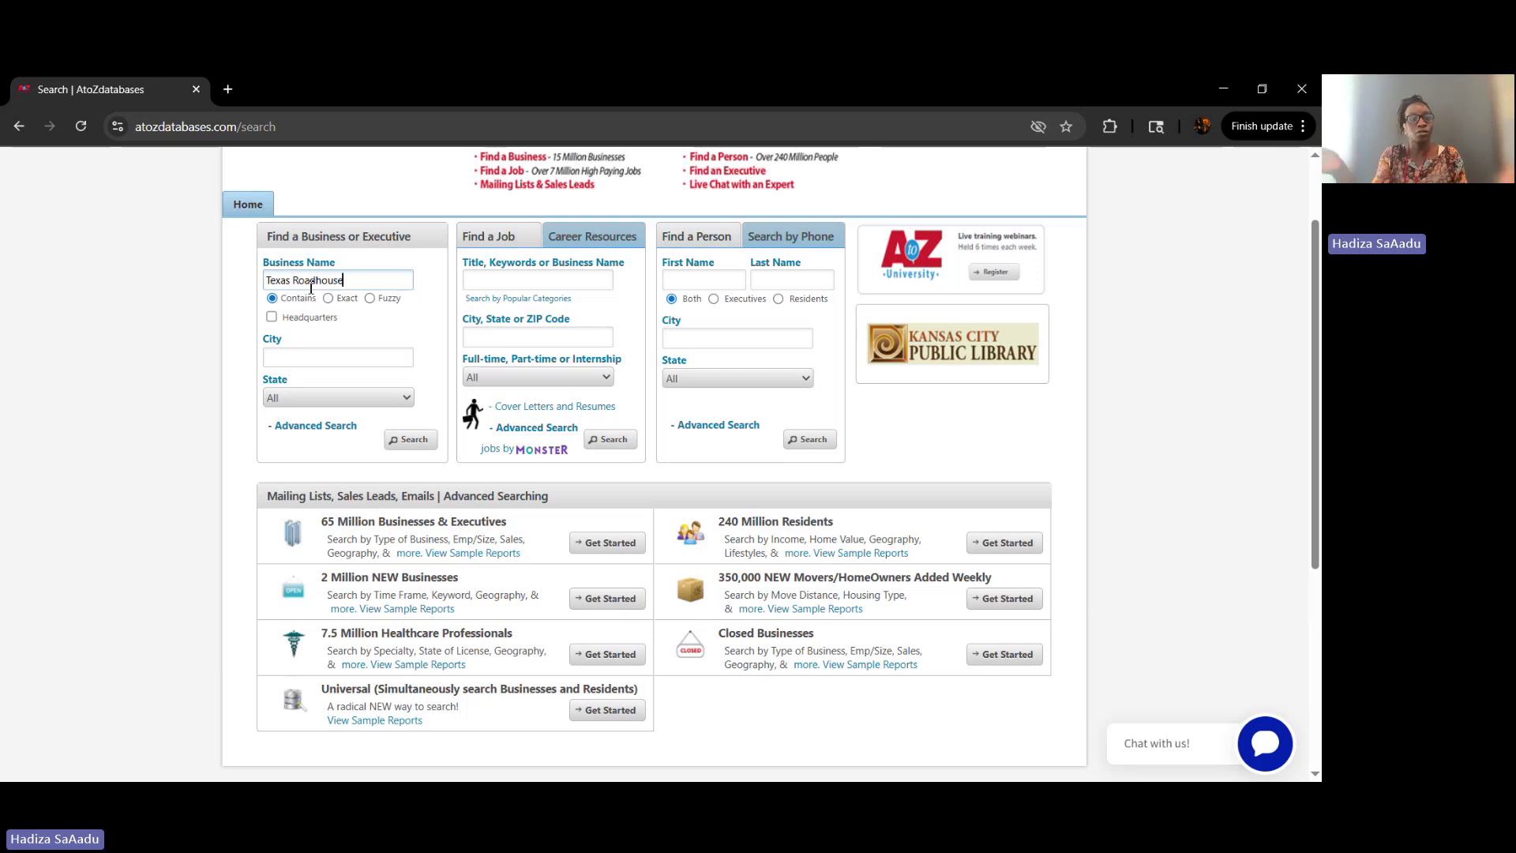
pyautogui.click(410, 443)
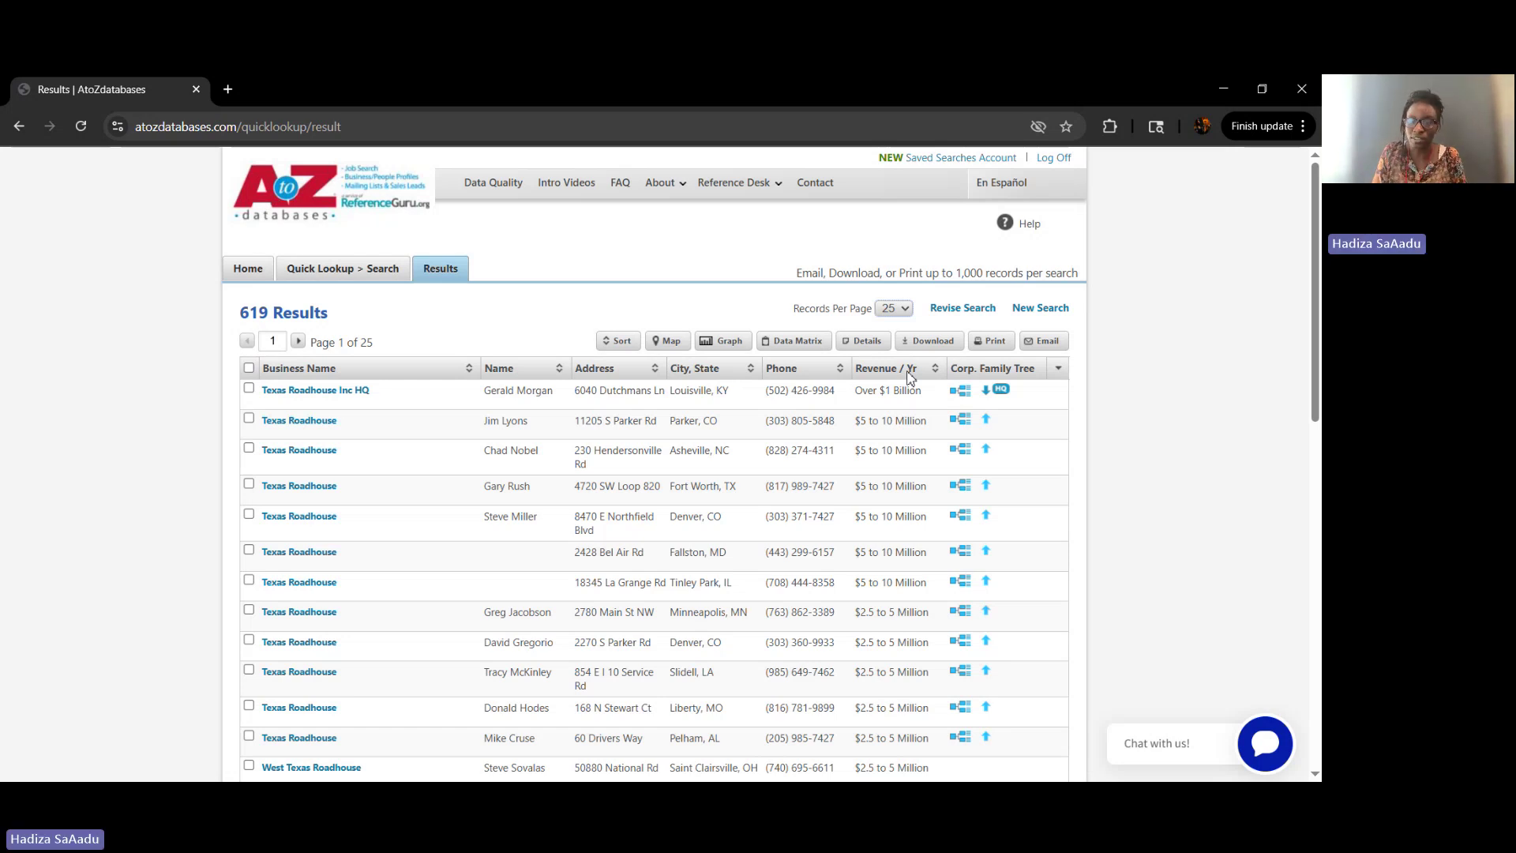
pyautogui.click(344, 391)
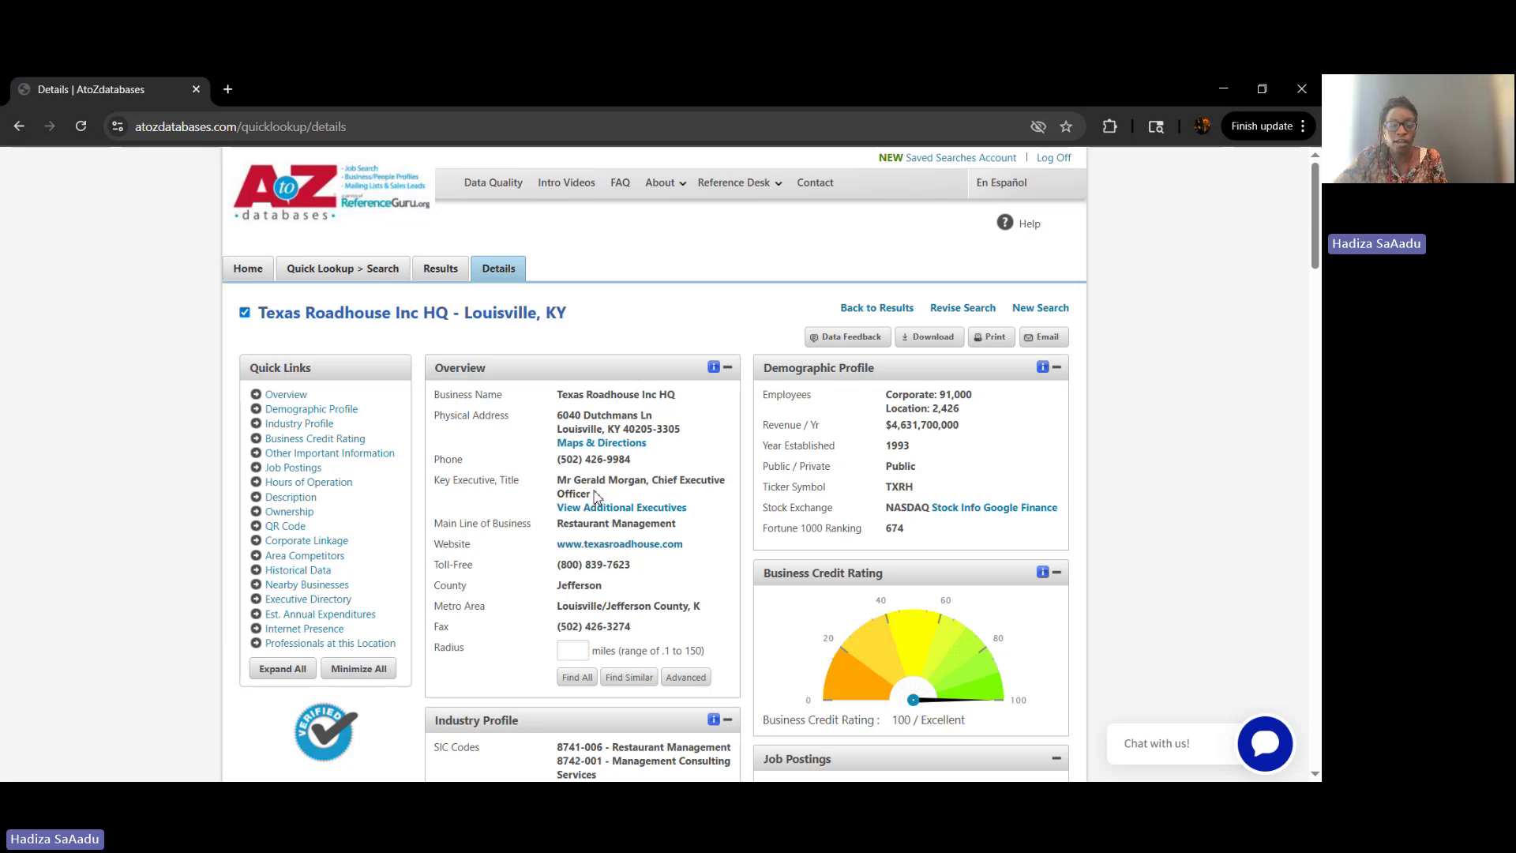
# Examine the headquarters record's Overview, Demographic Profile and Industry Profile, including the main line of business and the SIC and NAICS codes.
pyautogui.scroll(-1, 572, 479)
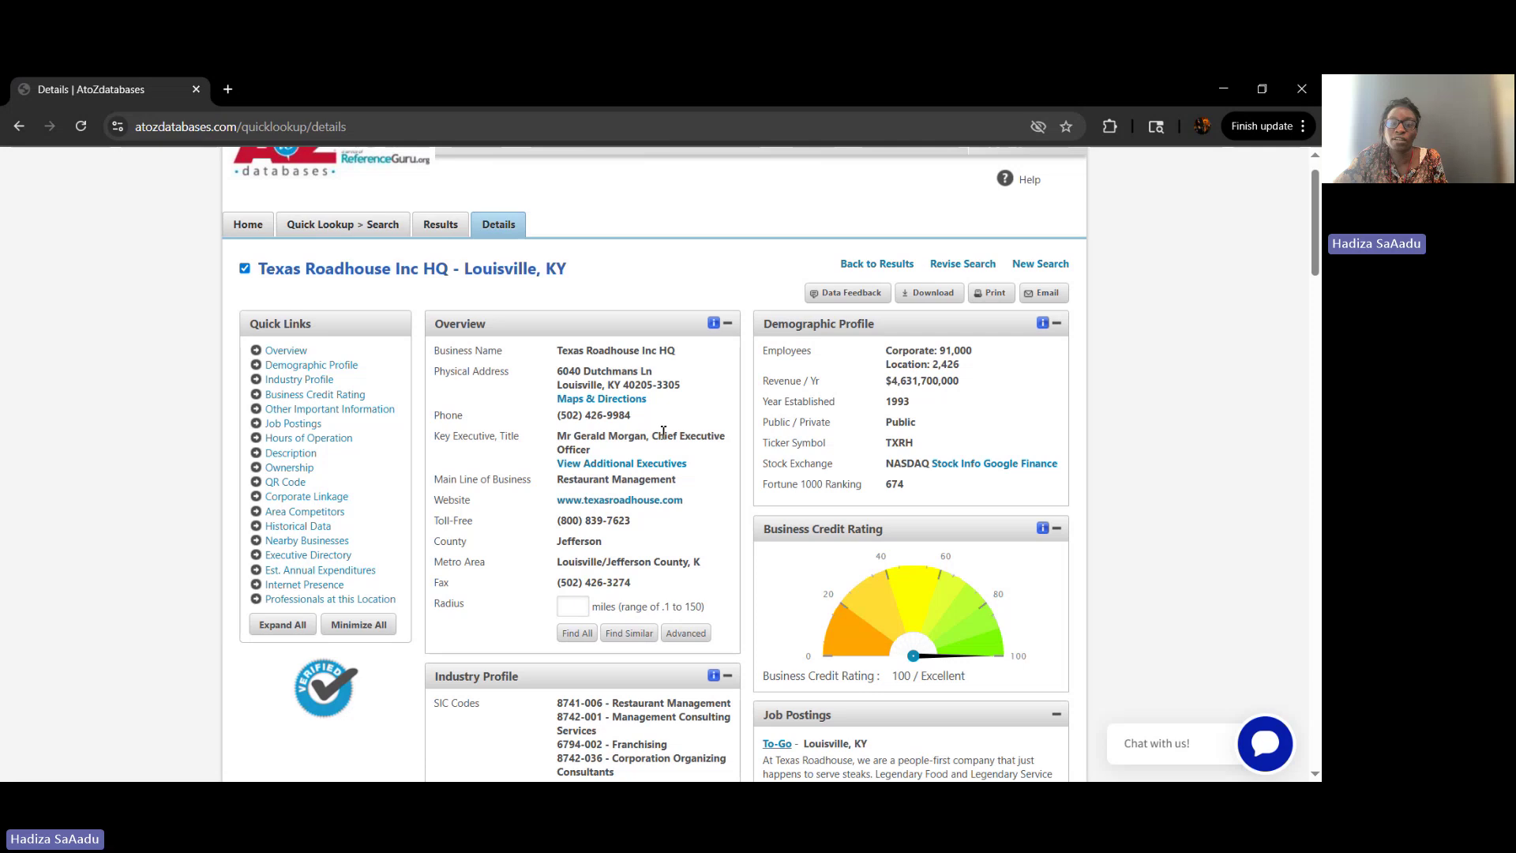
pyautogui.scroll(-2, 684, 438)
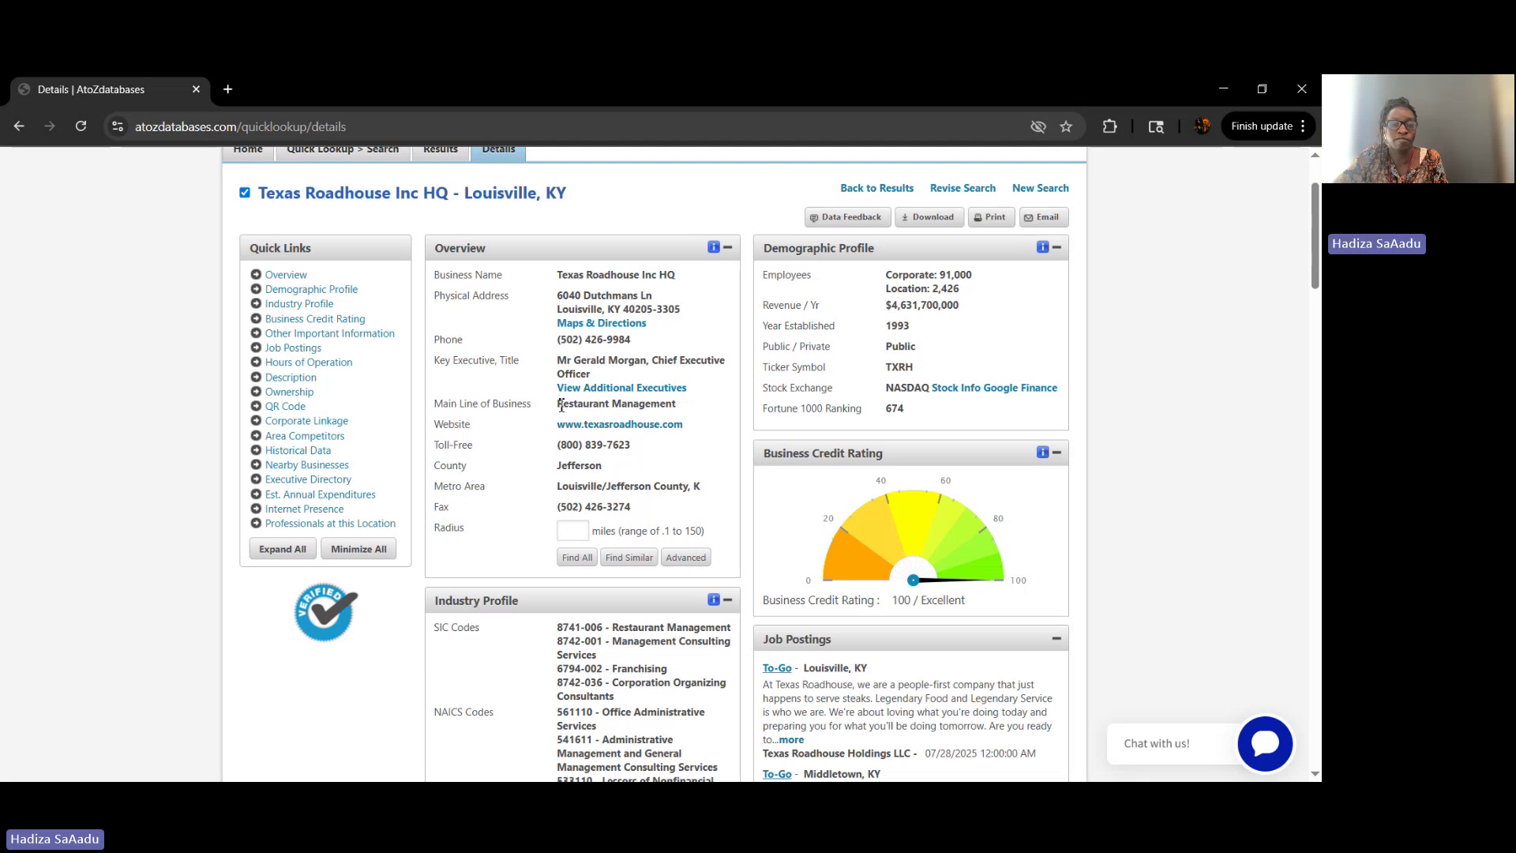
pyautogui.moveTo(689, 406); pyautogui.dragTo(555, 416)
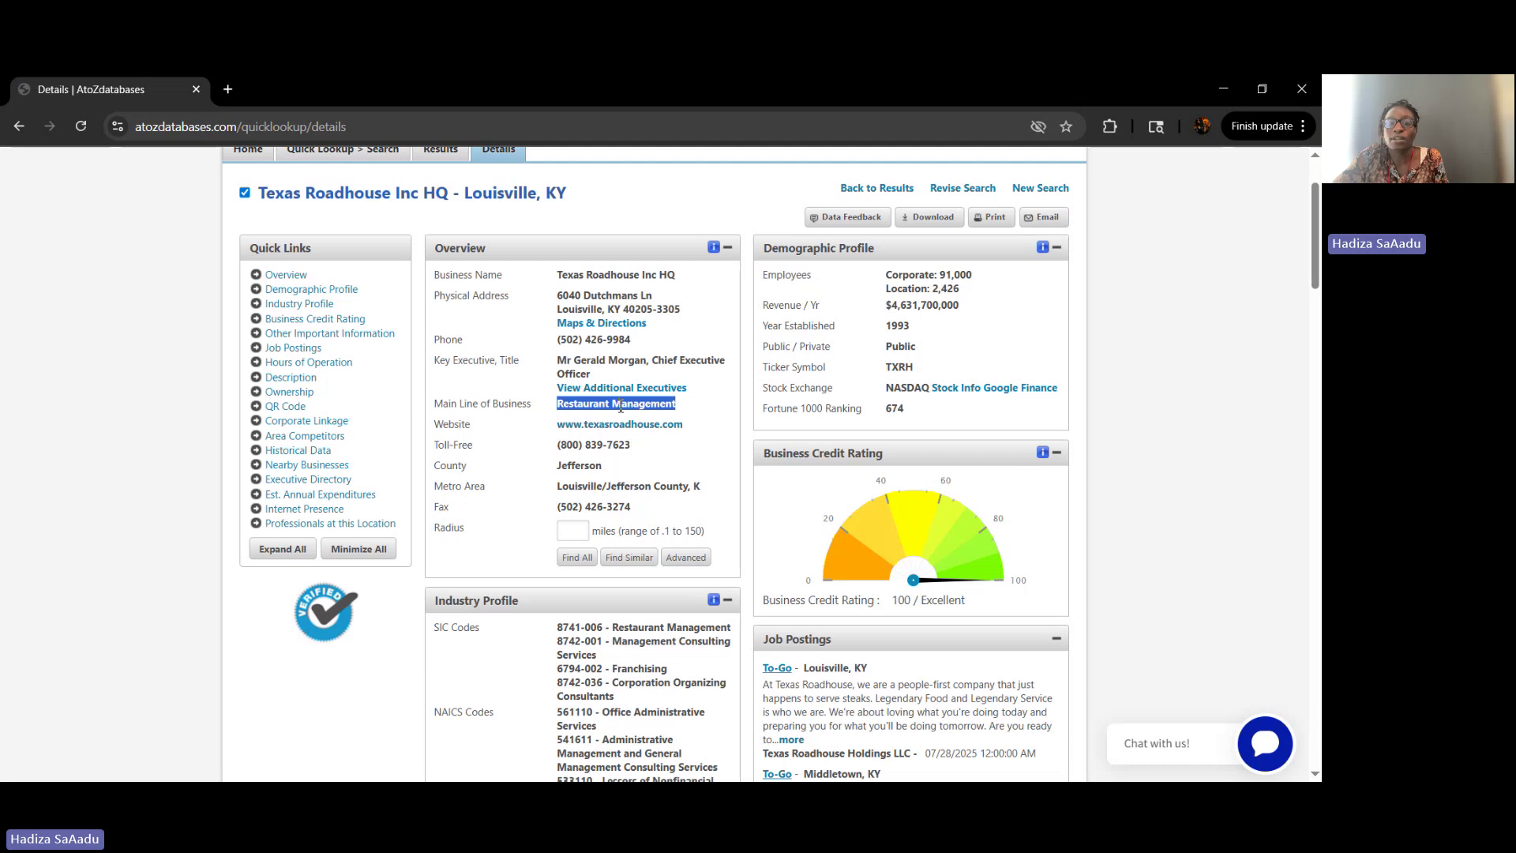
pyautogui.scroll(-1, 621, 407)
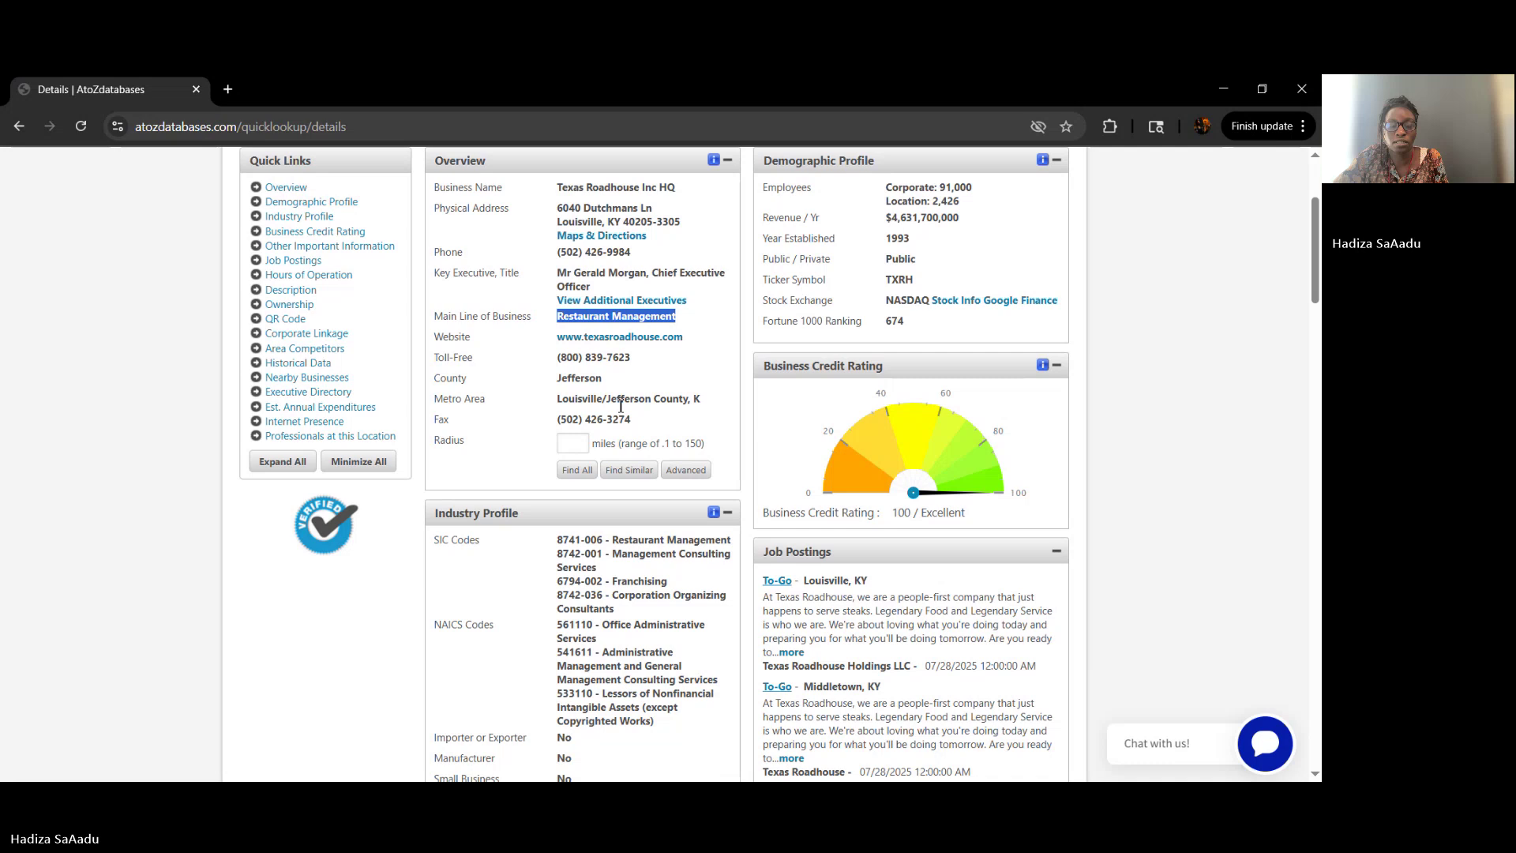
pyautogui.scroll(-2, 524, 307)
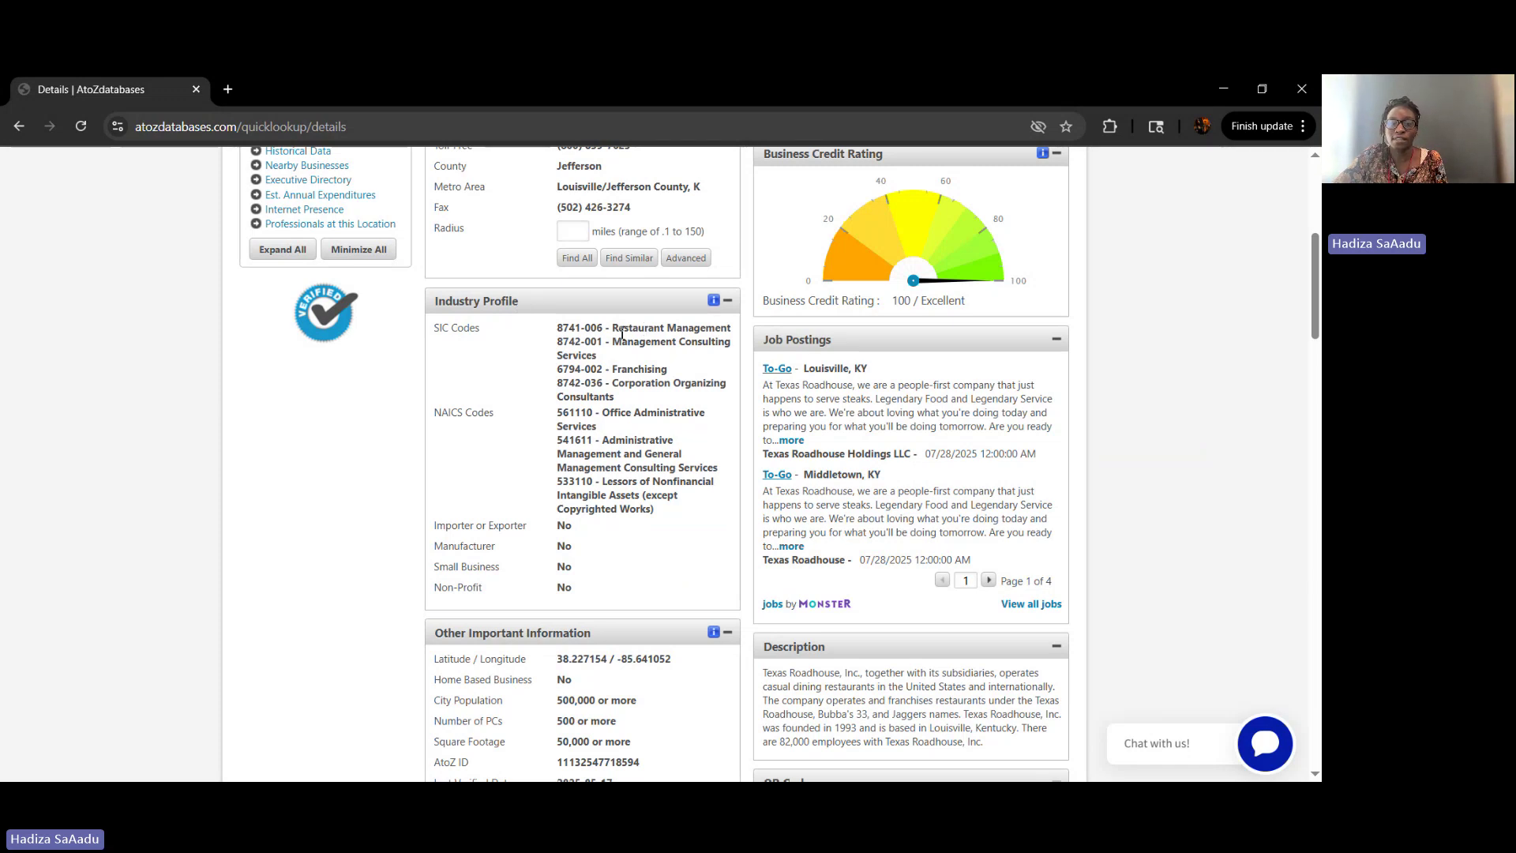
pyautogui.scroll(3, 622, 330)
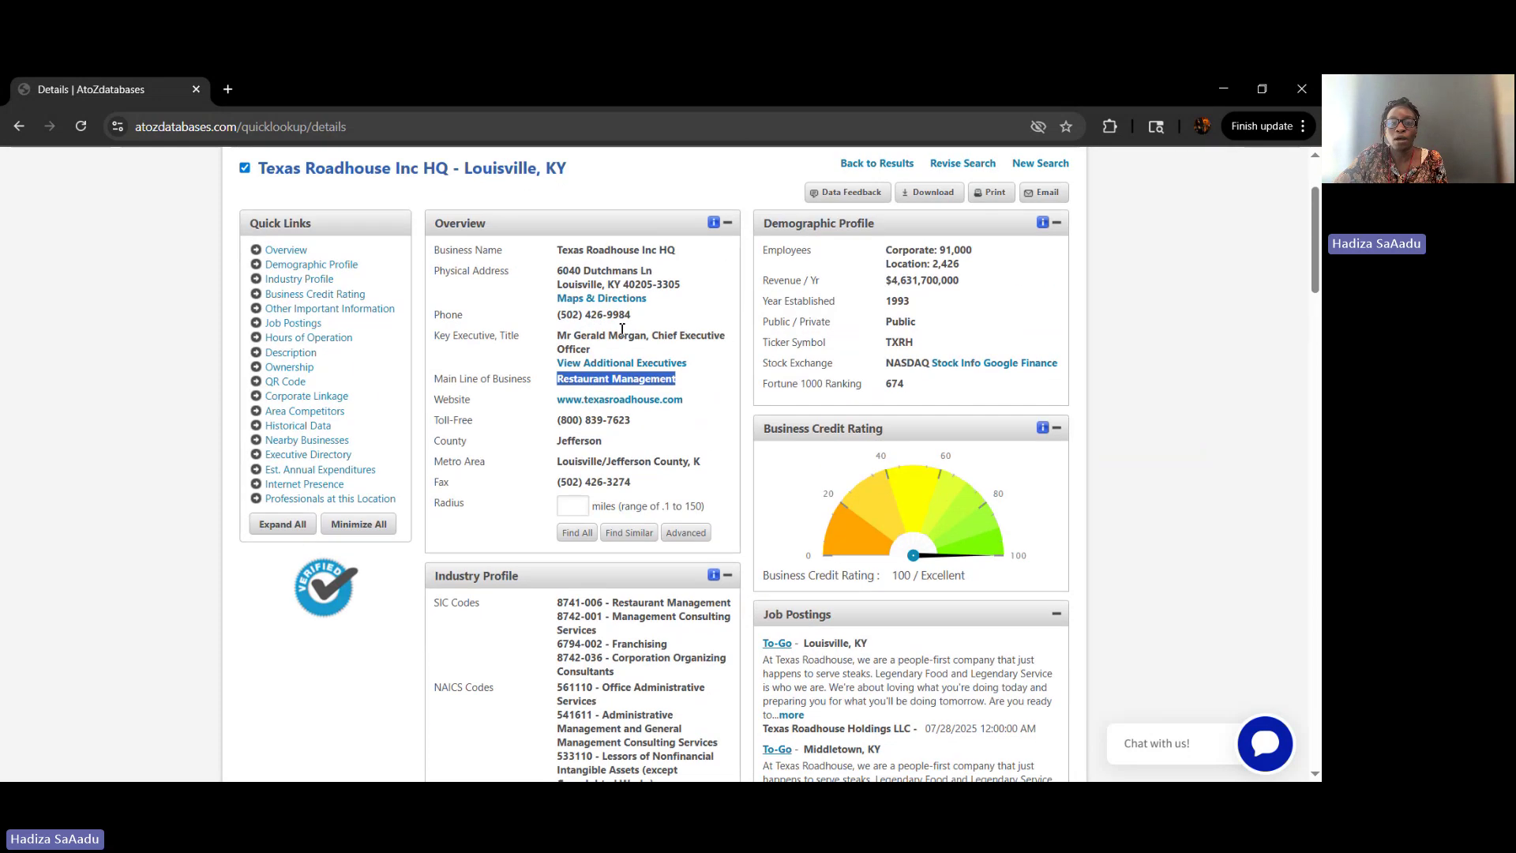
pyautogui.scroll(-1, 652, 592)
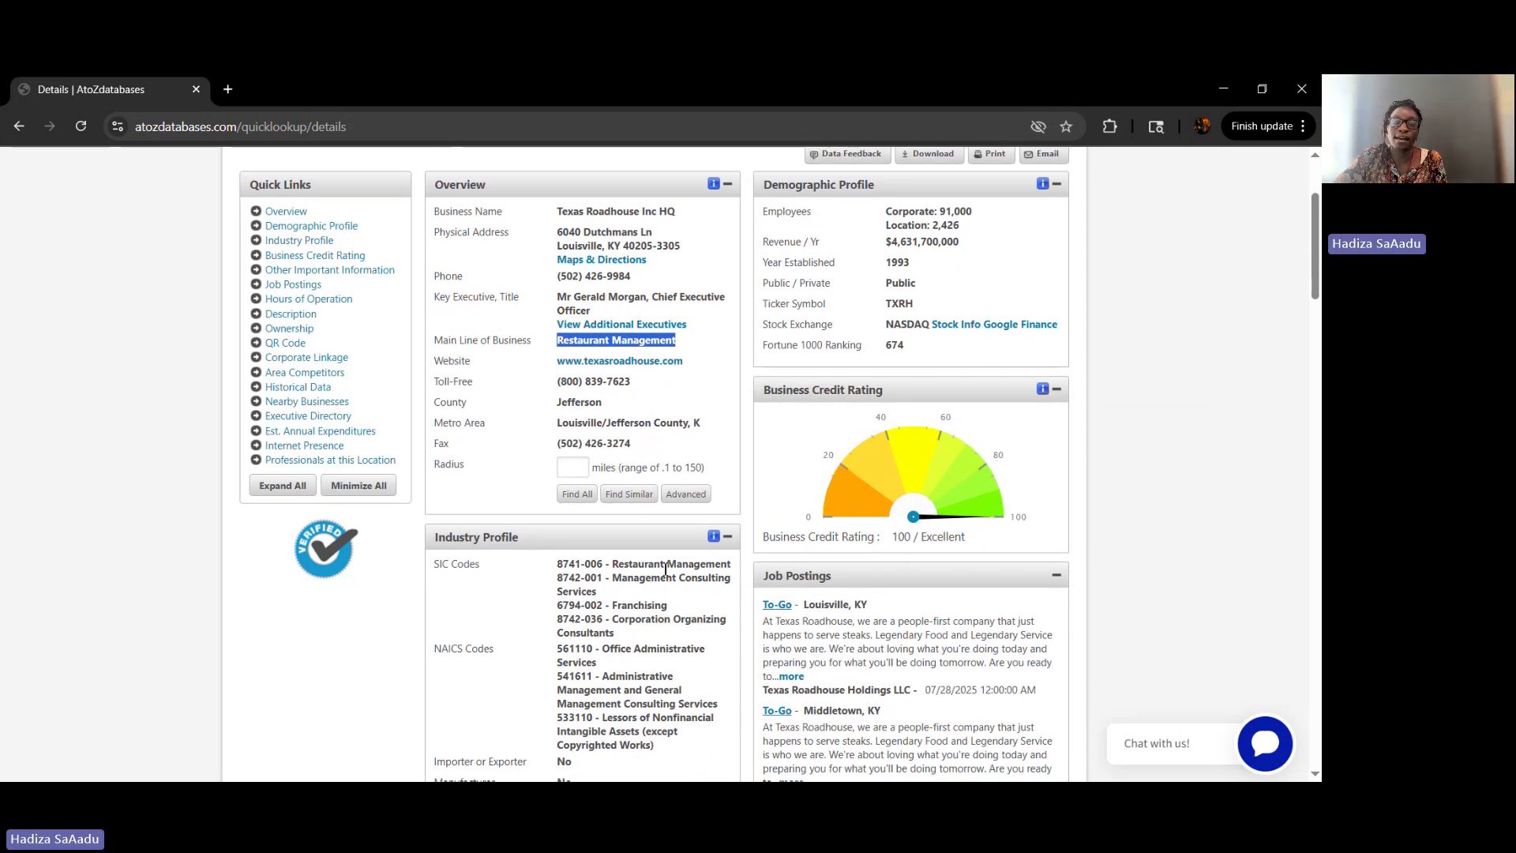
pyautogui.scroll(-1, 627, 562)
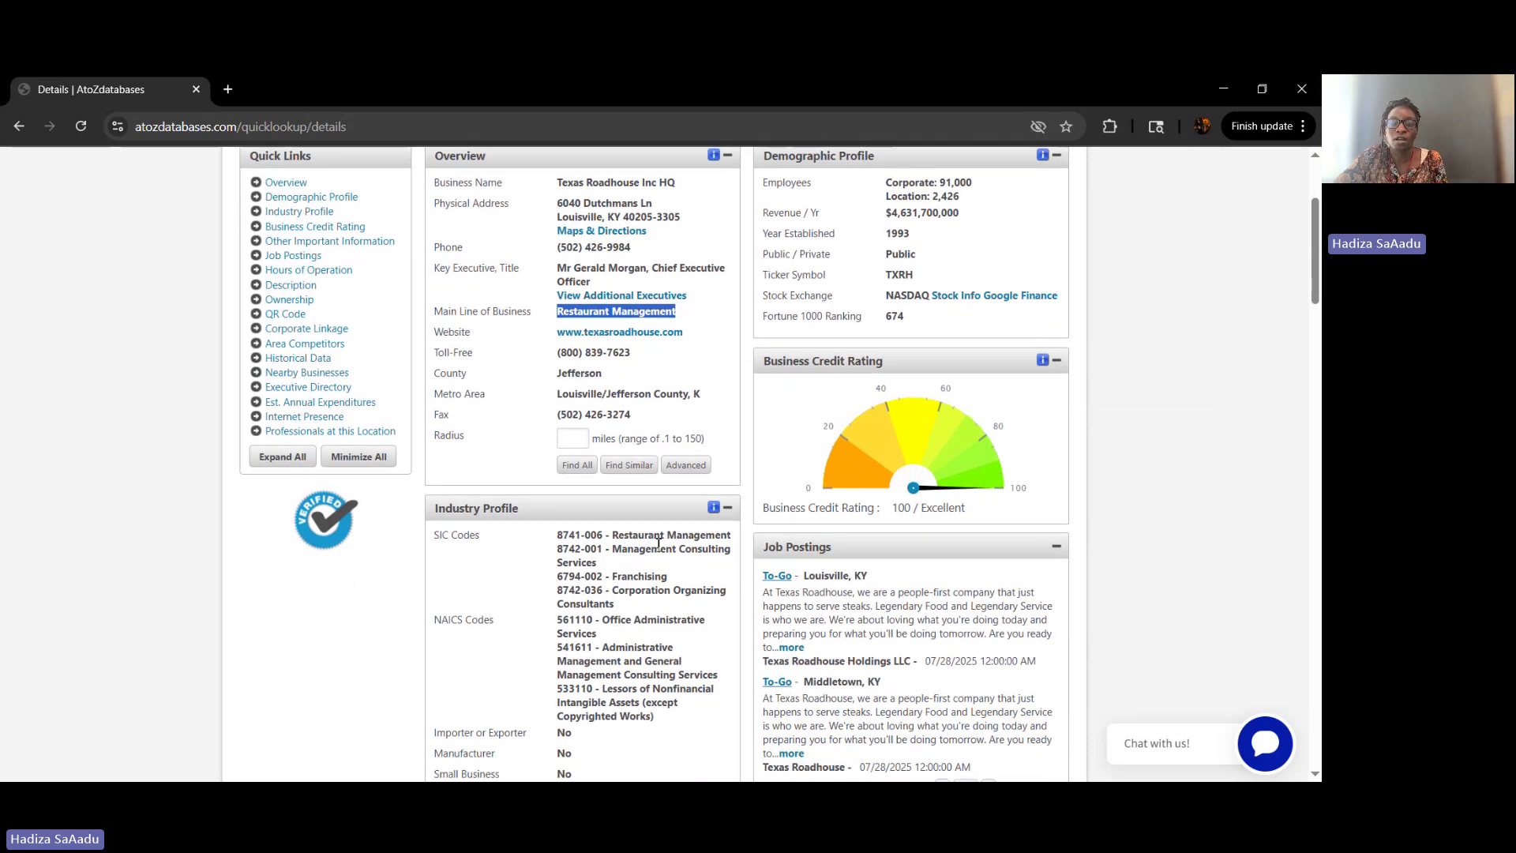
pyautogui.scroll(-2, 688, 458)
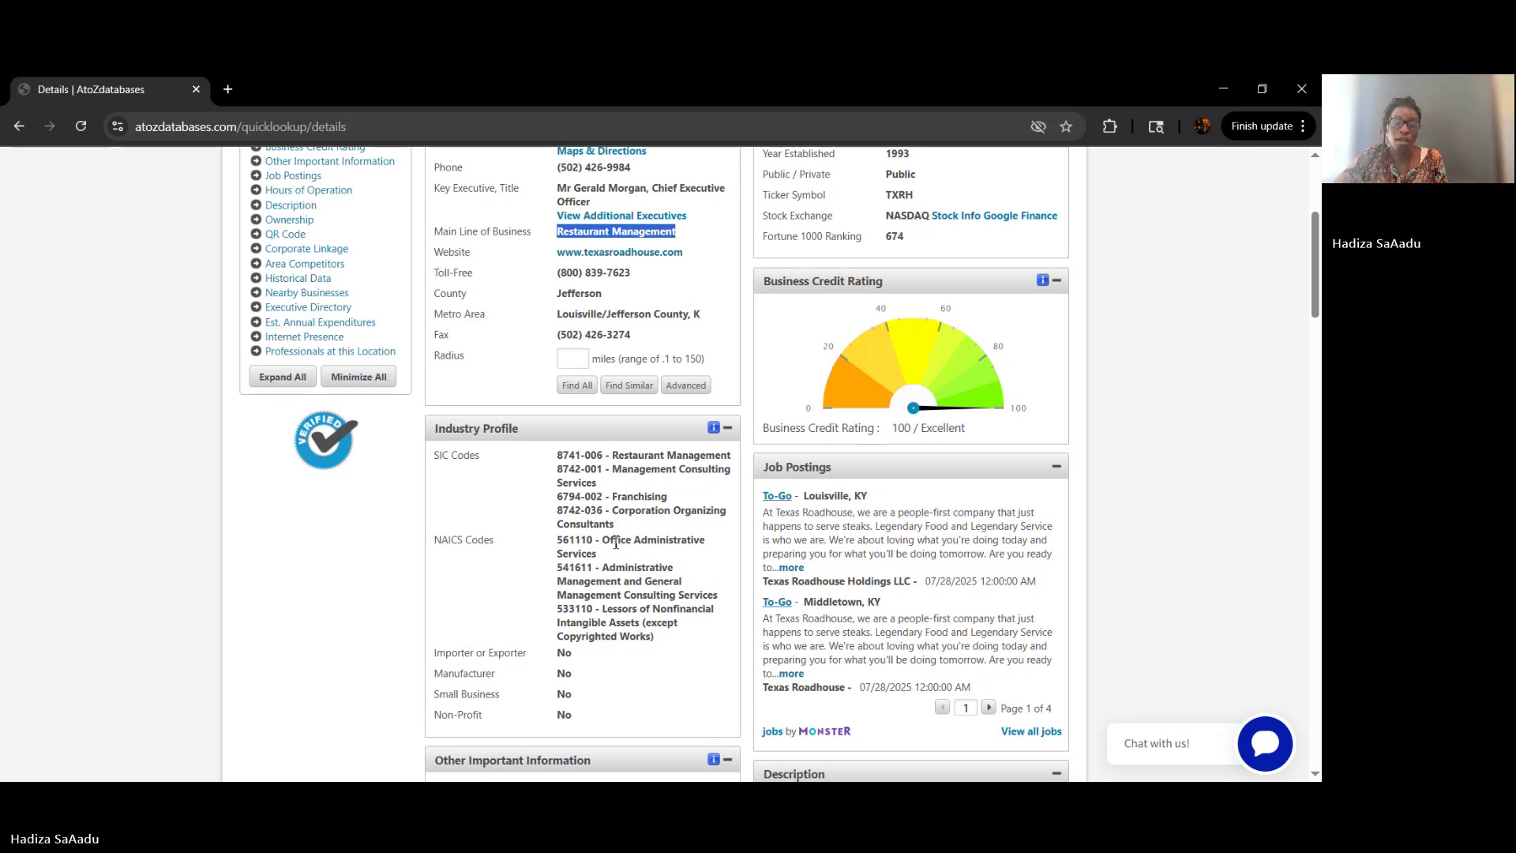
pyautogui.scroll(-1, 616, 543)
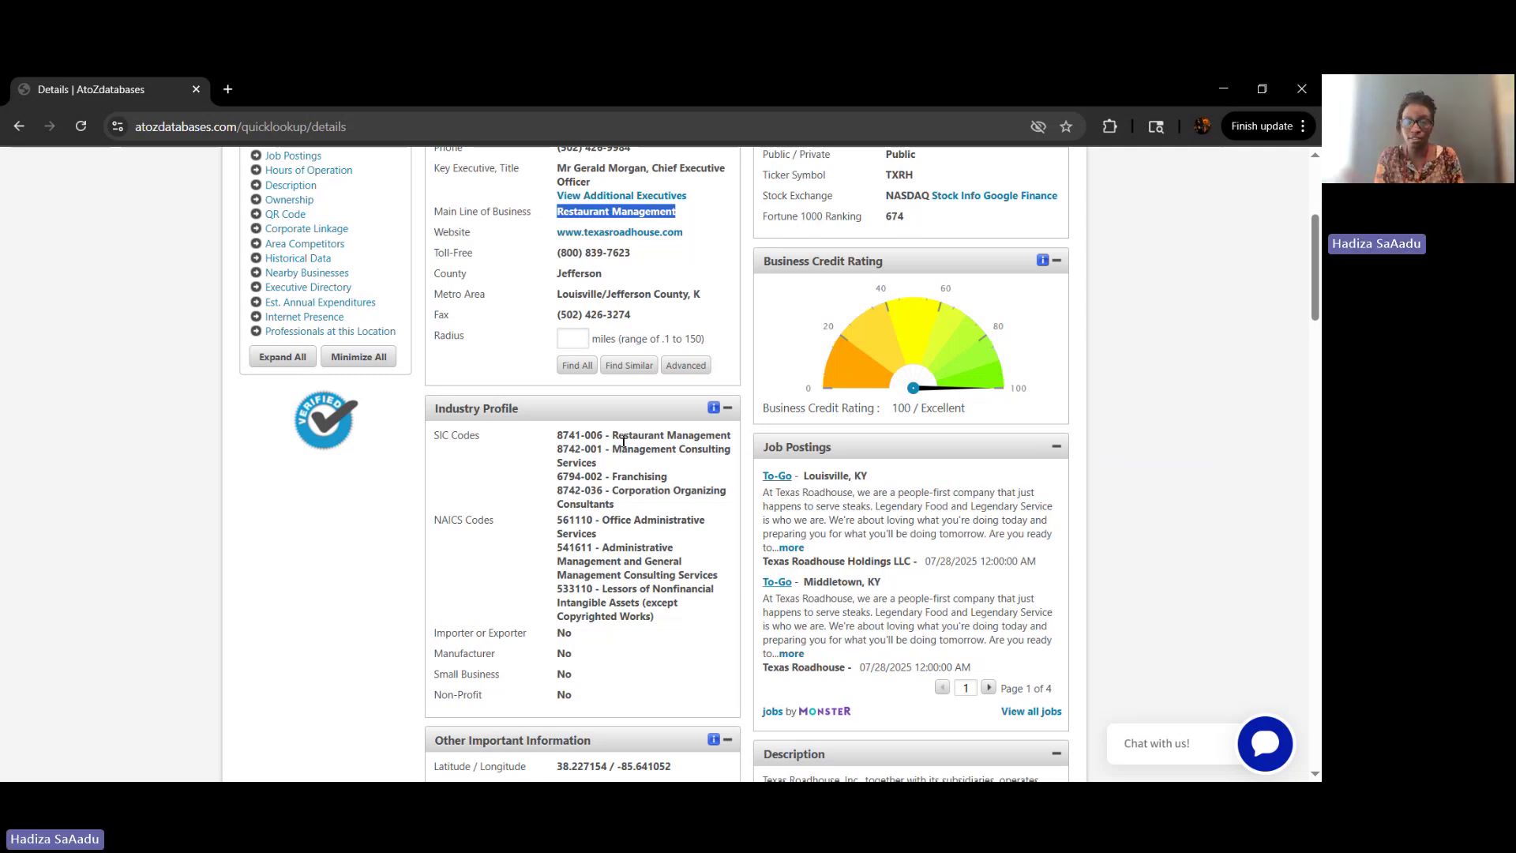
pyautogui.scroll(2, 623, 441)
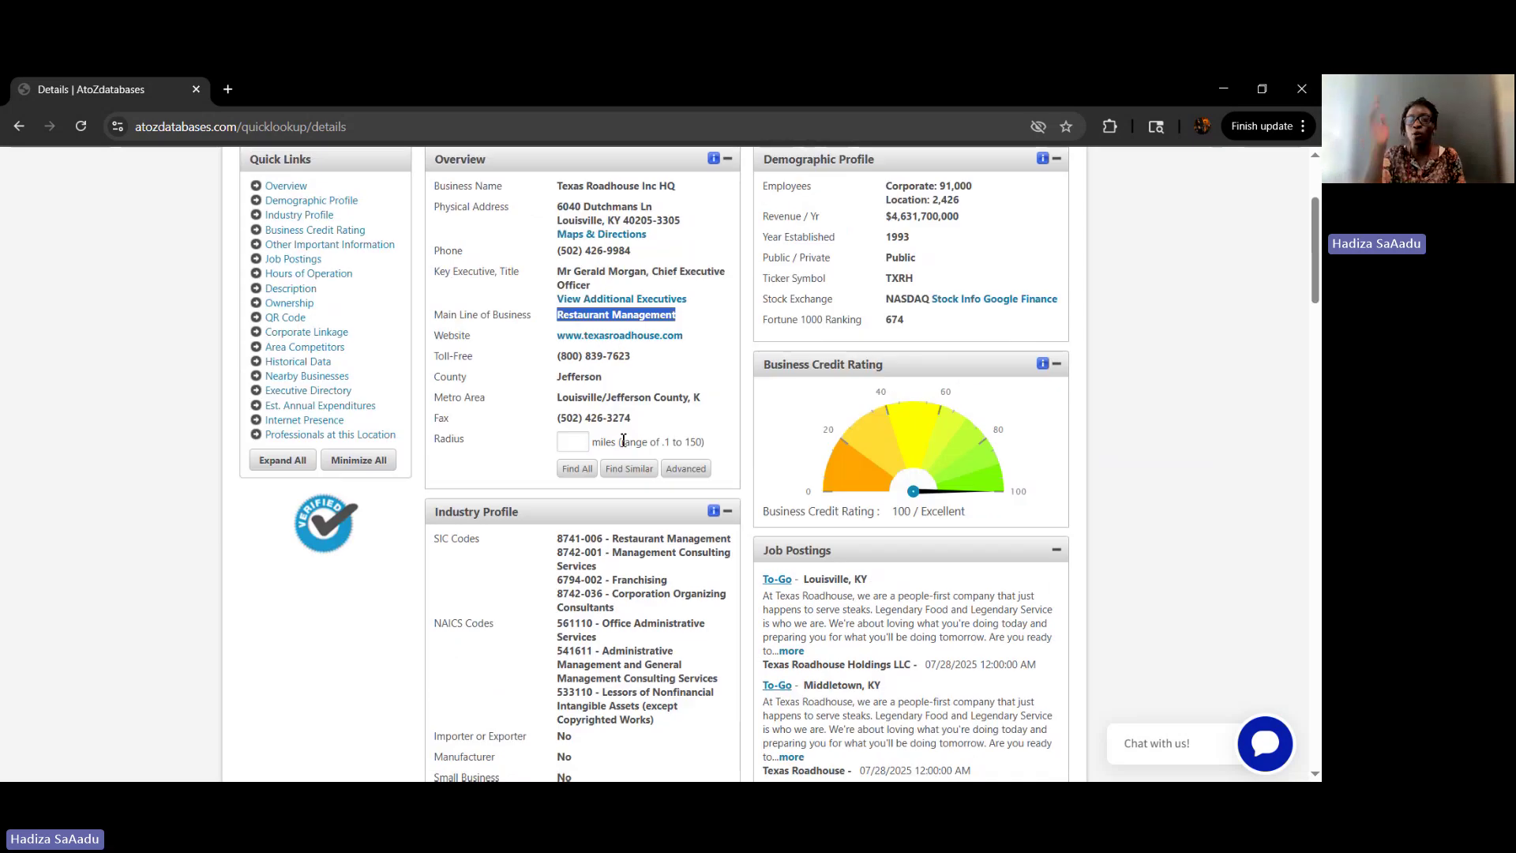
pyautogui.scroll(-2, 623, 440)
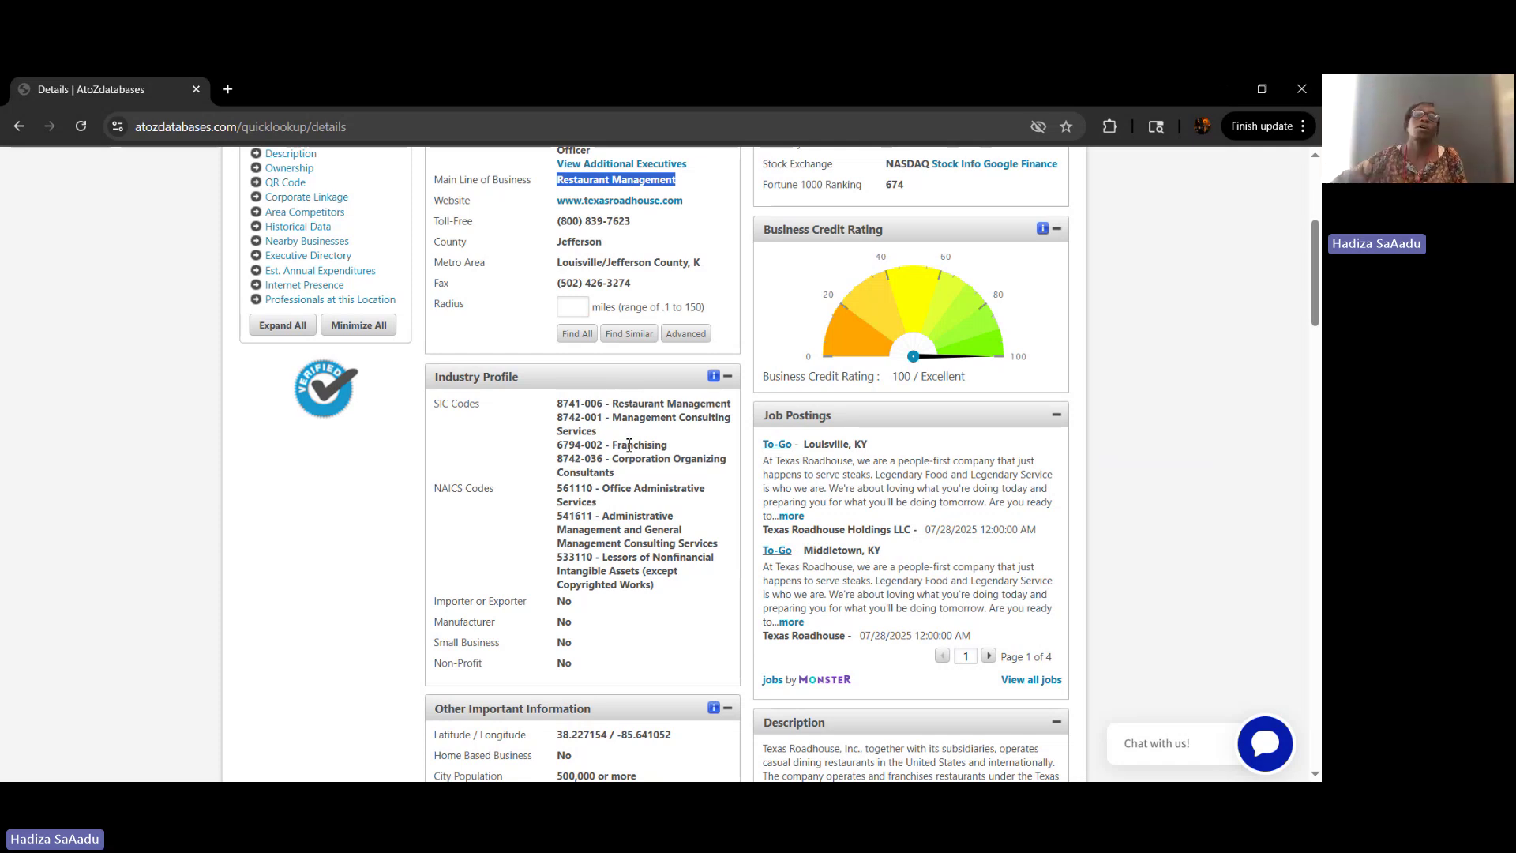
pyautogui.scroll(5, 629, 445)
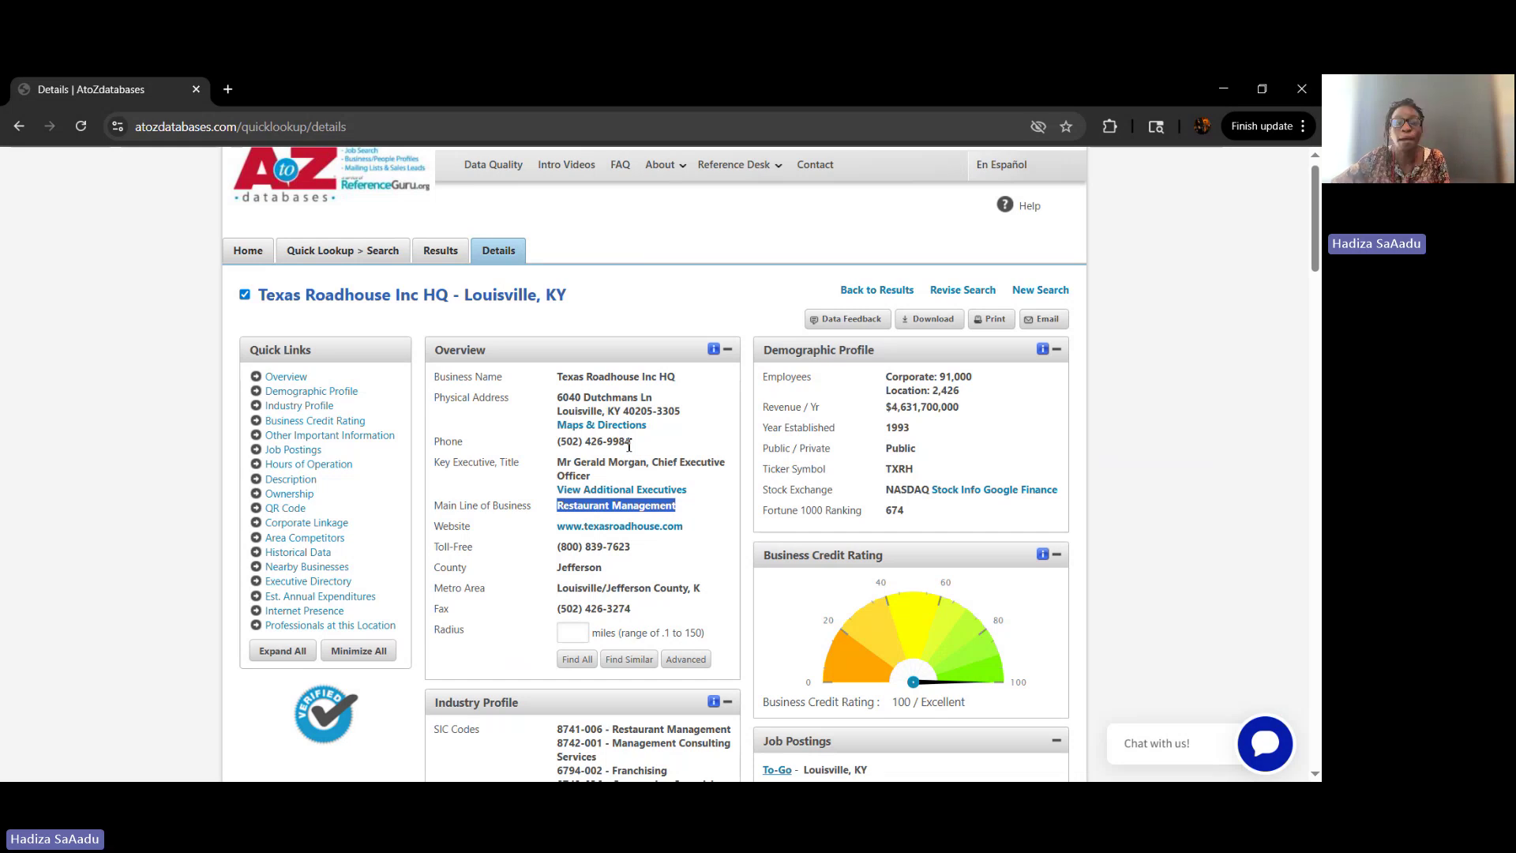
# Review the Texas Roadhouse headquarters record again, comparing its main line of business with the Industry Profile's SIC and NAICS codes.
pyautogui.scroll(-1, 630, 446)
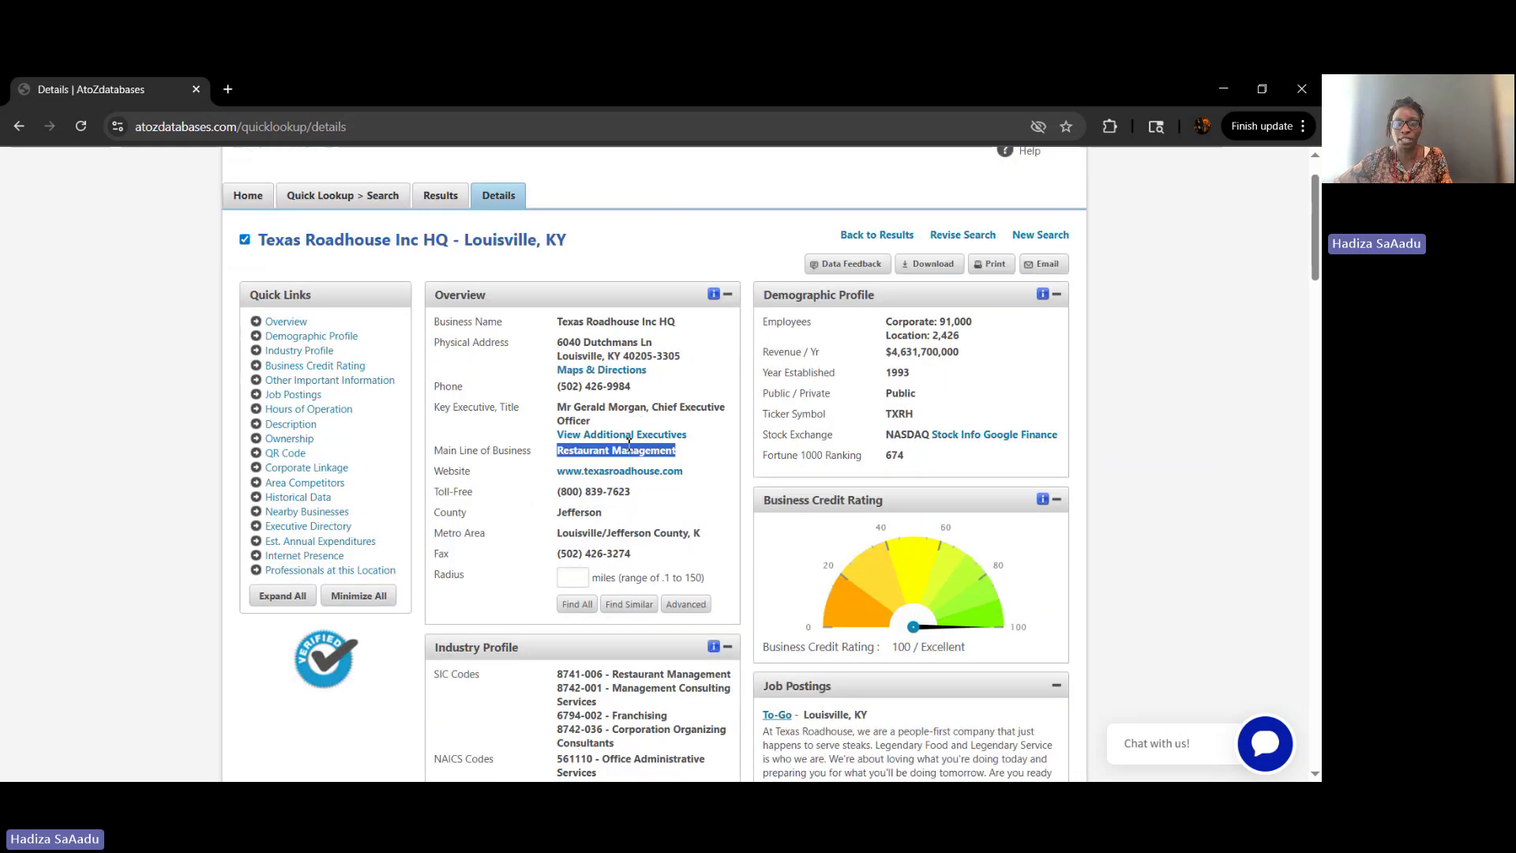
pyautogui.scroll(-2, 629, 446)
pyautogui.scroll(2, 606, 539)
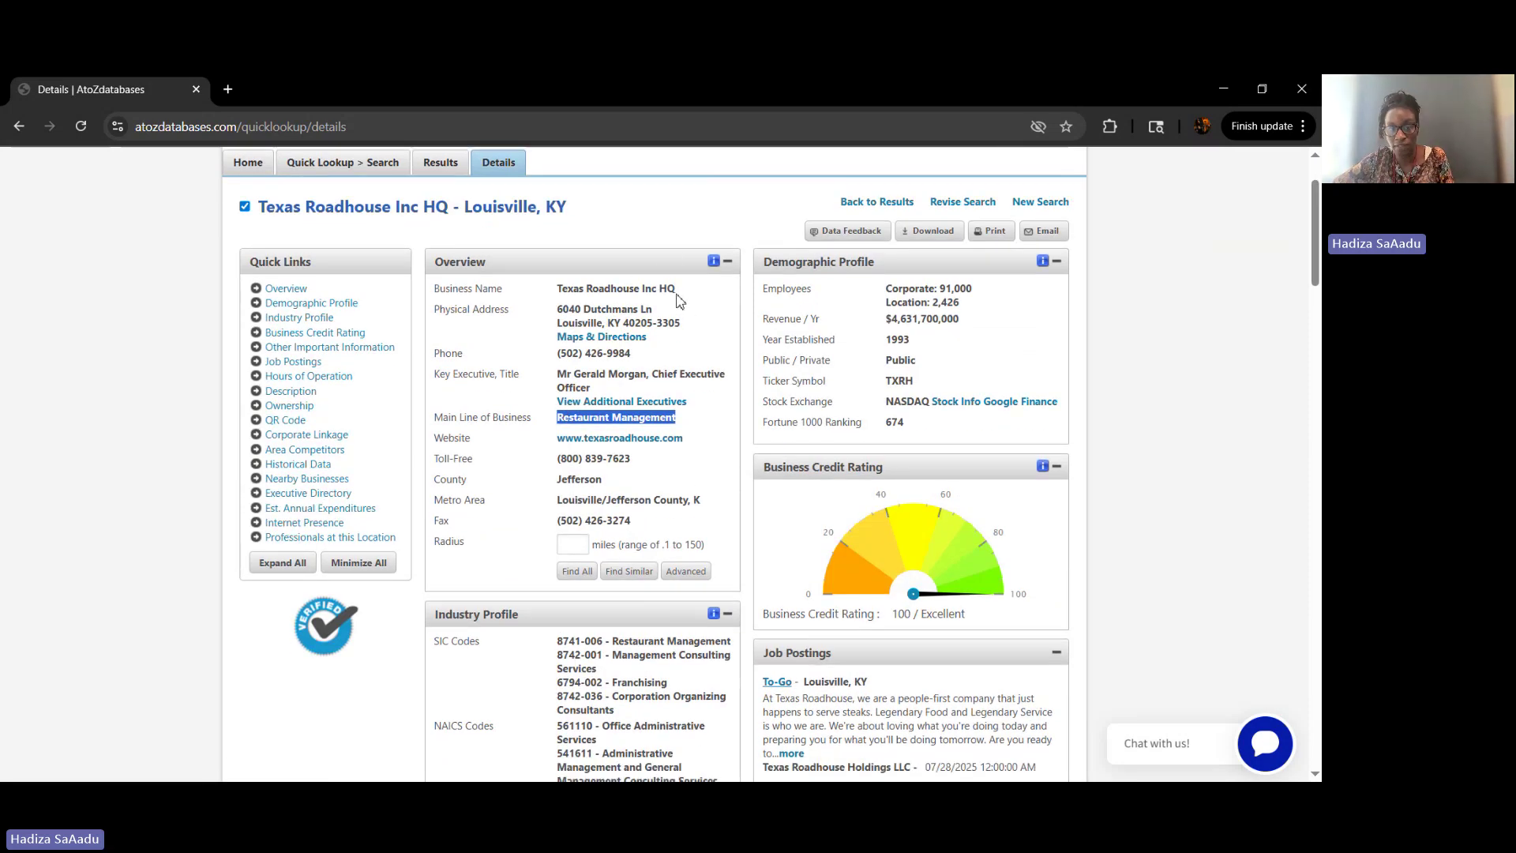
pyautogui.scroll(-3, 676, 300)
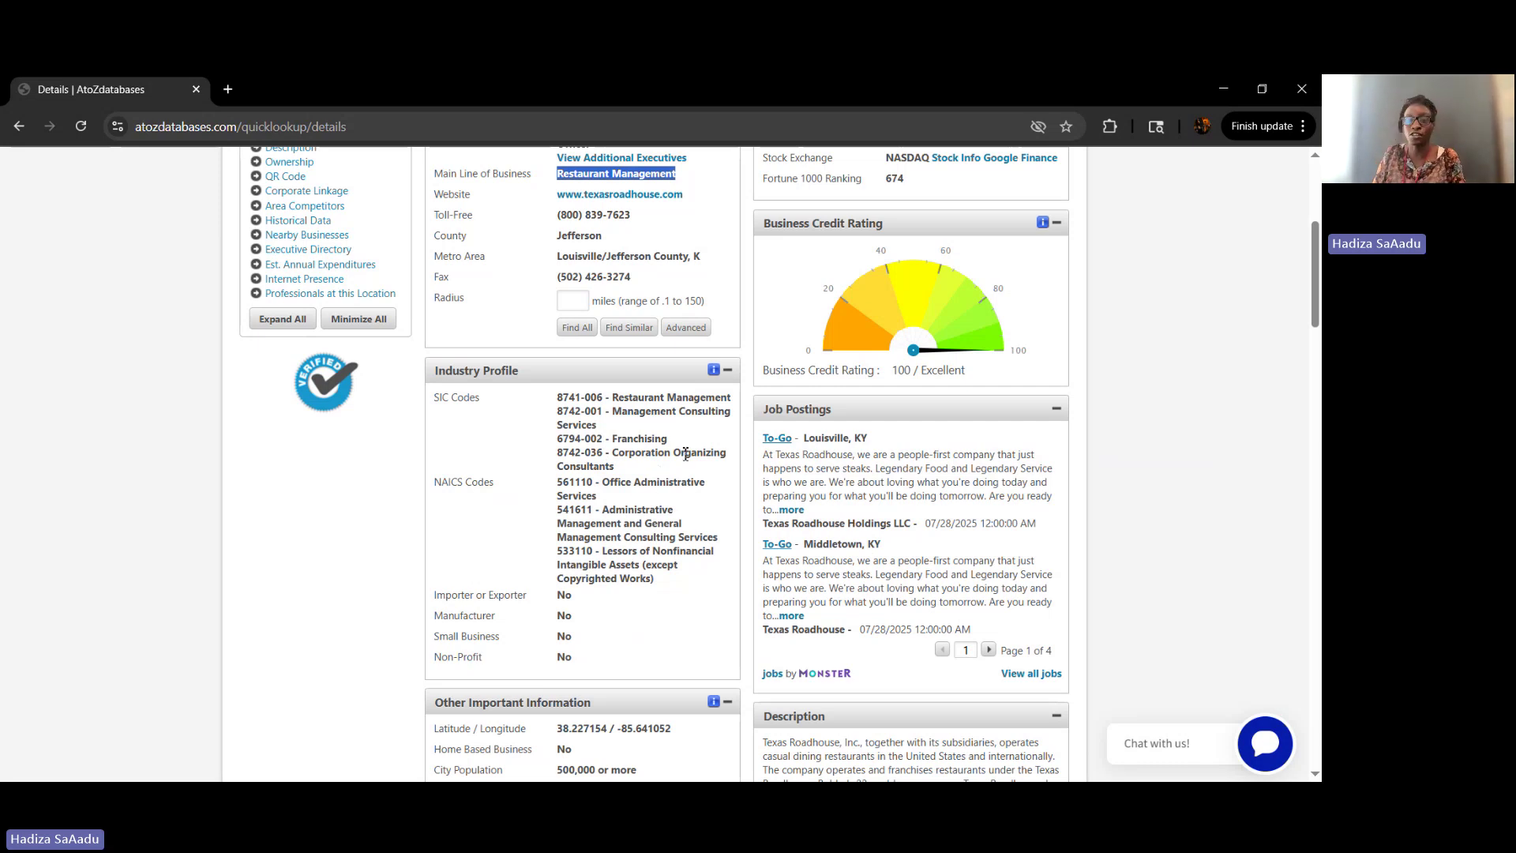
pyautogui.scroll(4, 685, 453)
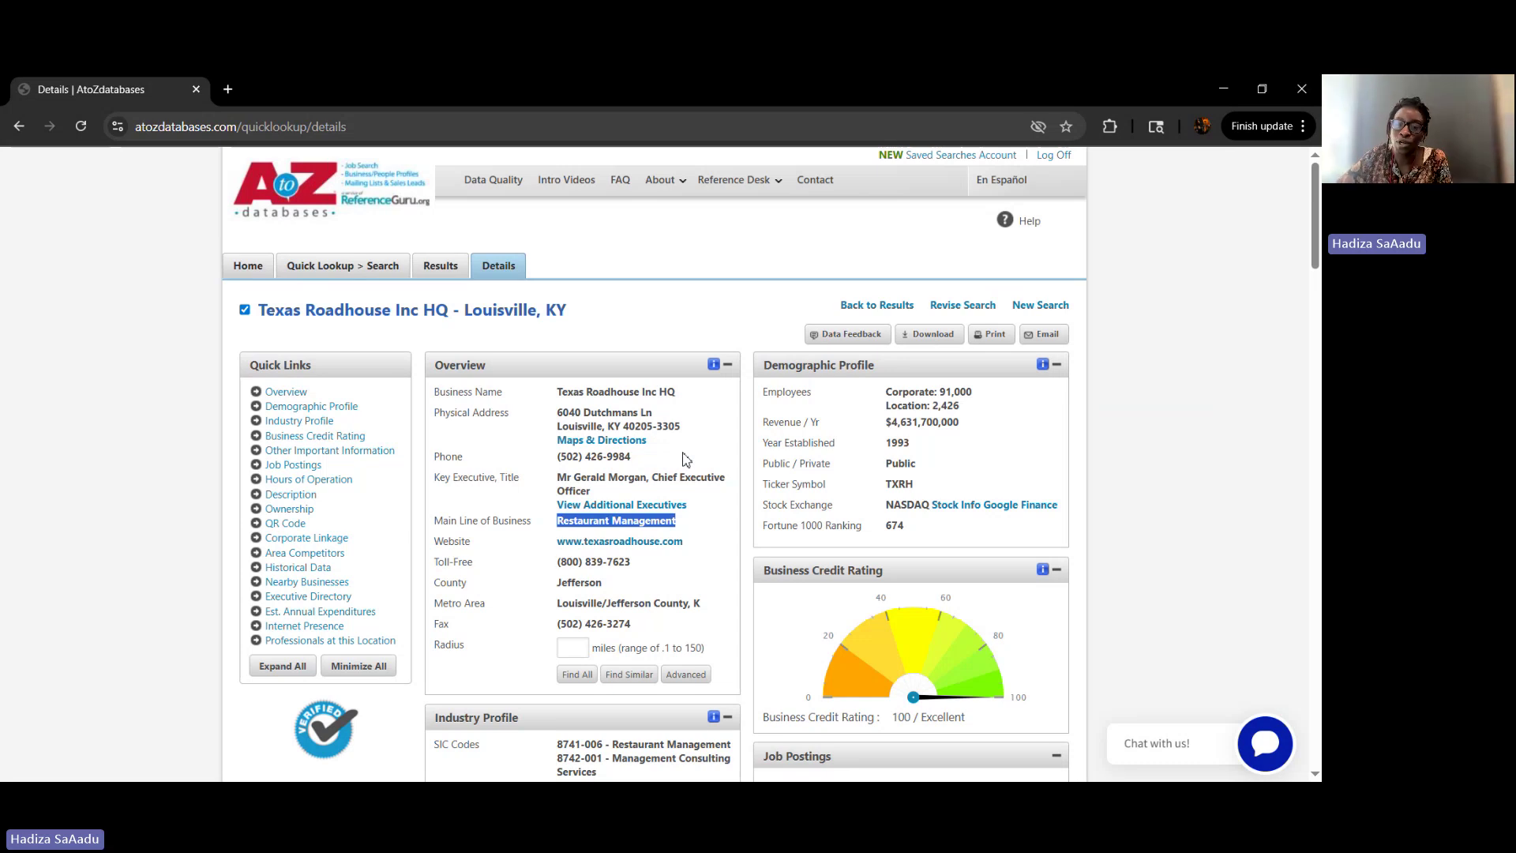
pyautogui.scroll(-4, 685, 460)
pyautogui.scroll(-2, 685, 460)
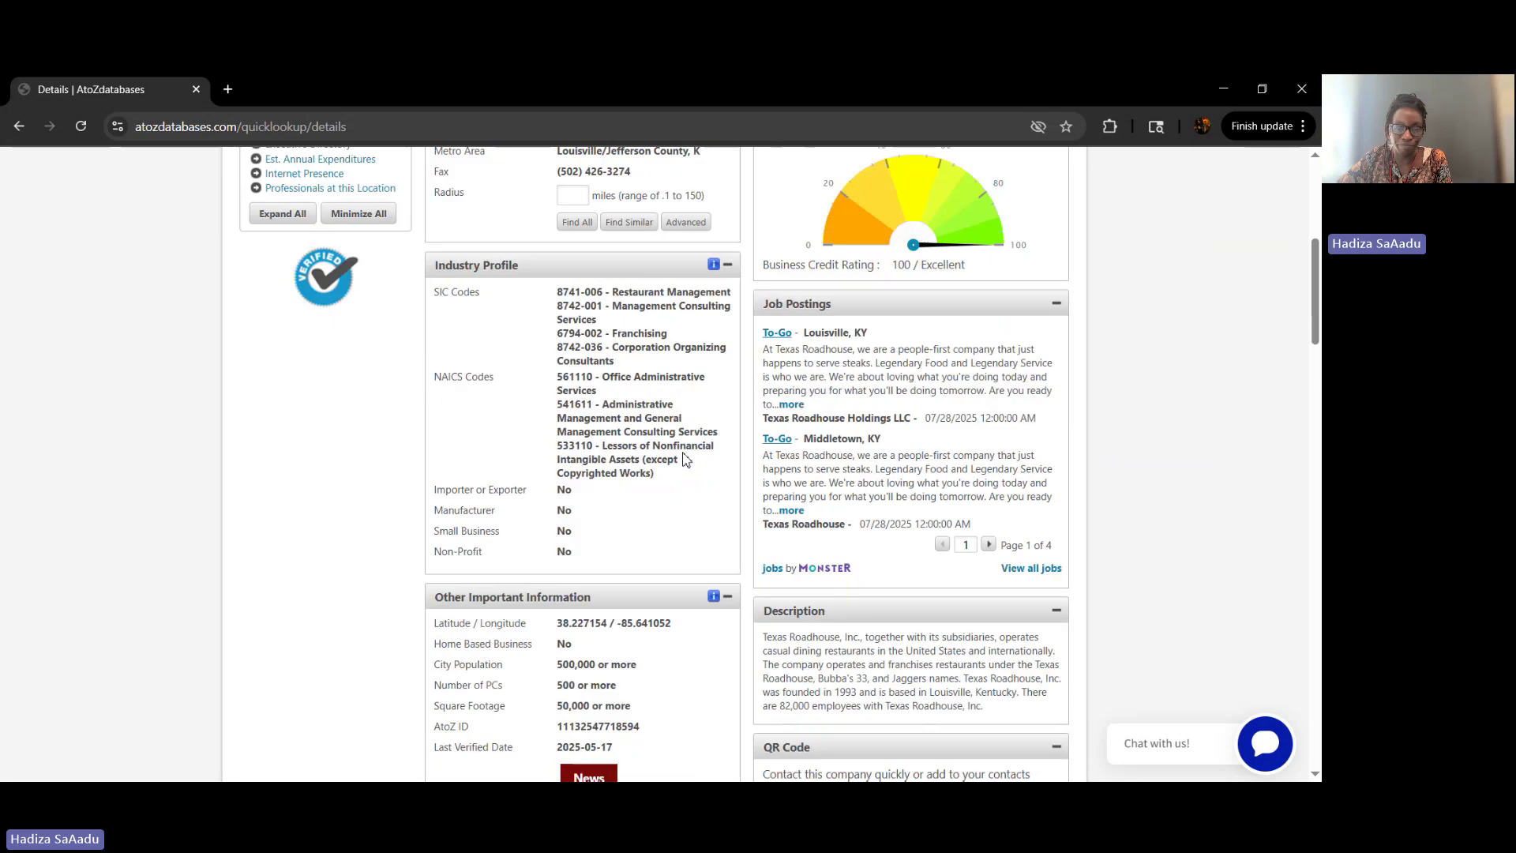
pyautogui.scroll(5, 685, 459)
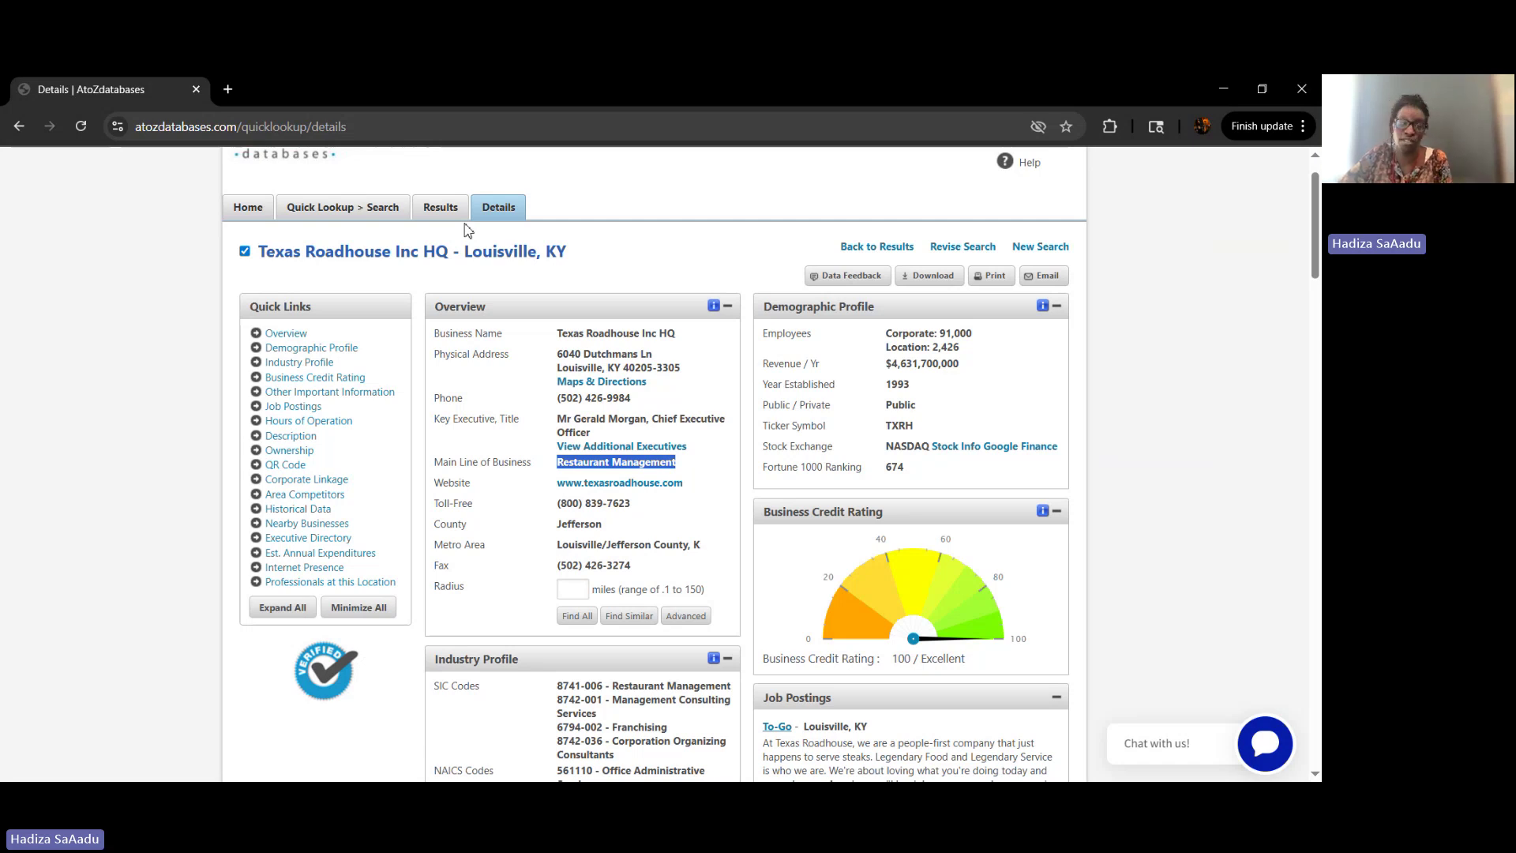
# Return to the database home page, clear the Business Name field and open the 65 Million Businesses & Executives advanced search.
pyautogui.click(382, 209)
pyautogui.click(723, 508)
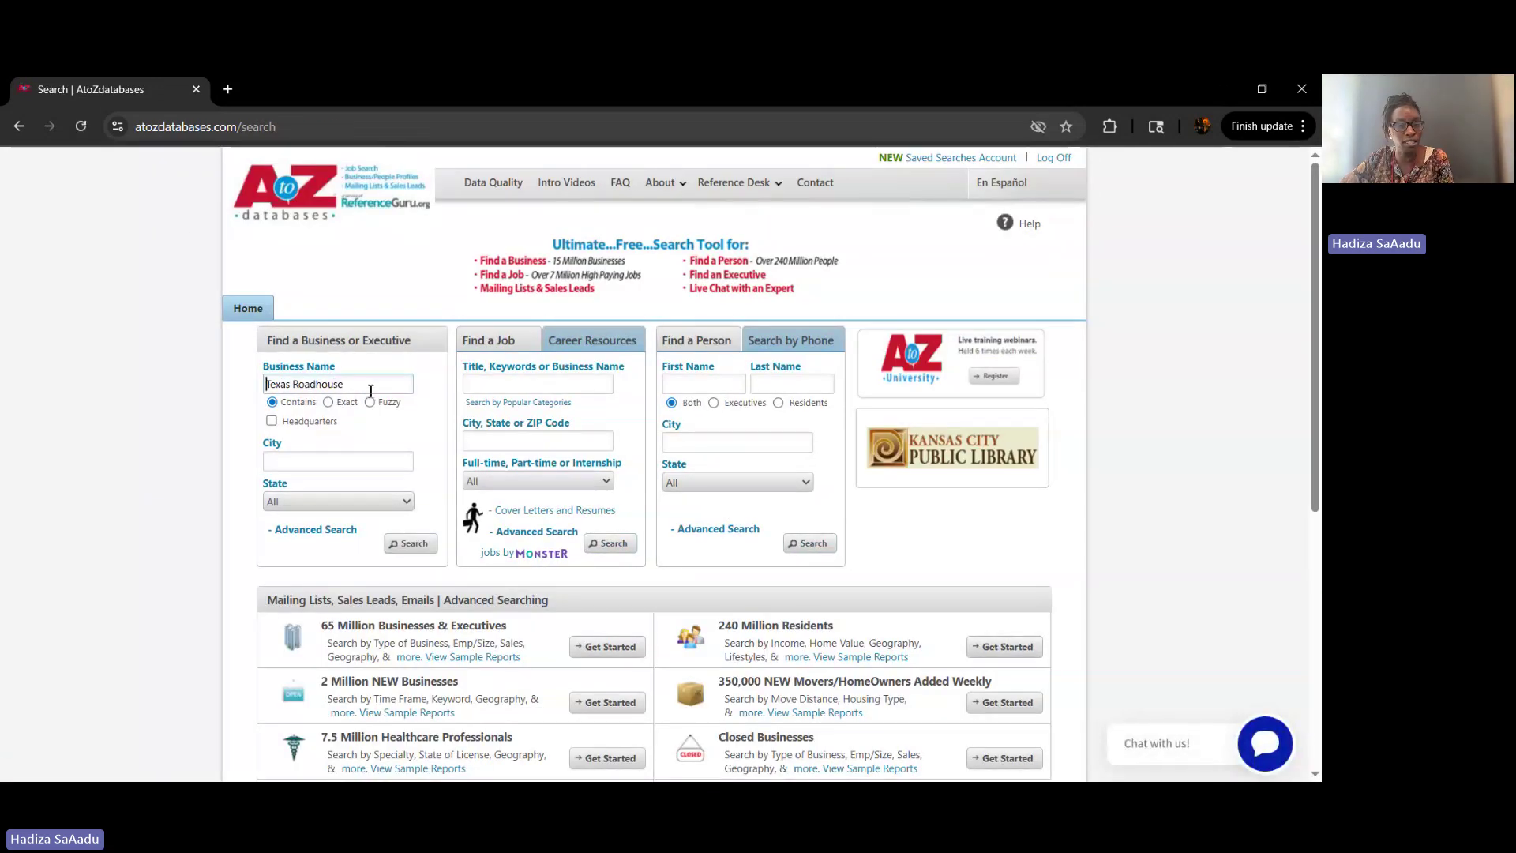
pyautogui.moveTo(370, 387); pyautogui.dragTo(246, 388)
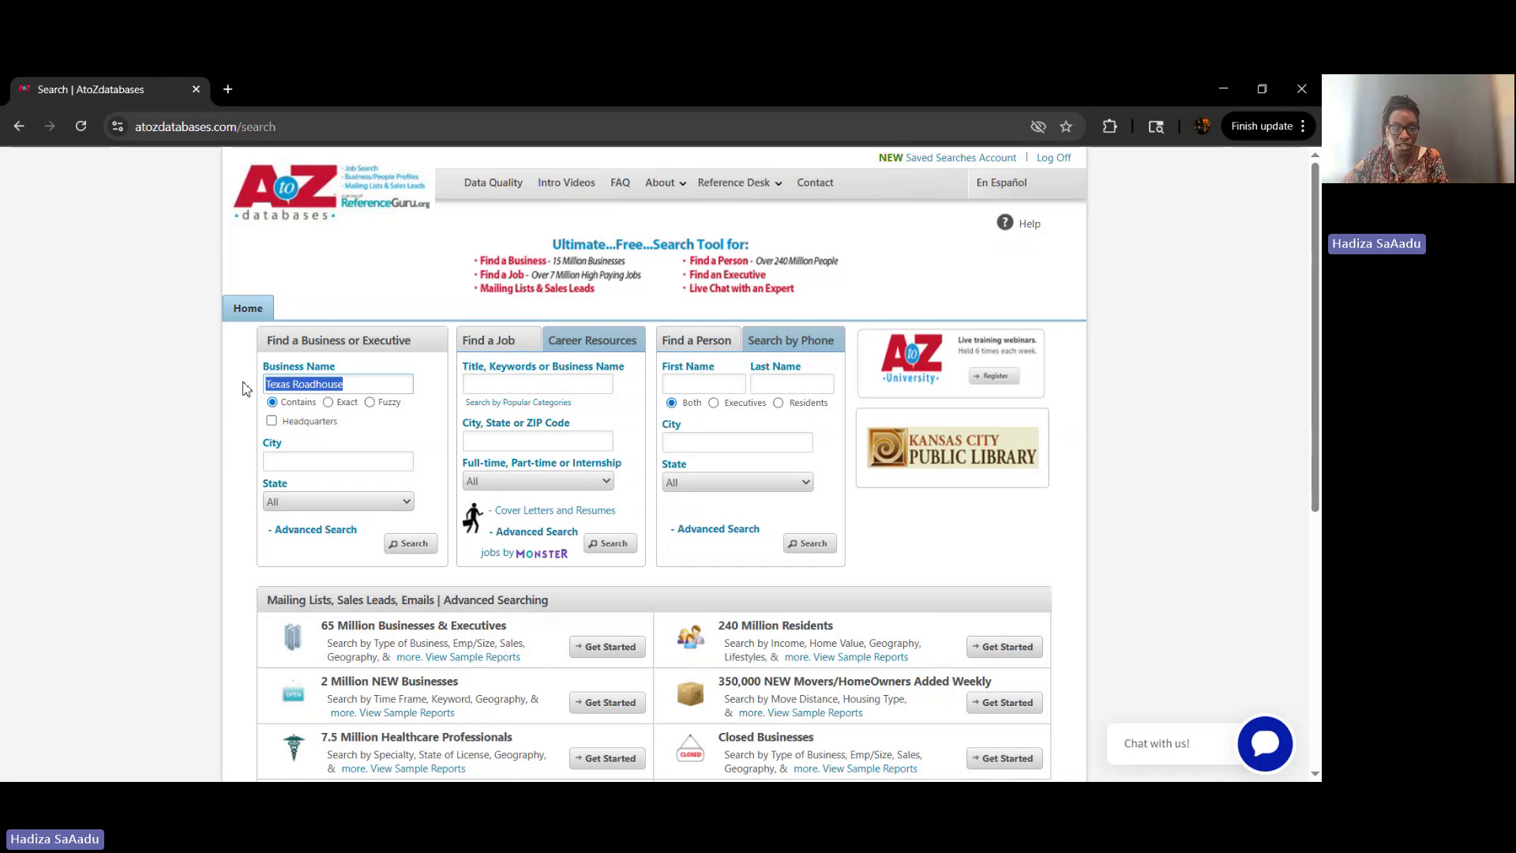
pyautogui.press('BackSpace')
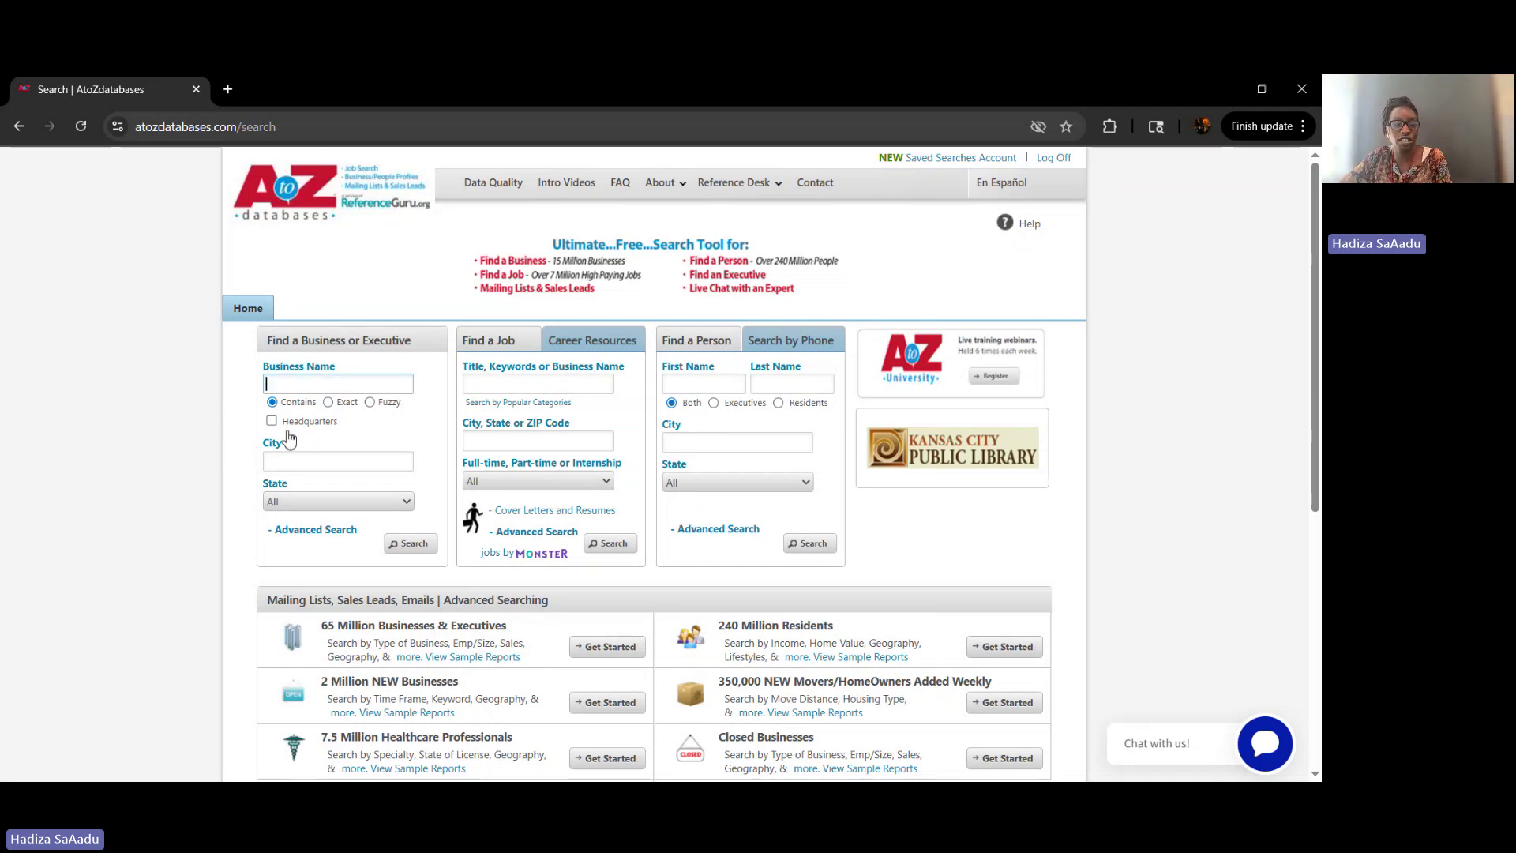
pyautogui.scroll(-3, 265, 411)
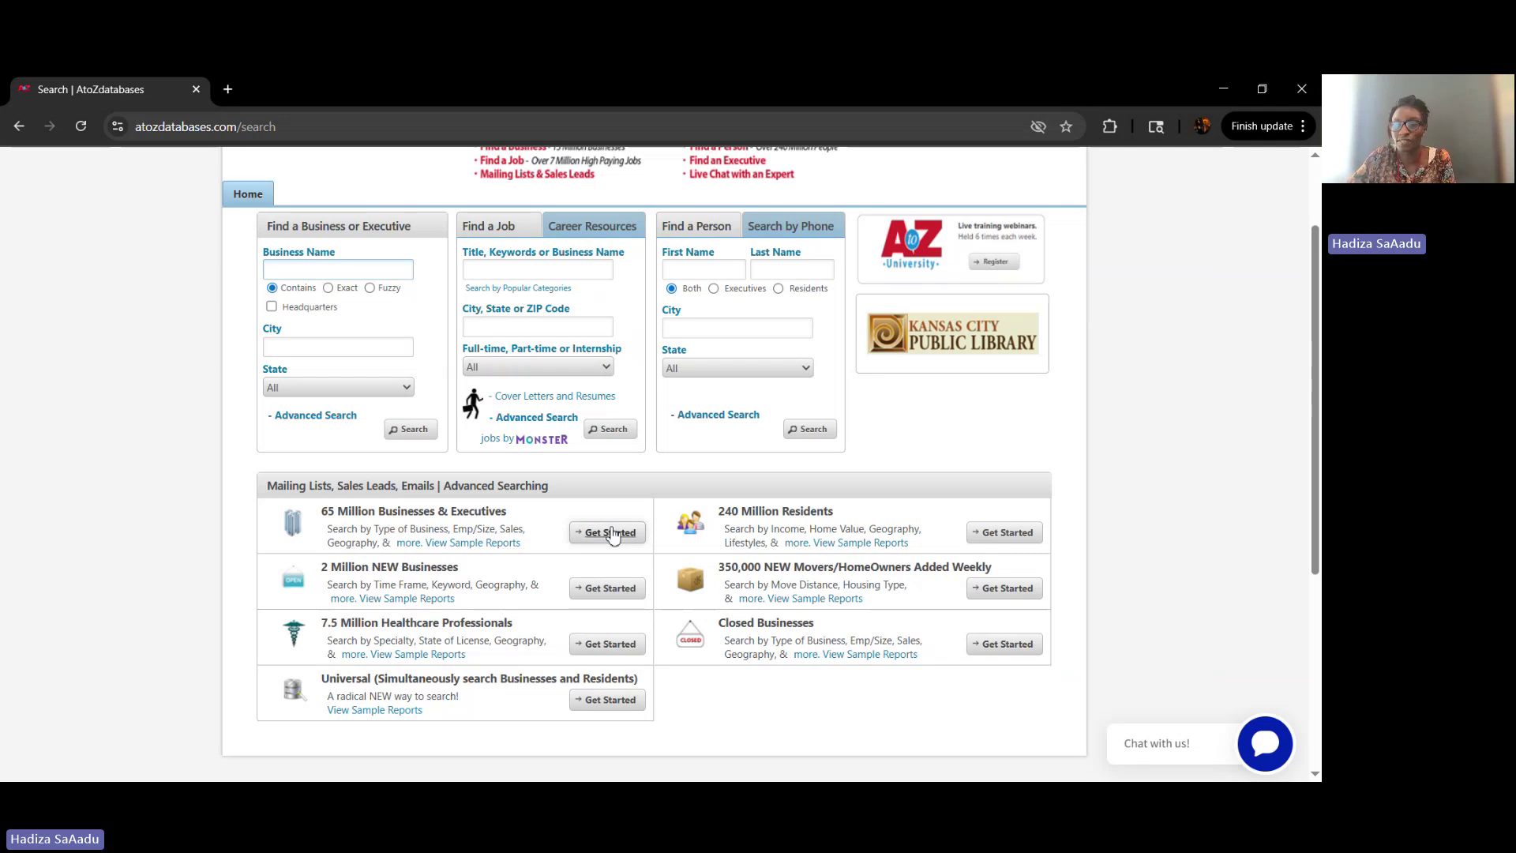
pyautogui.click(609, 533)
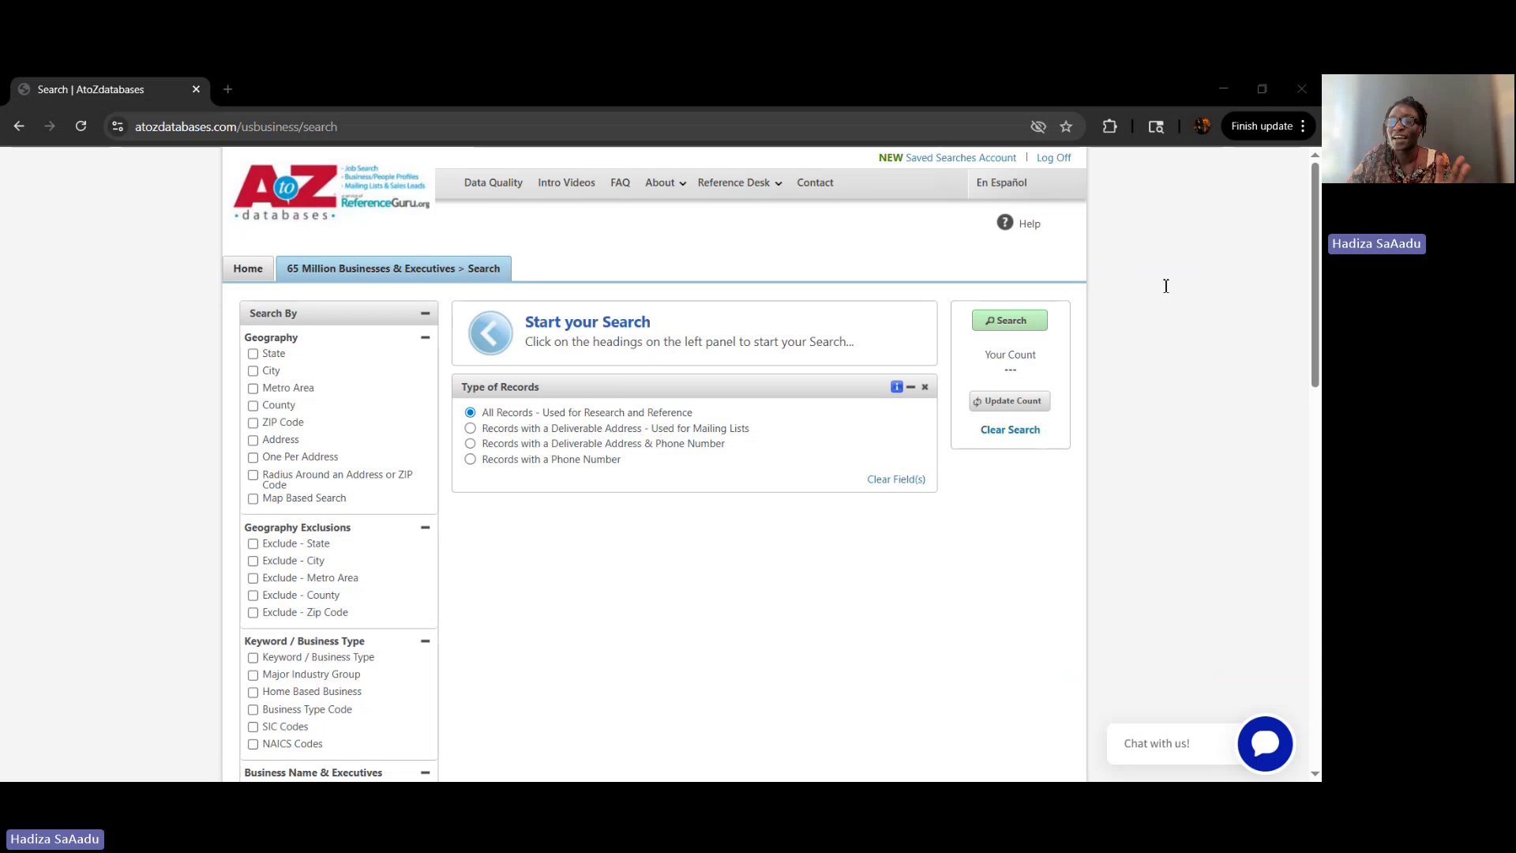
pyautogui.click(1215, 87)
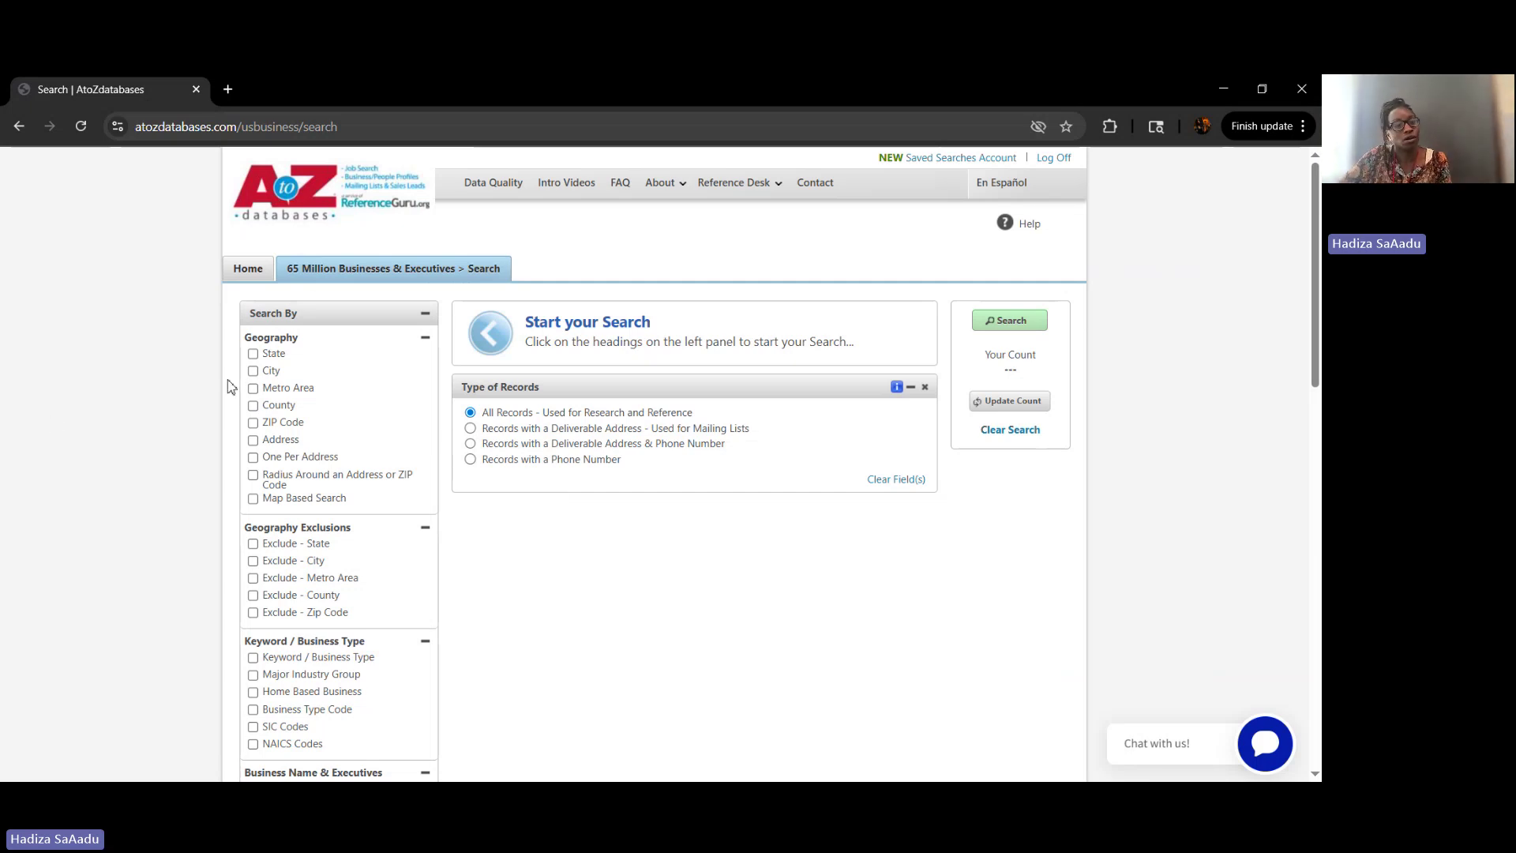
# Look through all the available search criteria, from Geography and Keyword / Business Type to Ownership and Other Important Selects.
pyautogui.scroll(-1, 254, 356)
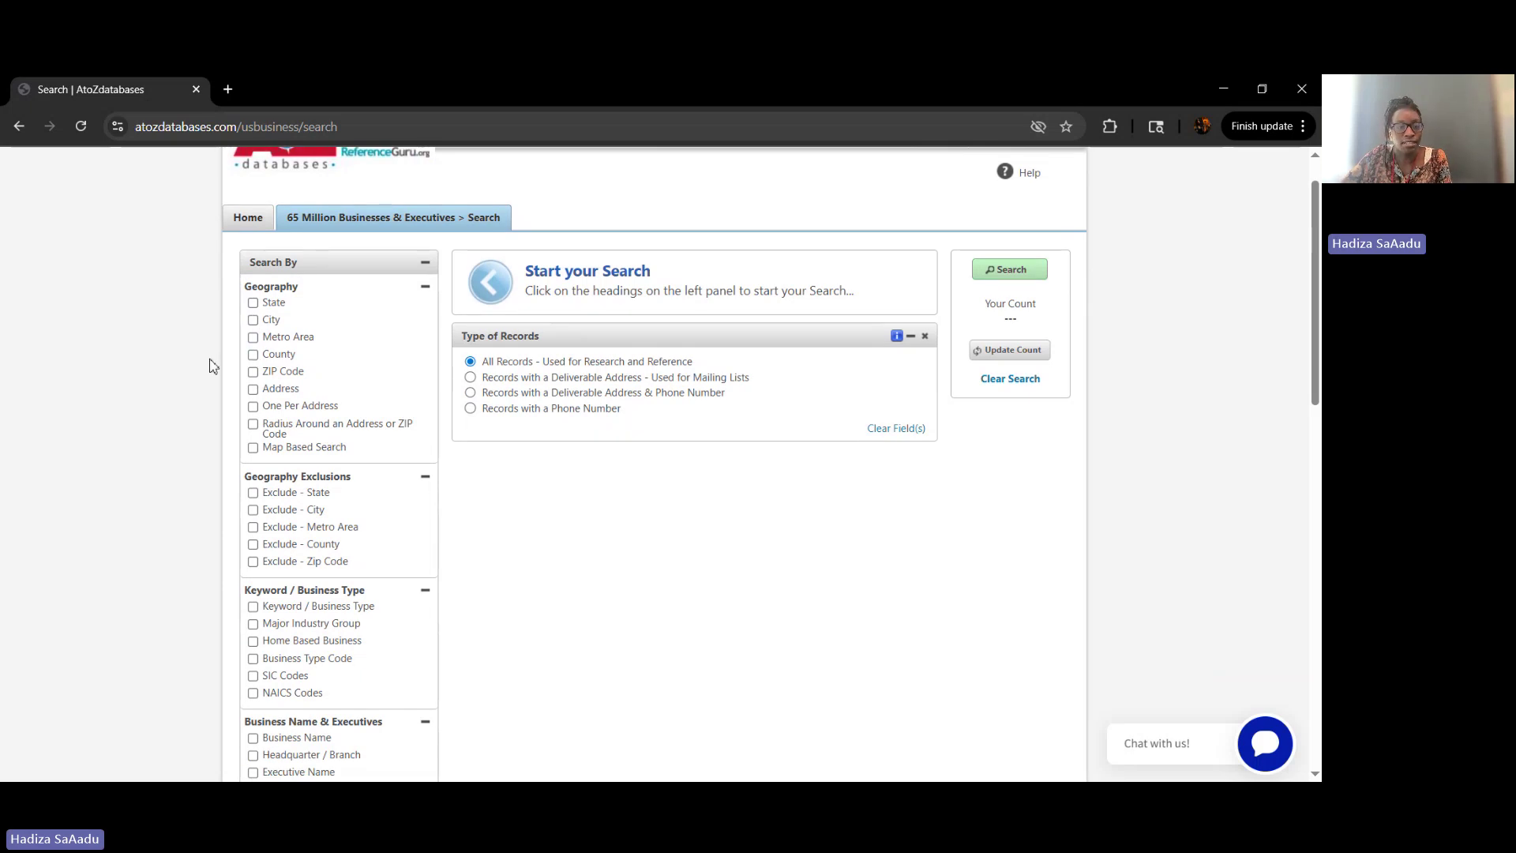
pyautogui.scroll(-1, 211, 365)
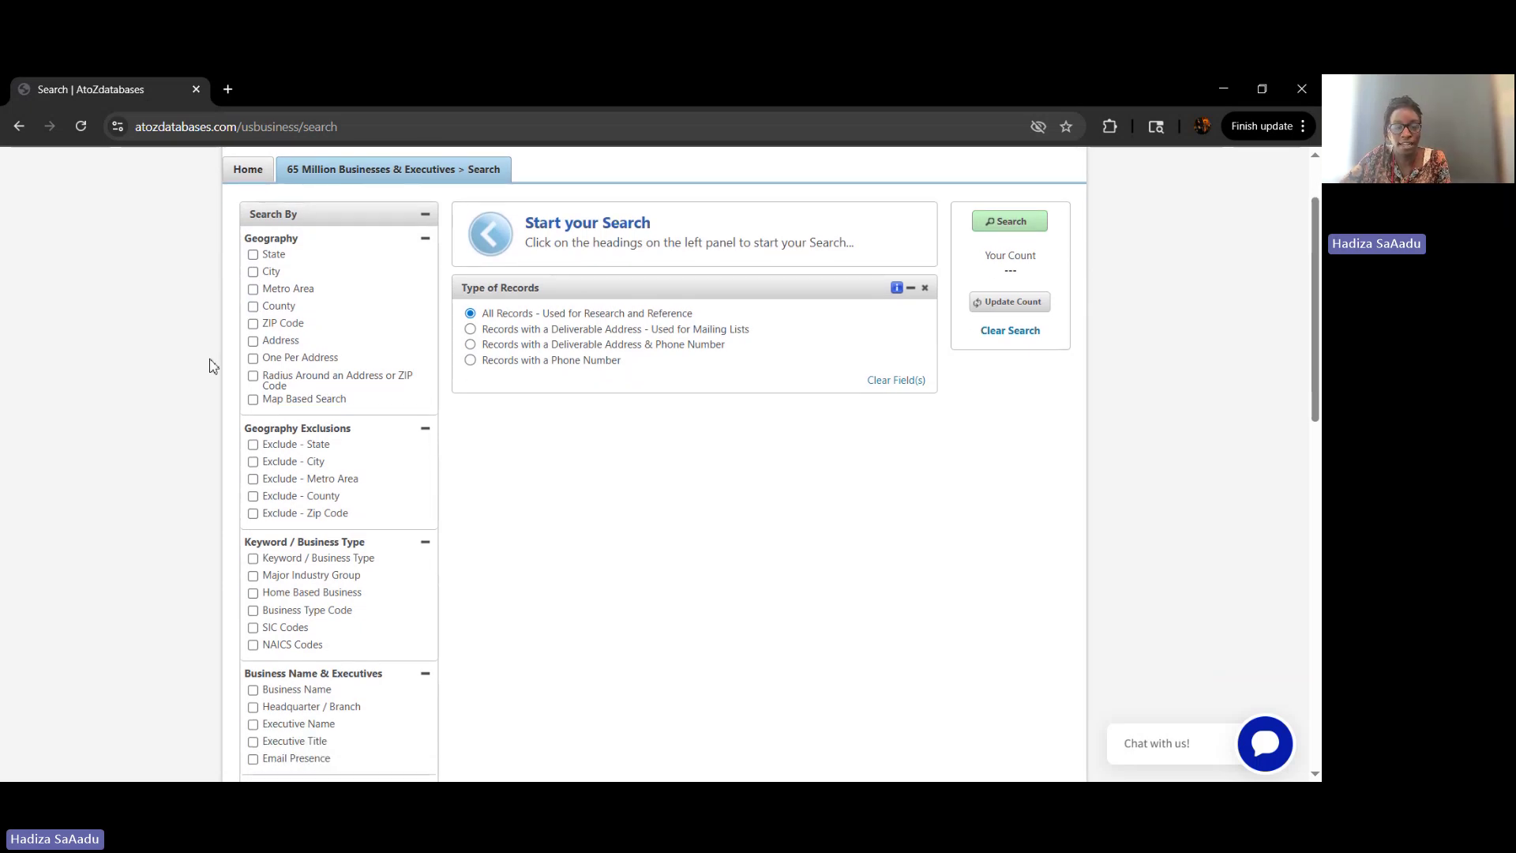
pyautogui.scroll(-11, 212, 365)
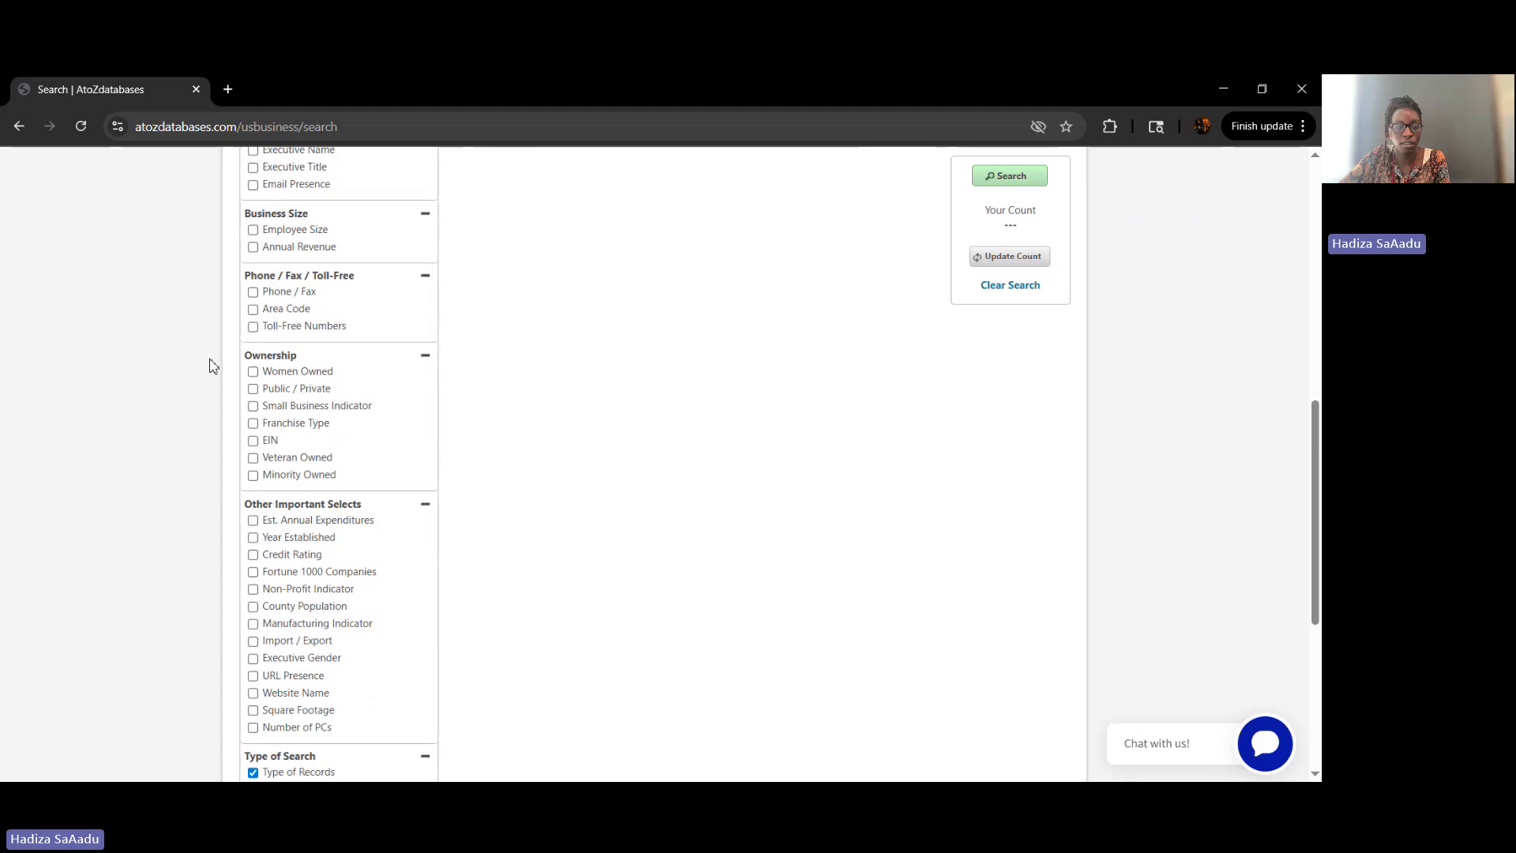
pyautogui.scroll(-7, 211, 365)
pyautogui.scroll(17, 208, 364)
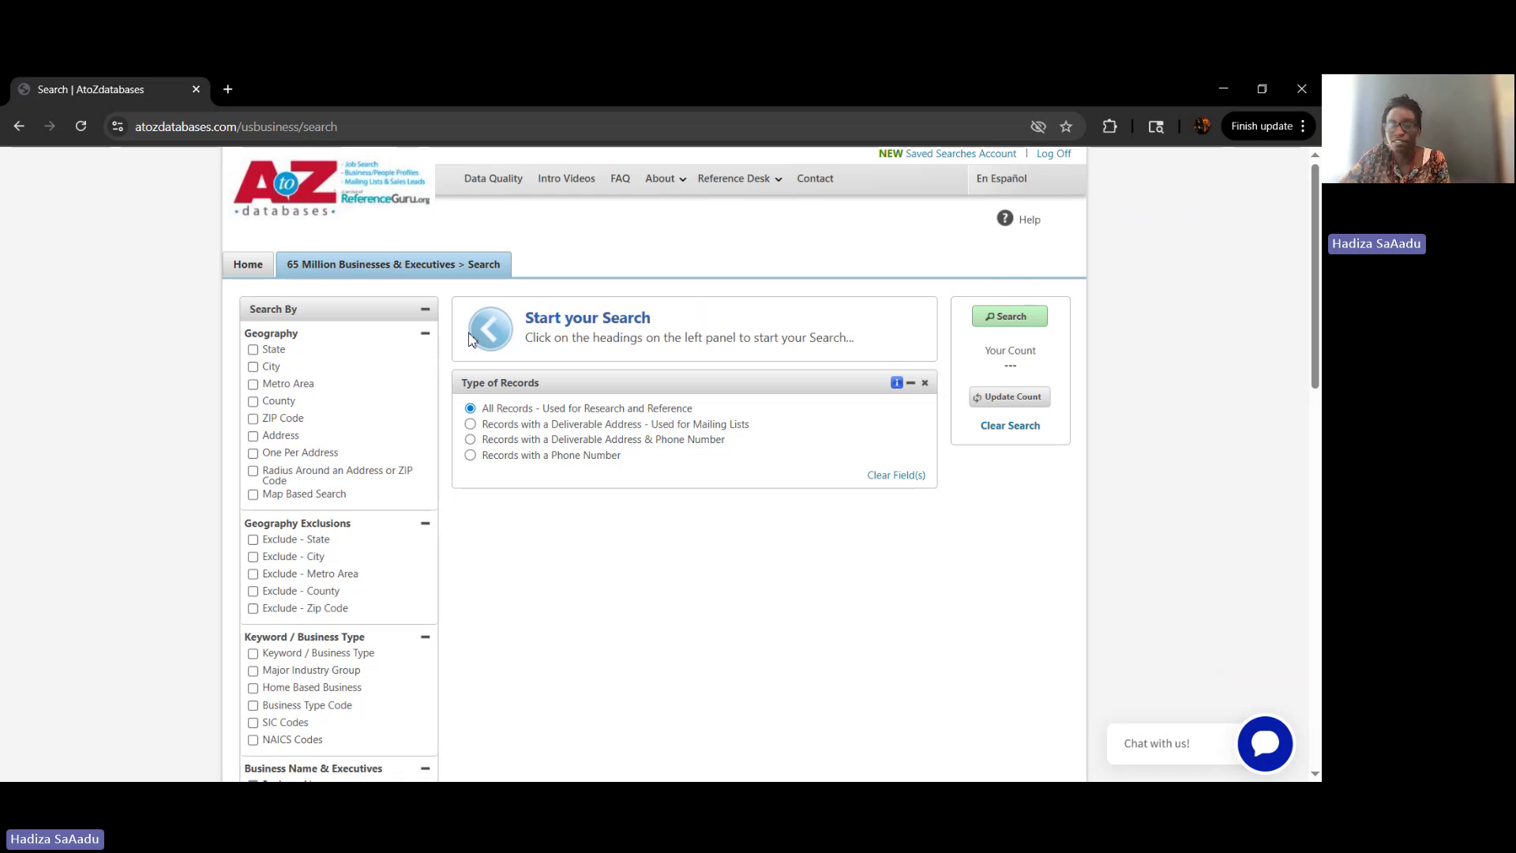
# Add a City criterion for Missouri, select Kansas City, MO and North Kansas City, MO, and clear the city filter text.
pyautogui.click(253, 366)
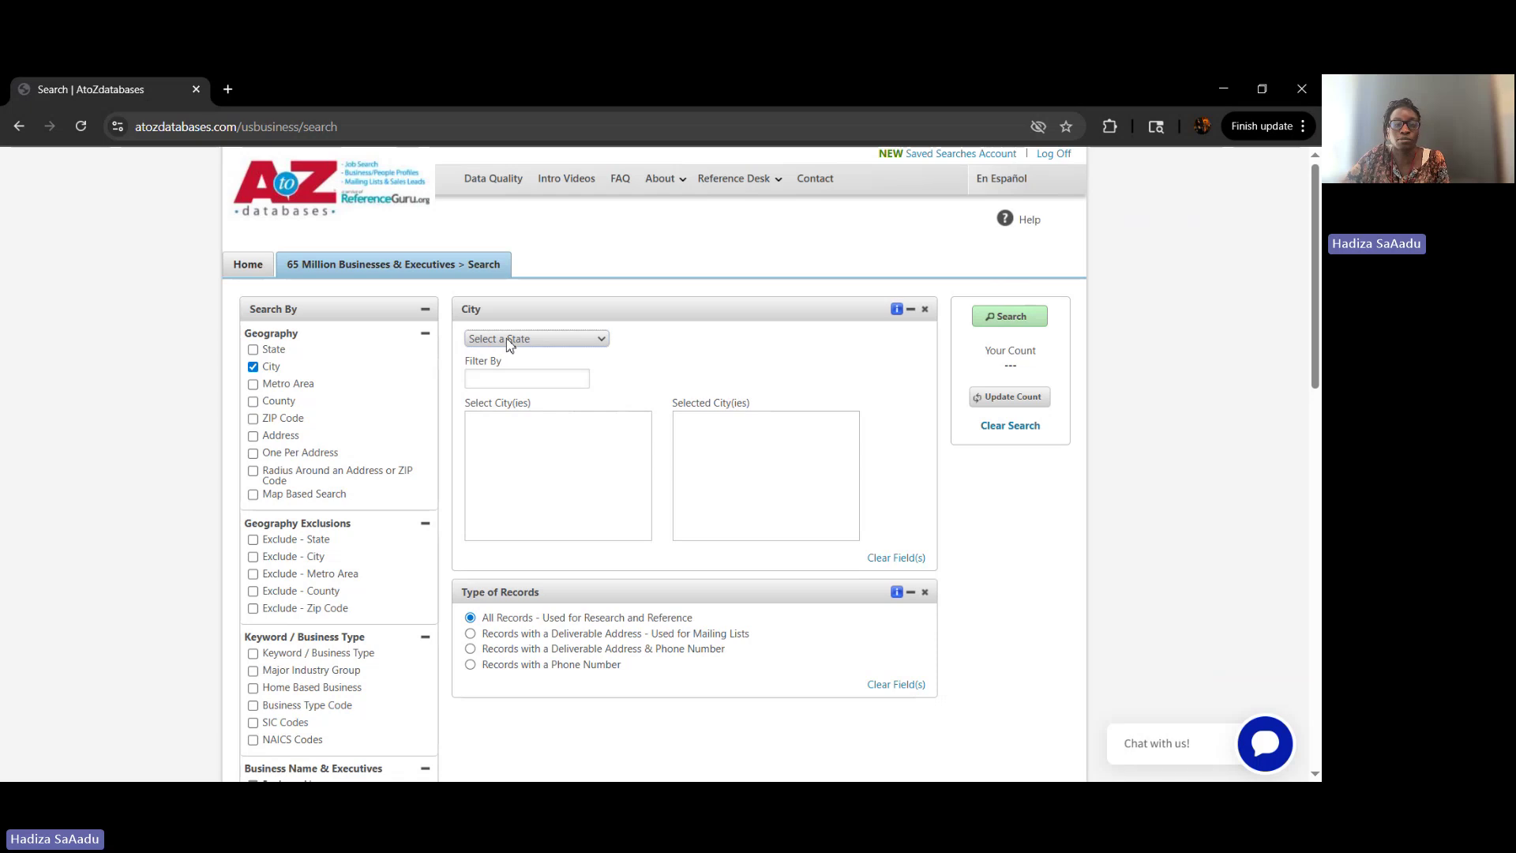
pyautogui.click(508, 531)
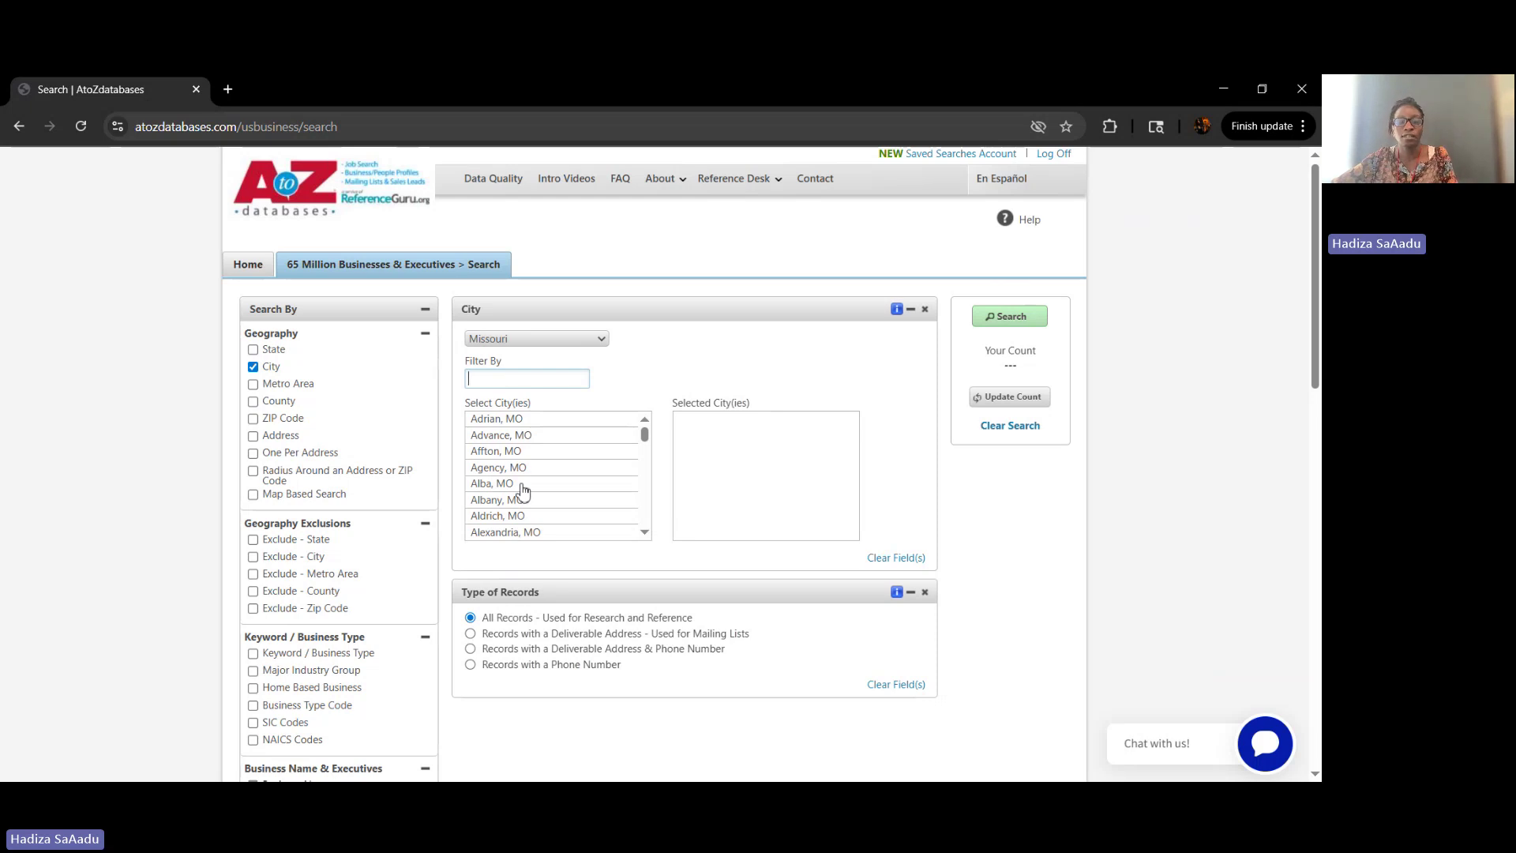
pyautogui.write('Kansas')
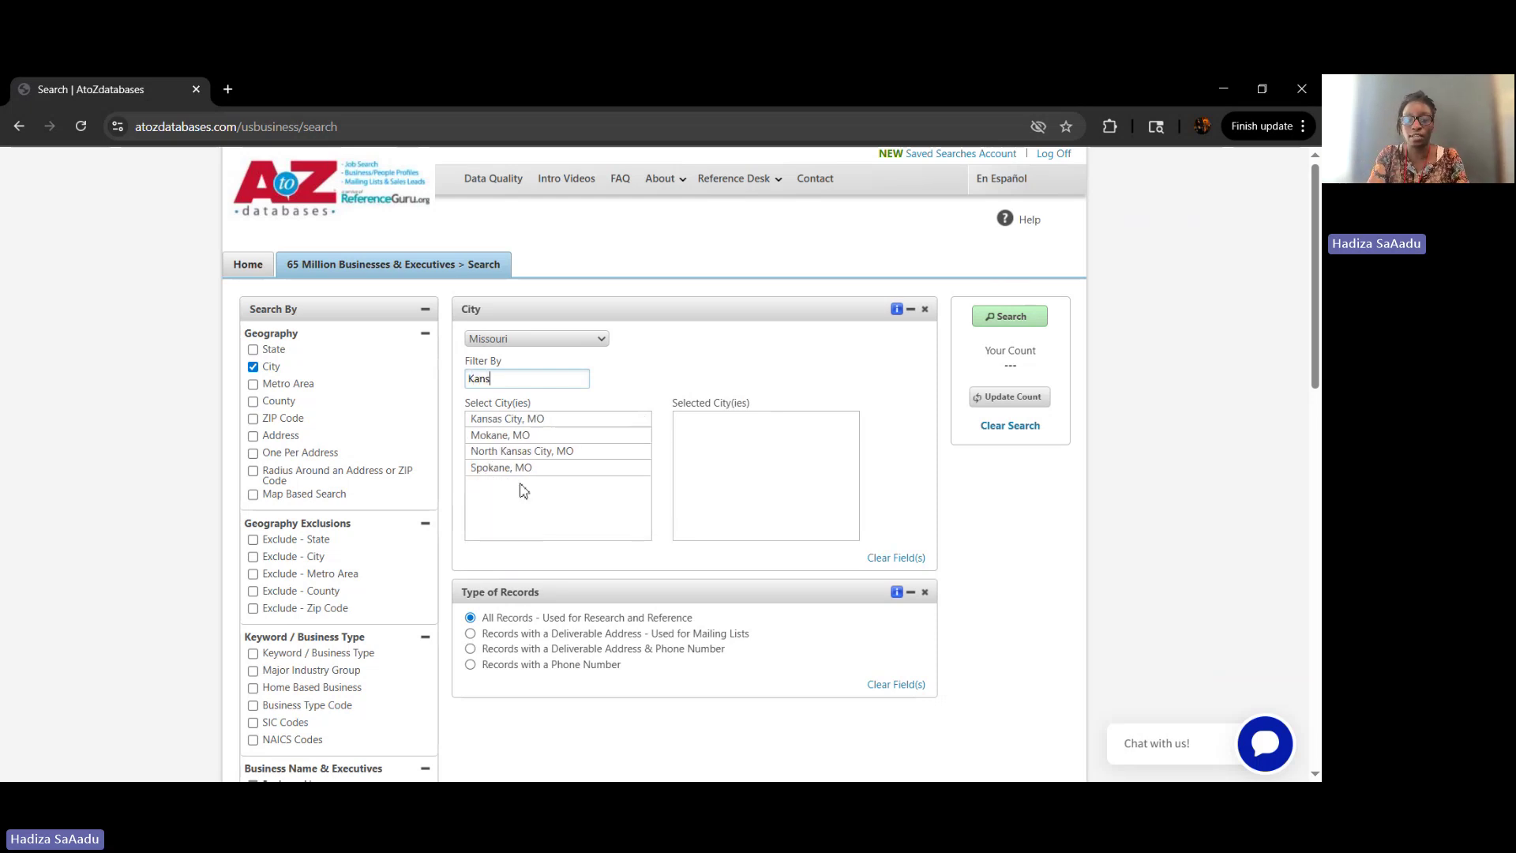
pyautogui.doubleClick(540, 424)
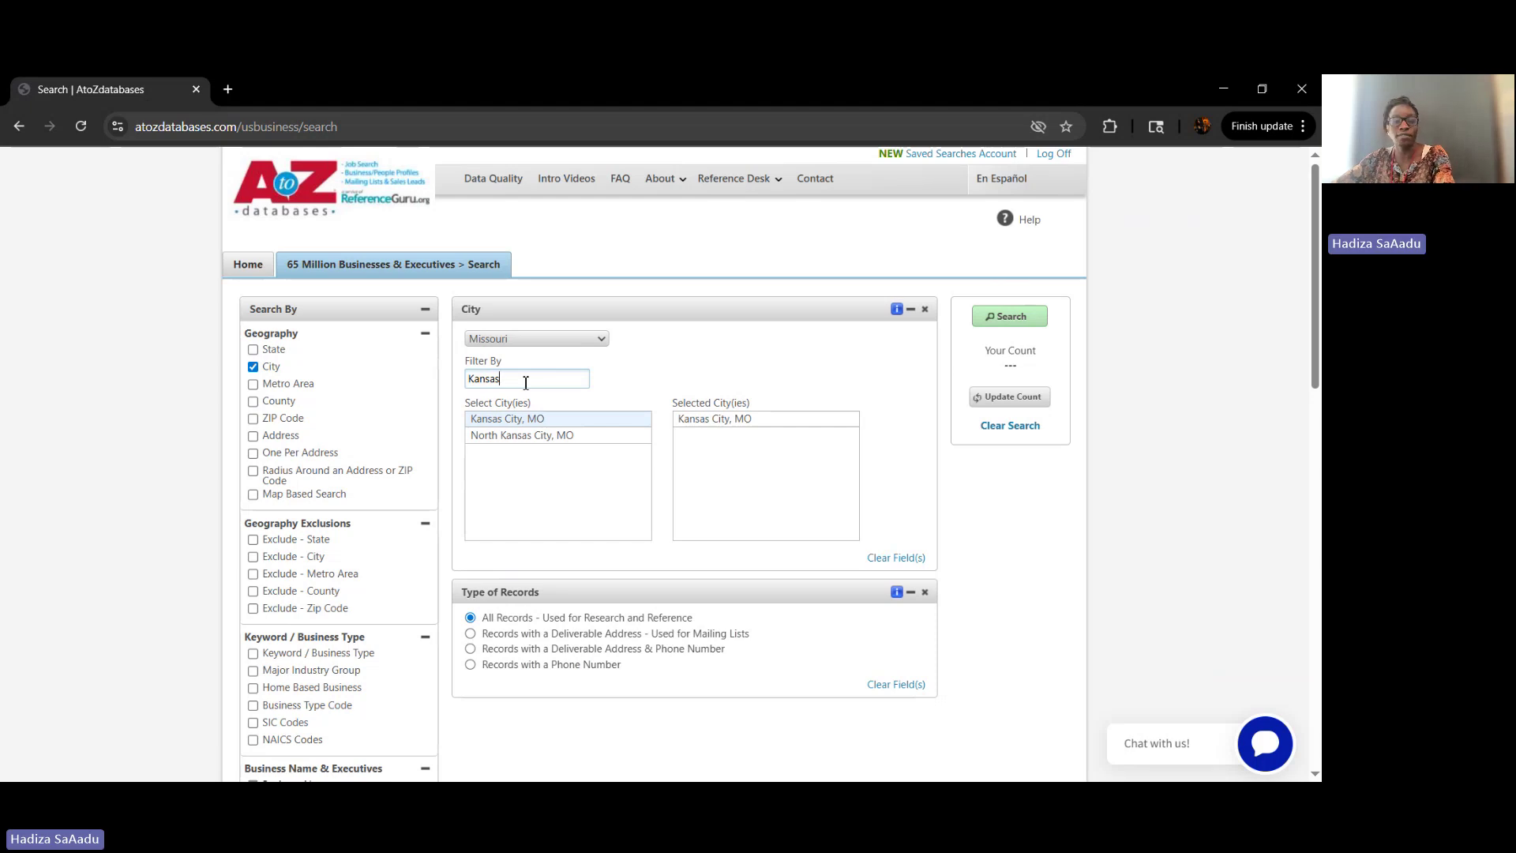
pyautogui.doubleClick(534, 441)
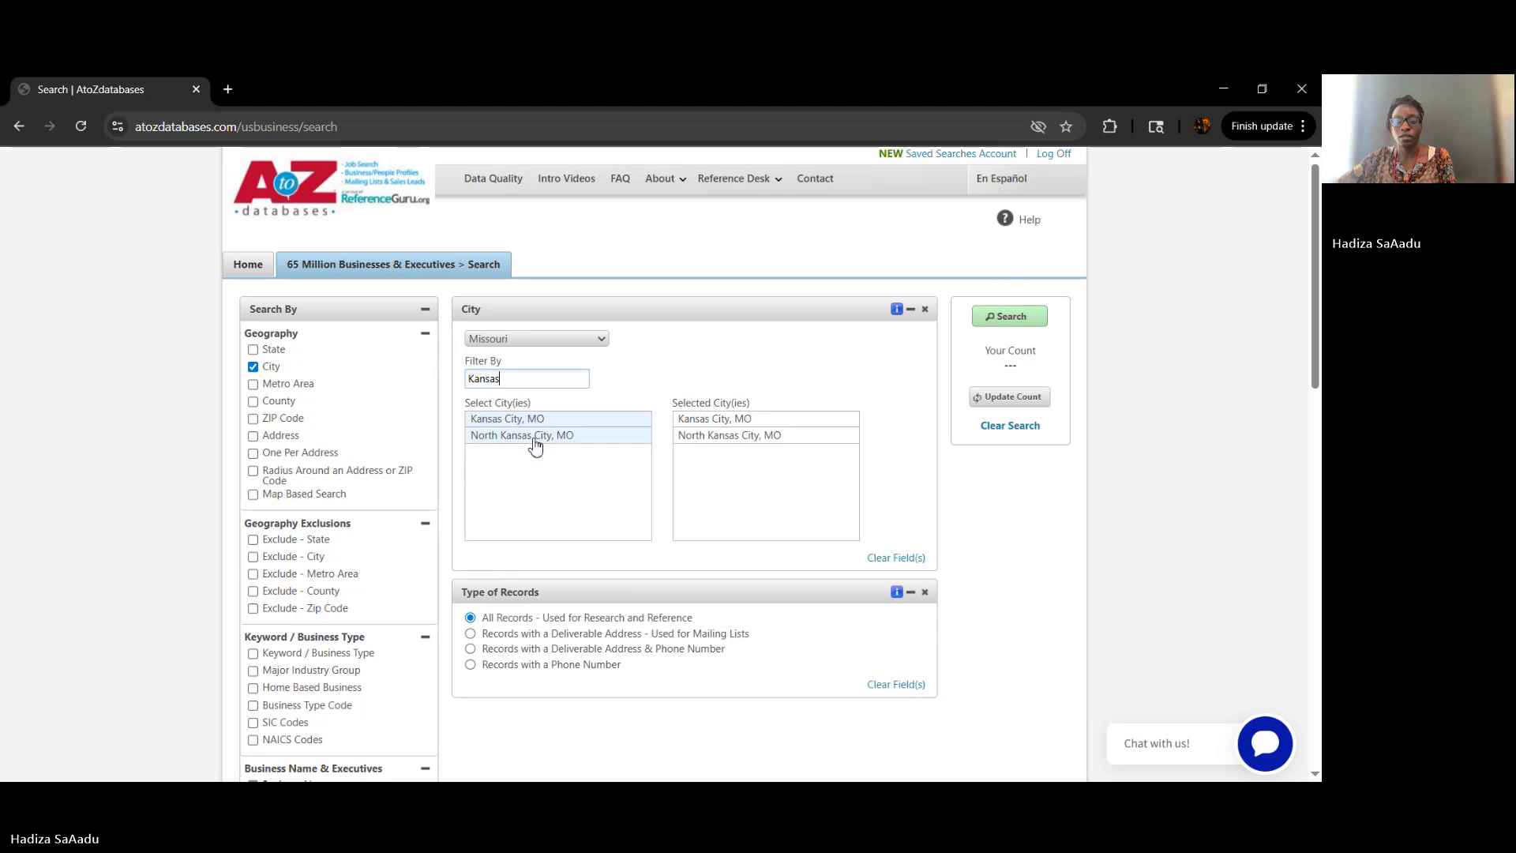
pyautogui.press('BackSpace')
pyautogui.press('BackSpace')
pyautogui.press('BackSpace')
pyautogui.press('BackSpace')
pyautogui.press('BackSpace')
pyautogui.press('BackSpace')
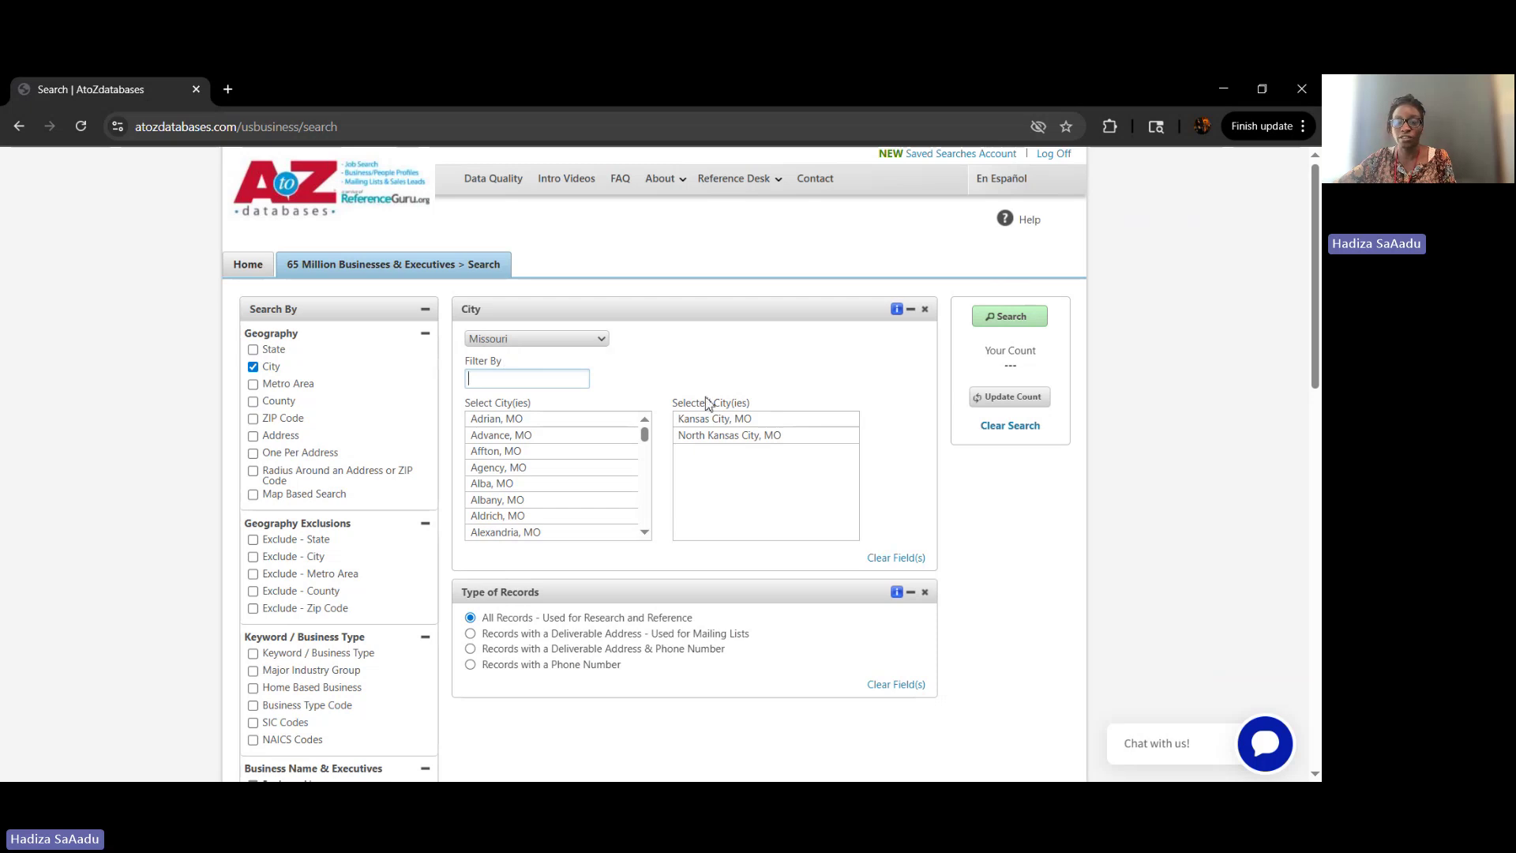
# Add the Keyword / Business Type criterion and look up the keyword "Restaurants".
pyautogui.scroll(-1, 708, 434)
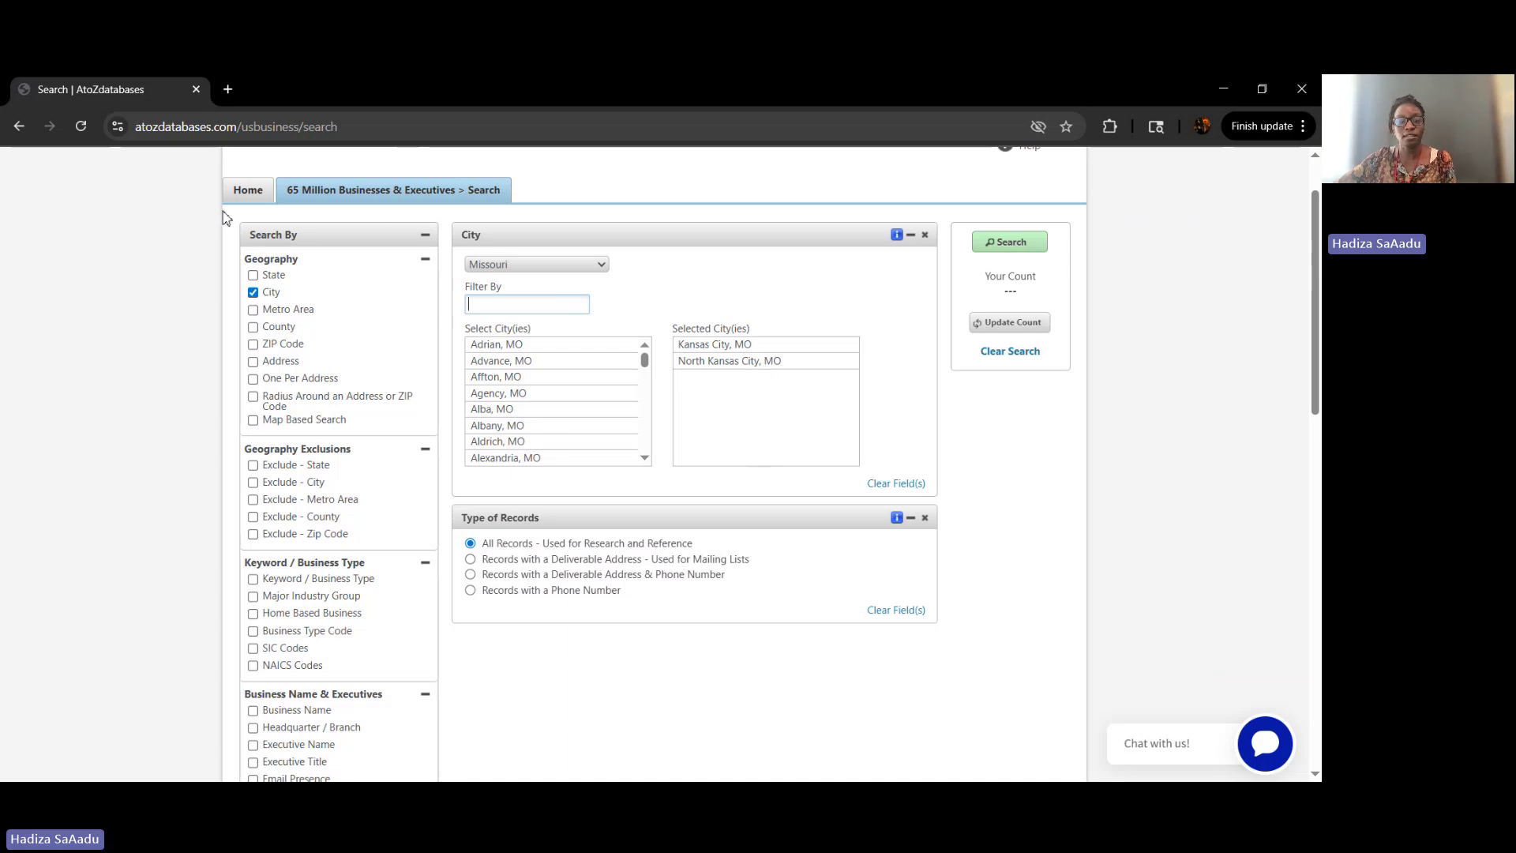
pyautogui.scroll(-1, 316, 529)
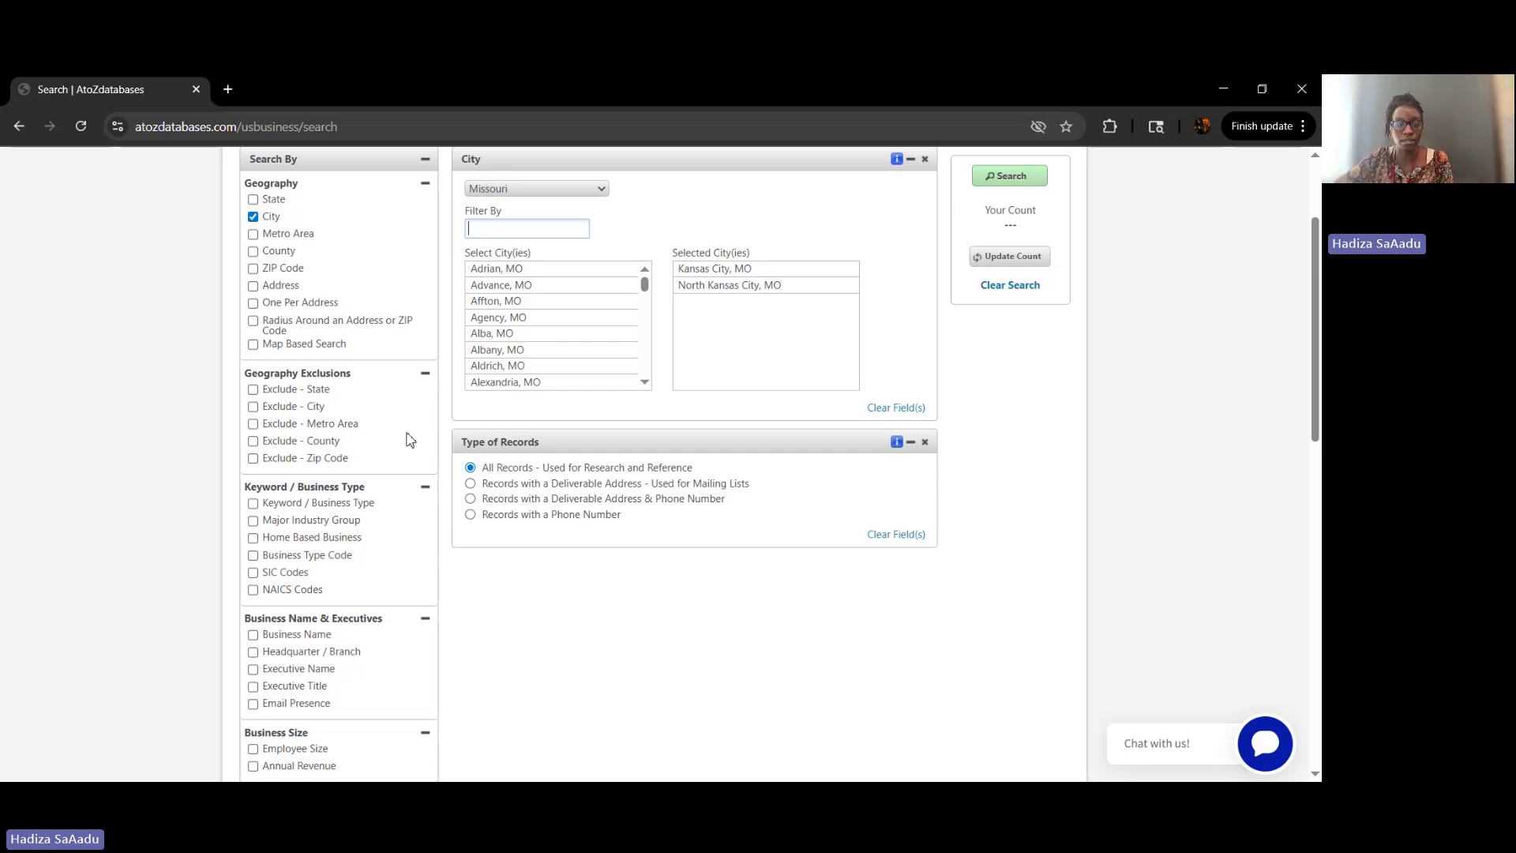
pyautogui.scroll(-1, 410, 440)
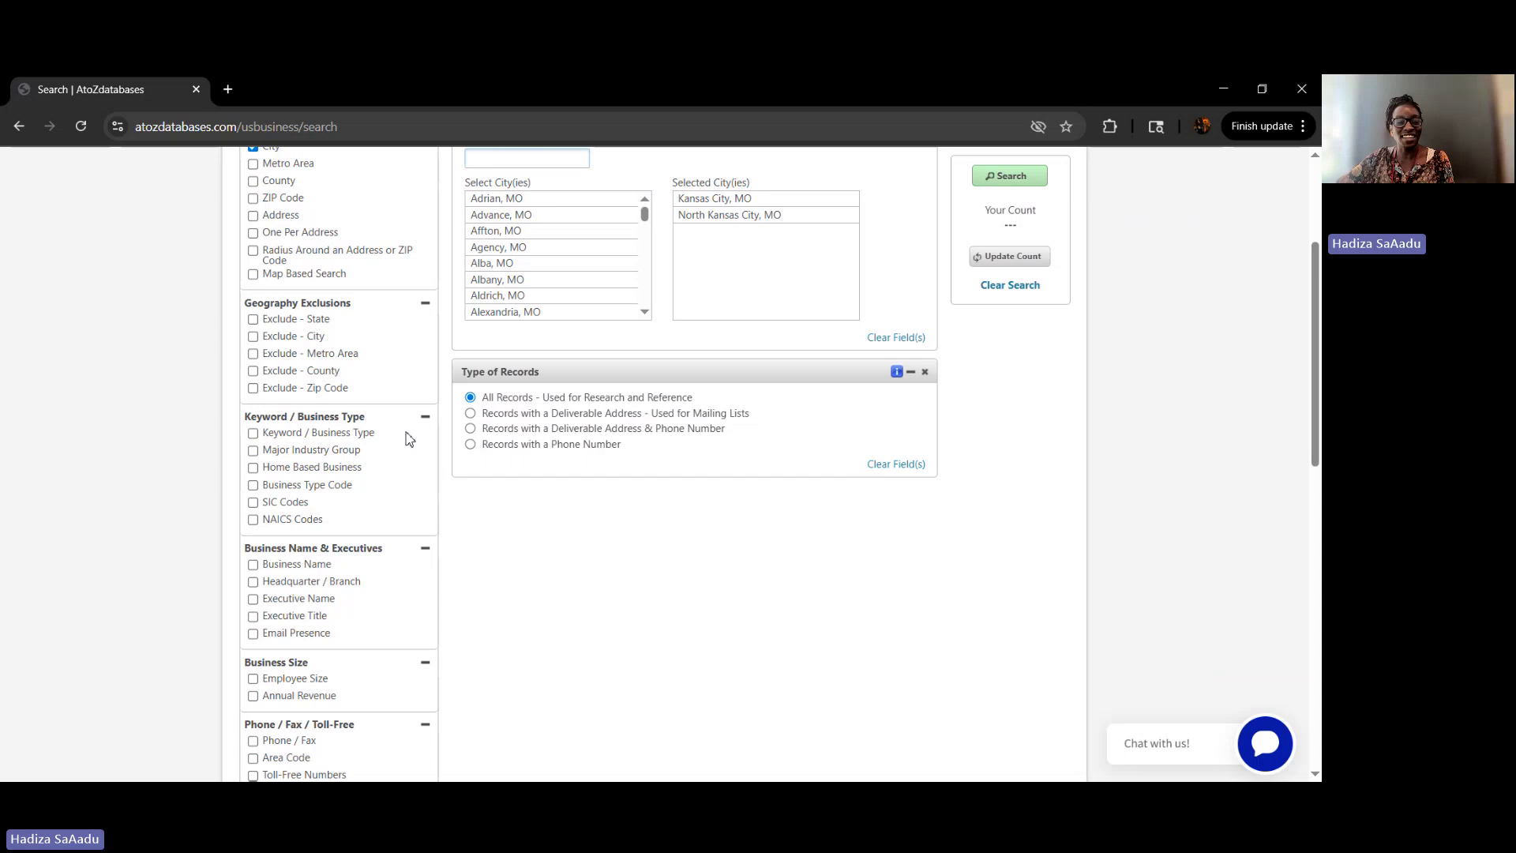
pyautogui.scroll(-1, 410, 440)
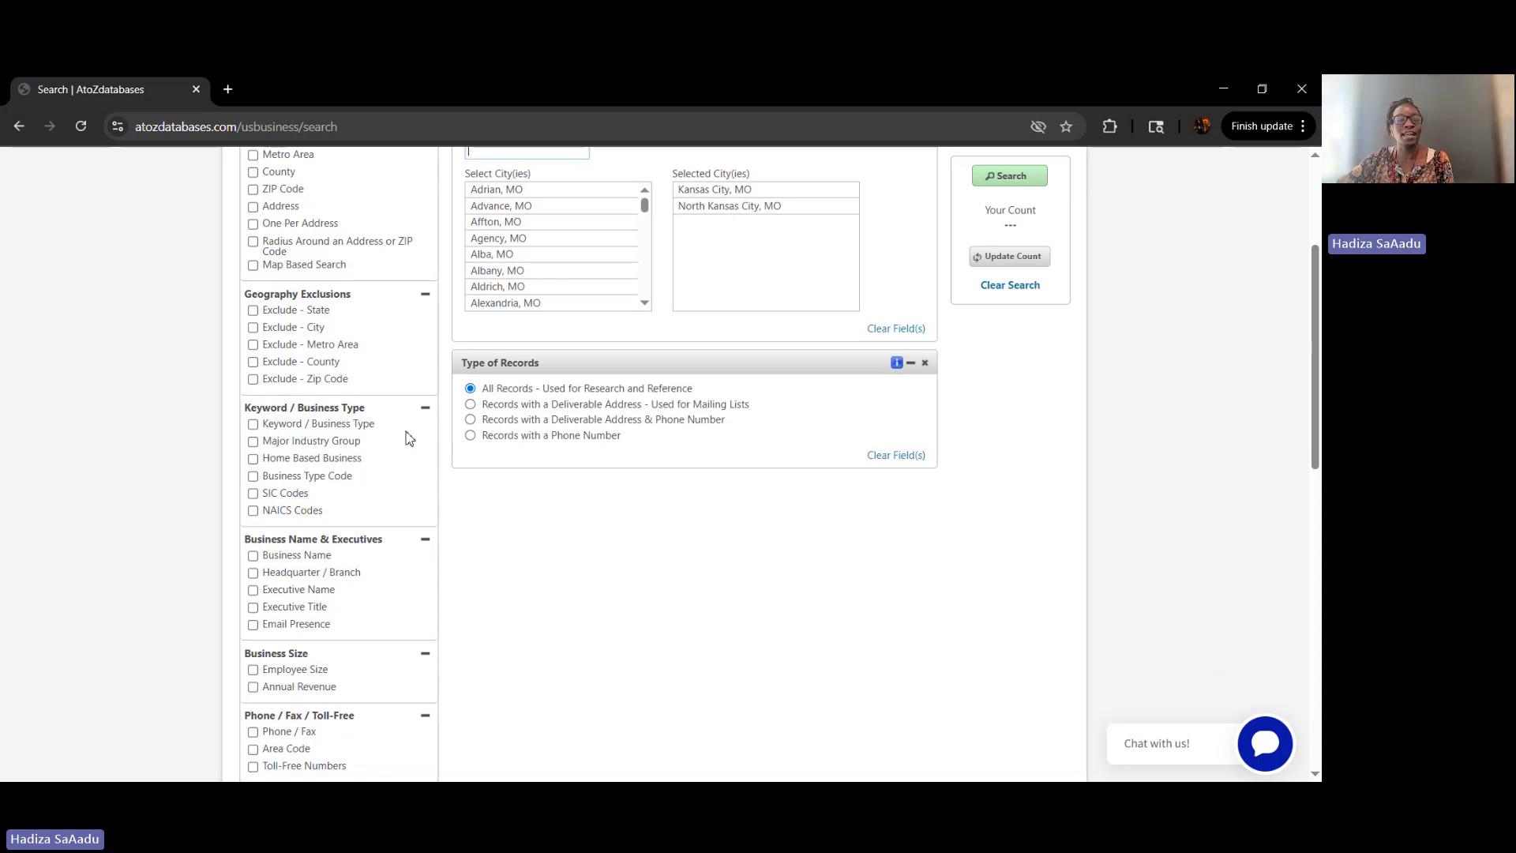
pyautogui.scroll(-1, 410, 440)
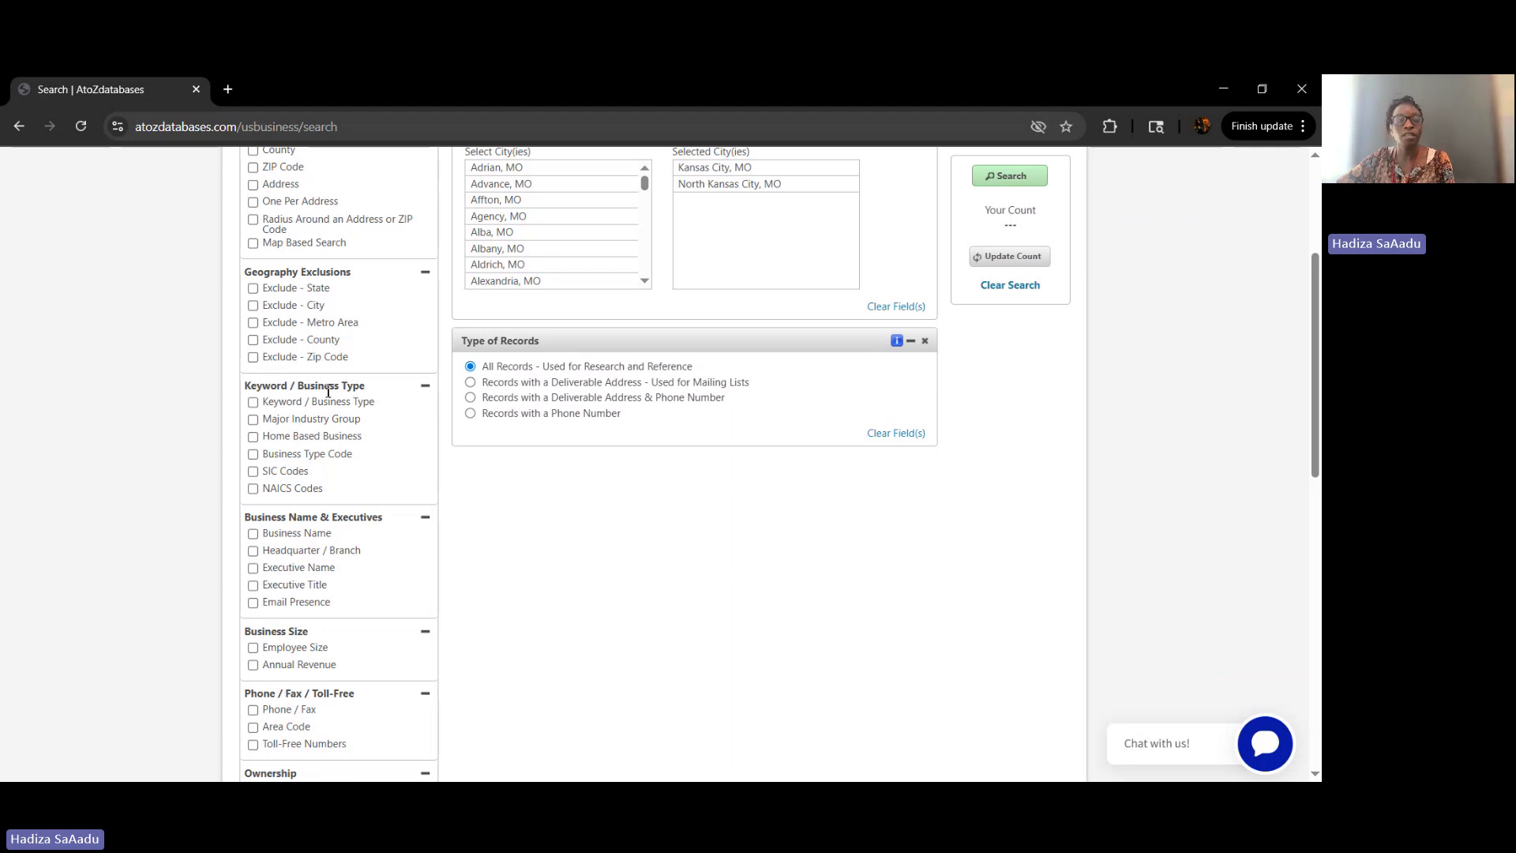
pyautogui.click(253, 404)
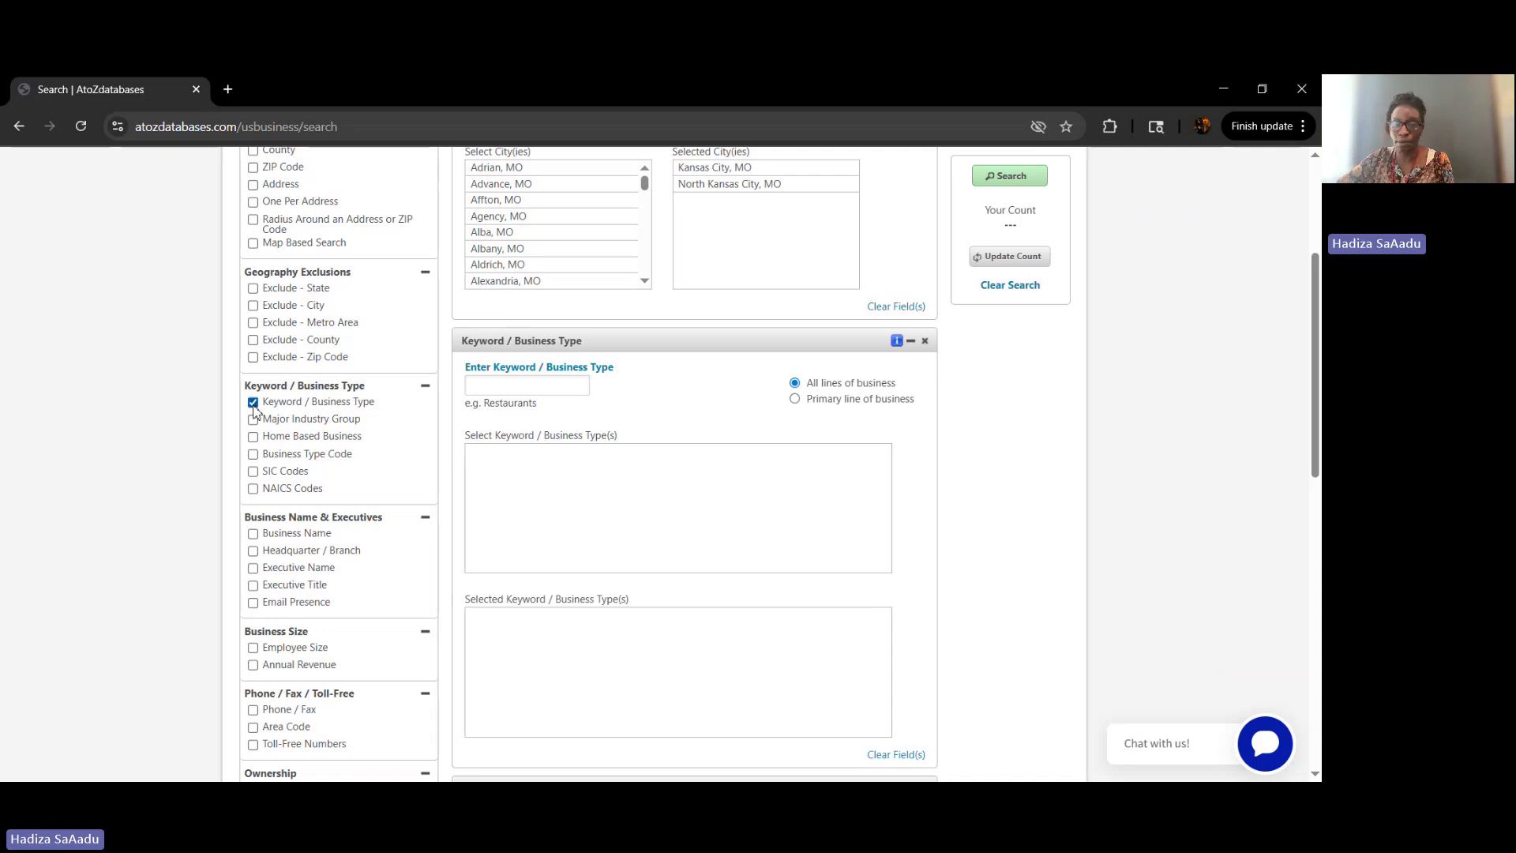
pyautogui.click(544, 391)
pyautogui.write('Restaurants')
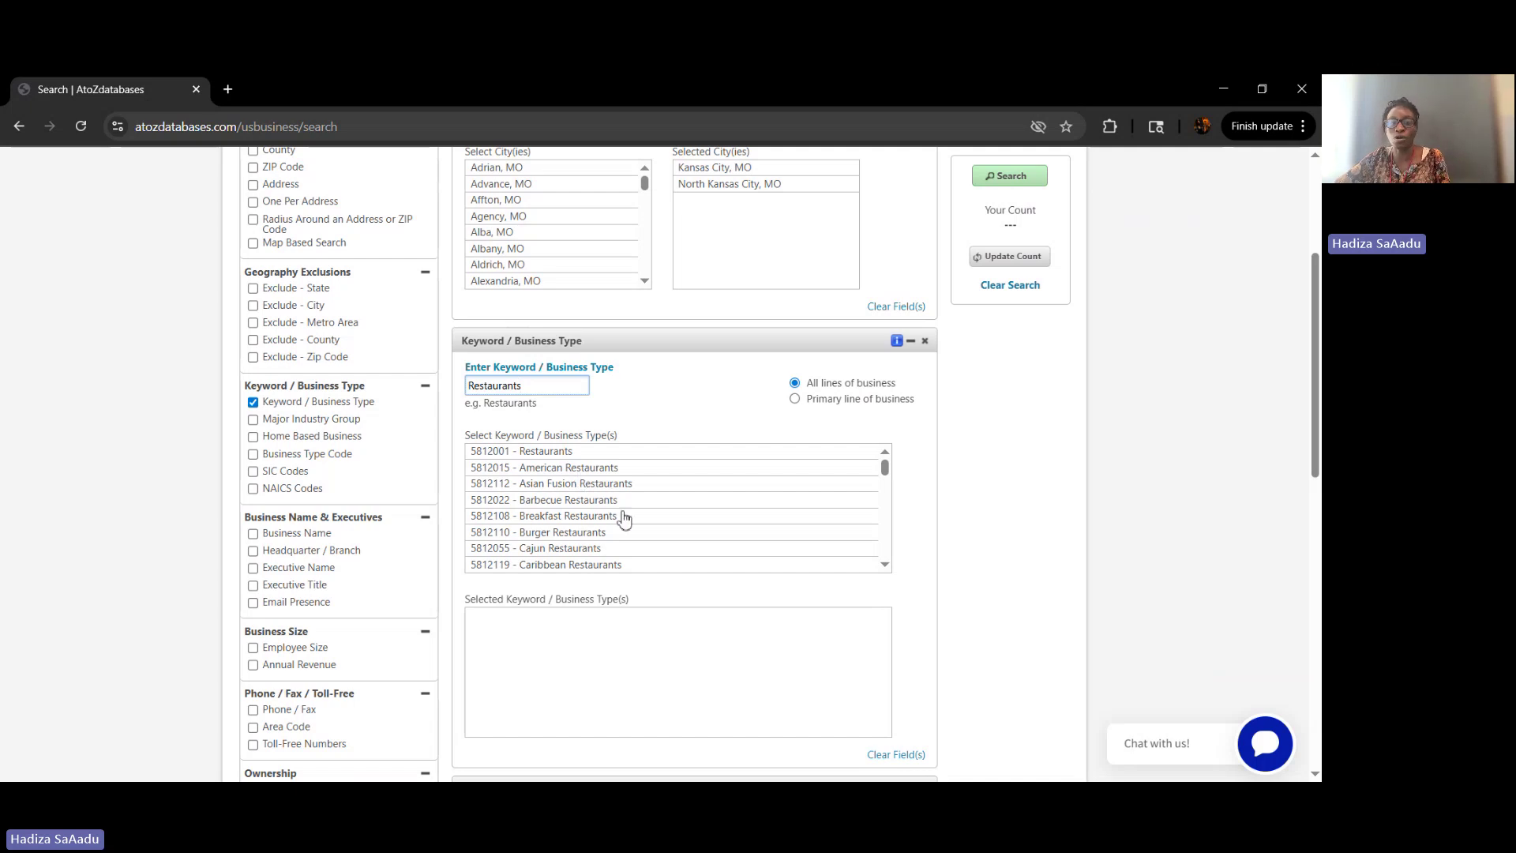
# Browse the list of matching restaurant business types and their codes.
pyautogui.scroll(-1, 623, 516)
pyautogui.scroll(-3, 623, 514)
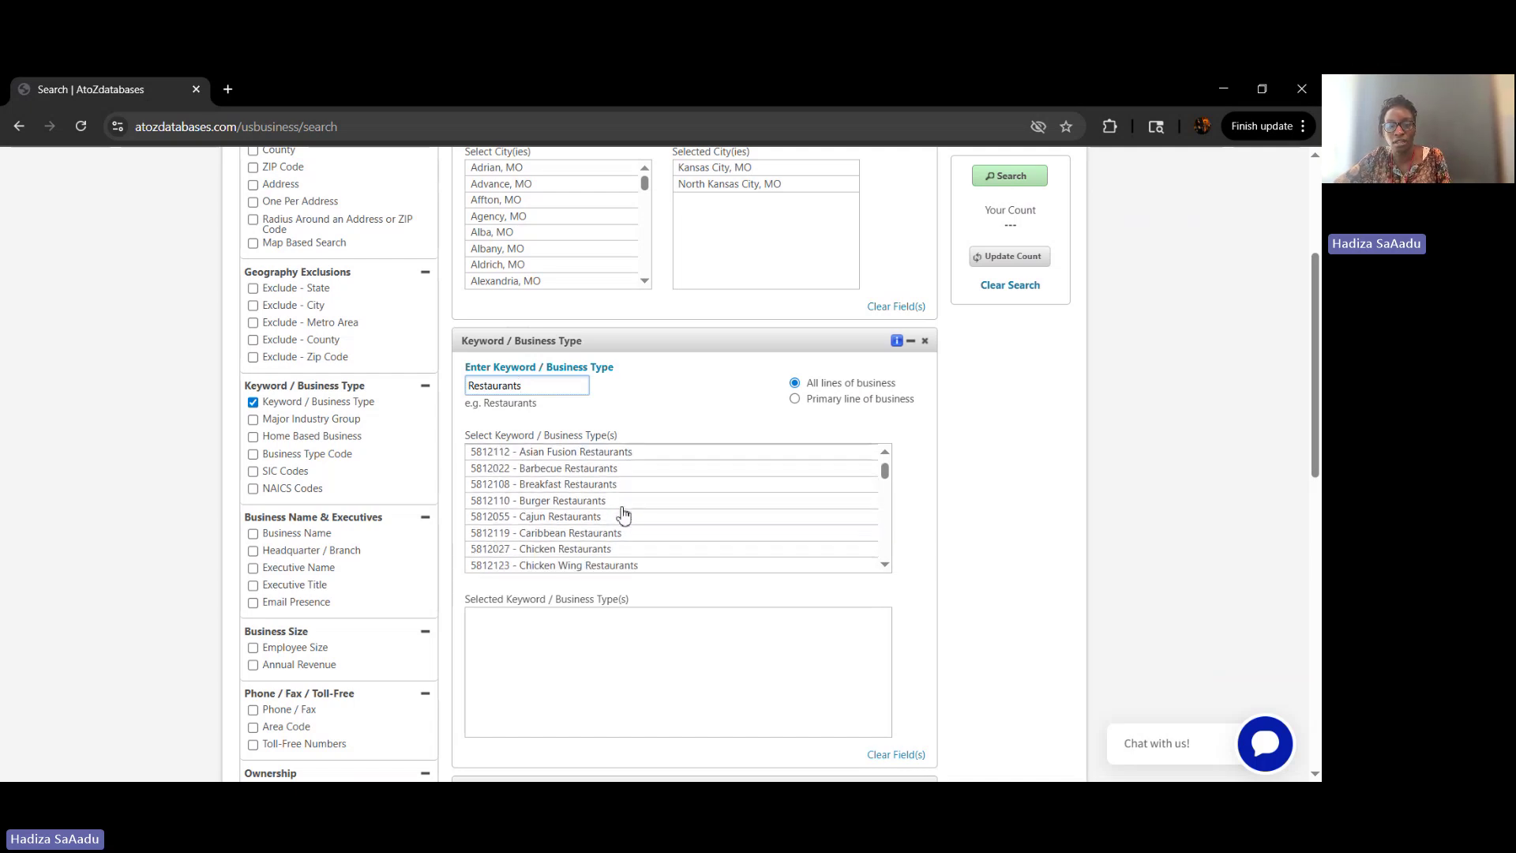
pyautogui.scroll(-3, 623, 514)
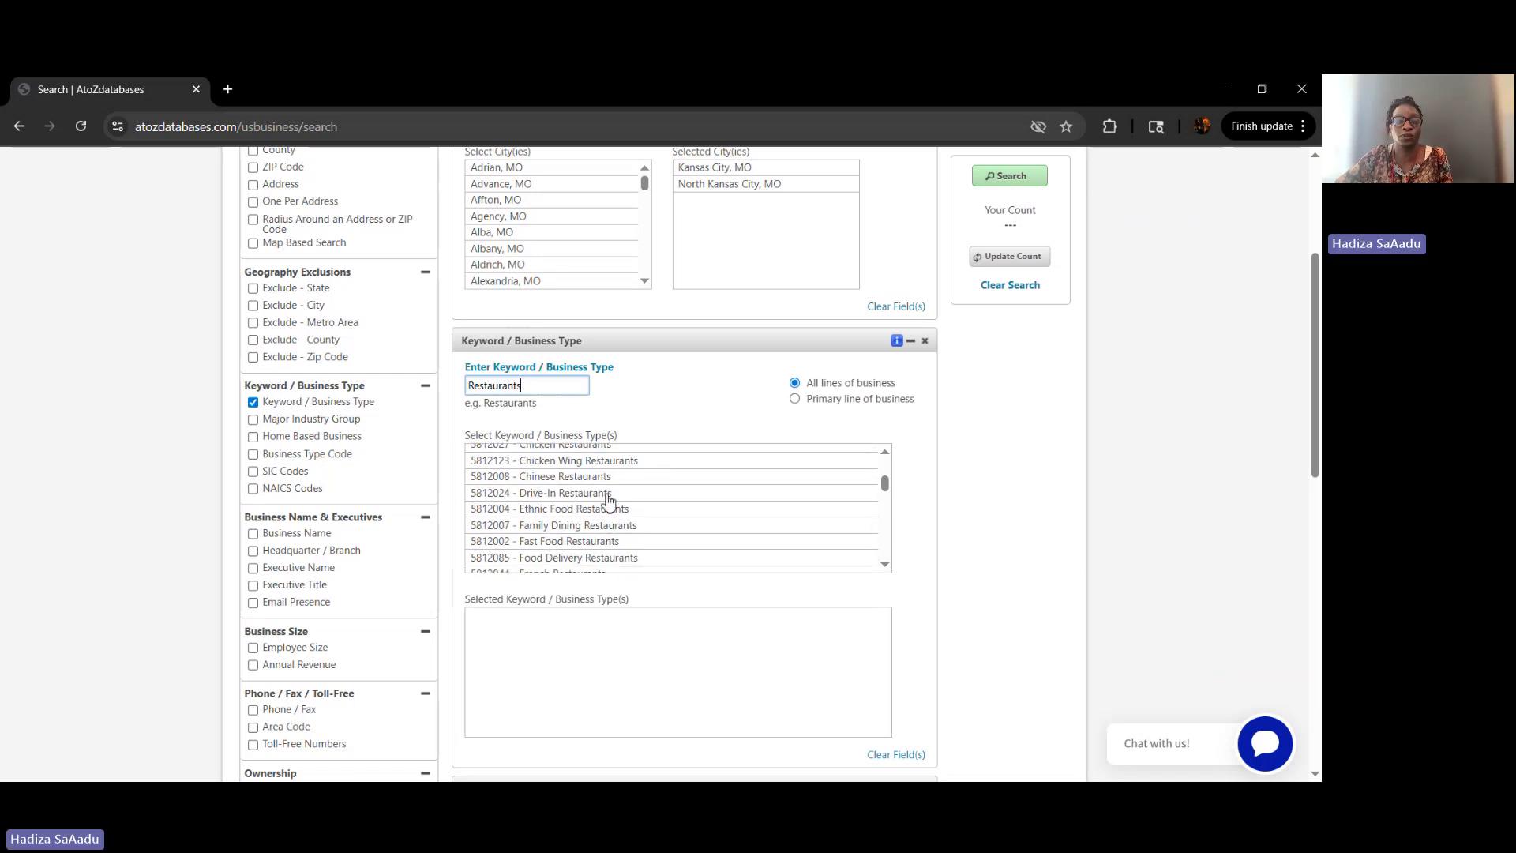
pyautogui.scroll(2, 565, 505)
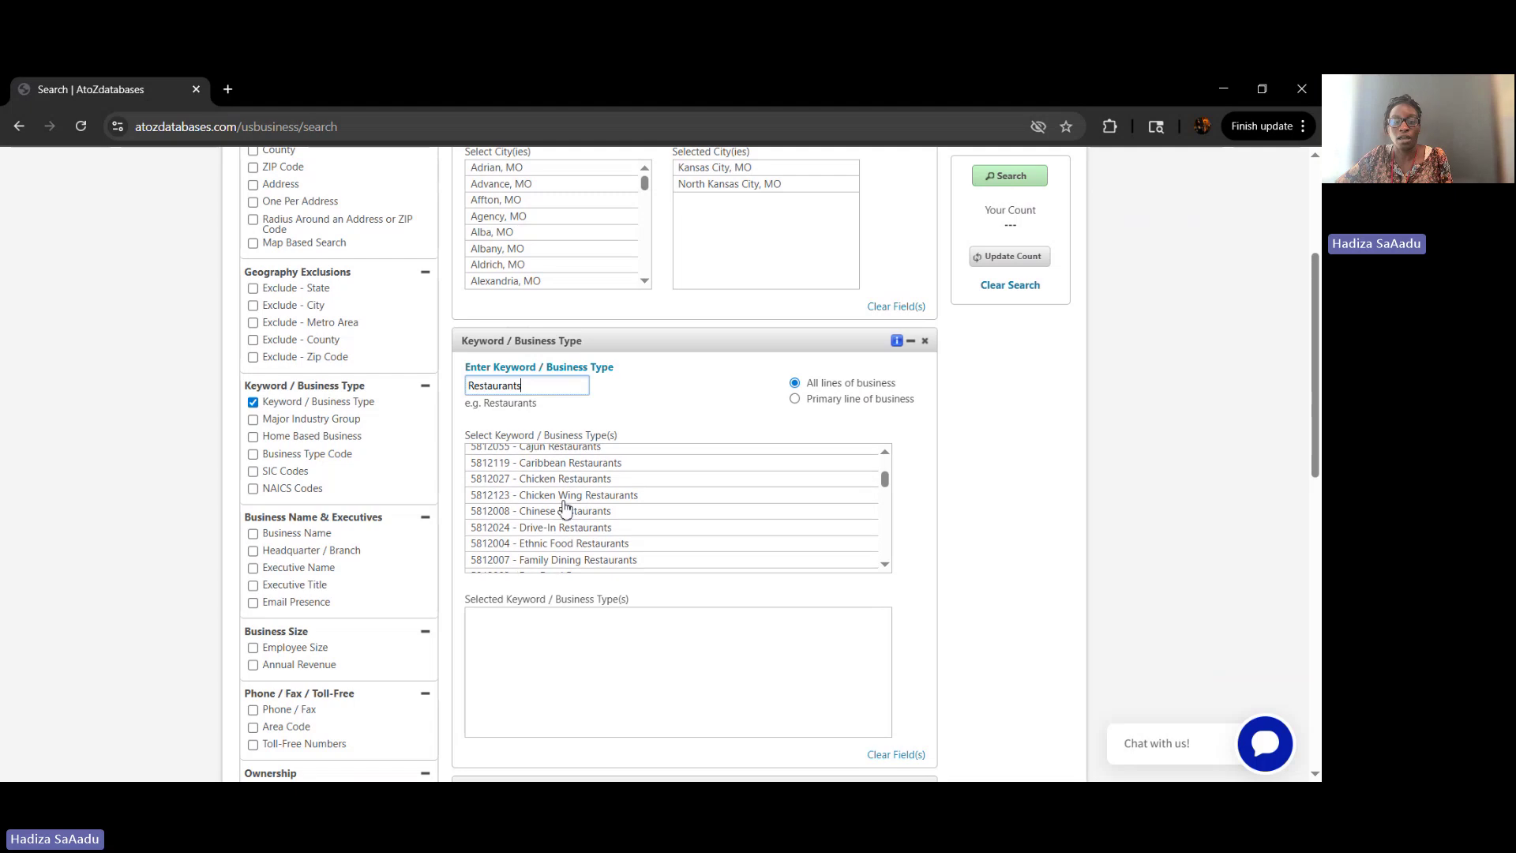
pyautogui.scroll(2, 566, 497)
pyautogui.scroll(-3, 562, 474)
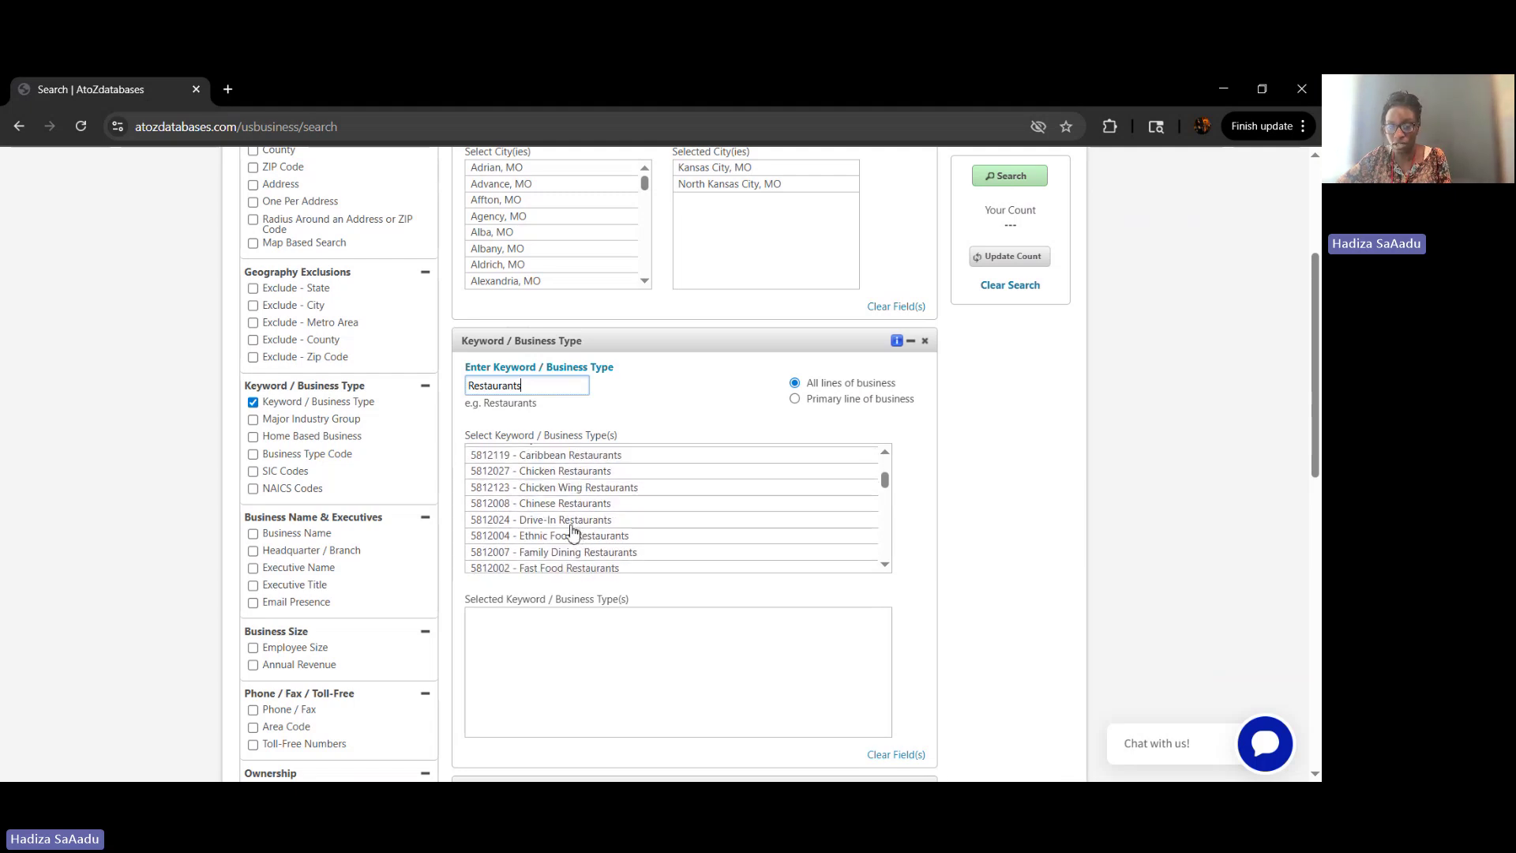
pyautogui.scroll(-3, 573, 532)
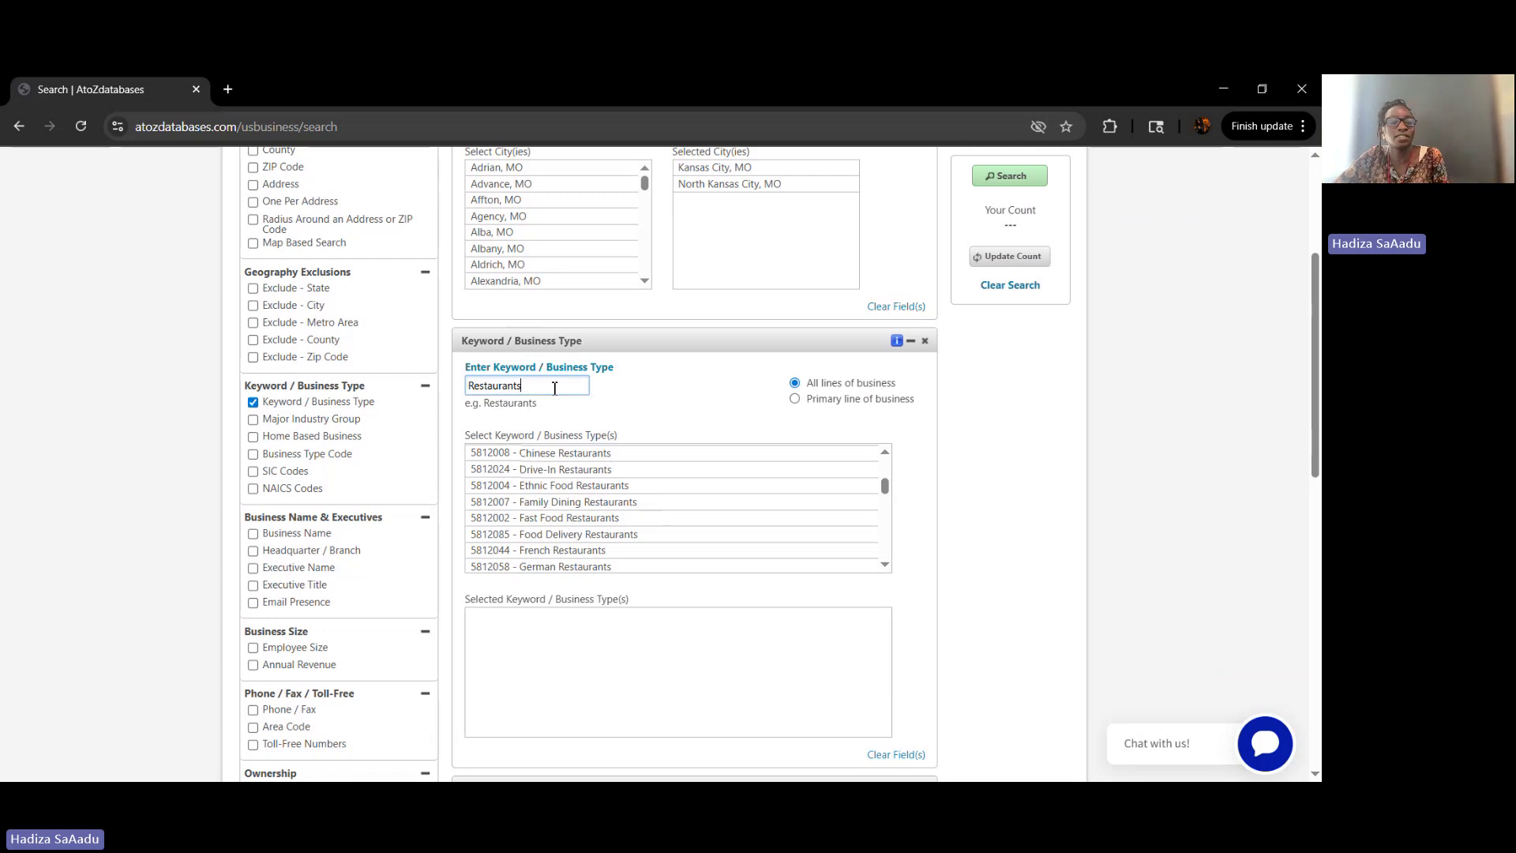
# Add the NAICS Codes criterion, look over its code entry fields, and remove the criterion.
pyautogui.click(254, 491)
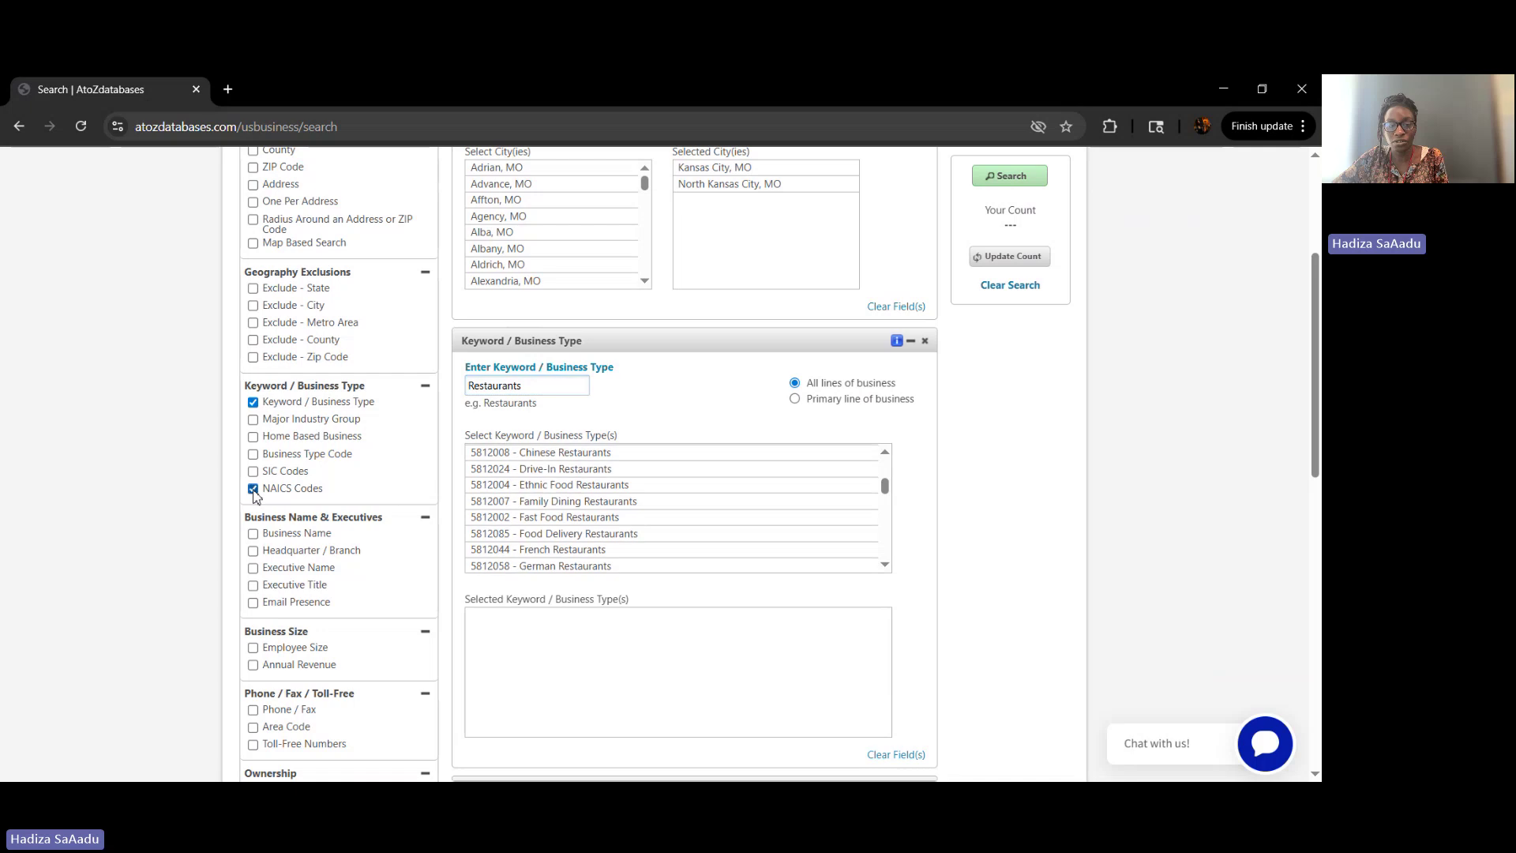
pyautogui.scroll(-3, 639, 653)
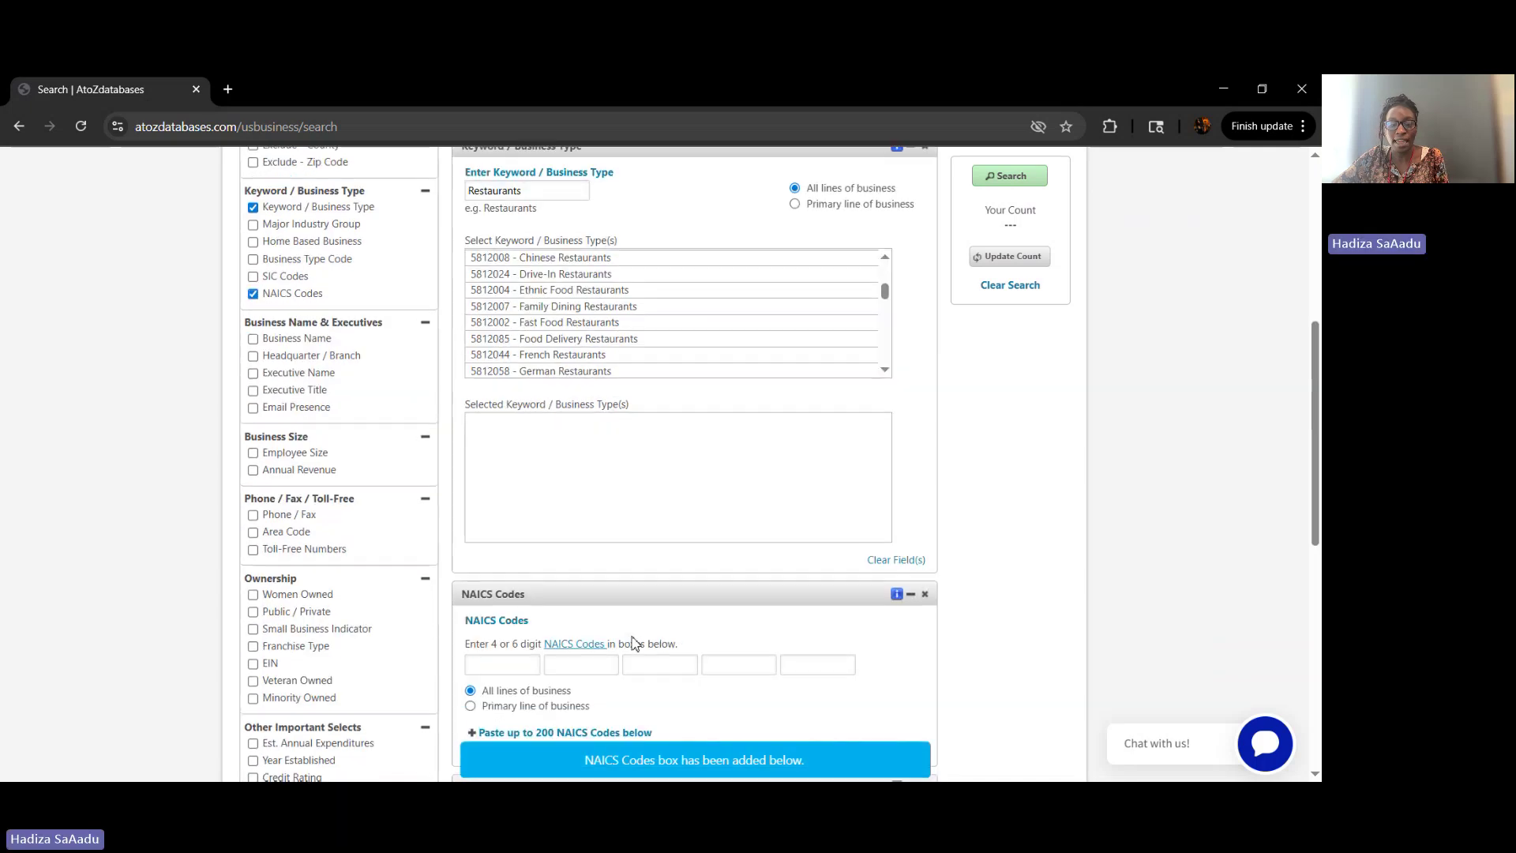
pyautogui.scroll(-2, 636, 644)
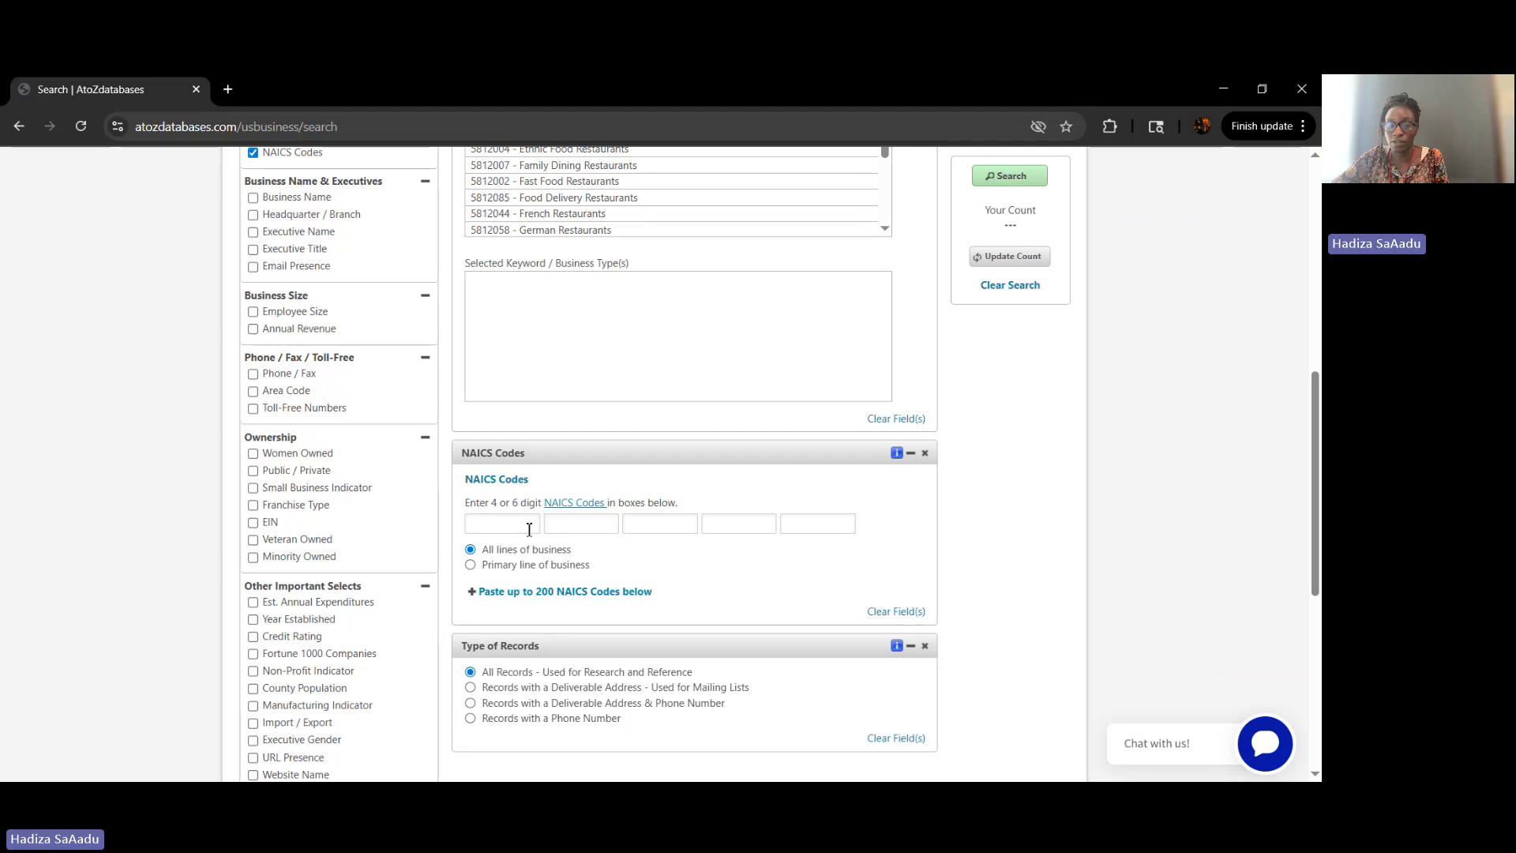
pyautogui.scroll(3, 502, 537)
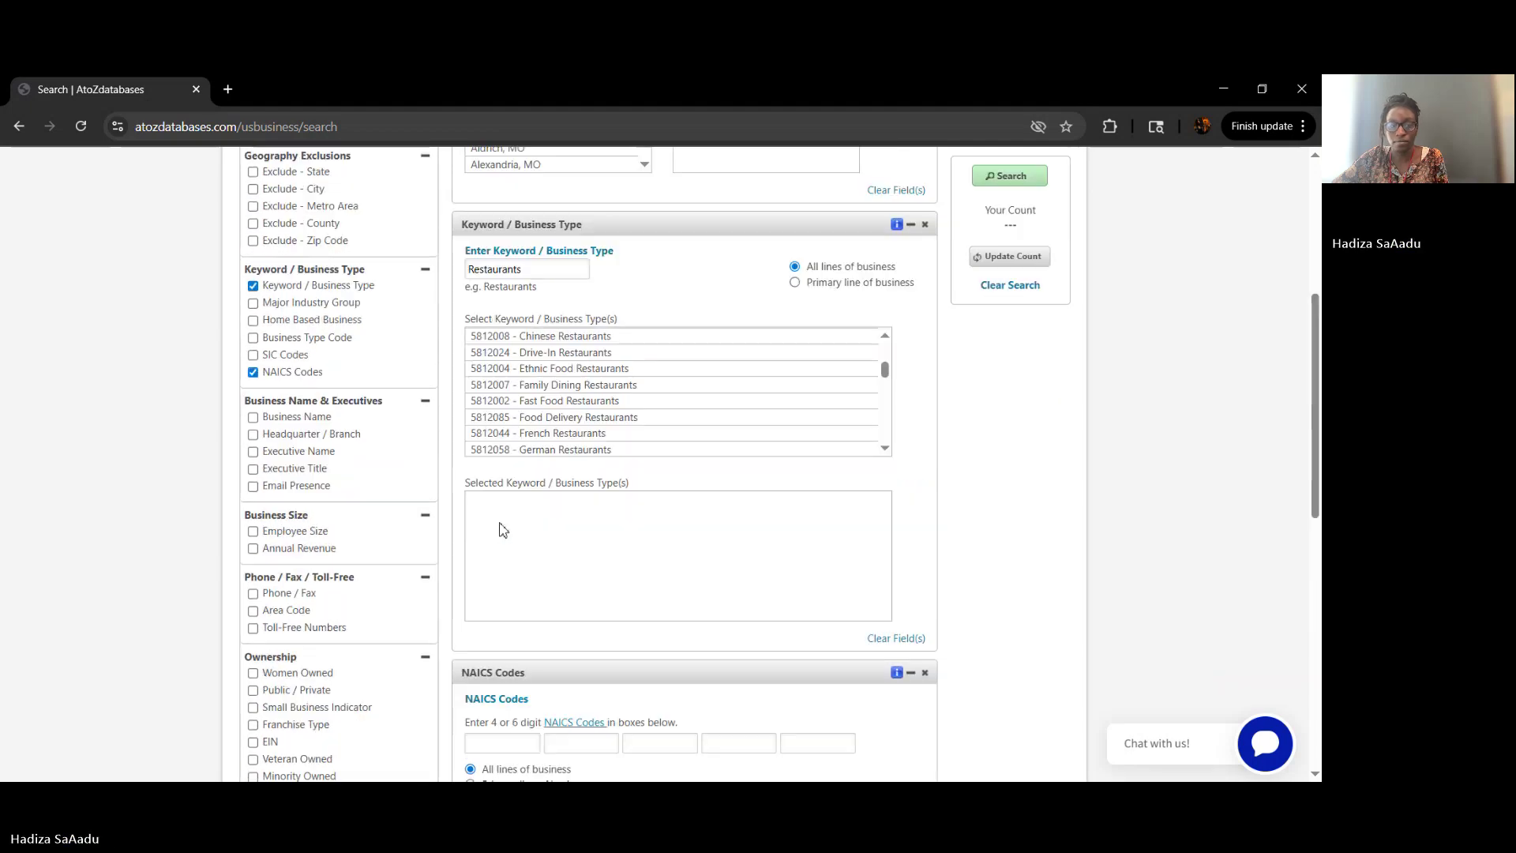
pyautogui.click(252, 372)
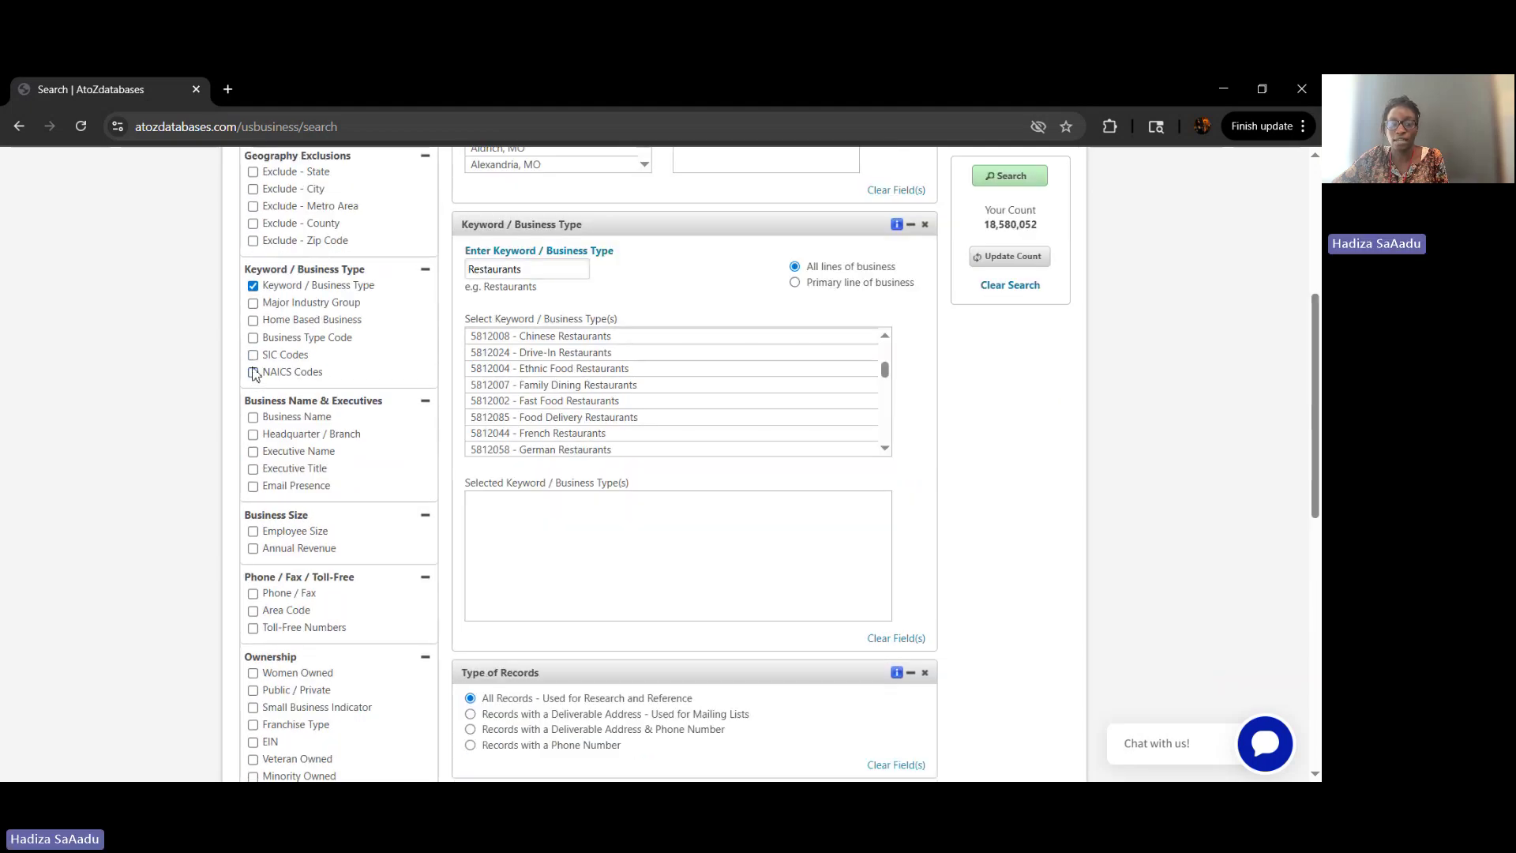
# Add the SIC Codes criterion, look over its code entry fields, and remove the criterion.
pyautogui.click(253, 355)
pyautogui.scroll(-2, 714, 626)
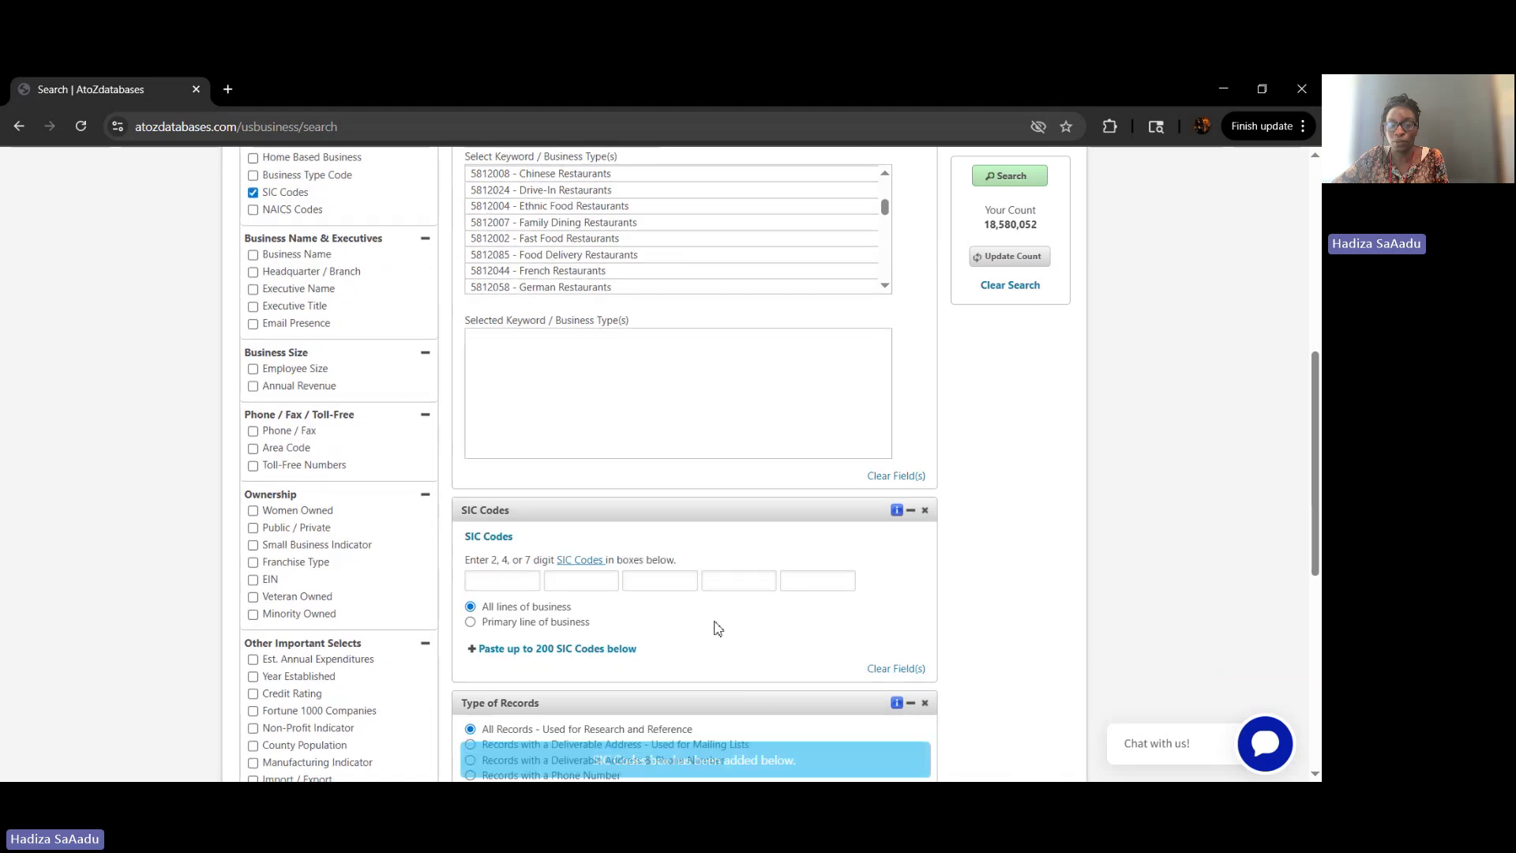
pyautogui.scroll(2, 356, 450)
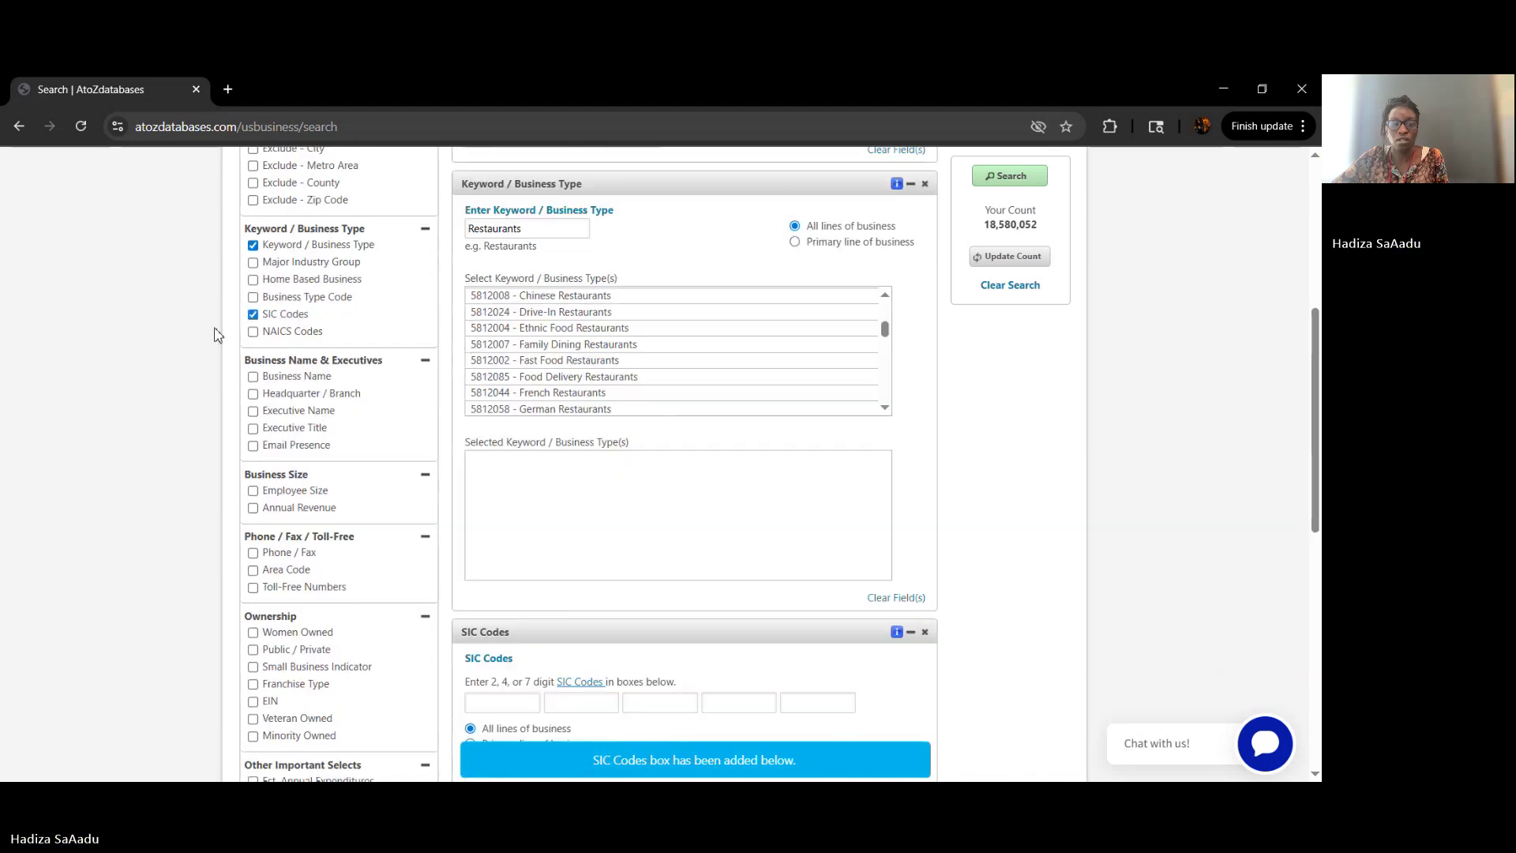
pyautogui.click(252, 314)
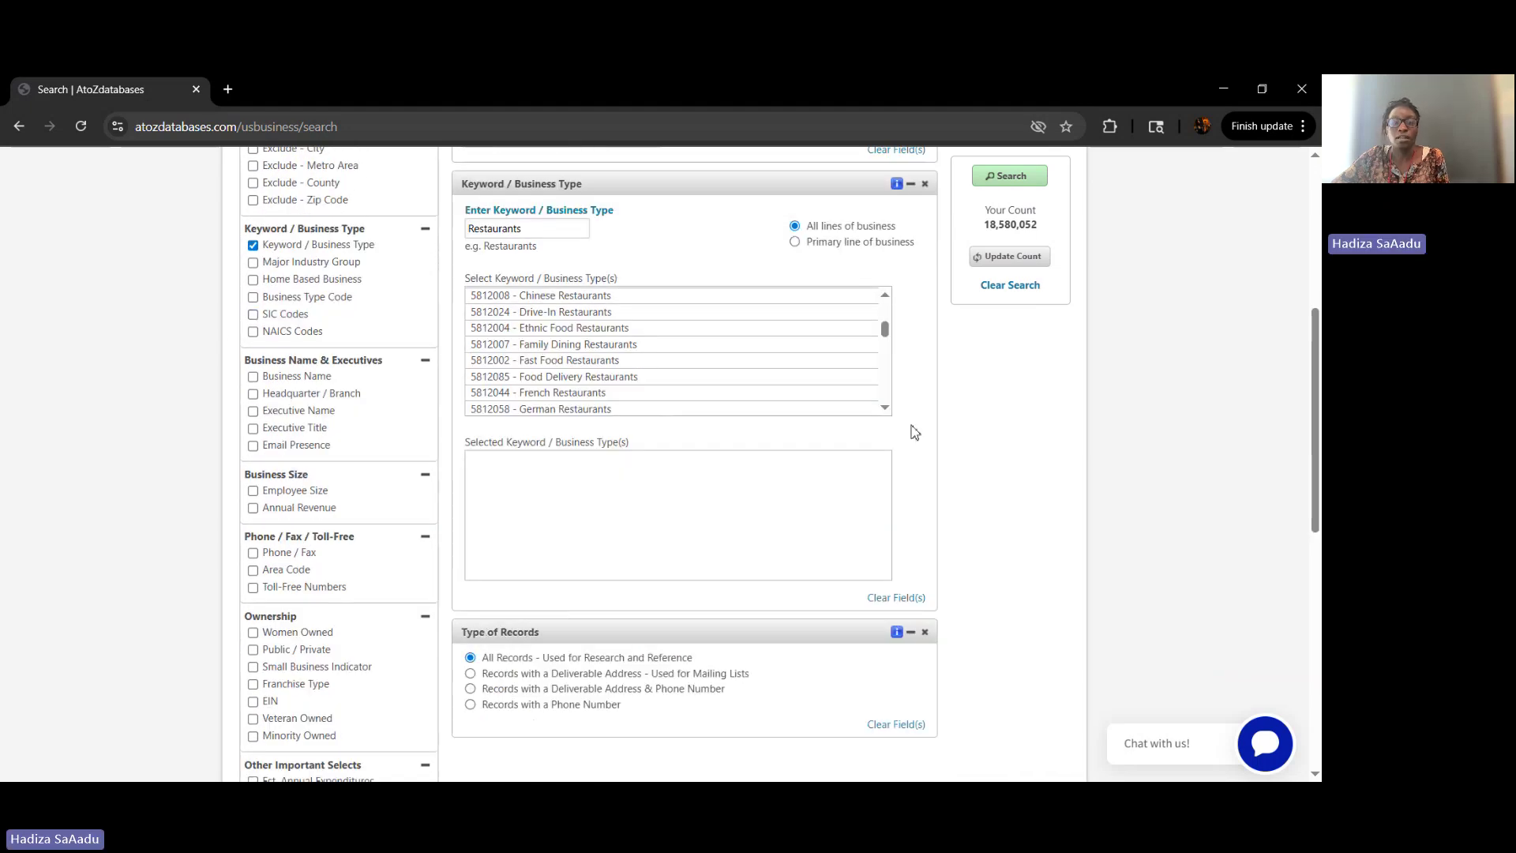
# Add the Major Industry Group criterion, look over its list of industries, and collapse its box.
pyautogui.scroll(1, 661, 279)
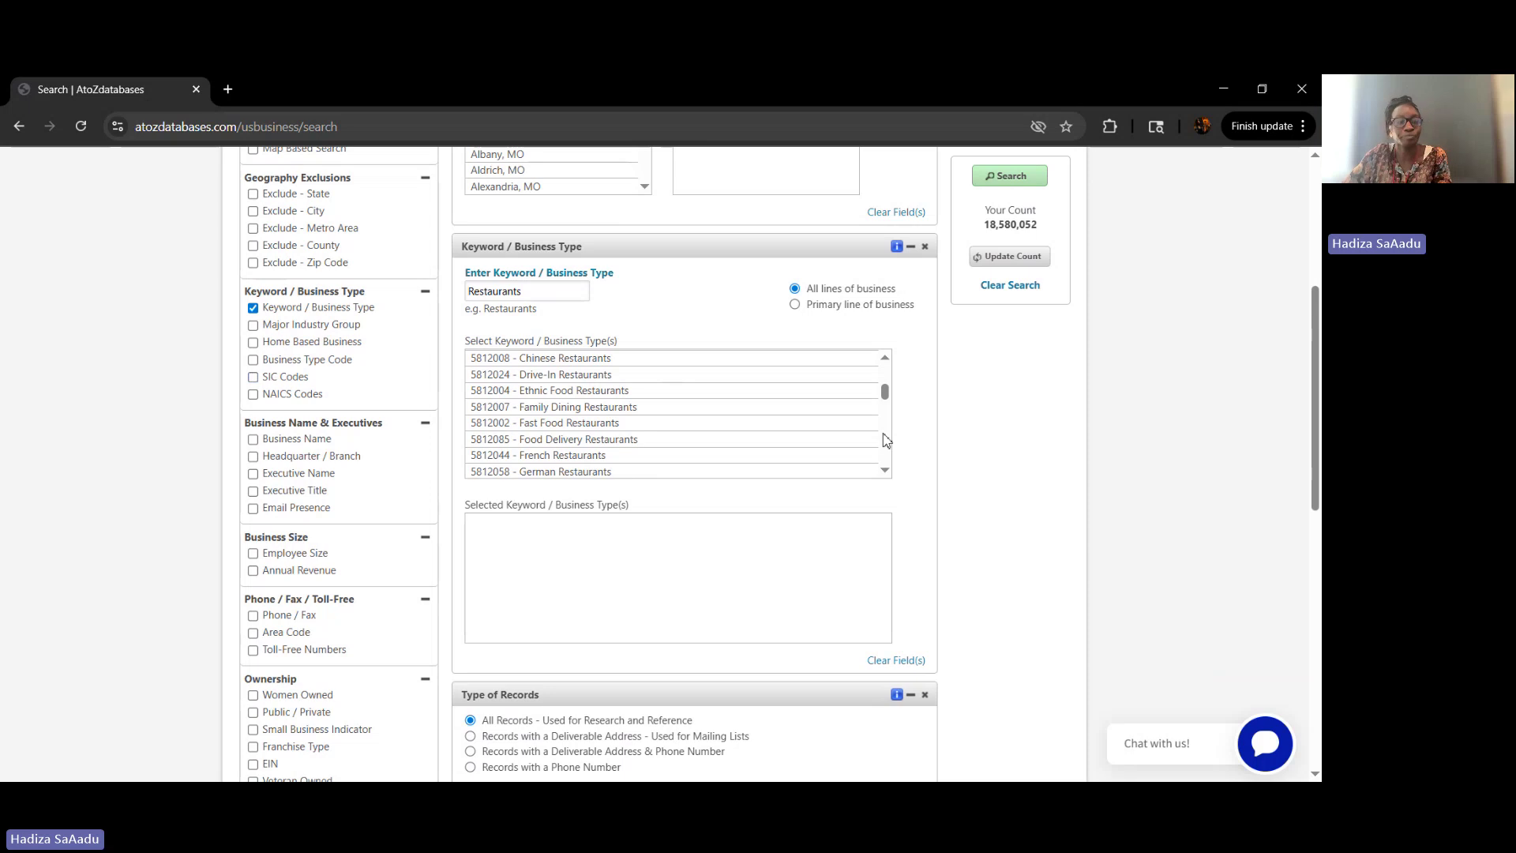
pyautogui.click(253, 326)
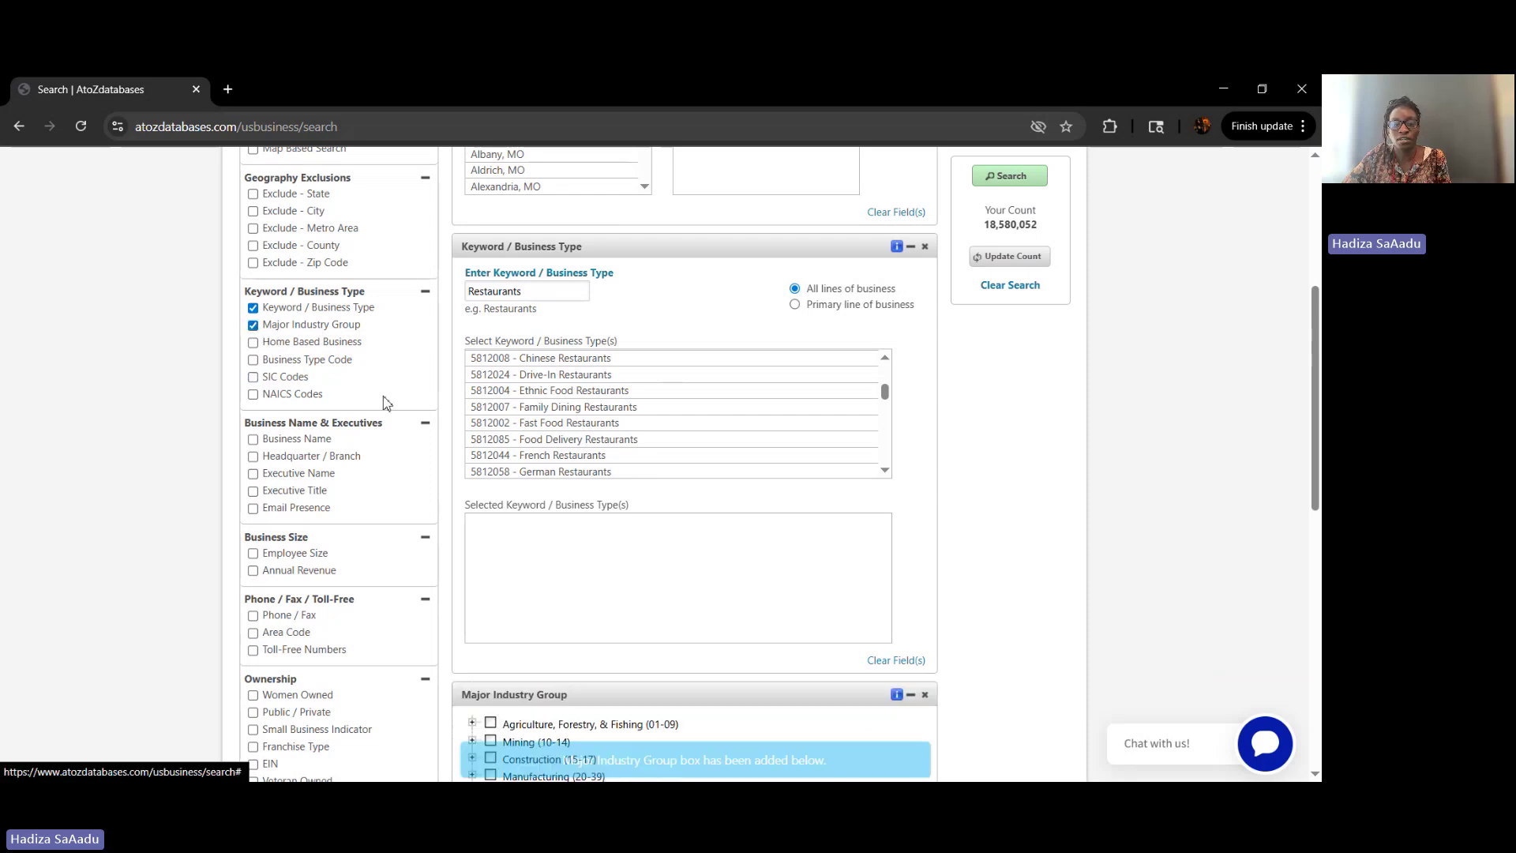
pyautogui.scroll(-3, 555, 491)
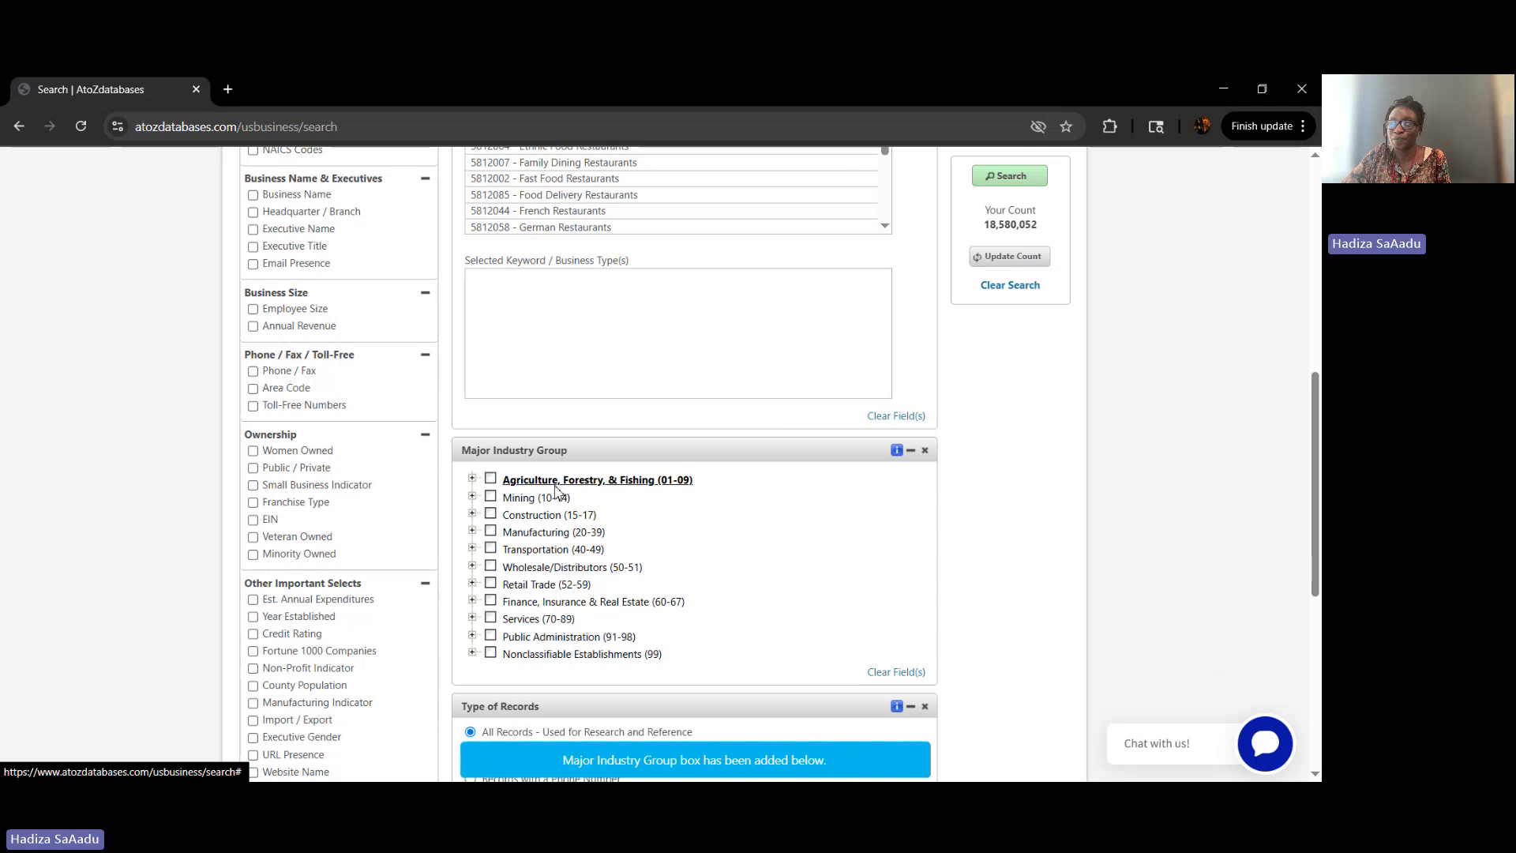
pyautogui.scroll(-1, 555, 489)
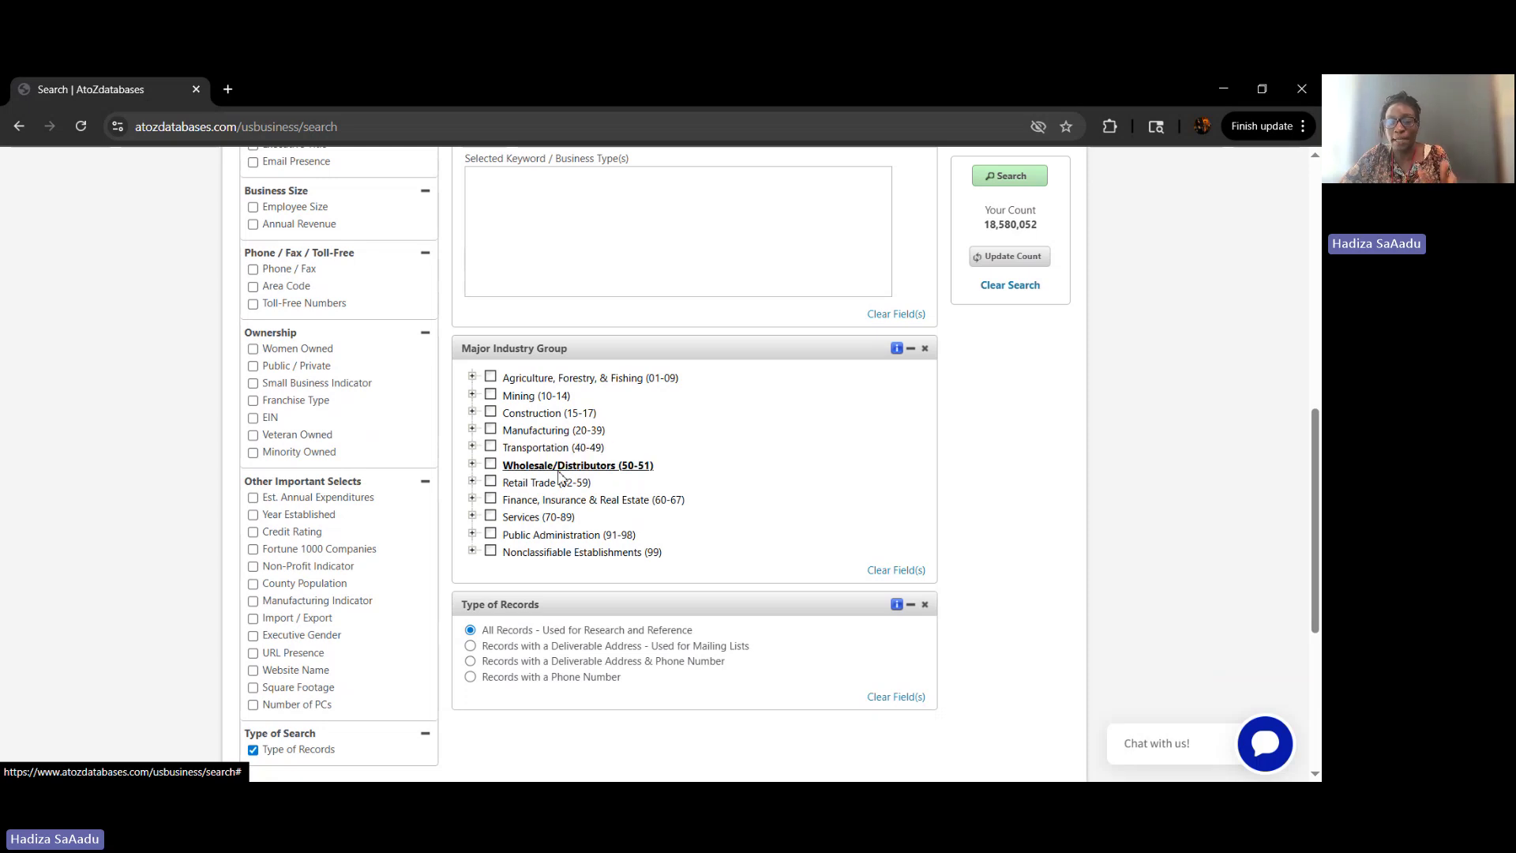
pyautogui.click(912, 350)
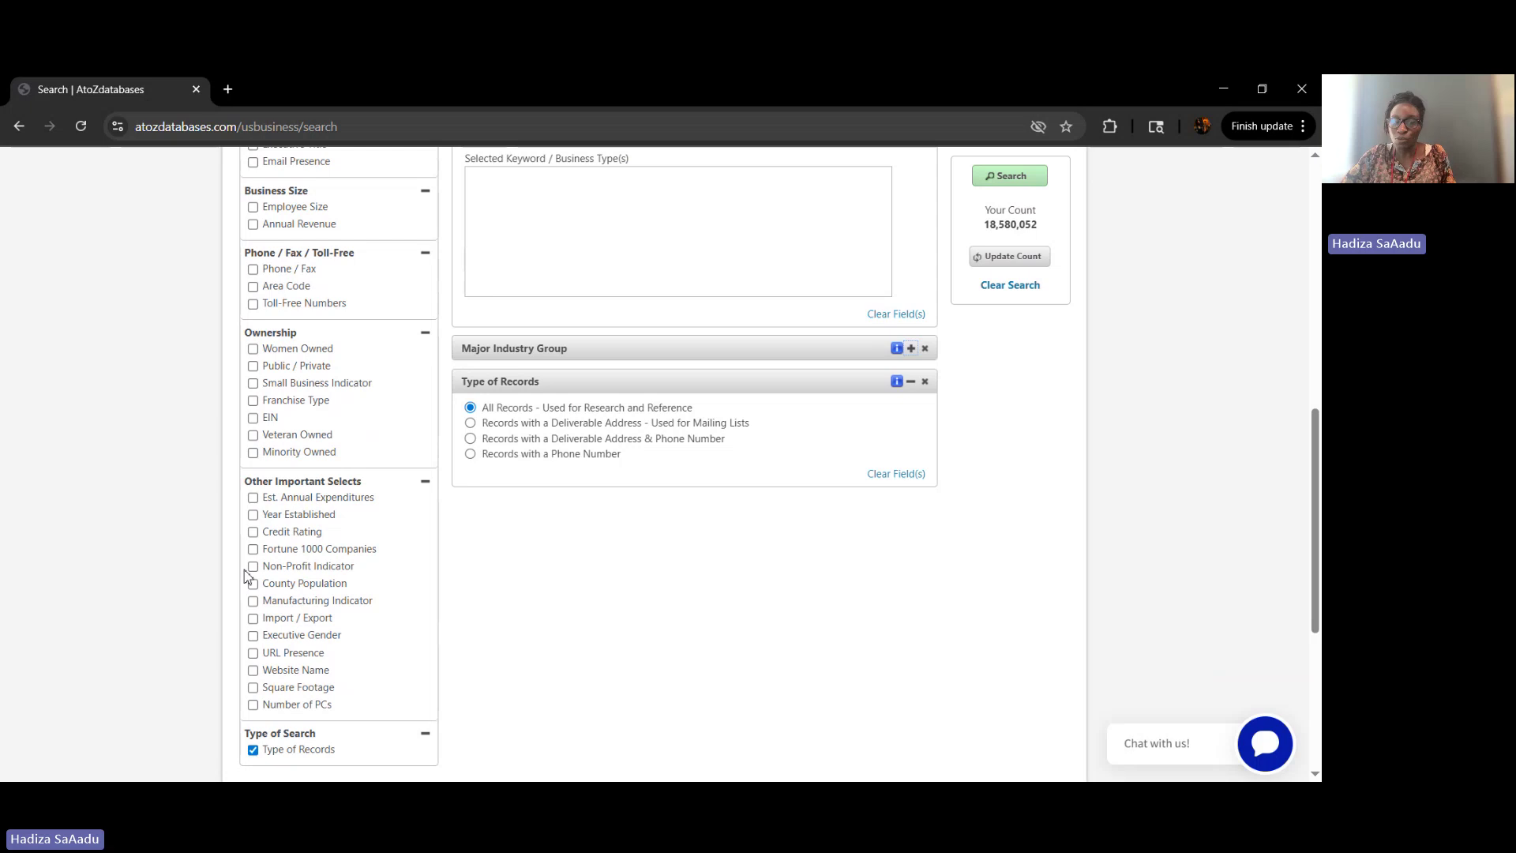
# Select 5812015 - American Restaurants as the business type from the Restaurants keyword matches.
pyautogui.scroll(-3, 249, 565)
pyautogui.scroll(5, 278, 443)
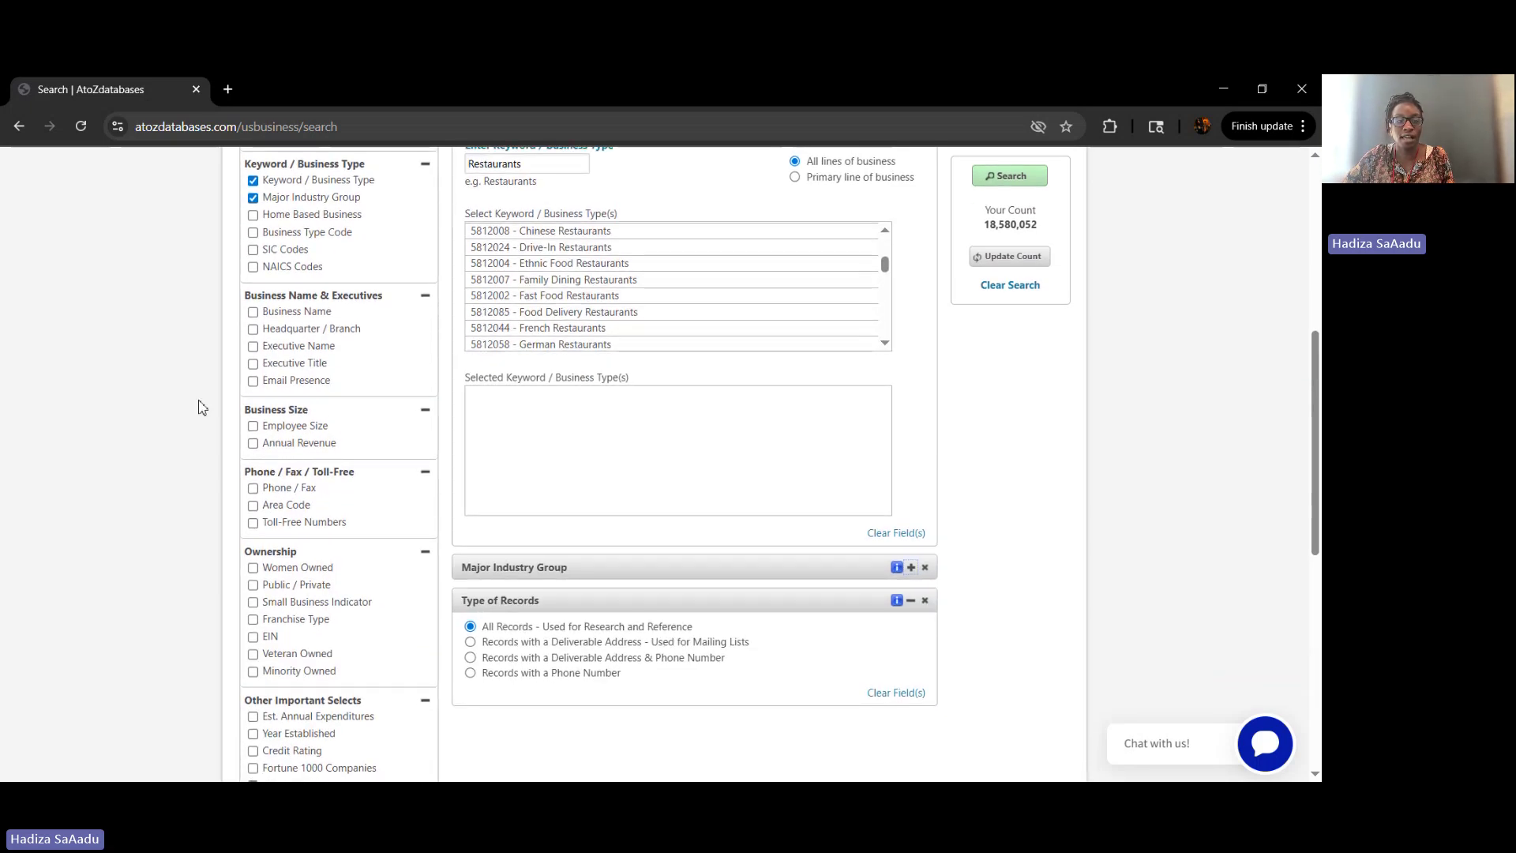
pyautogui.scroll(2, 315, 349)
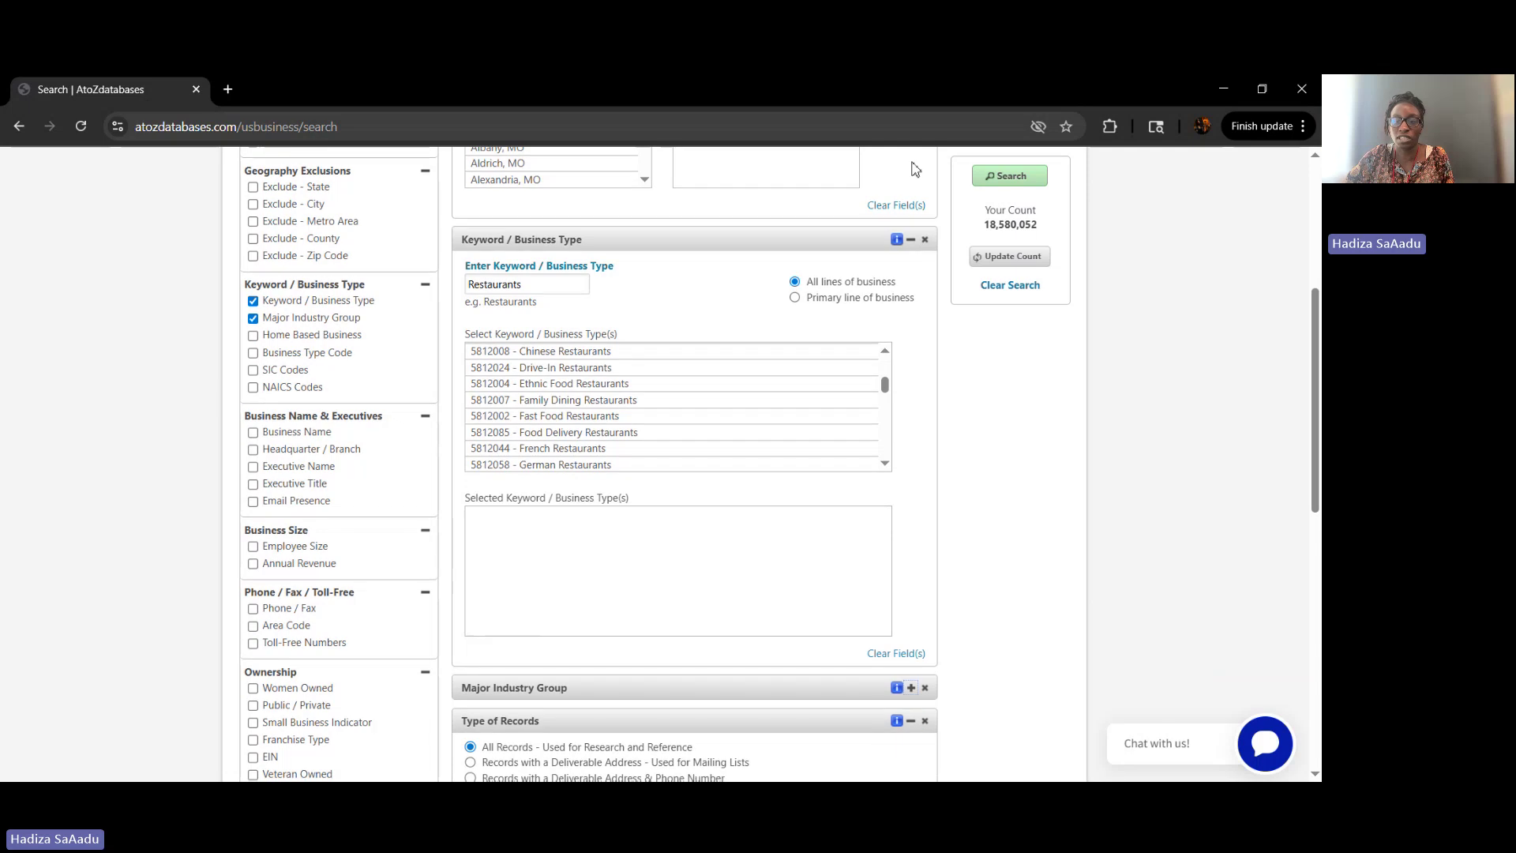
pyautogui.scroll(2, 465, 316)
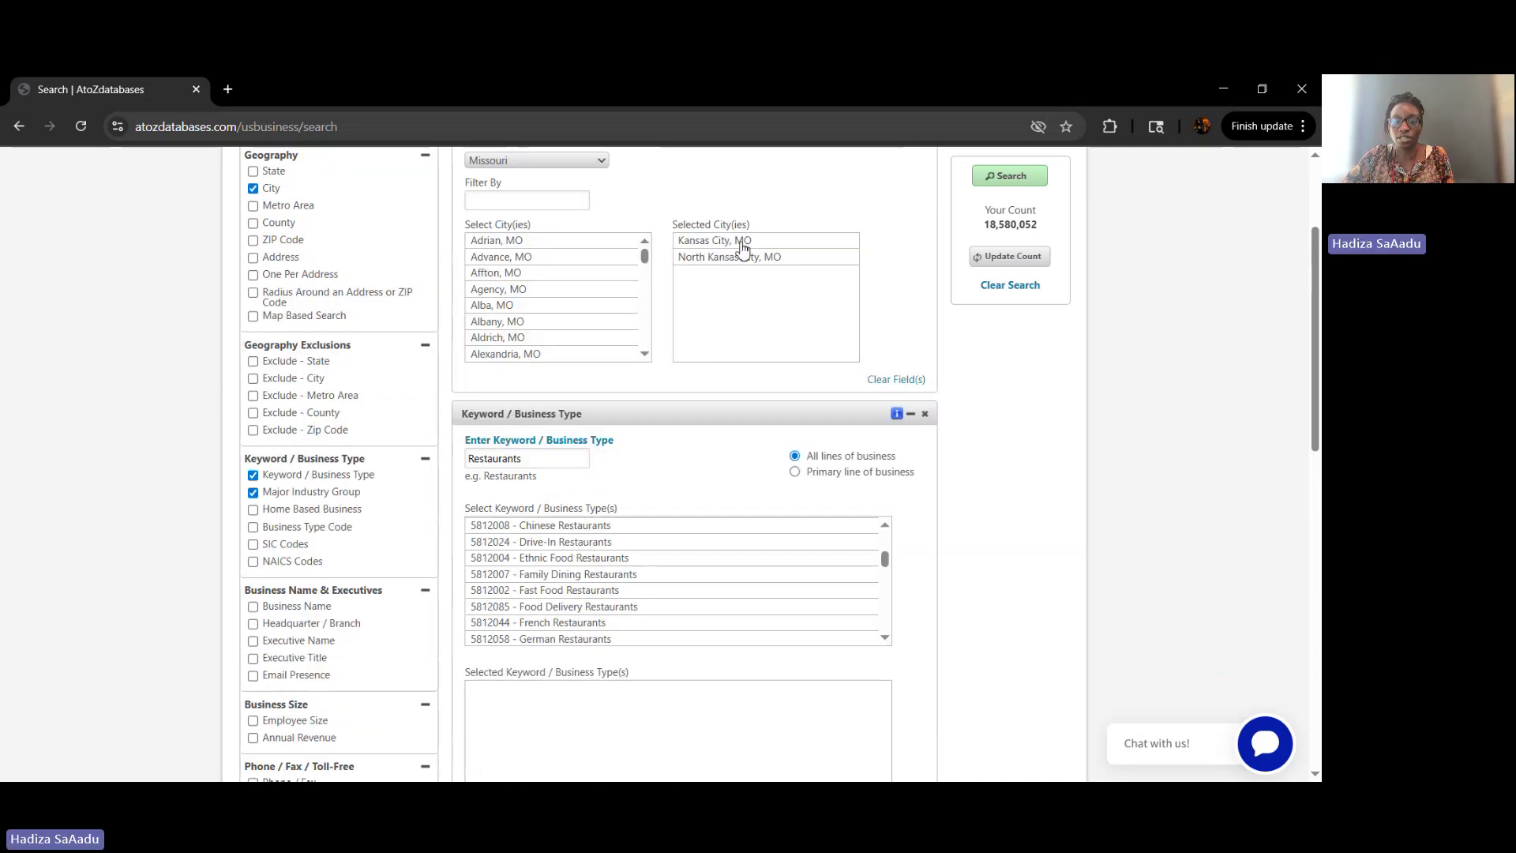
pyautogui.scroll(2, 521, 567)
pyautogui.scroll(3, 717, 562)
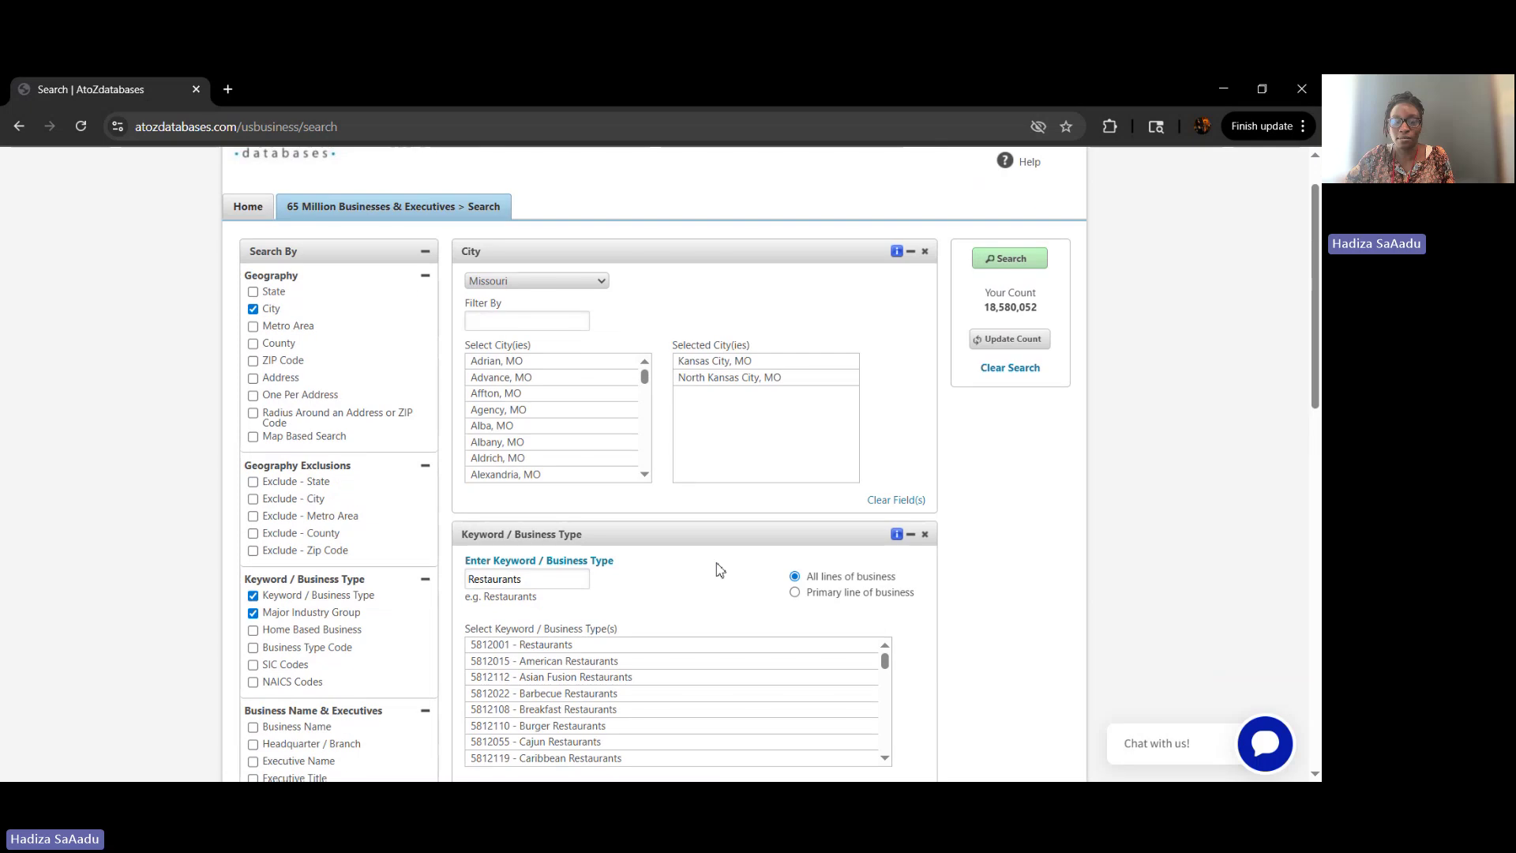
pyautogui.scroll(-3, 716, 563)
pyautogui.click(624, 562)
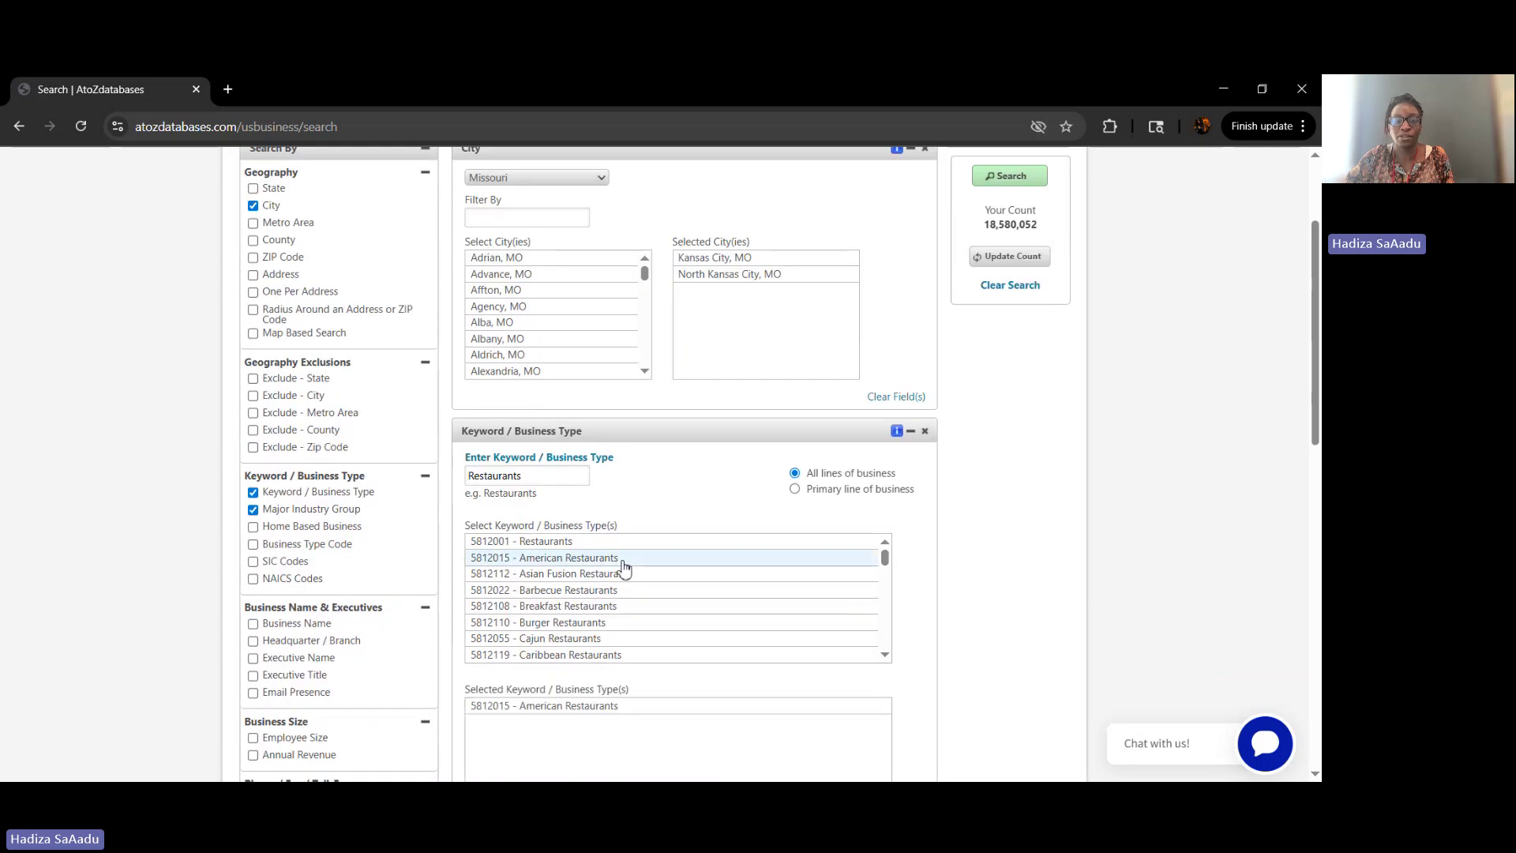
# Update the record count for the chosen criteria, continuing without any Major Industry Group selection.
pyautogui.scroll(-2, 636, 589)
pyautogui.scroll(-4, 938, 632)
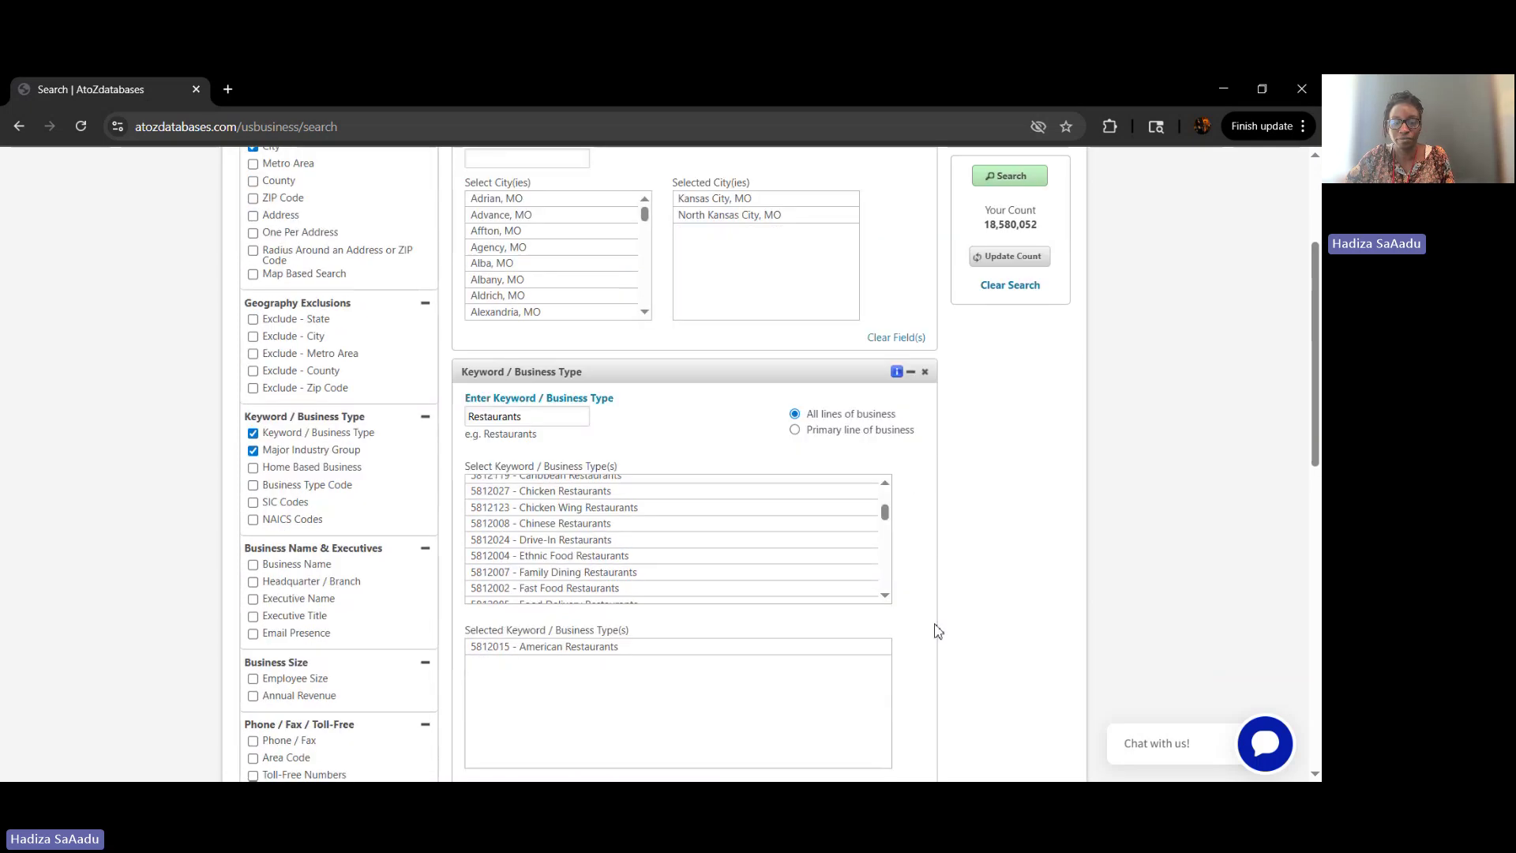
pyautogui.scroll(3, 697, 578)
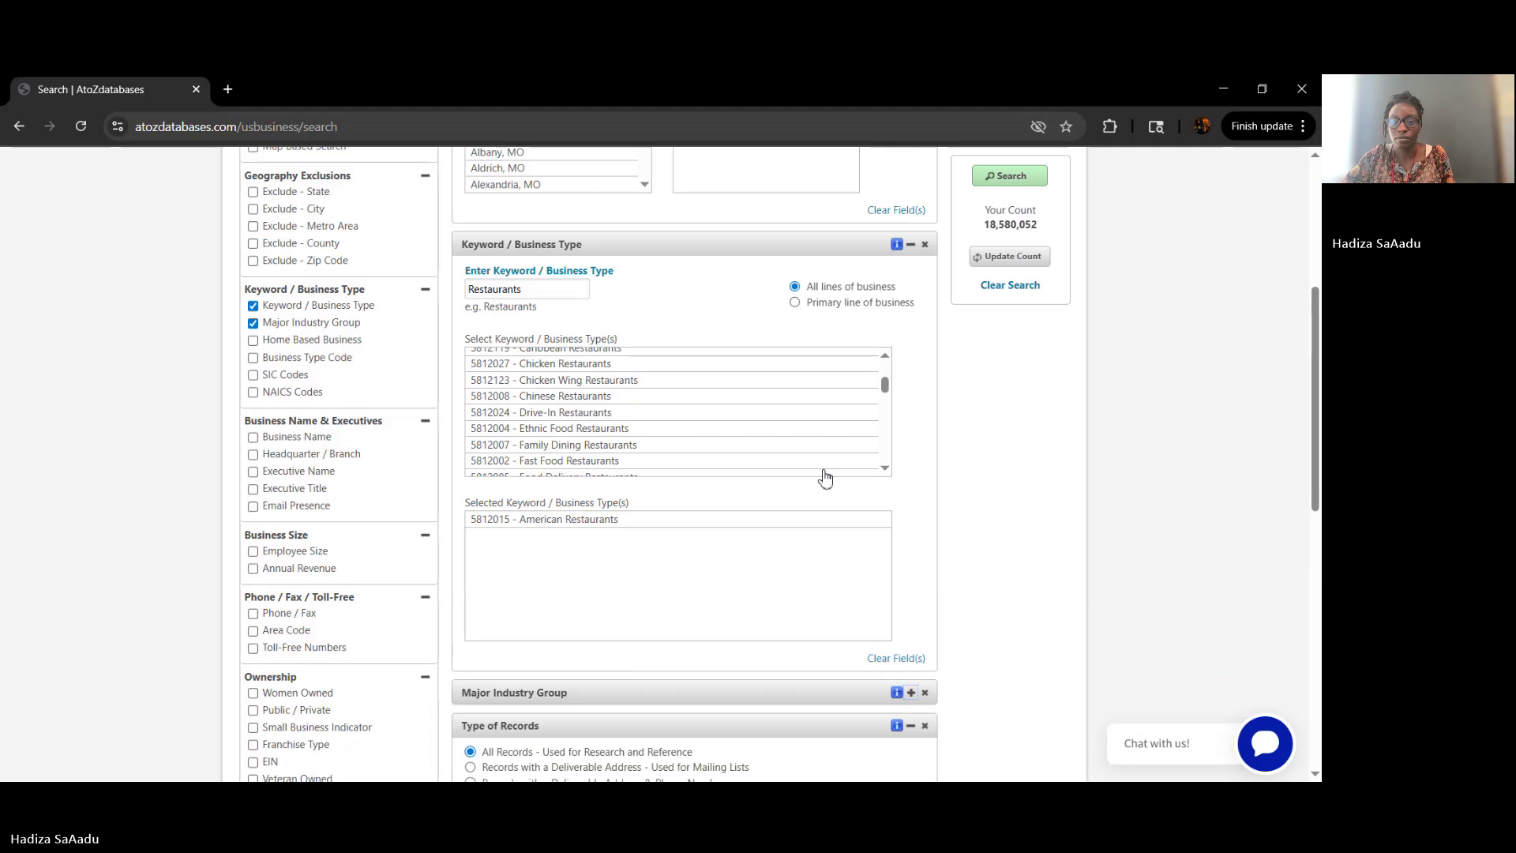
pyautogui.scroll(-3, 700, 578)
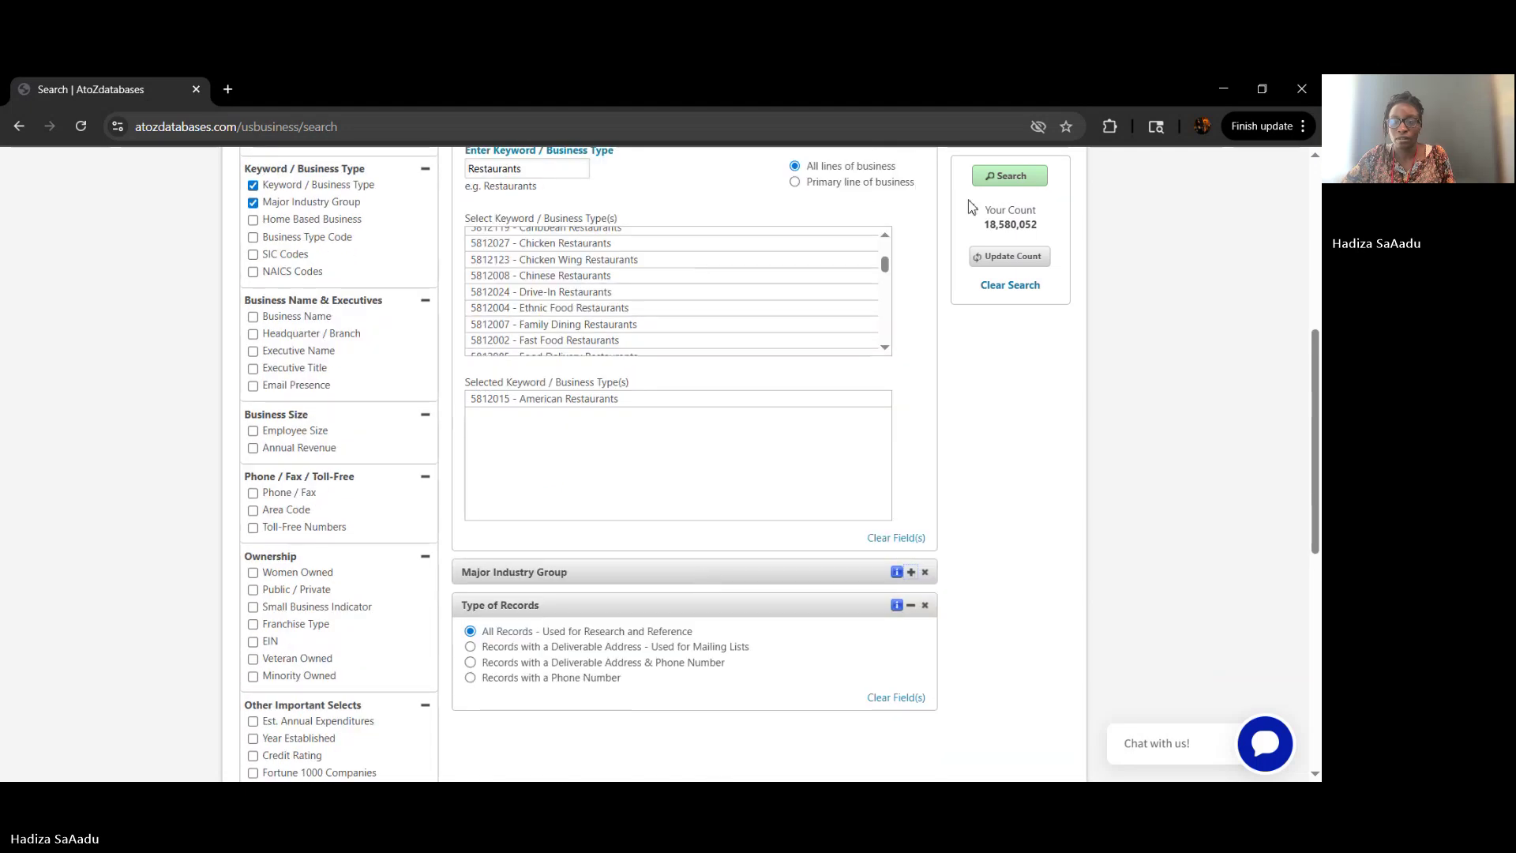
pyautogui.click(993, 258)
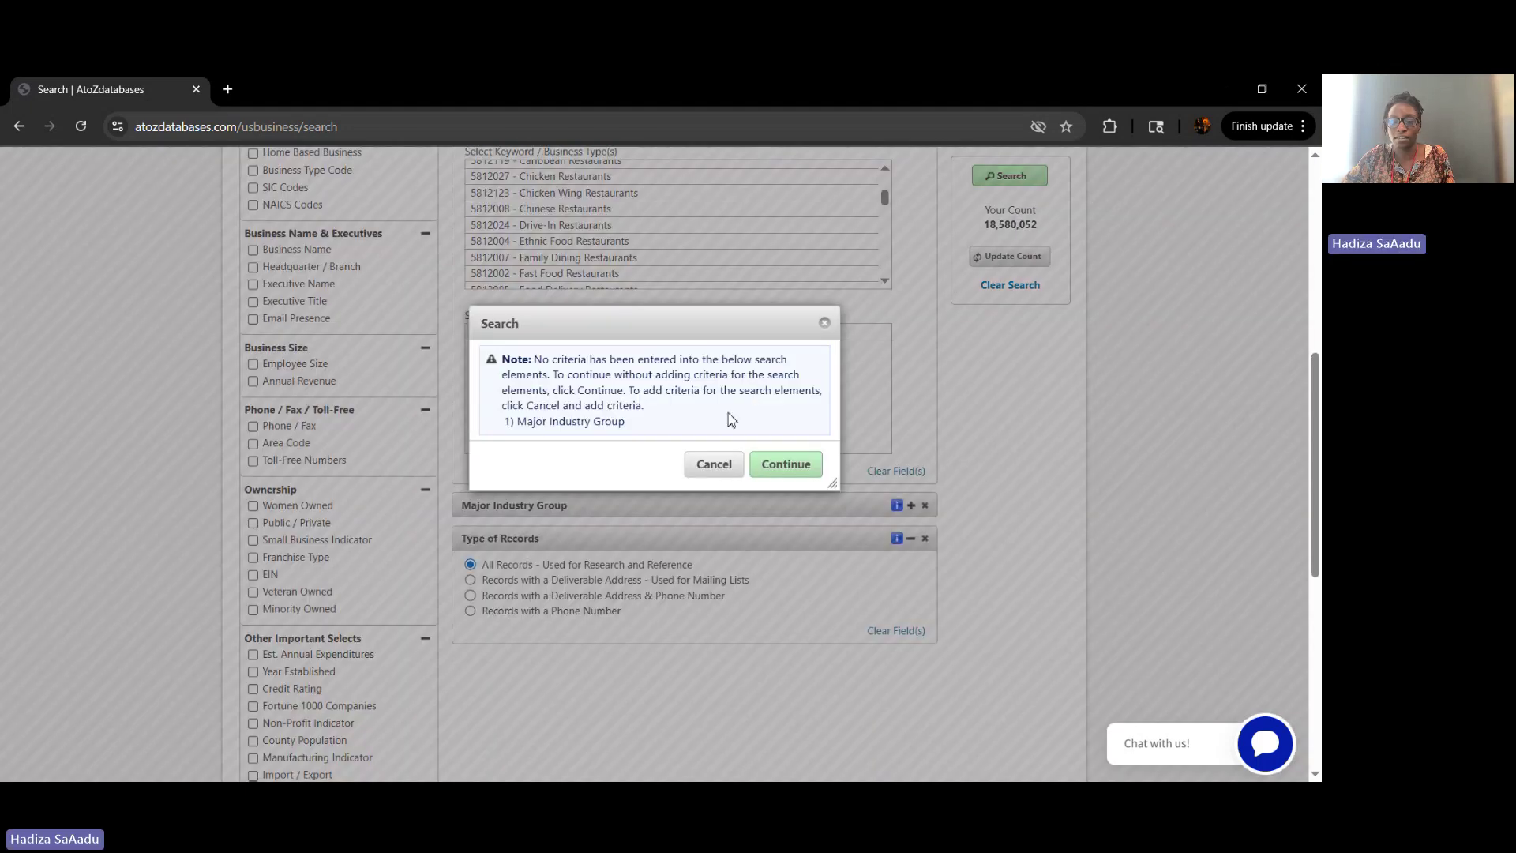
pyautogui.click(784, 466)
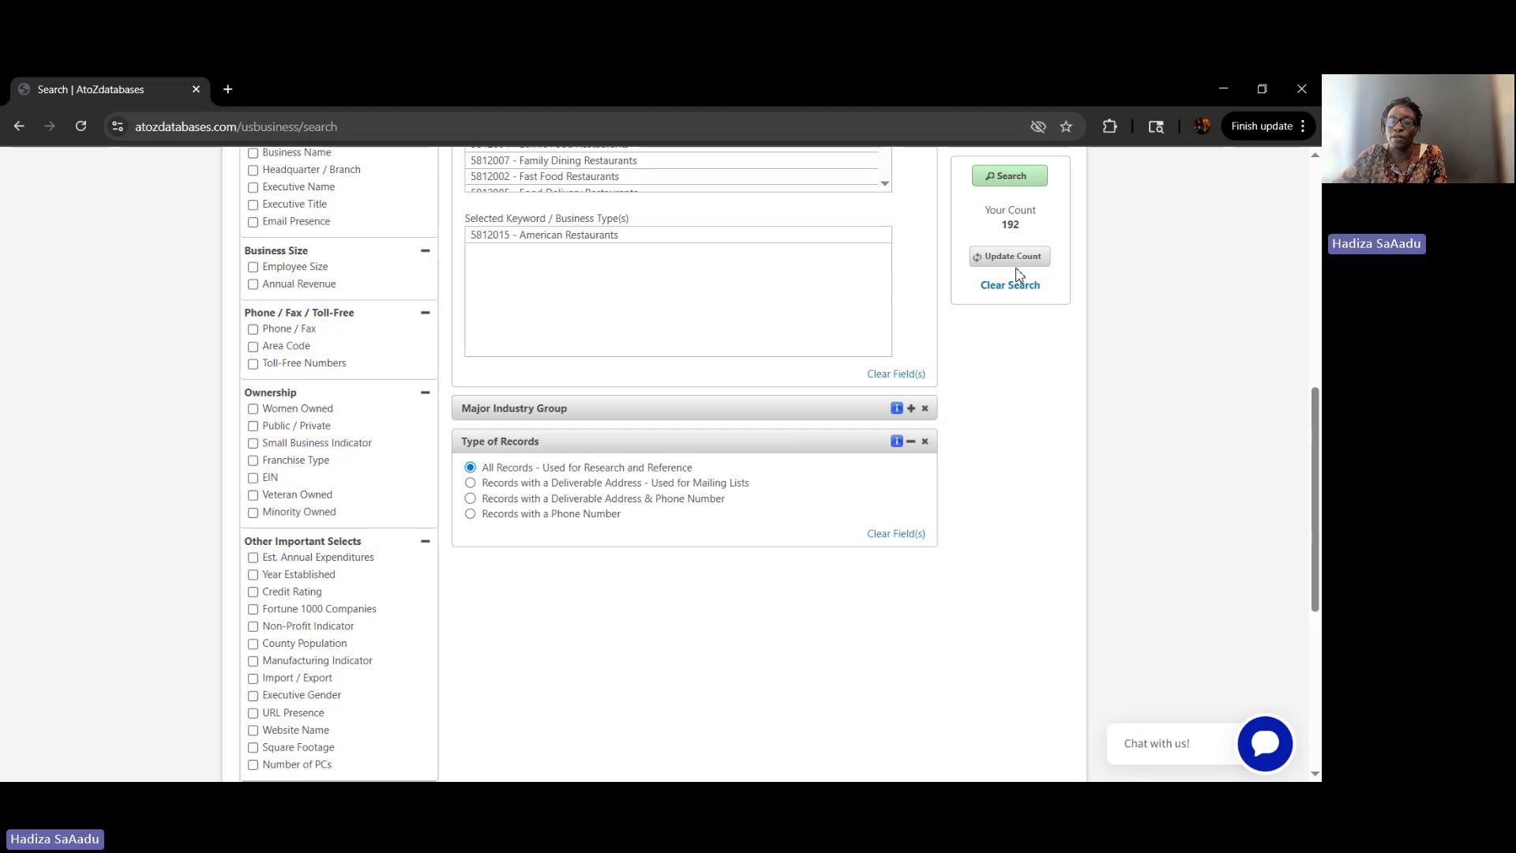
# Review the selected cities and business type, and run the search without any Major Industry Group selection.
pyautogui.scroll(6, 855, 345)
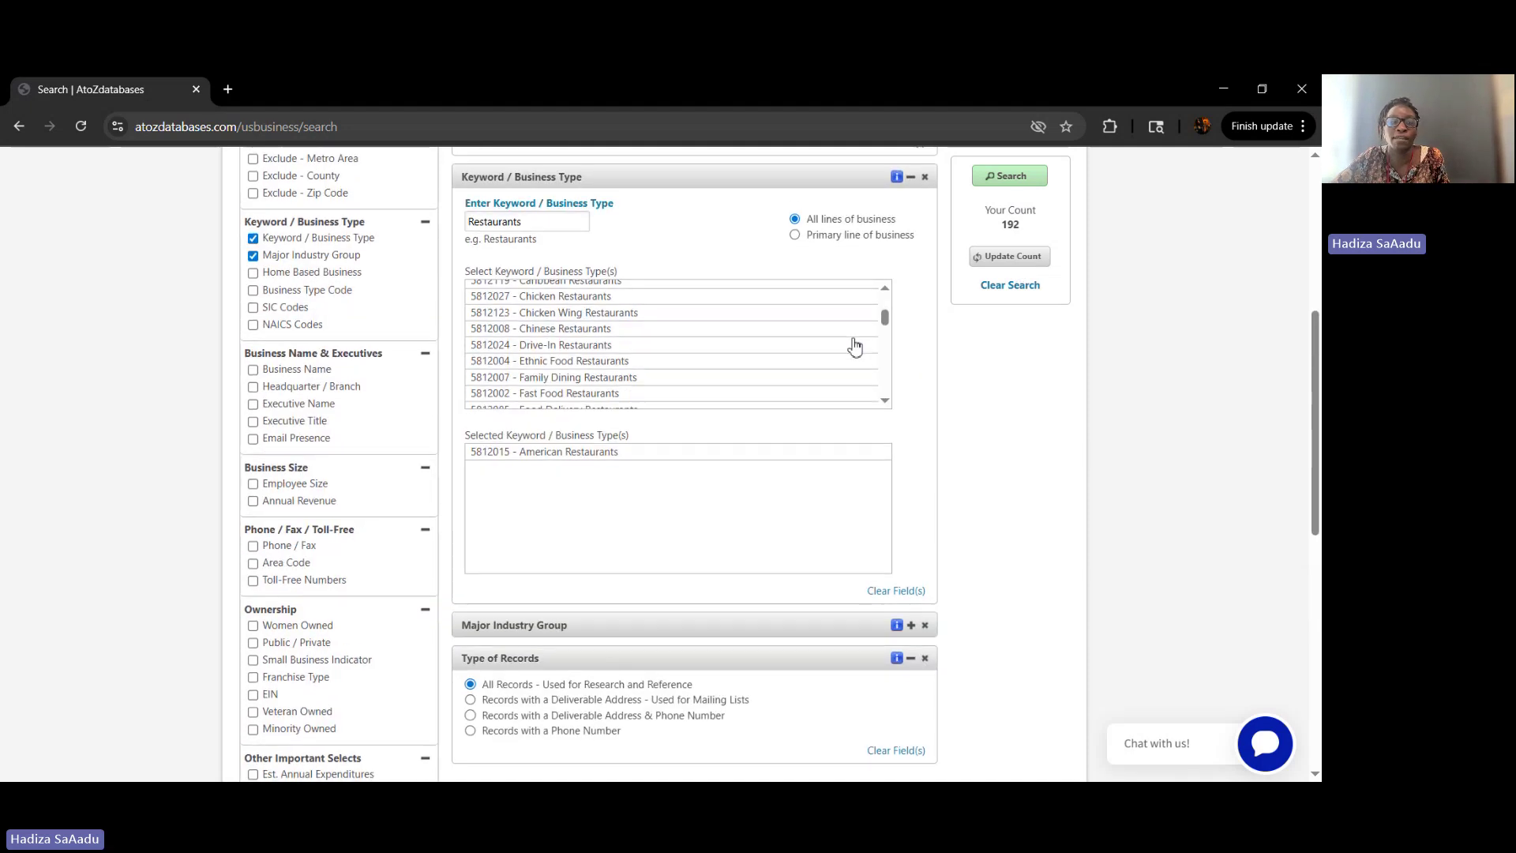
pyautogui.scroll(2, 930, 525)
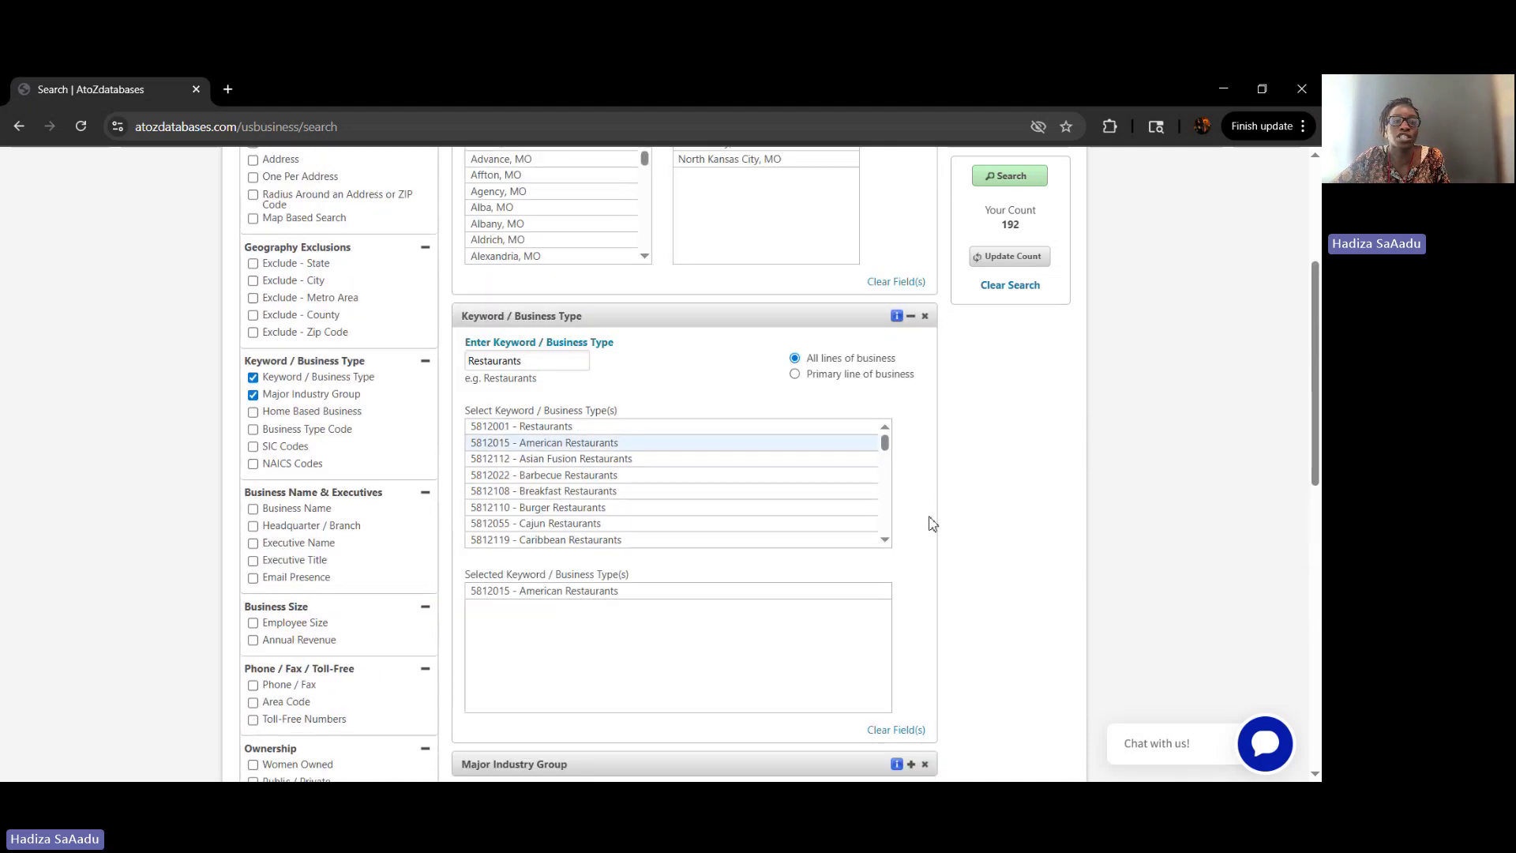
pyautogui.scroll(2, 930, 525)
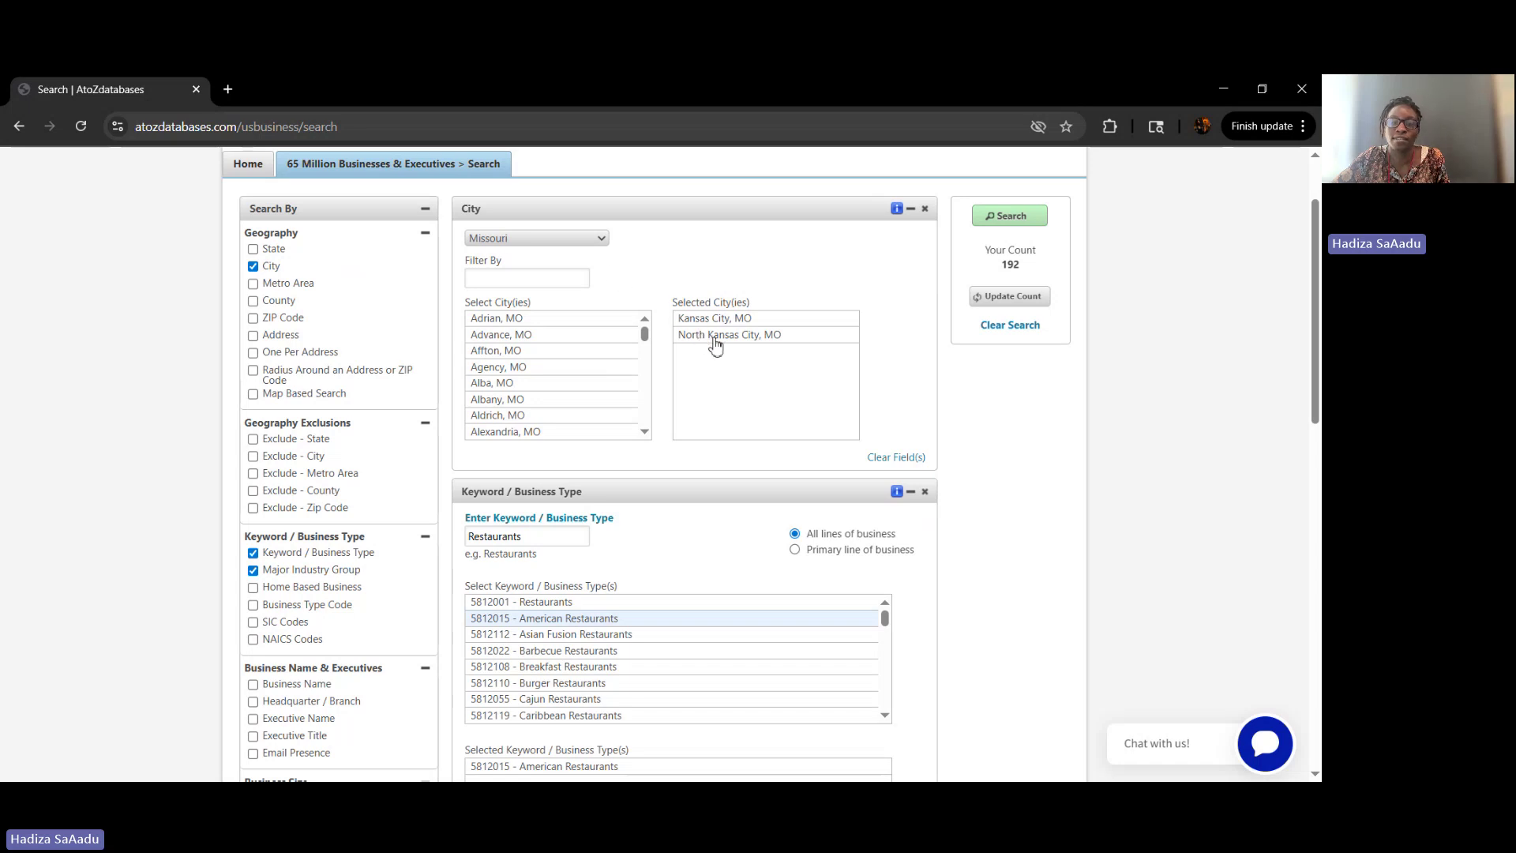
pyautogui.scroll(-1, 191, 571)
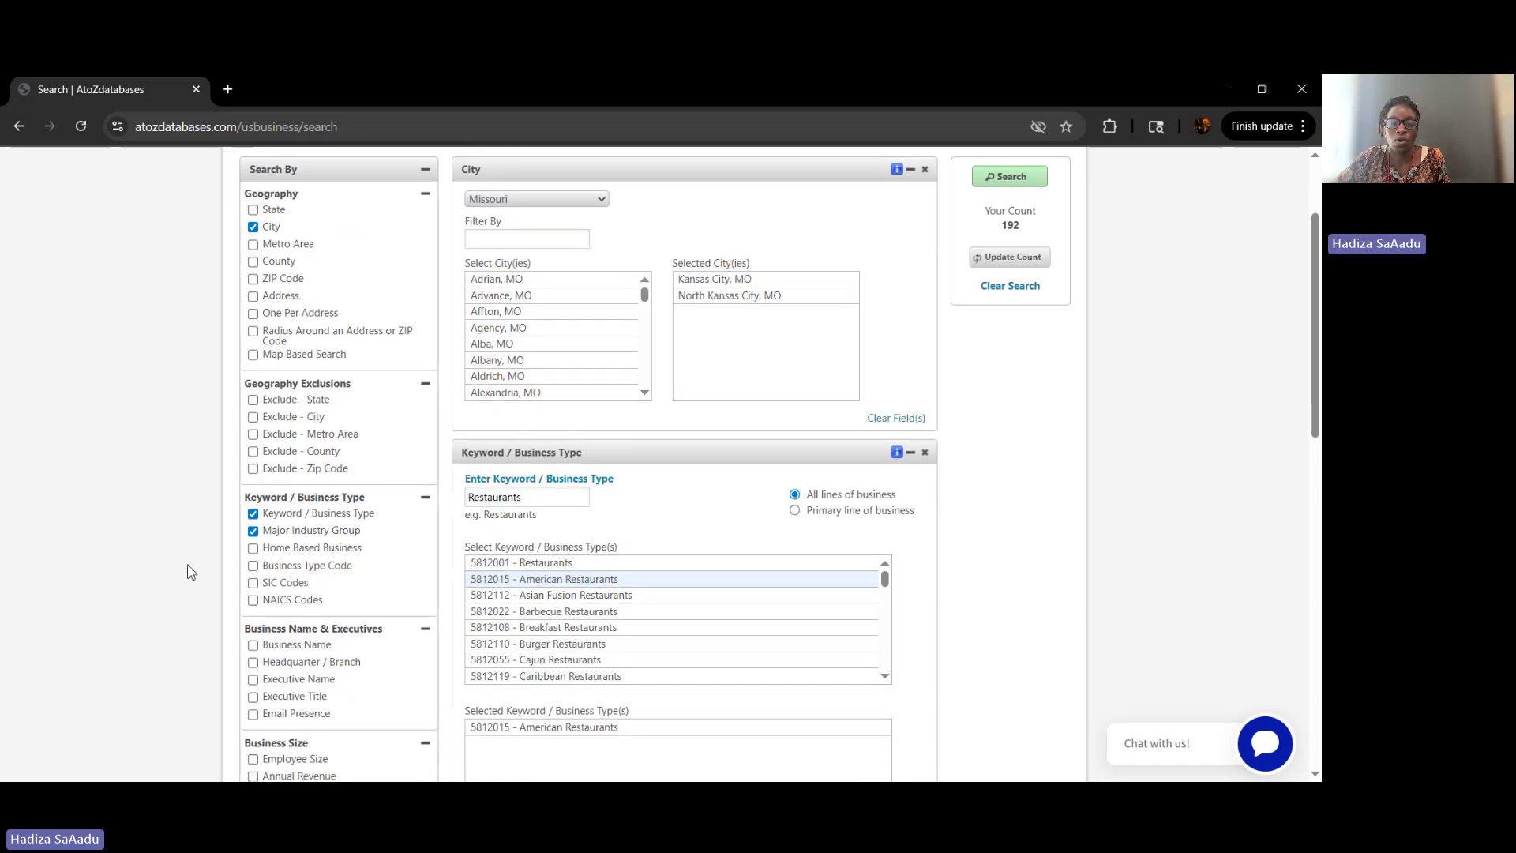
pyautogui.scroll(-2, 191, 572)
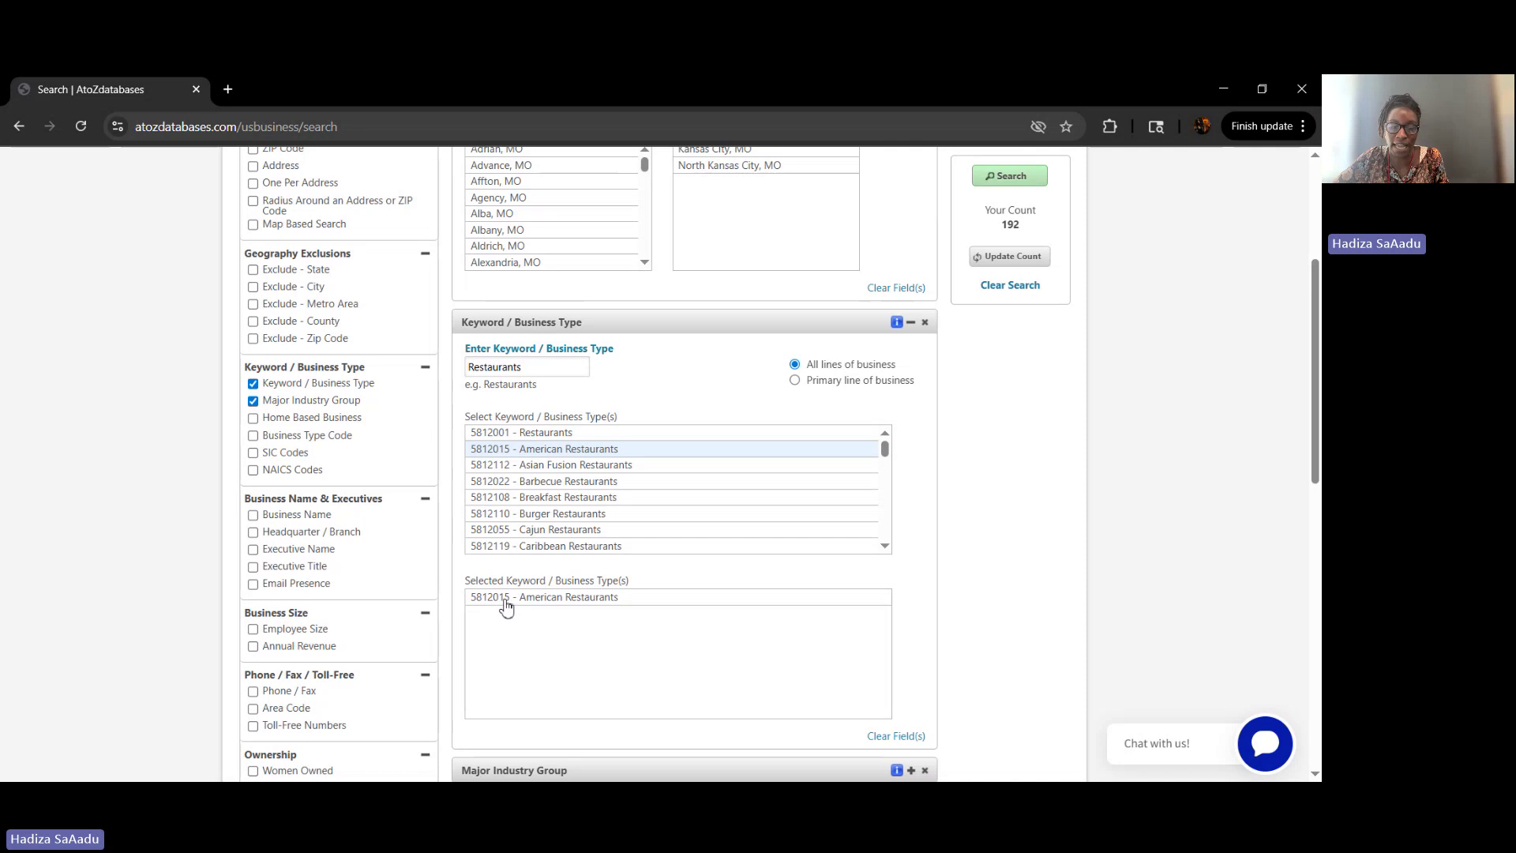
pyautogui.click(1015, 183)
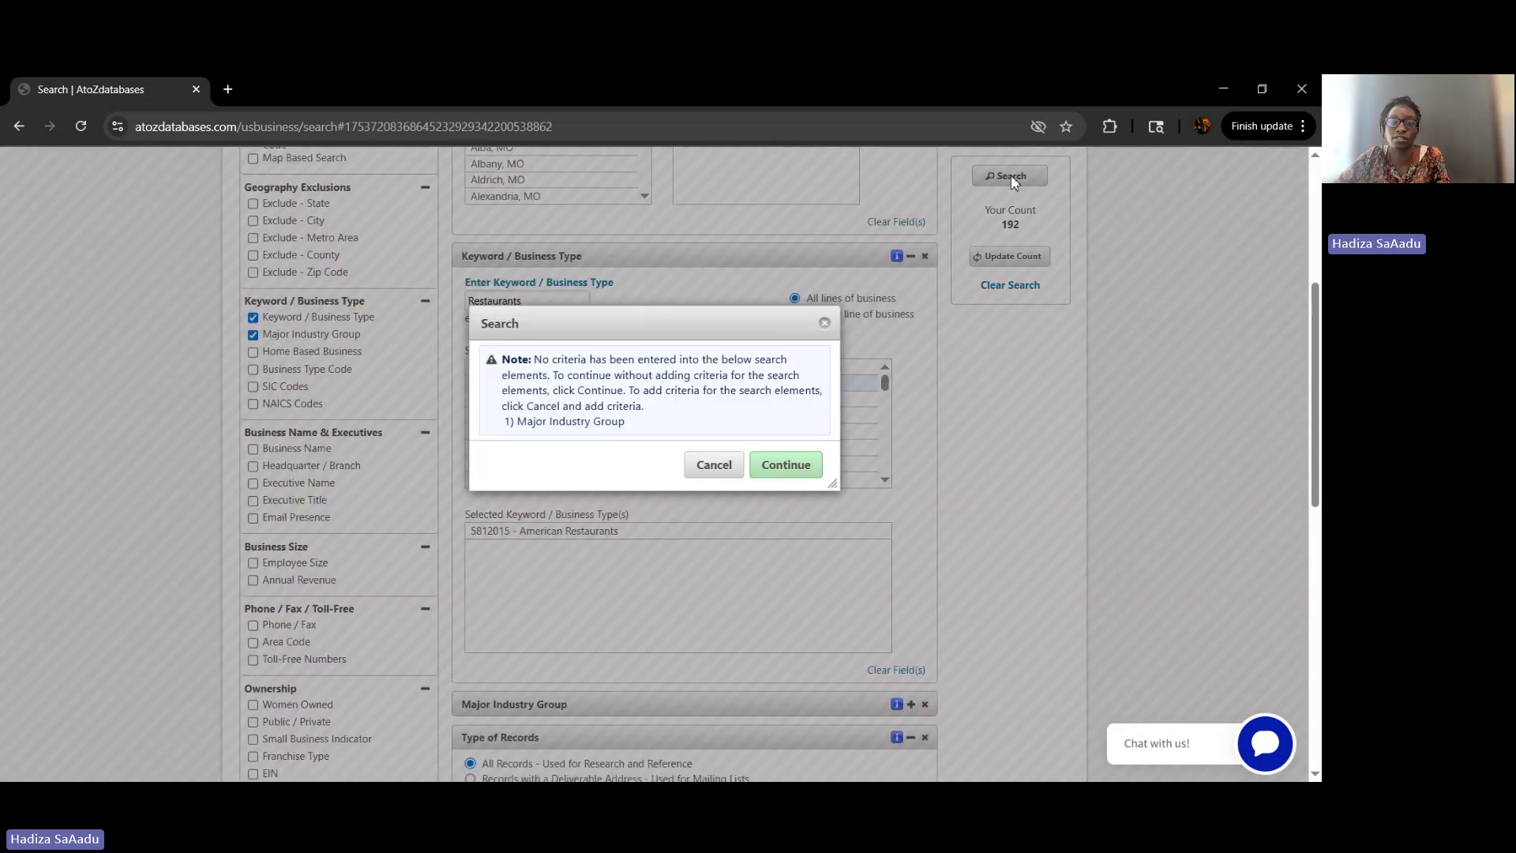
pyautogui.click(790, 467)
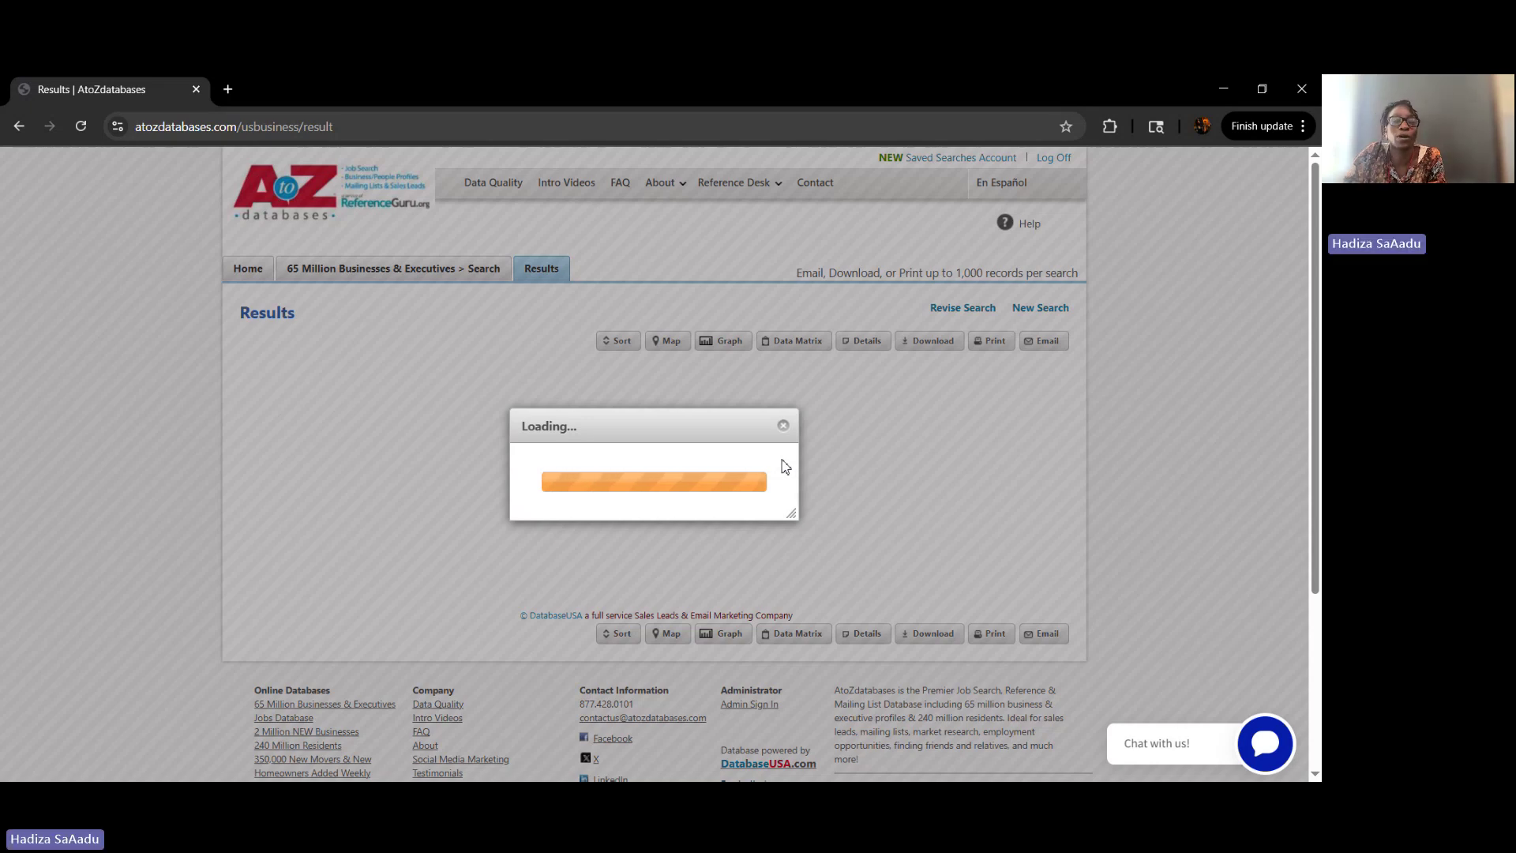
# Dismiss the stalled loading message, return to the search through Revise Search, and run the American restaurants search again.
pyautogui.click(462, 130)
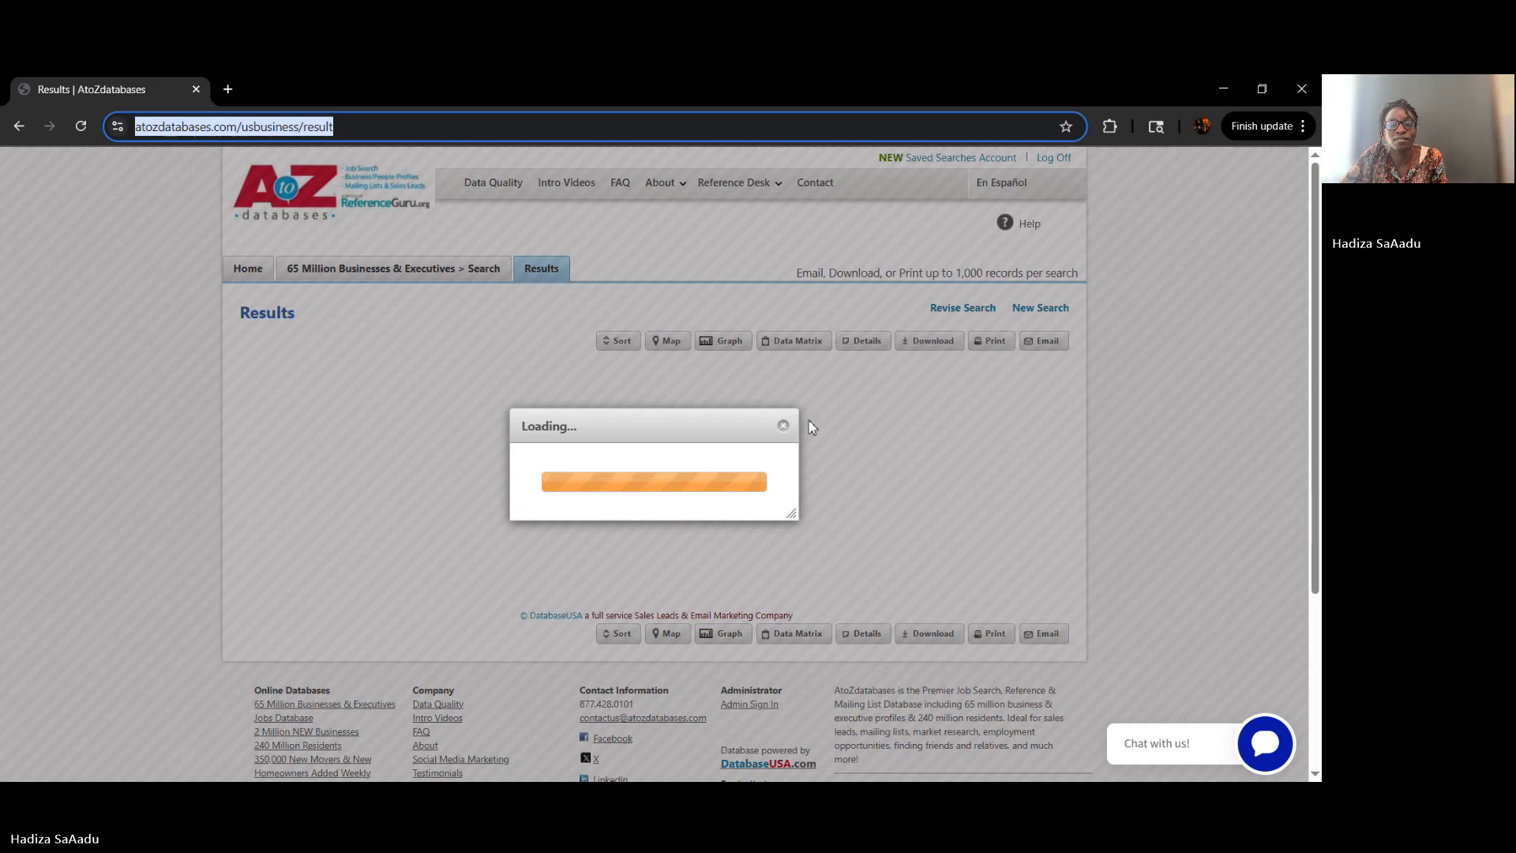
pyautogui.click(783, 426)
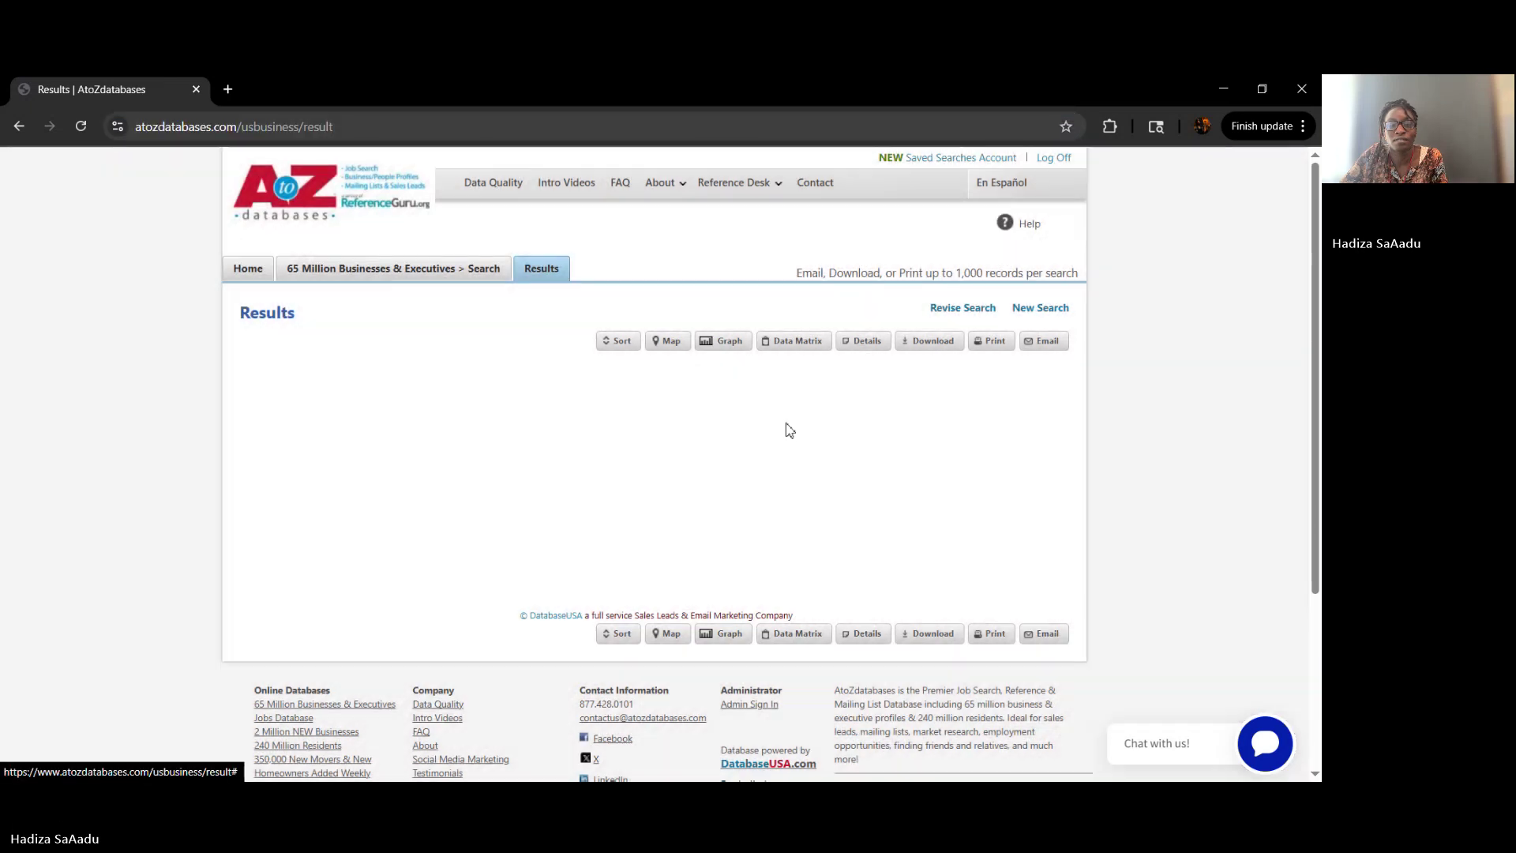
pyautogui.click(455, 271)
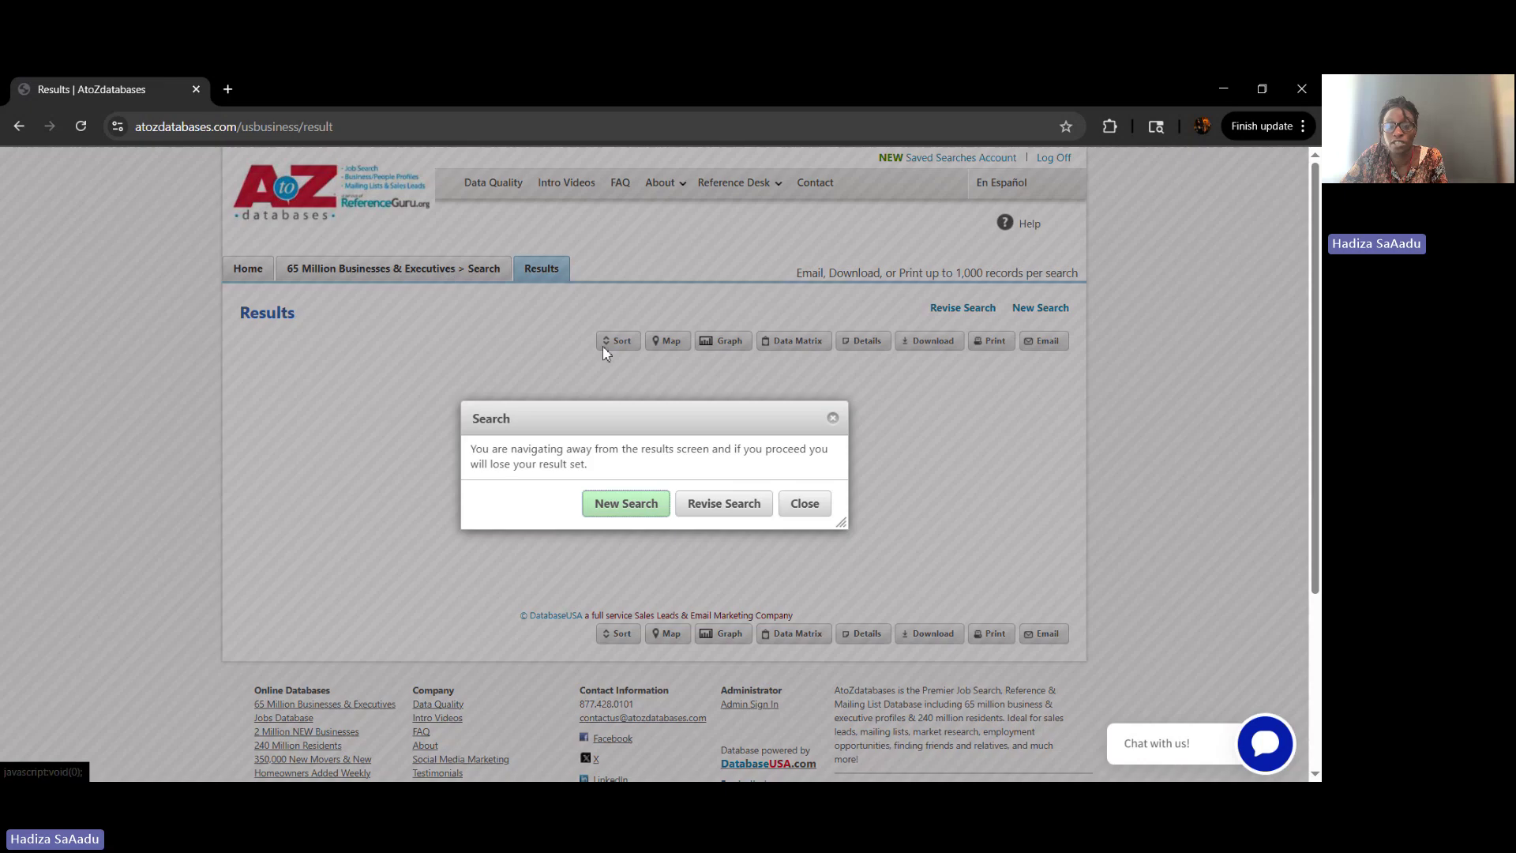
pyautogui.click(832, 417)
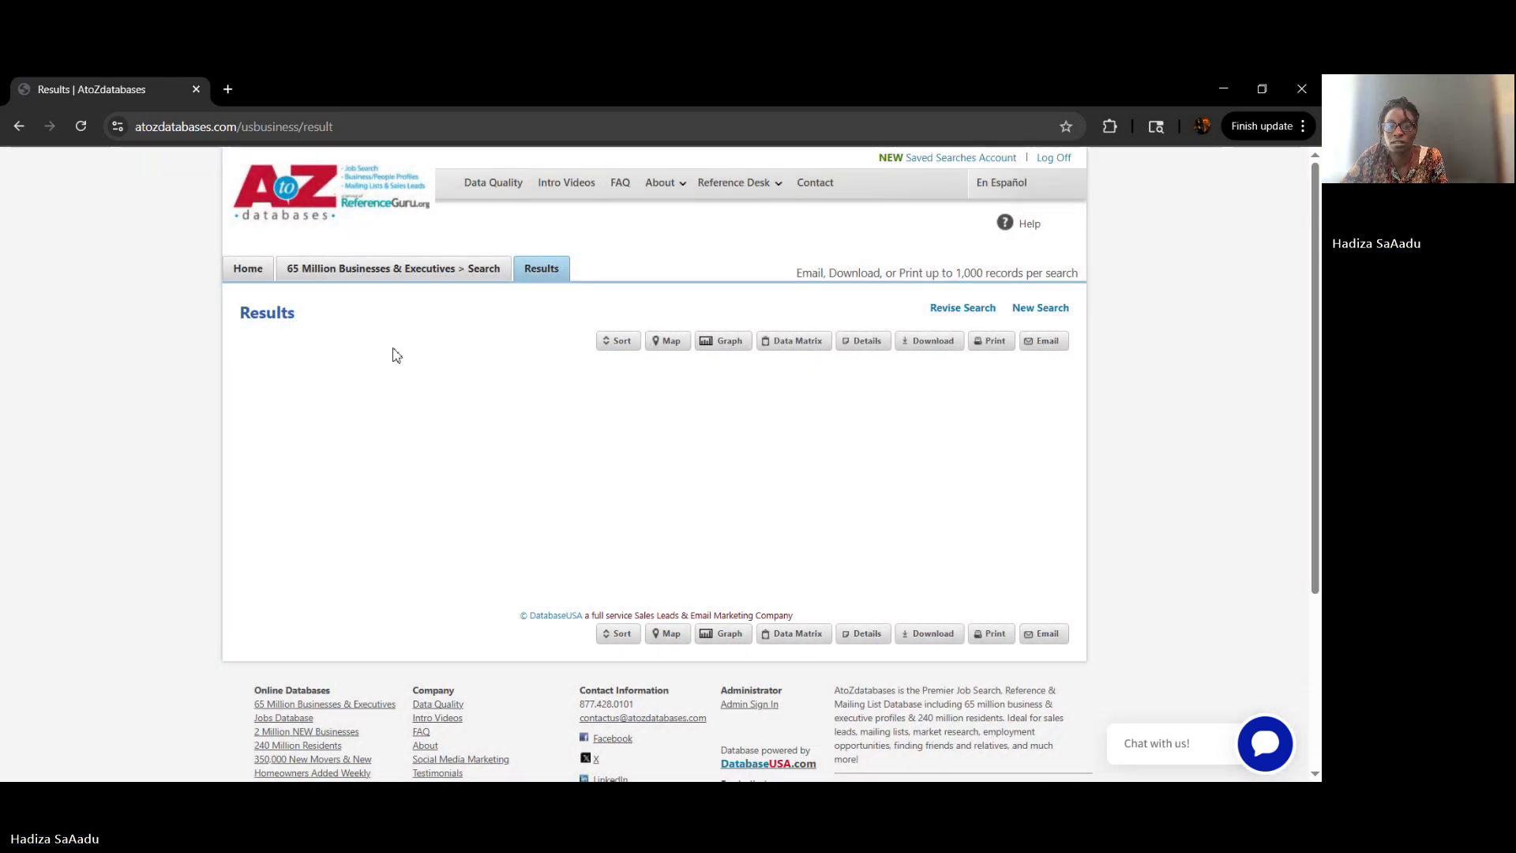
pyautogui.click(494, 275)
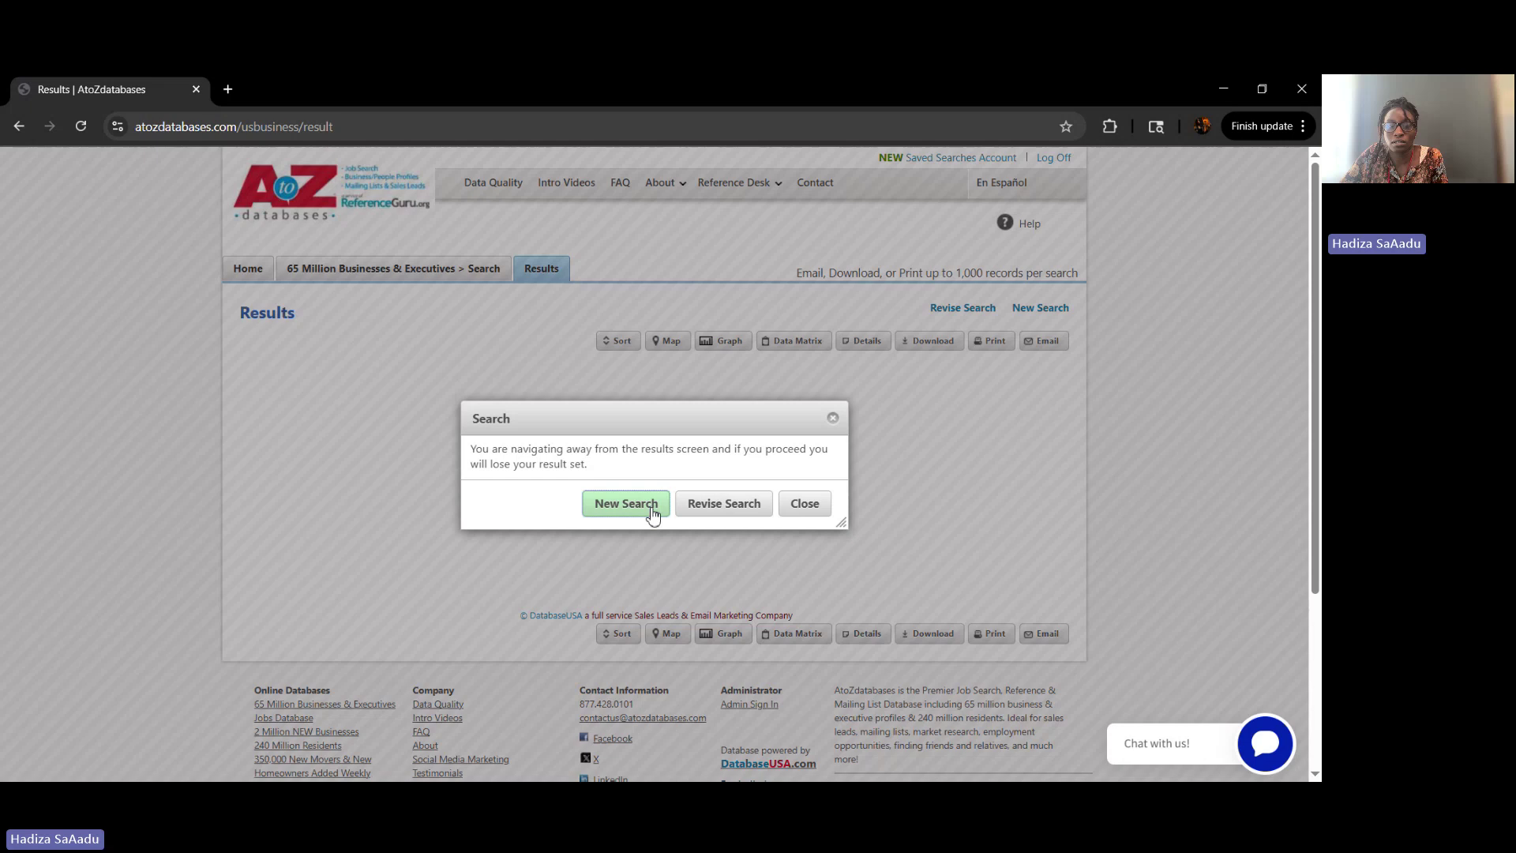
pyautogui.click(734, 511)
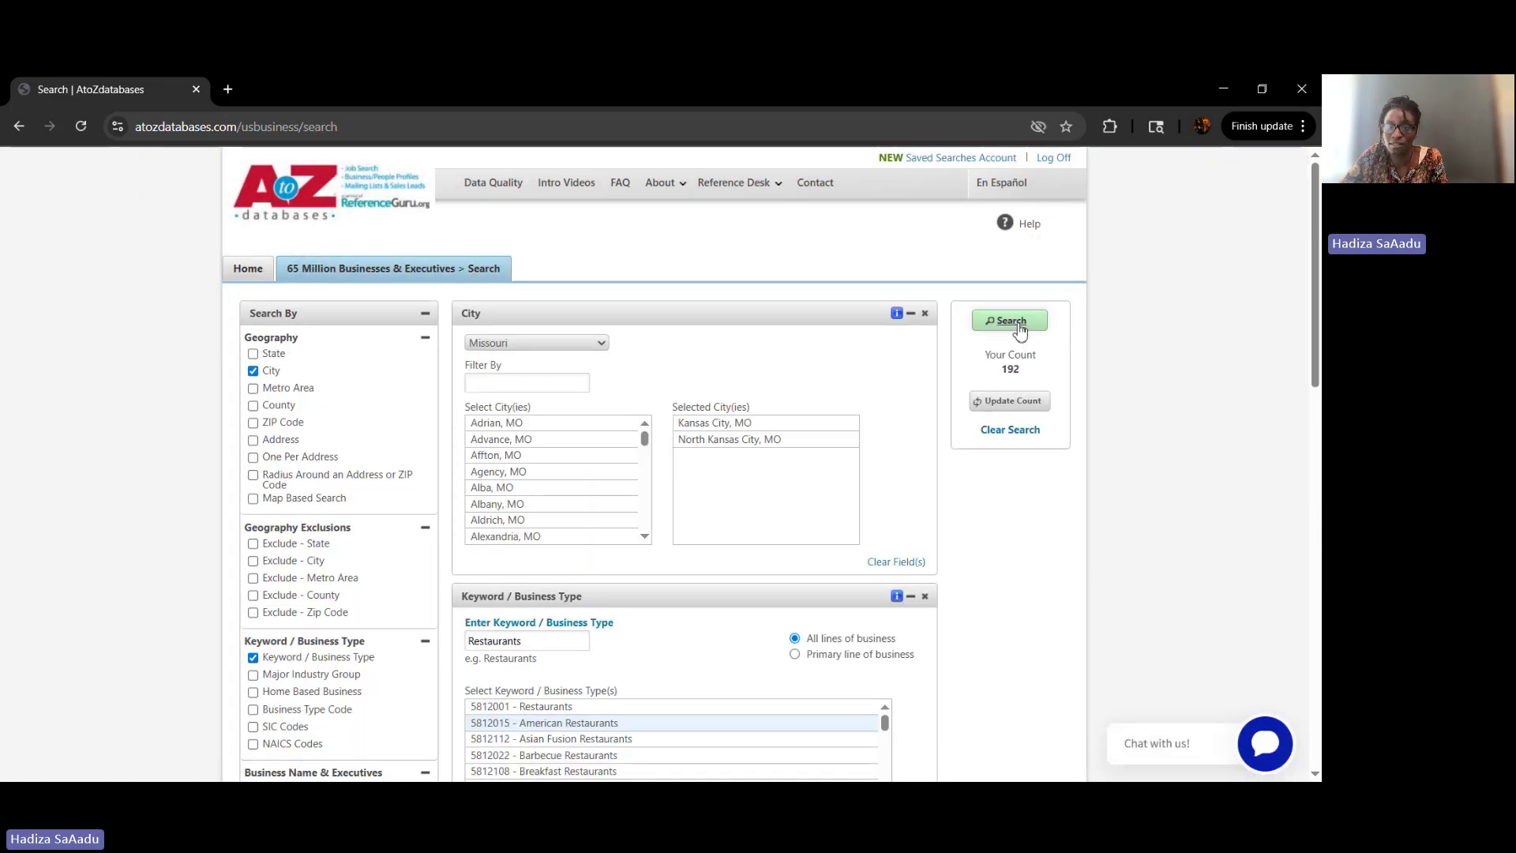
pyautogui.click(1019, 325)
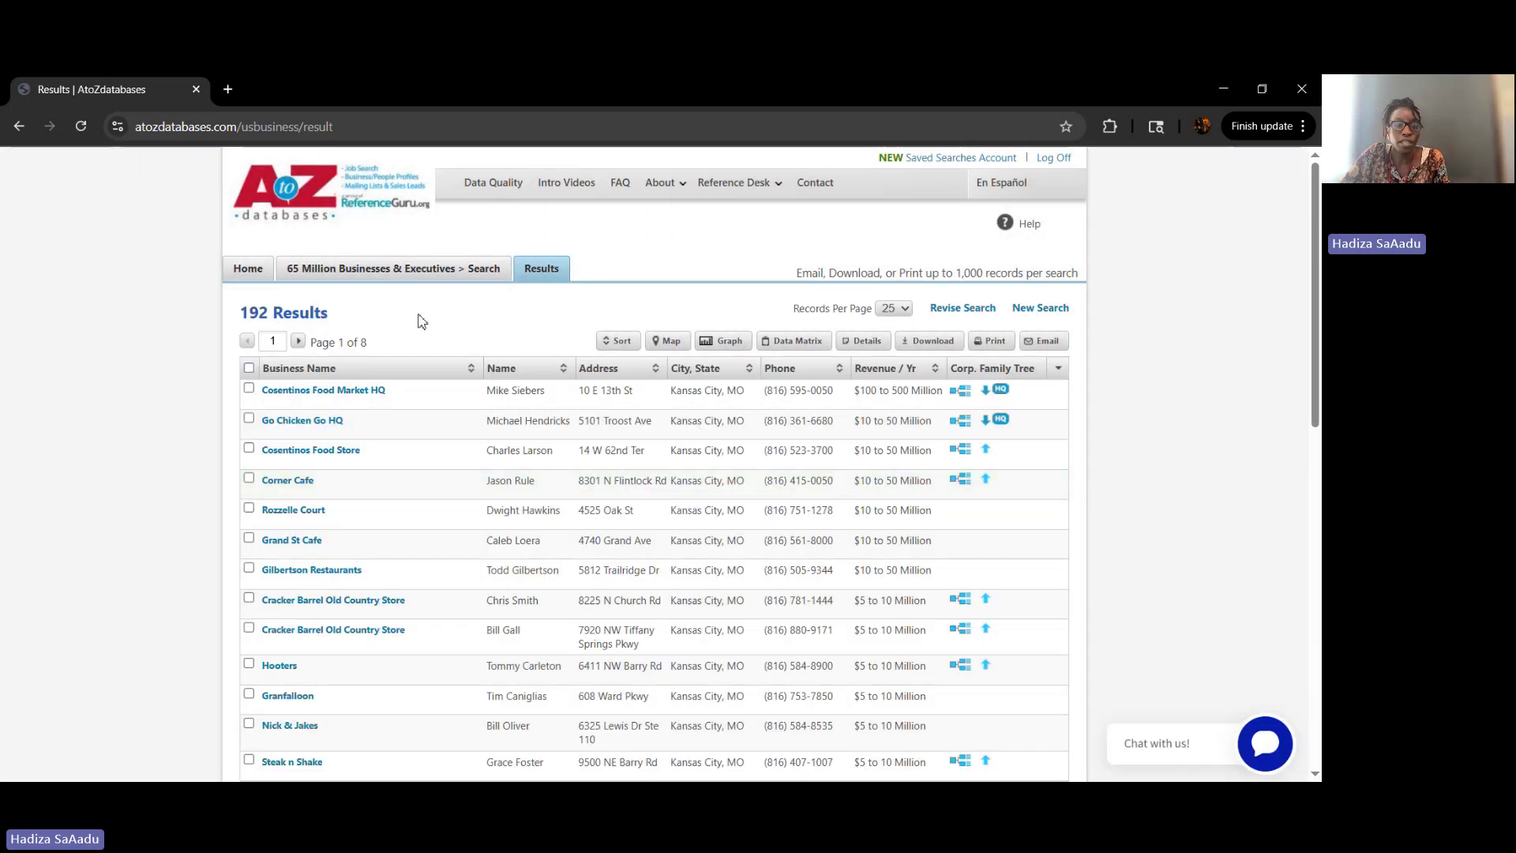
# Set the results list to show 100 records per page.
pyautogui.scroll(-2, 419, 320)
pyautogui.scroll(2, 419, 320)
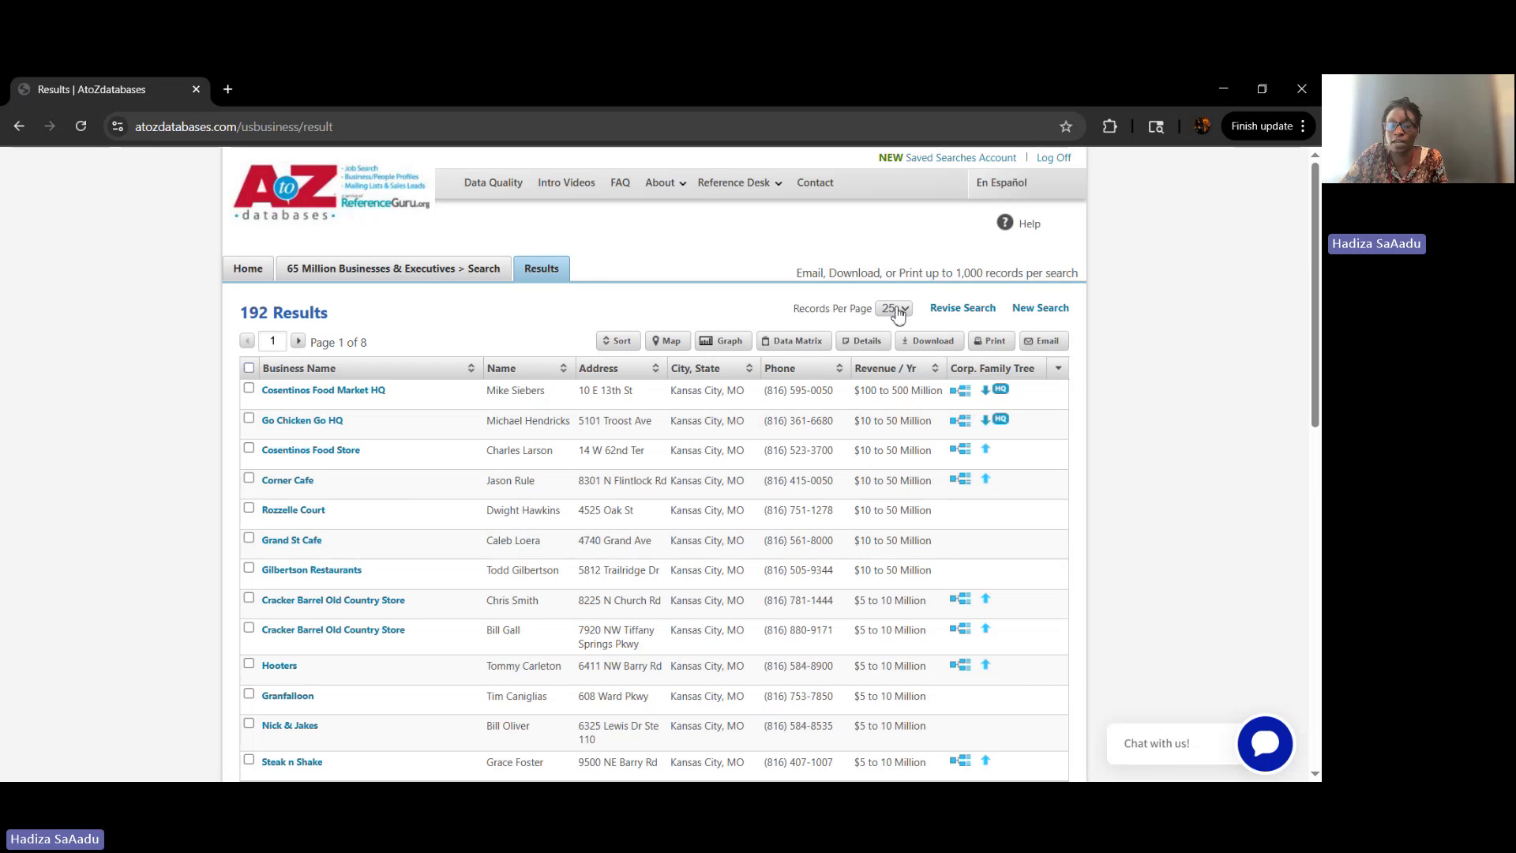
pyautogui.click(908, 368)
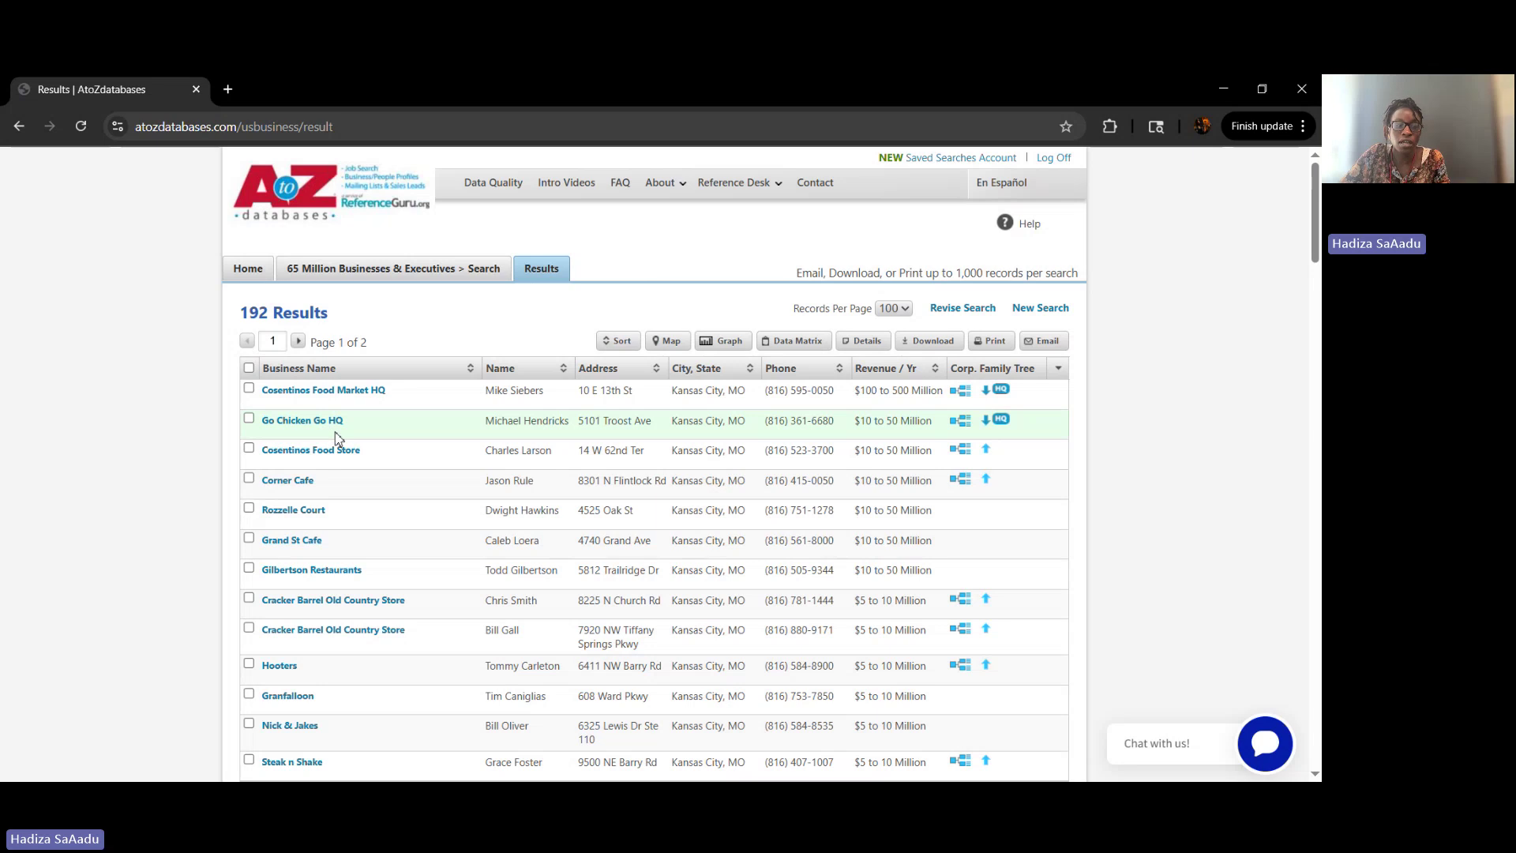
# Look through the restaurant results and open the details record for Charlie Hoopers.
pyautogui.scroll(-1, 551, 496)
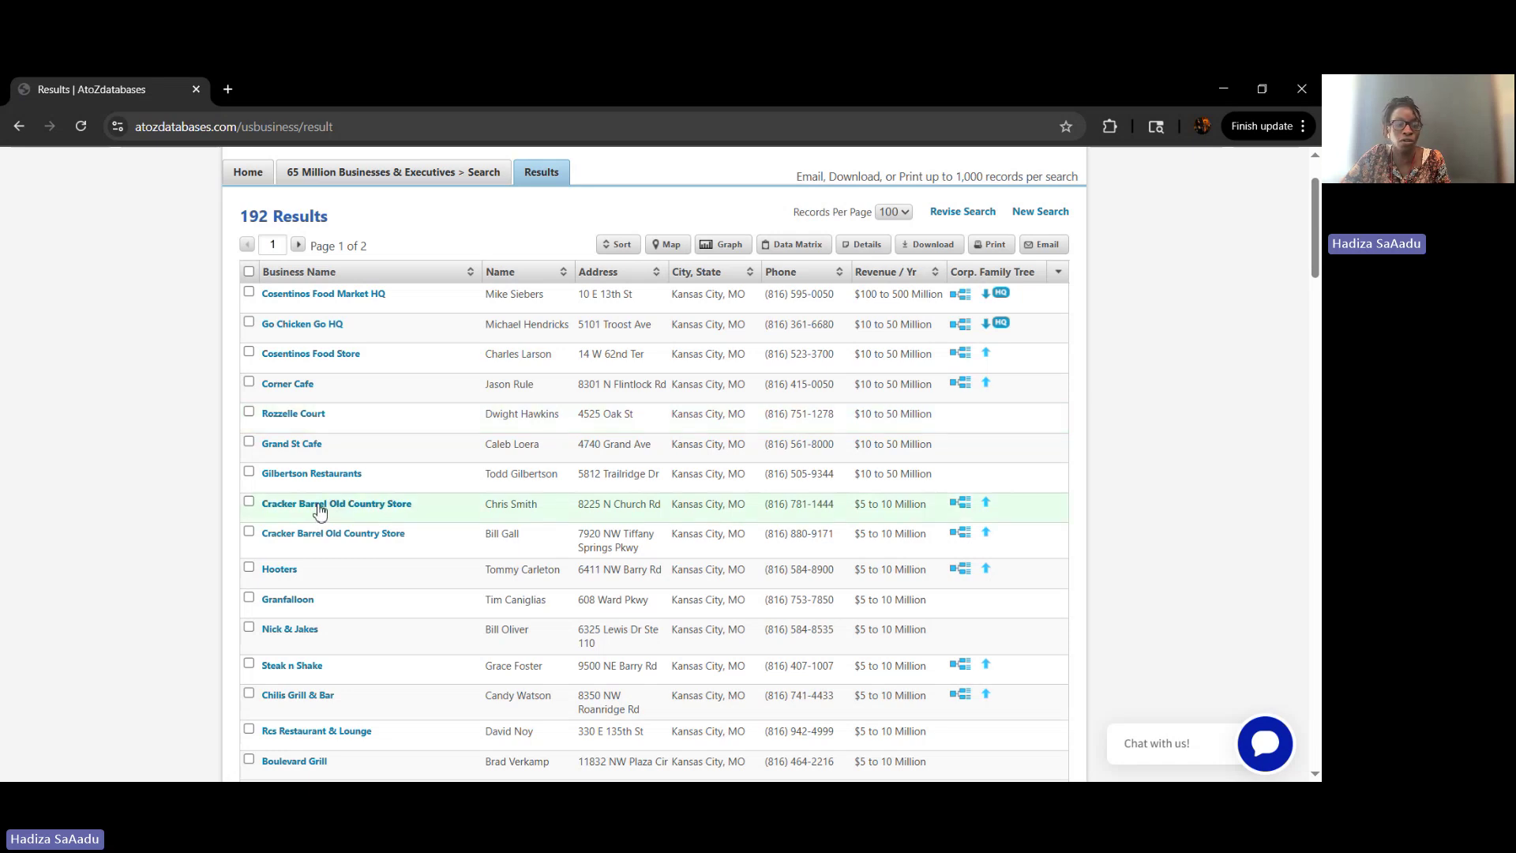
pyautogui.scroll(-2, 320, 512)
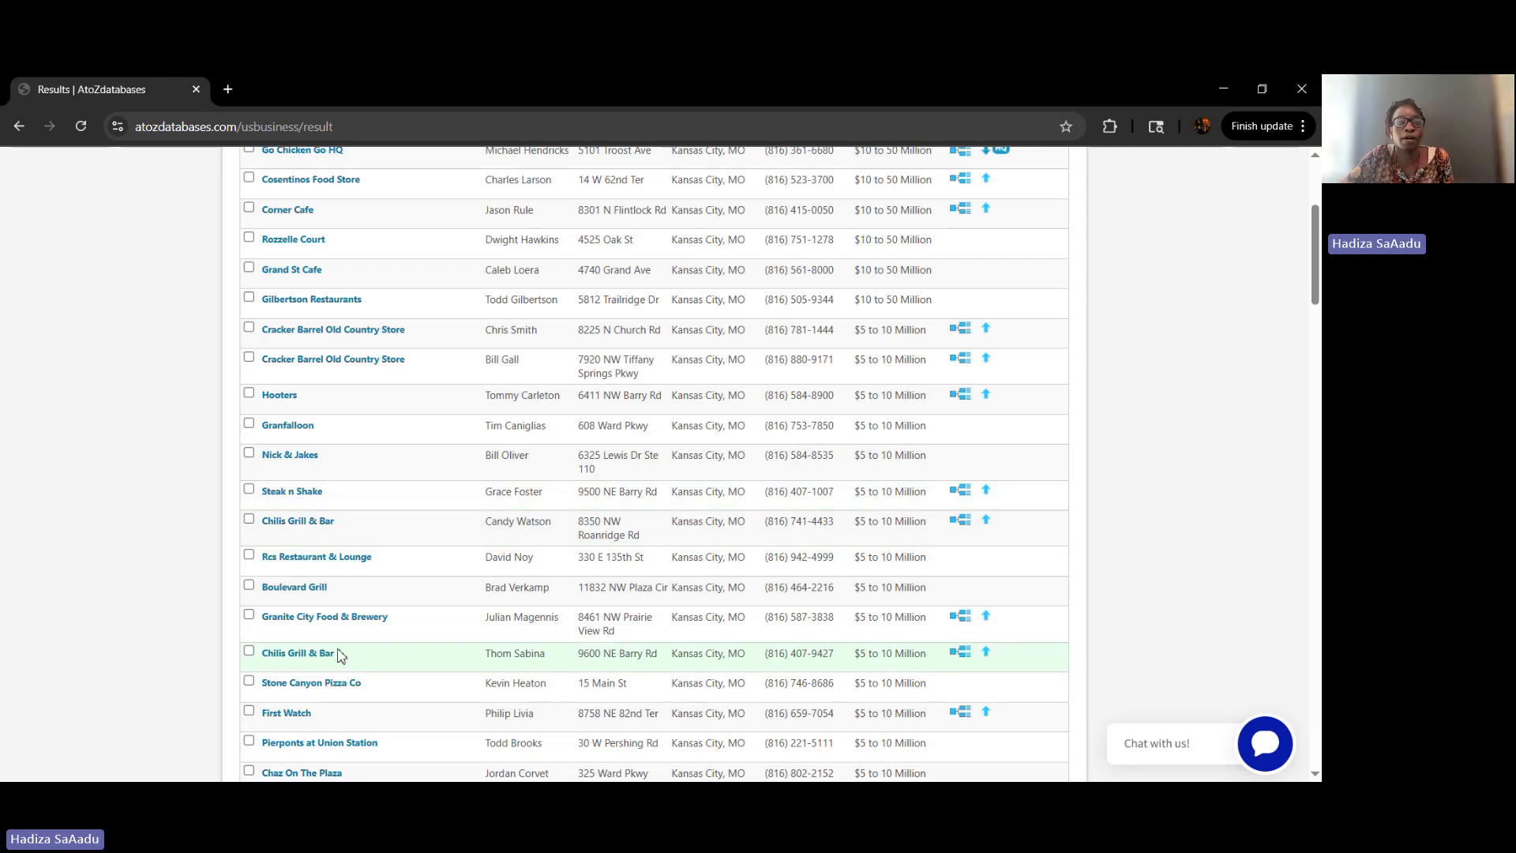
pyautogui.scroll(2, 340, 655)
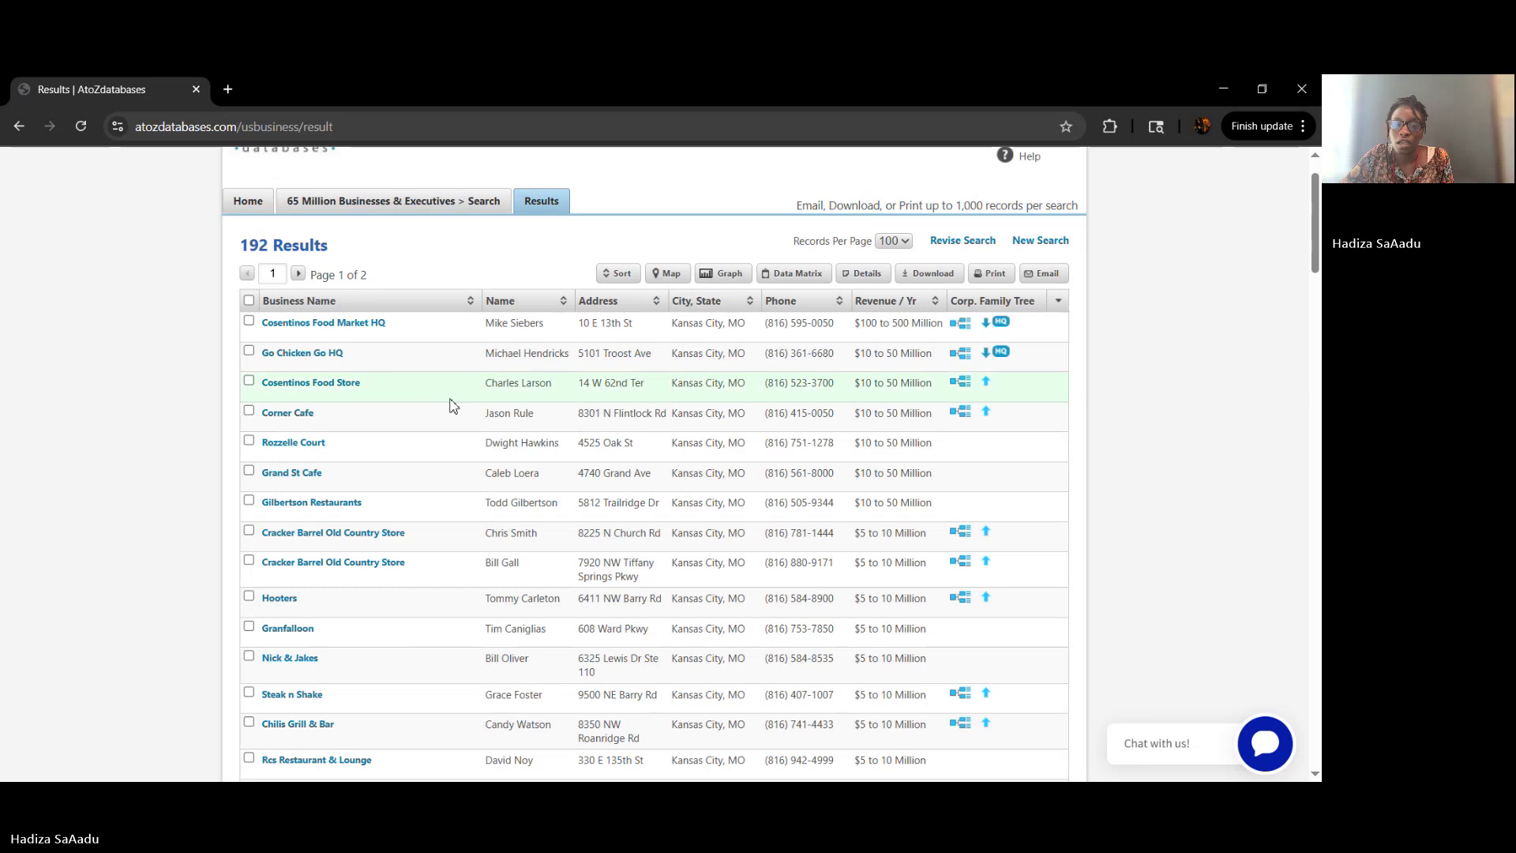
pyautogui.scroll(-4, 412, 628)
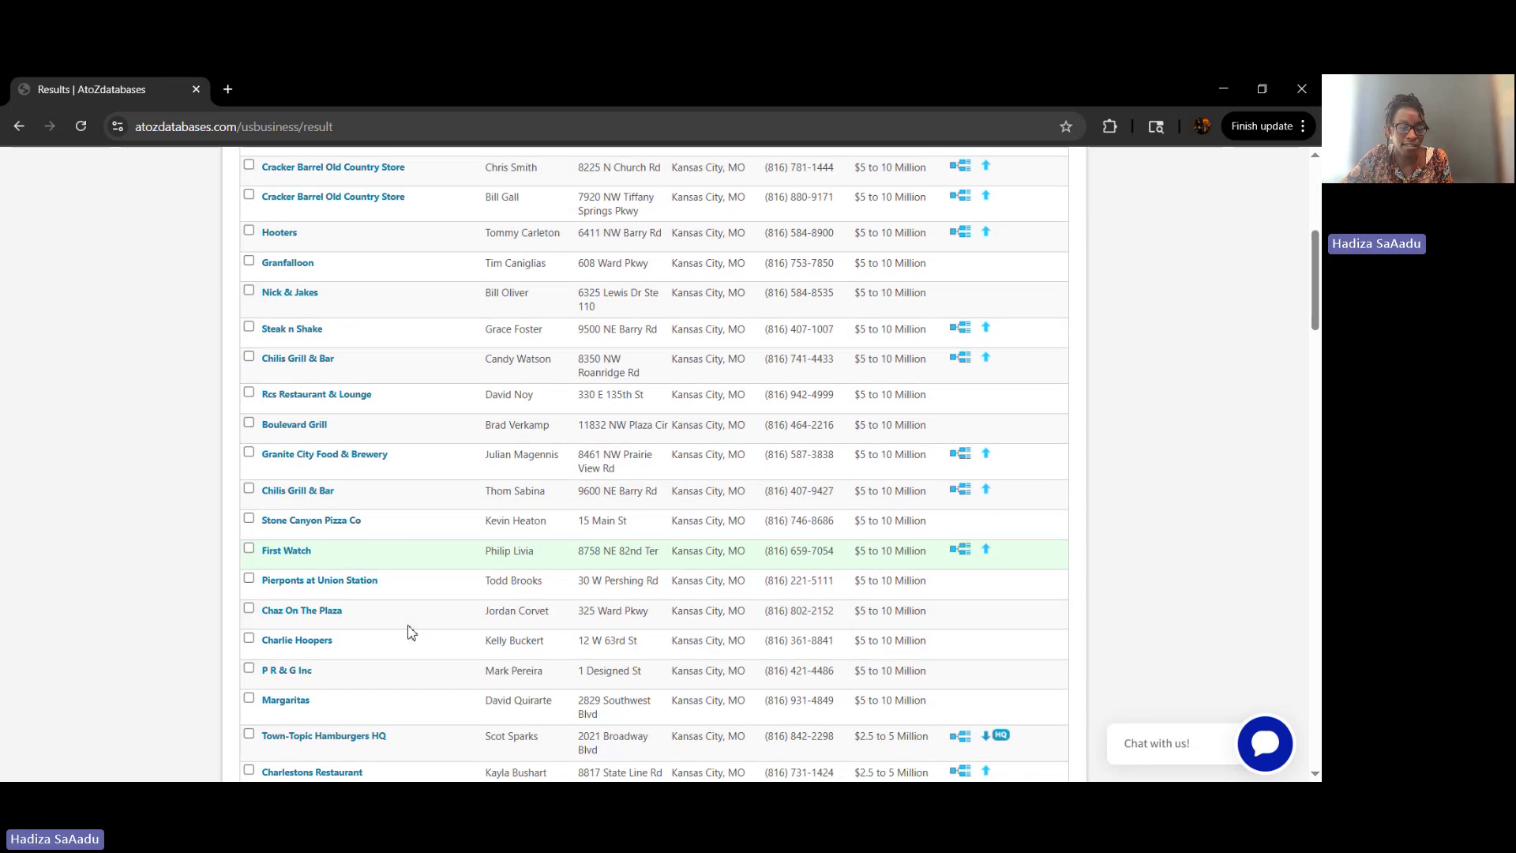
pyautogui.click(287, 646)
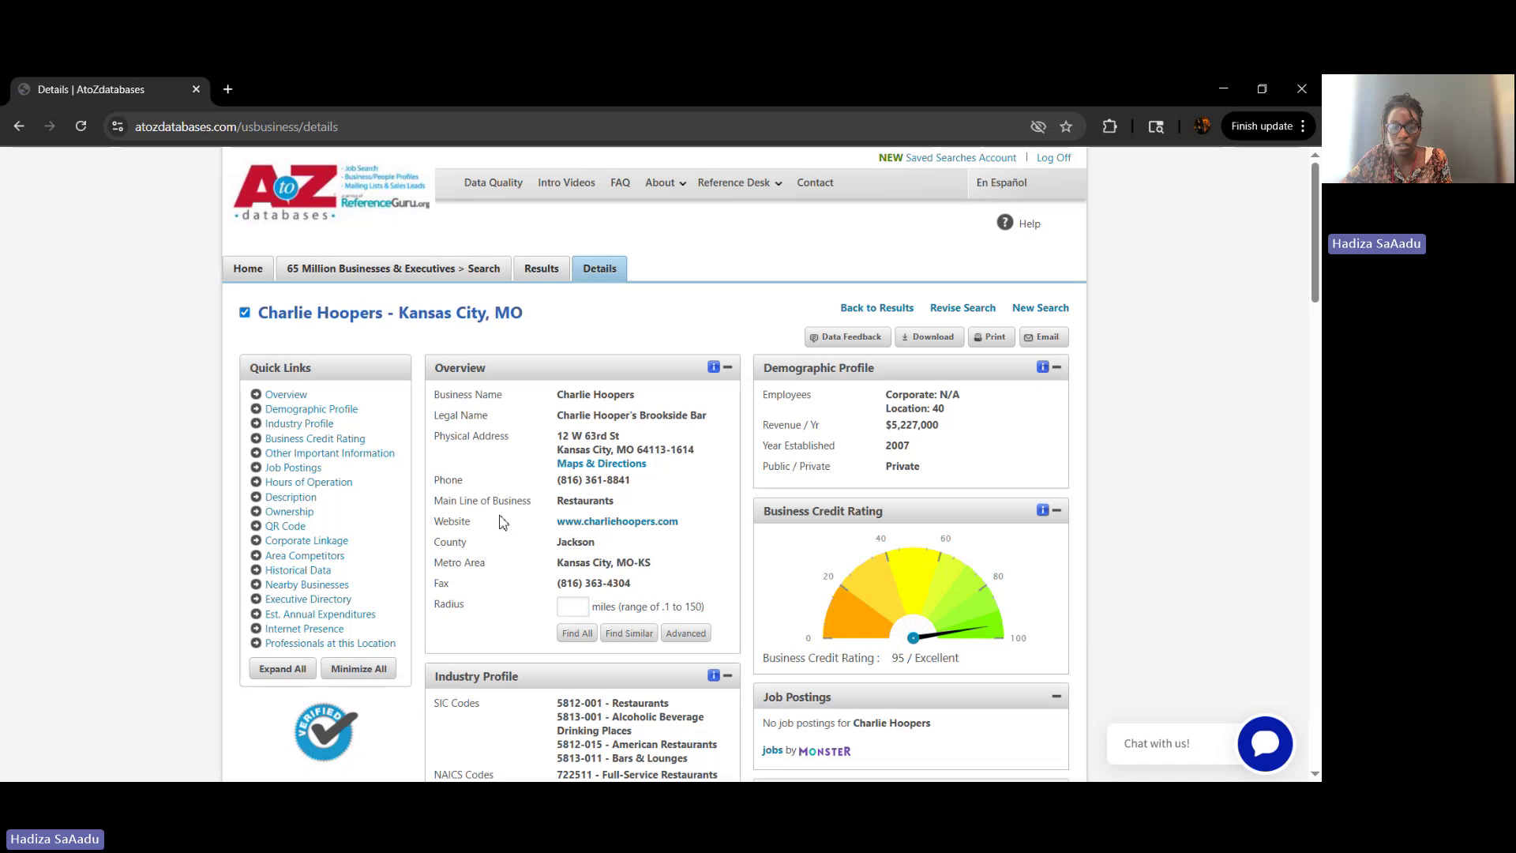
# Examine the overview and industry profile of Charlie Hoopers, highlighting SIC codes 5812-015 and 5813-011 in turn.
pyautogui.scroll(-1, 499, 521)
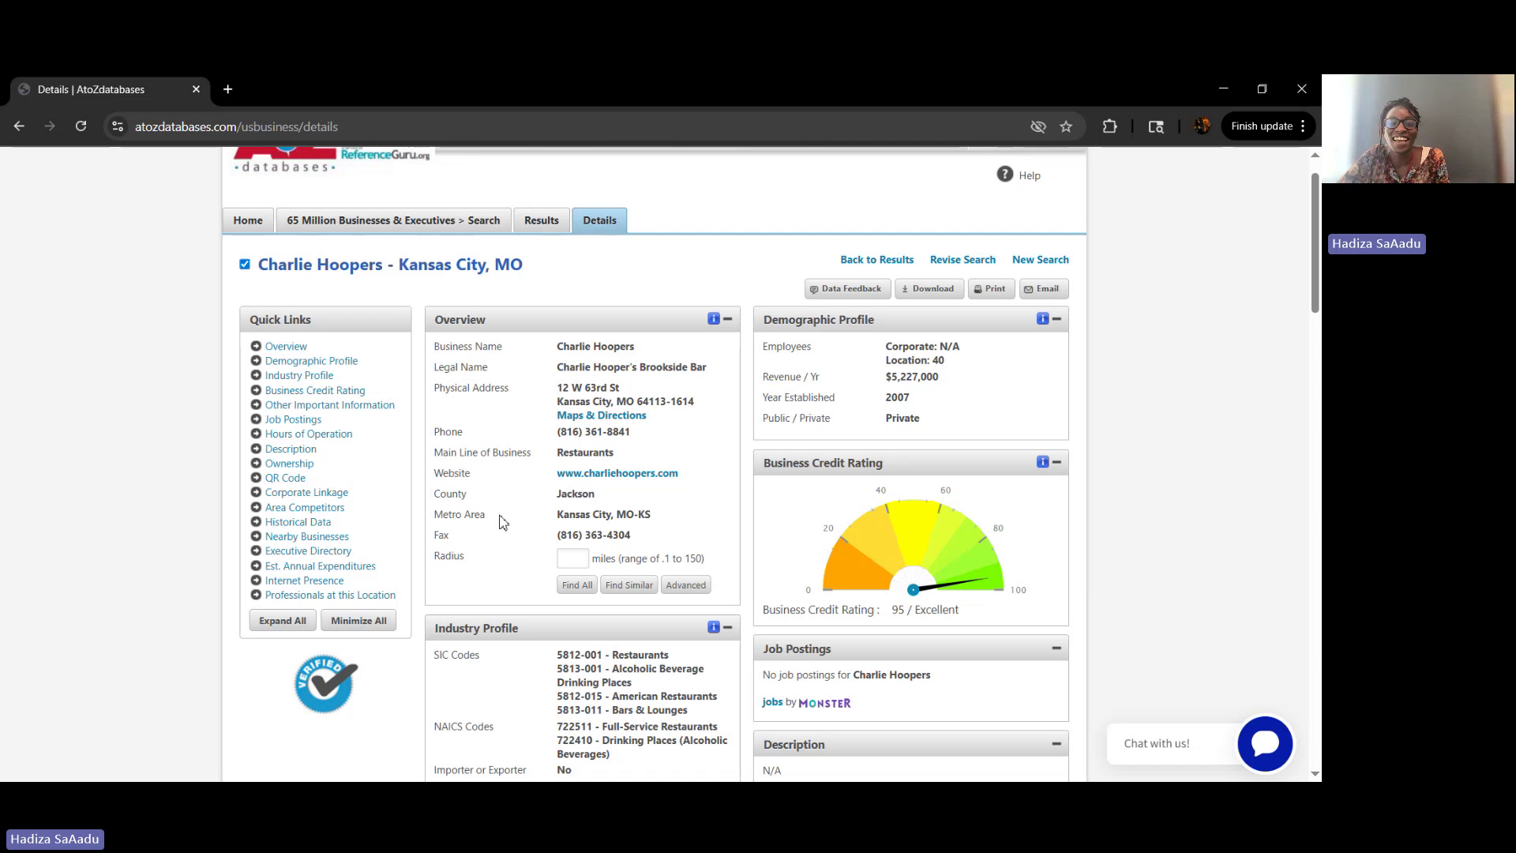
pyautogui.scroll(-1, 499, 522)
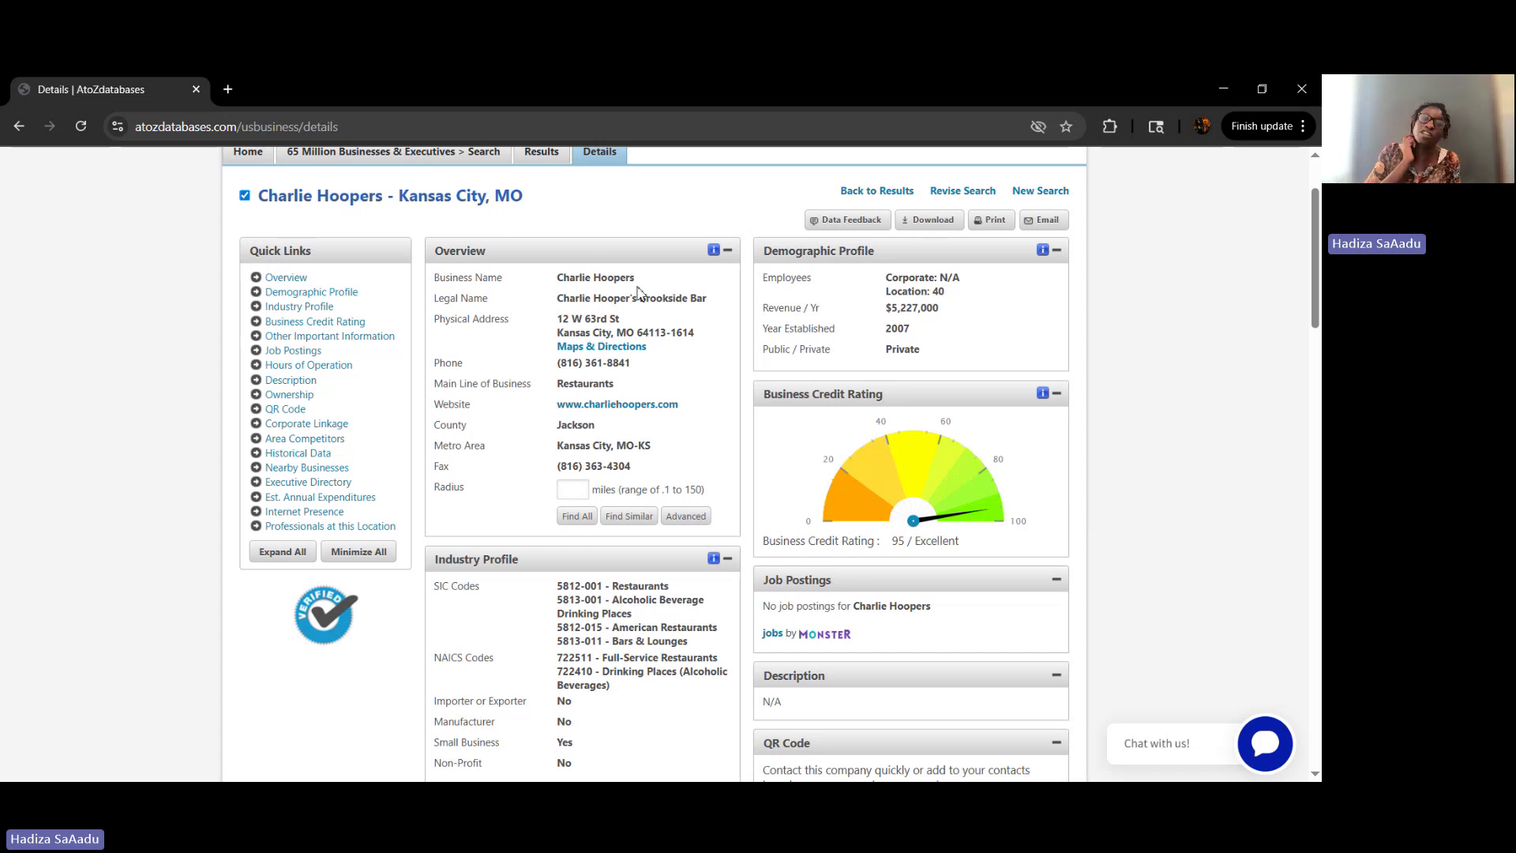
pyautogui.scroll(-2, 588, 430)
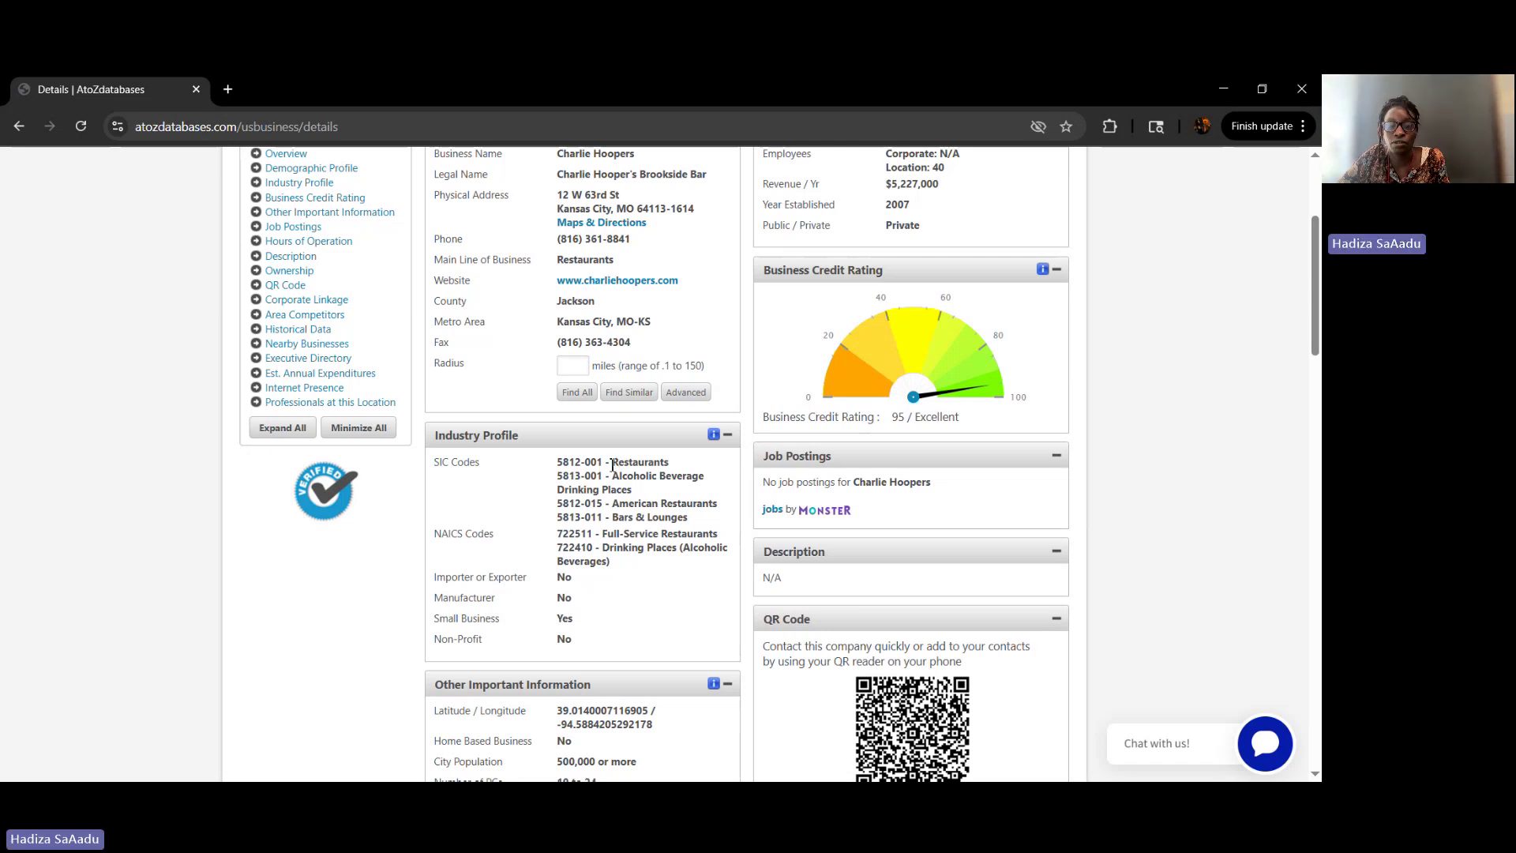
pyautogui.scroll(-1, 608, 463)
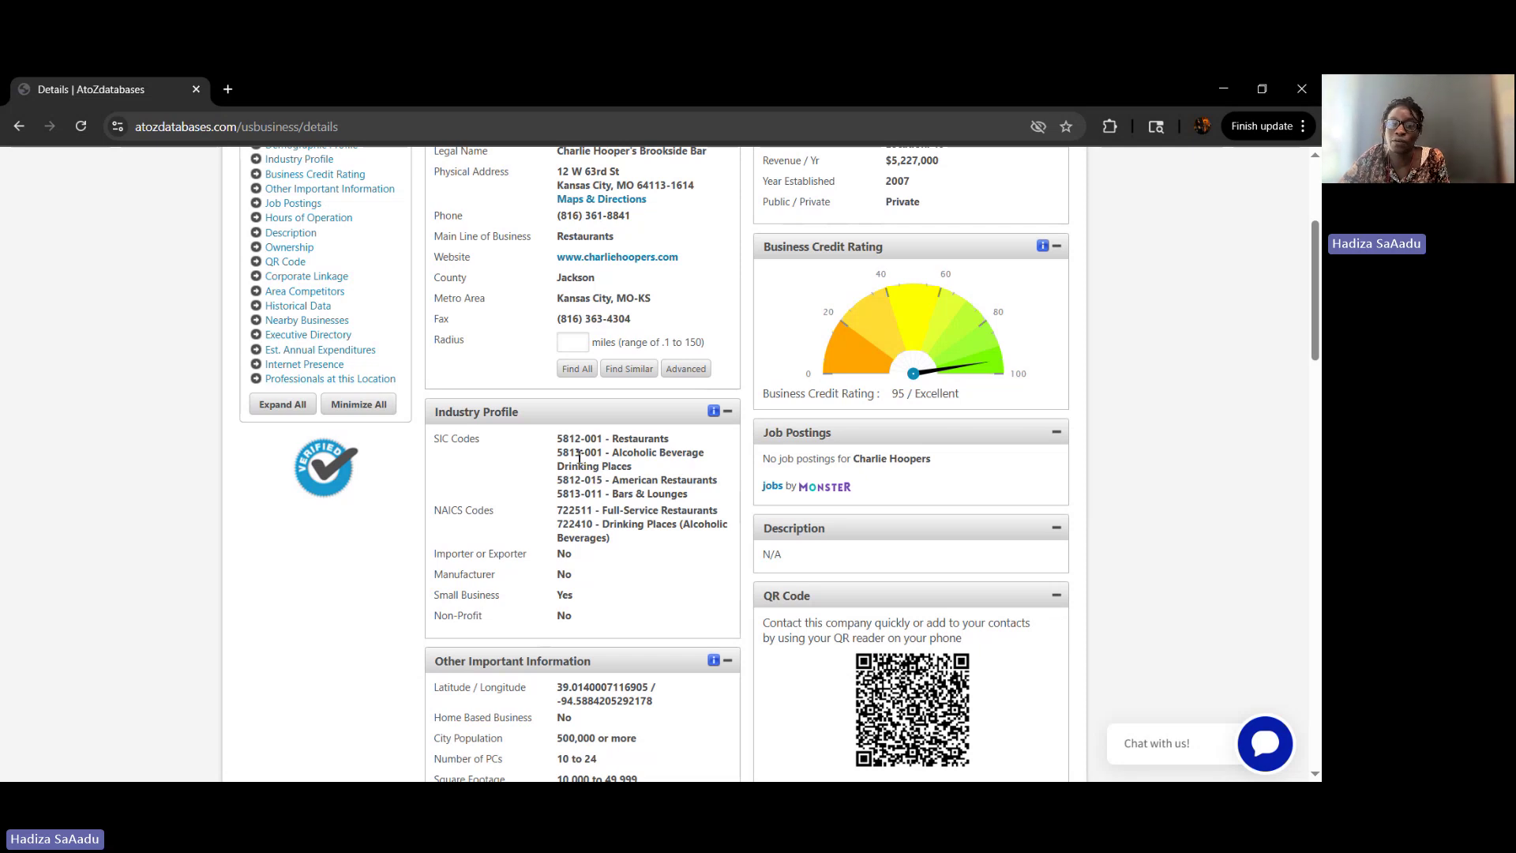
pyautogui.scroll(-1, 600, 457)
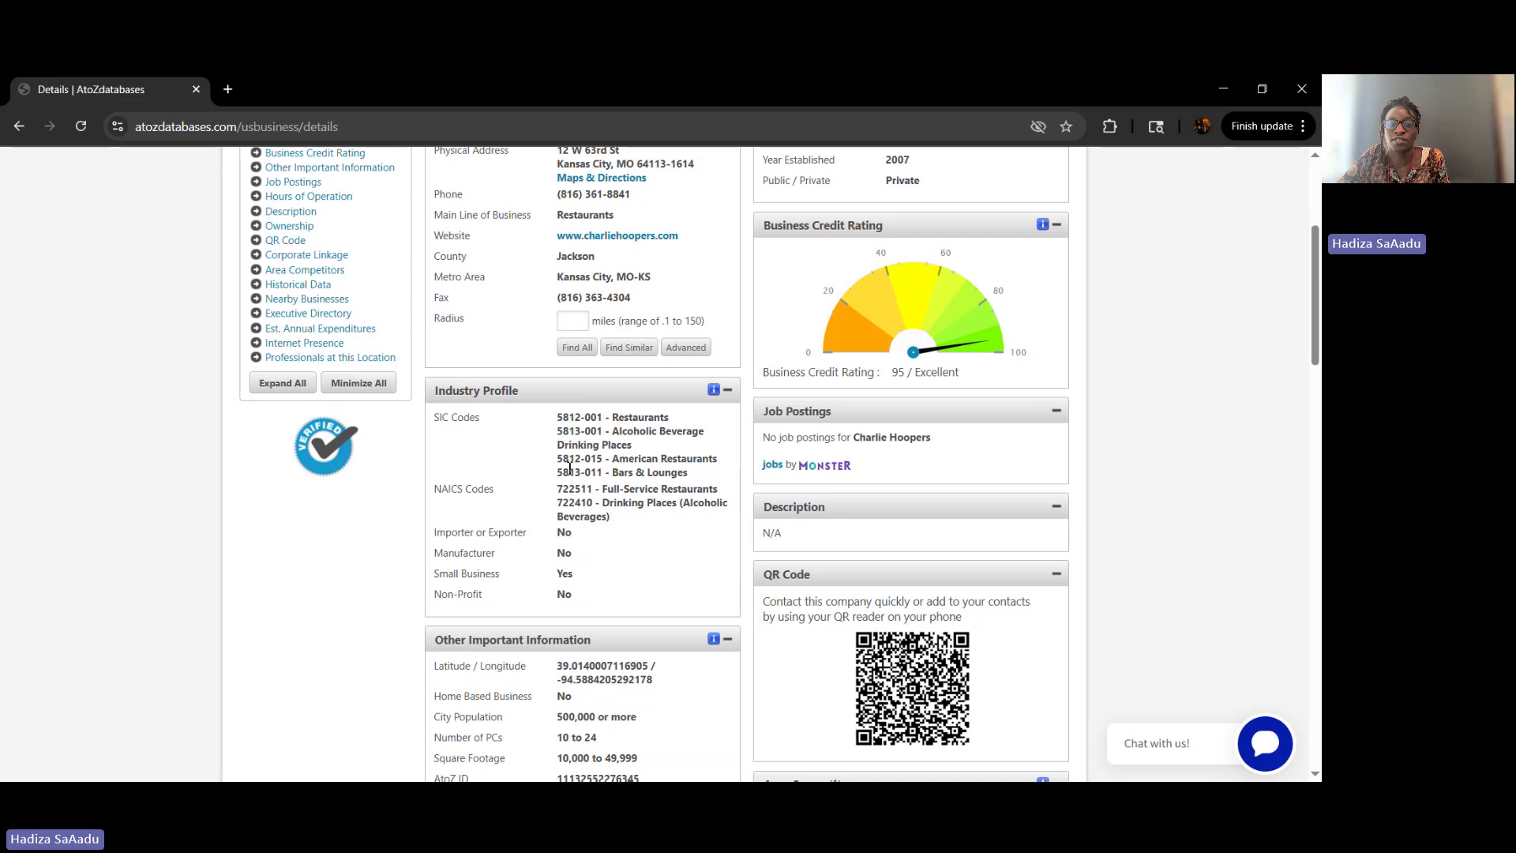
pyautogui.moveTo(558, 465); pyautogui.dragTo(605, 461)
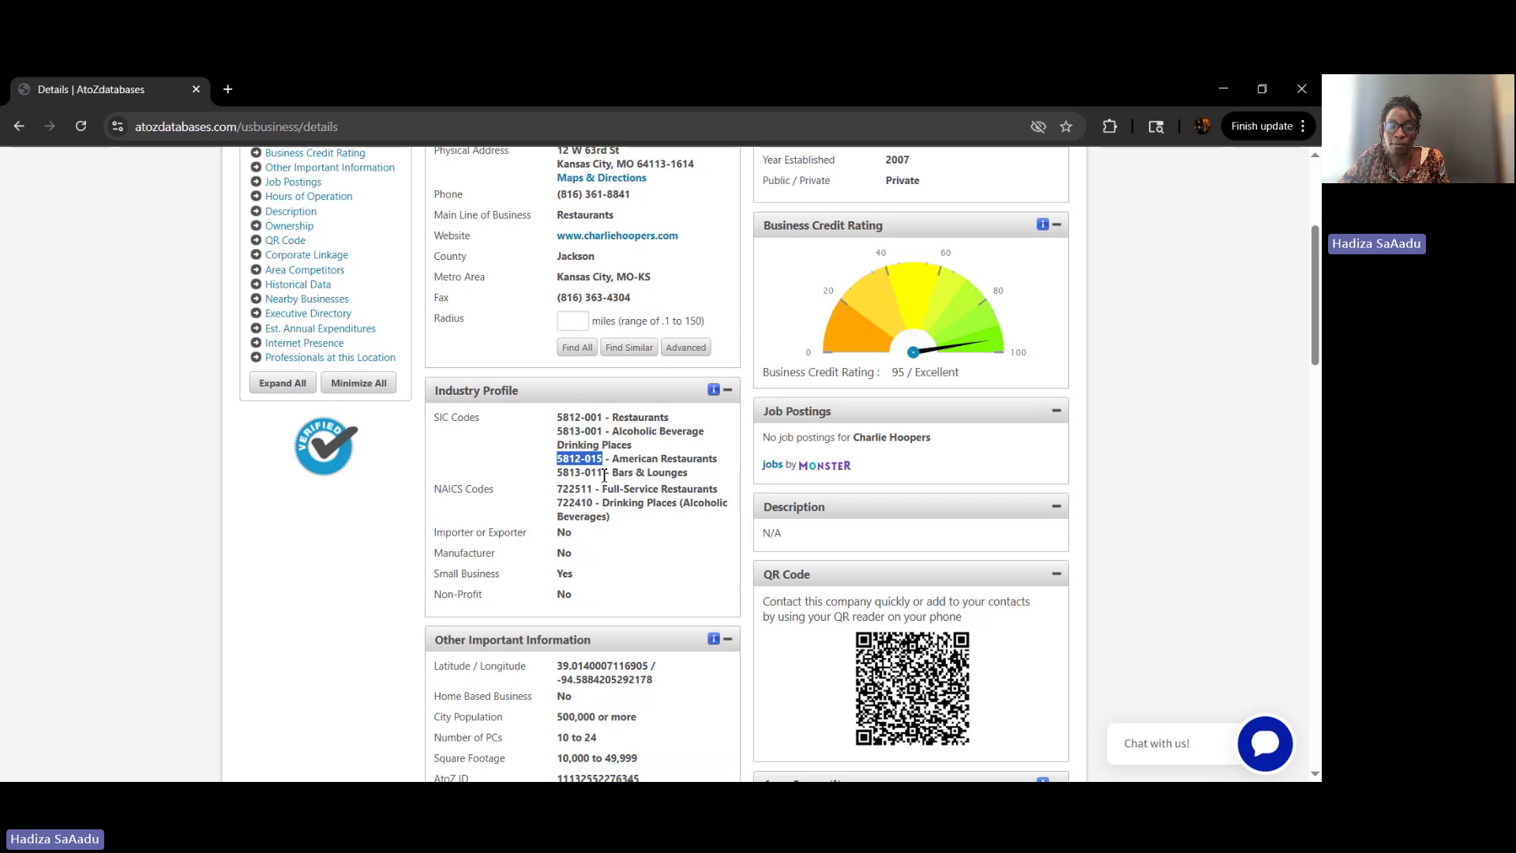
pyautogui.moveTo(602, 474); pyautogui.dragTo(560, 475)
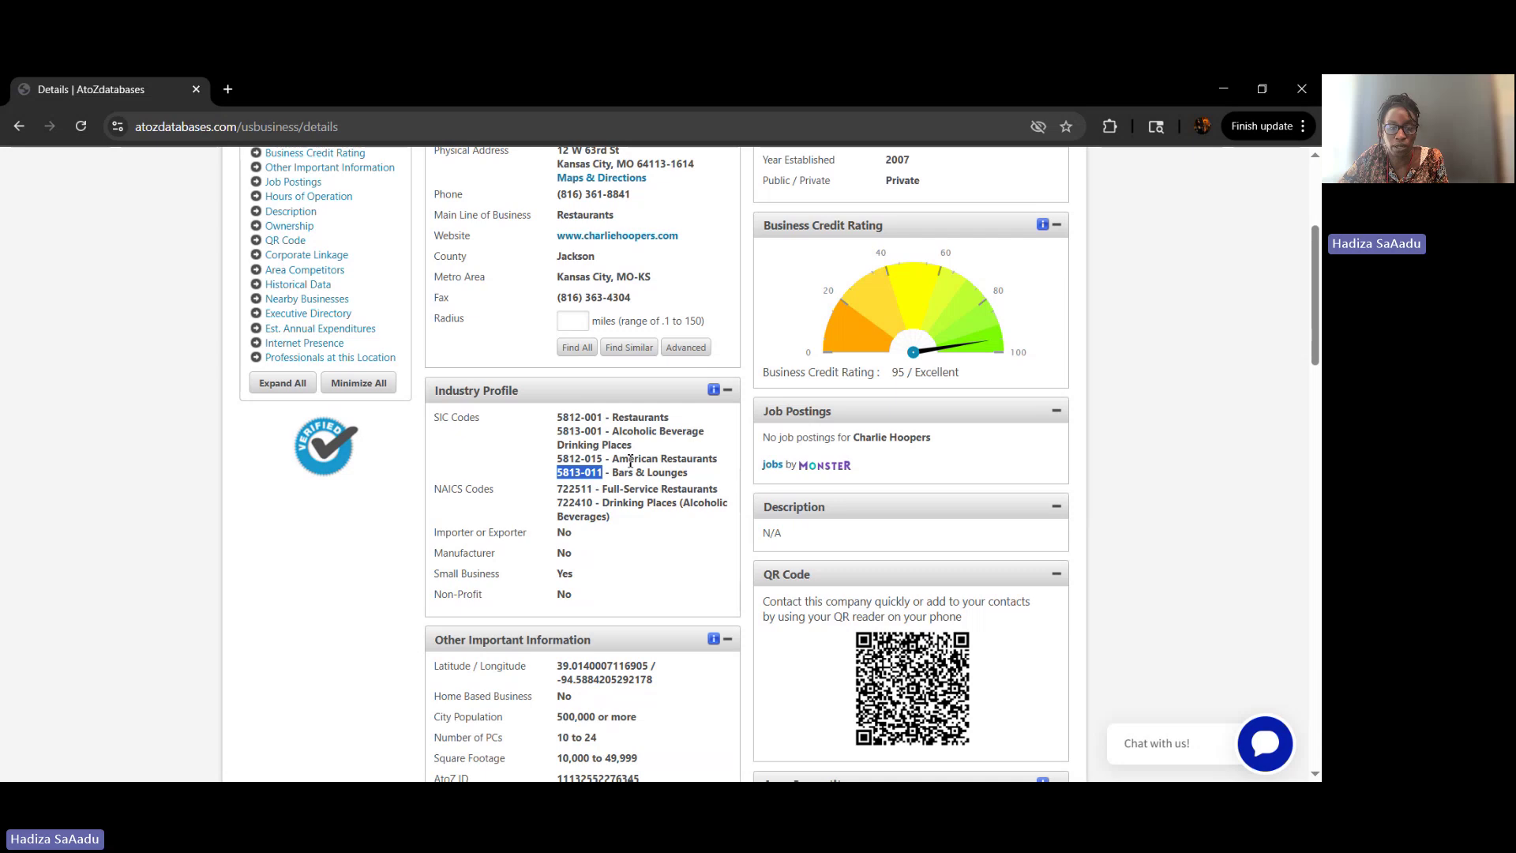
pyautogui.click(624, 504)
pyautogui.scroll(-1, 625, 504)
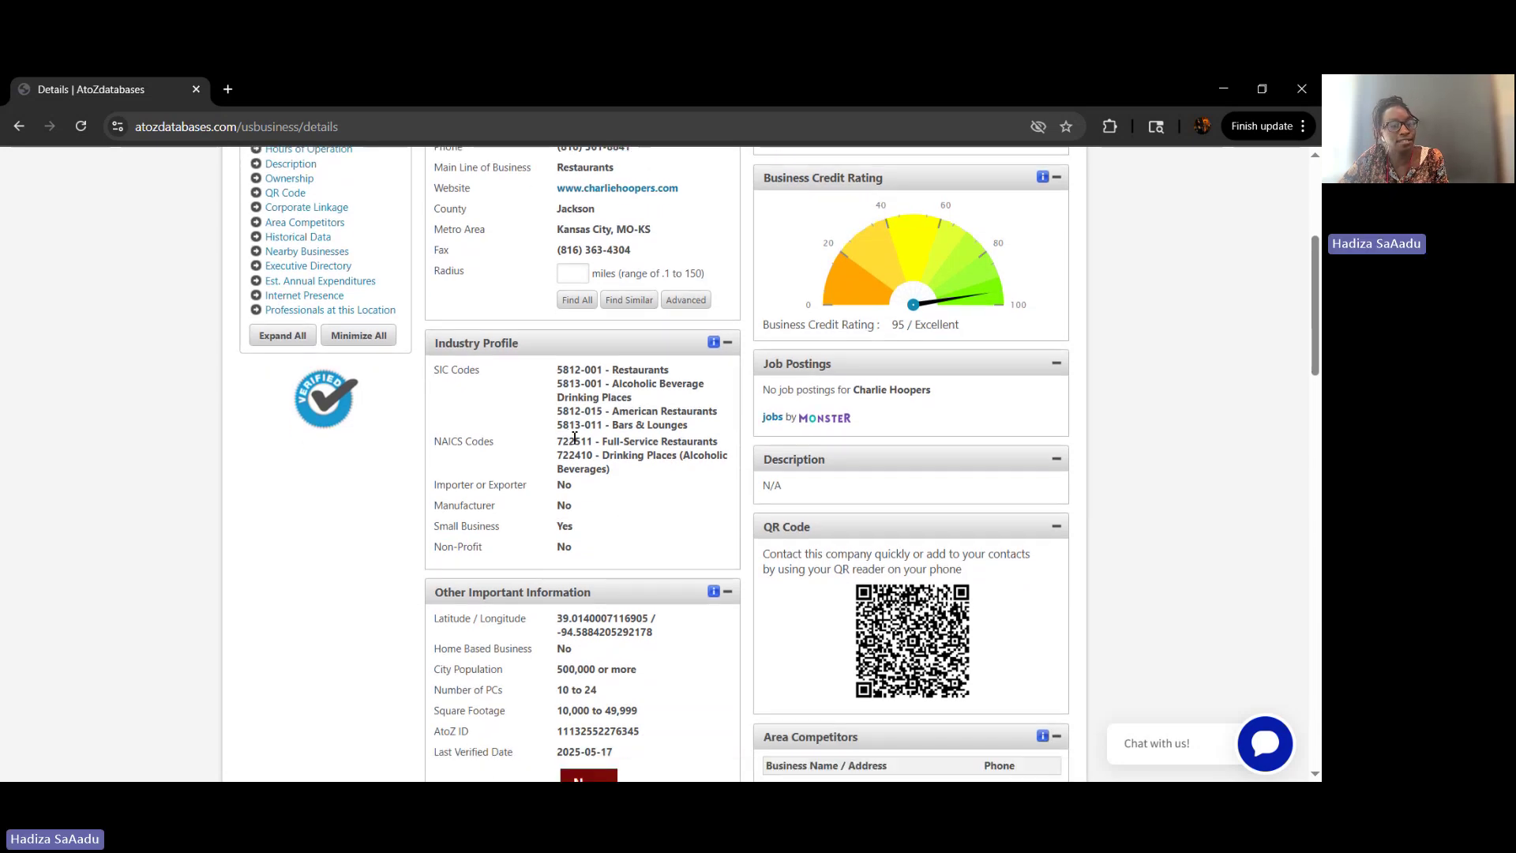
# Review the record's other important information, area competitors and nearby businesses, and return to its overview.
pyautogui.scroll(-3, 581, 440)
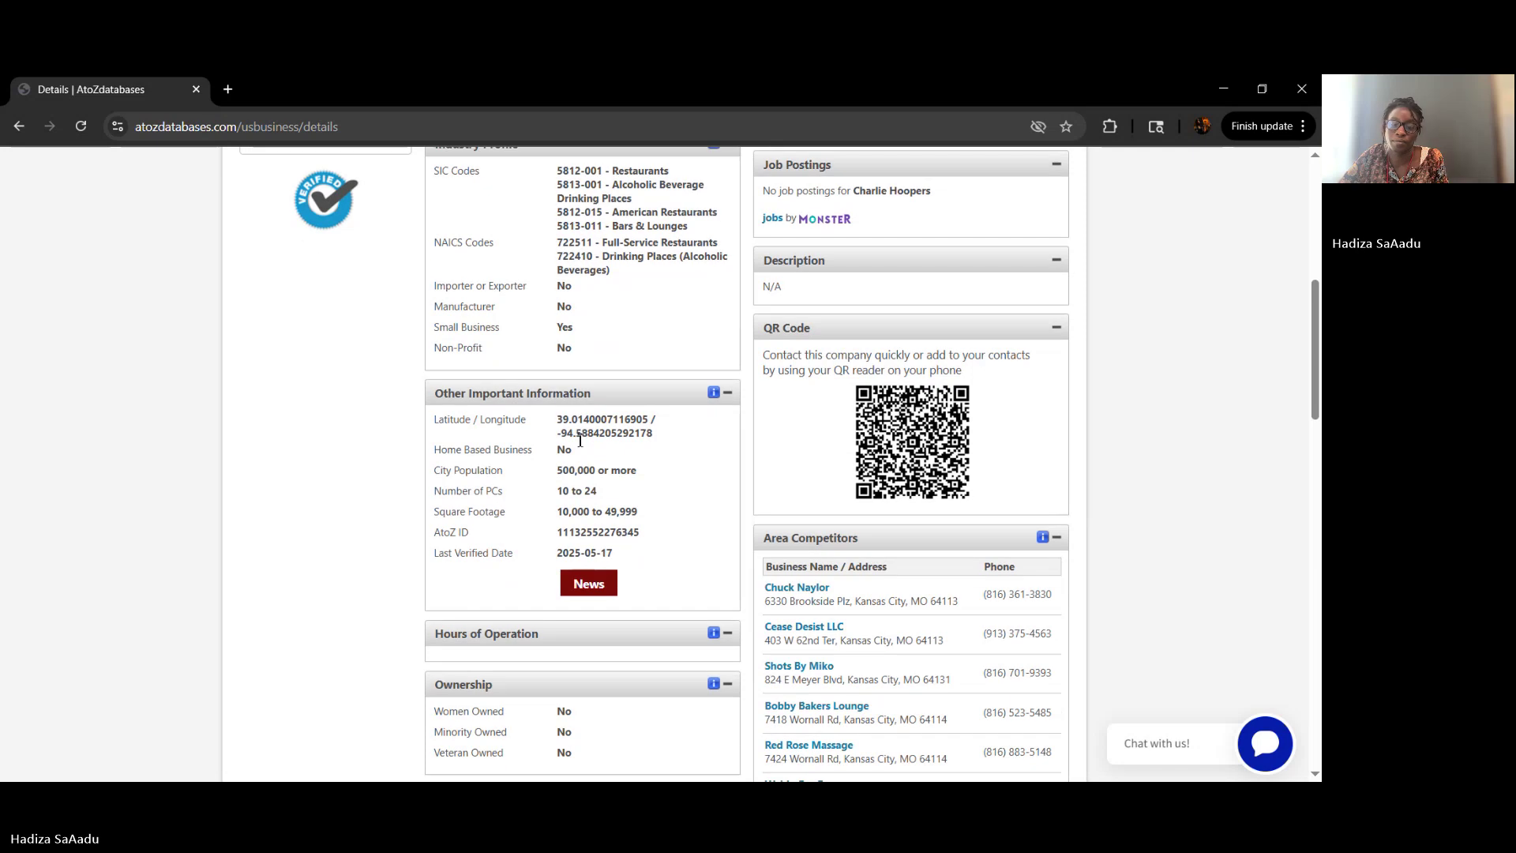
pyautogui.scroll(-1, 581, 439)
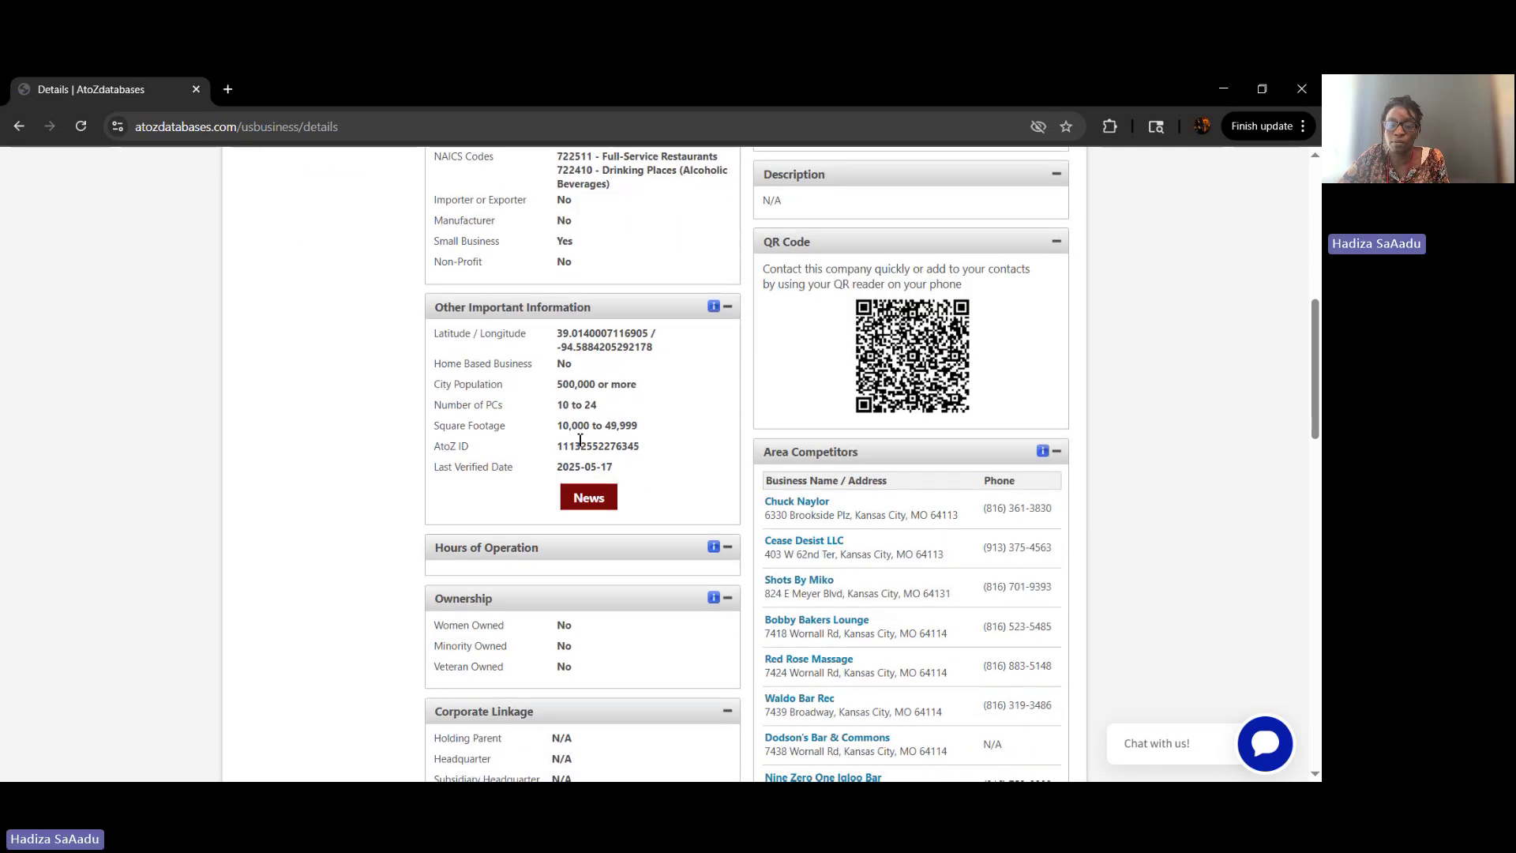
pyautogui.scroll(-3, 581, 440)
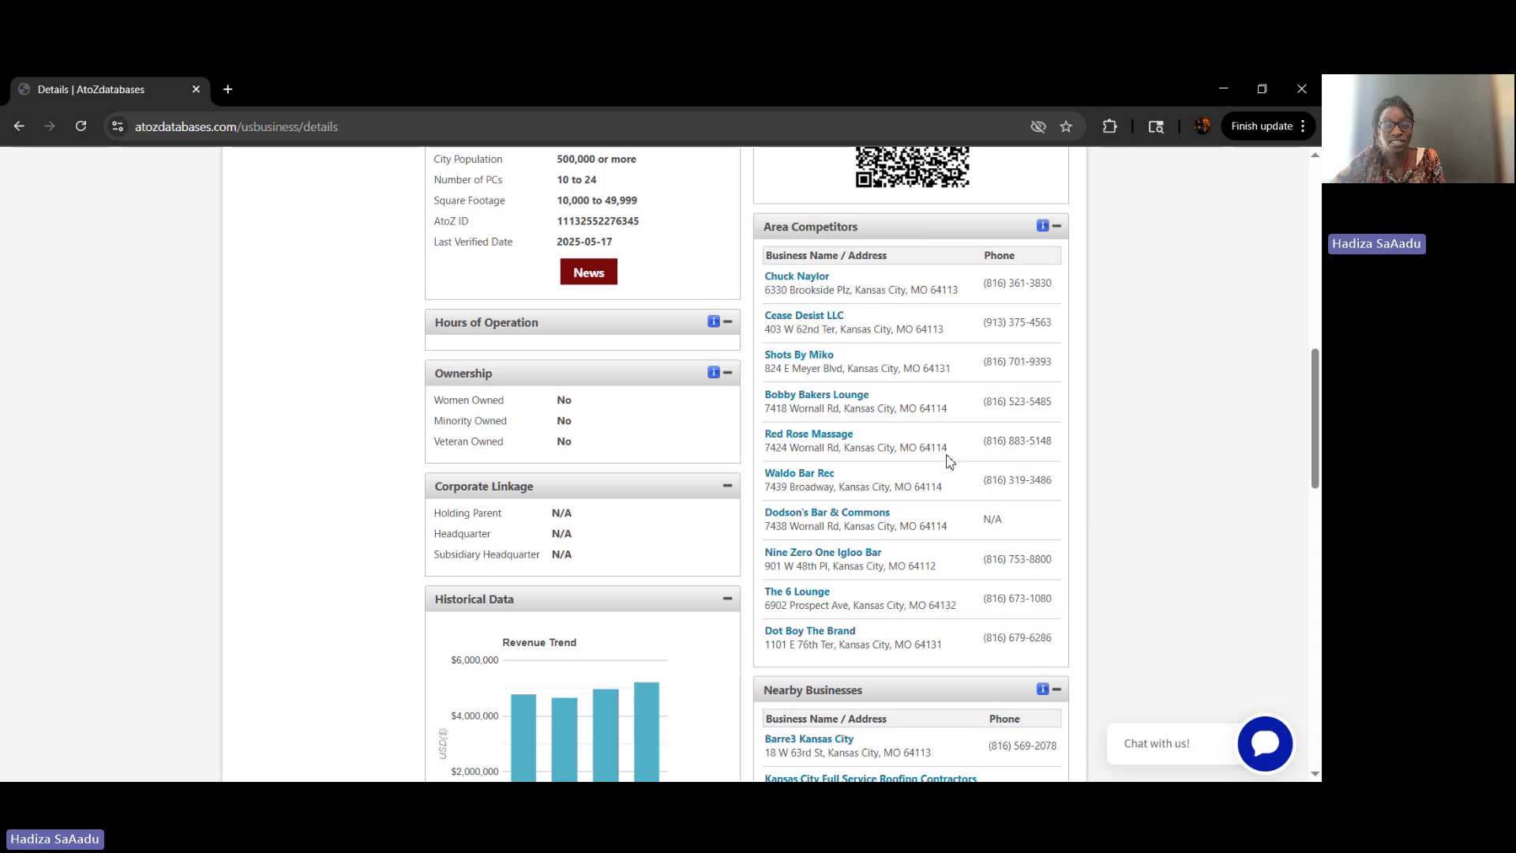
pyautogui.scroll(-3, 950, 461)
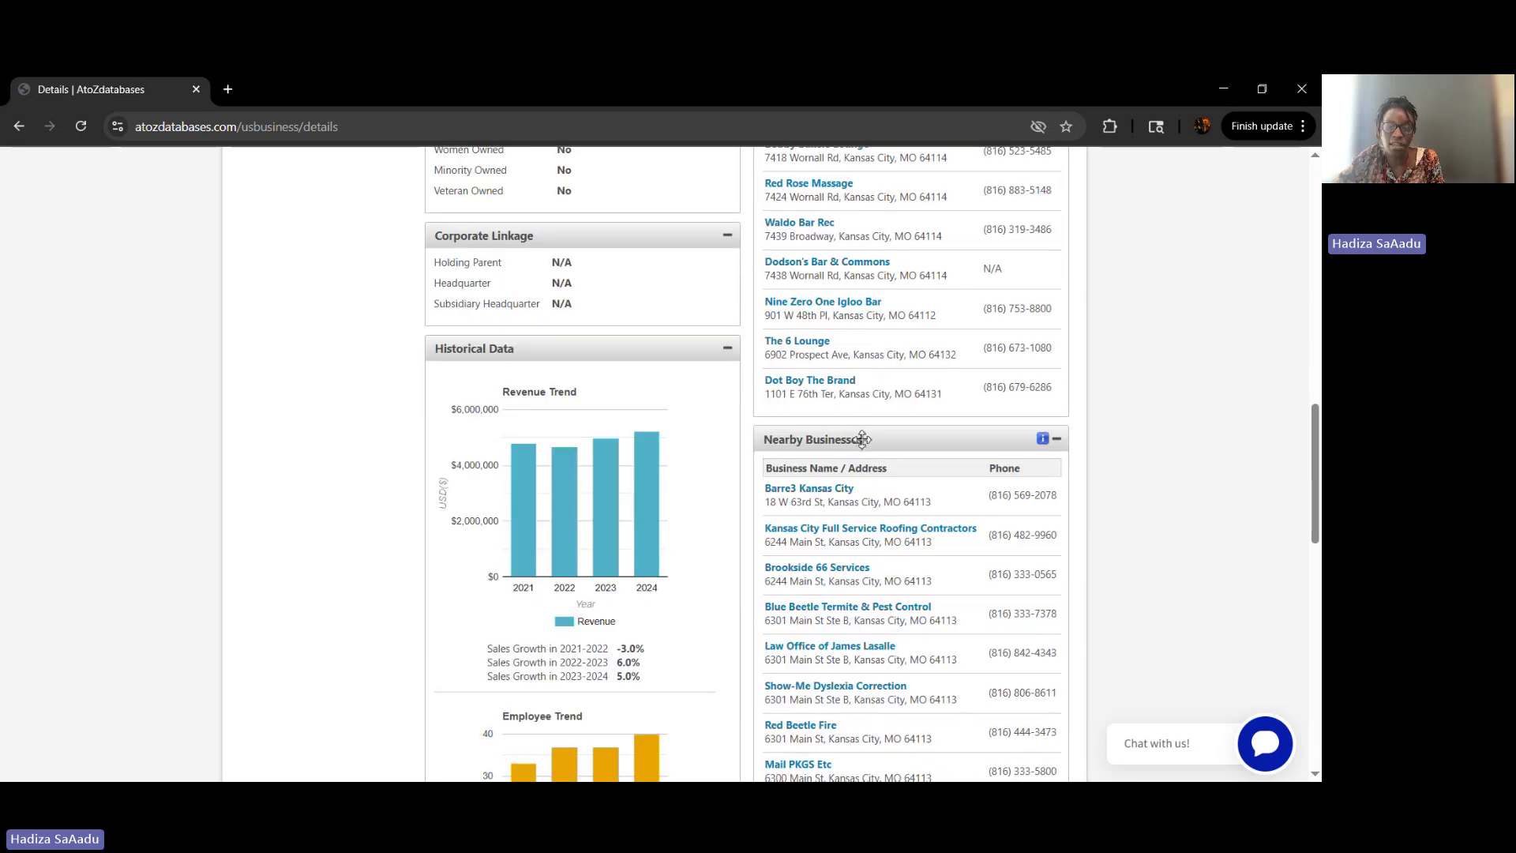
pyautogui.scroll(3, 862, 439)
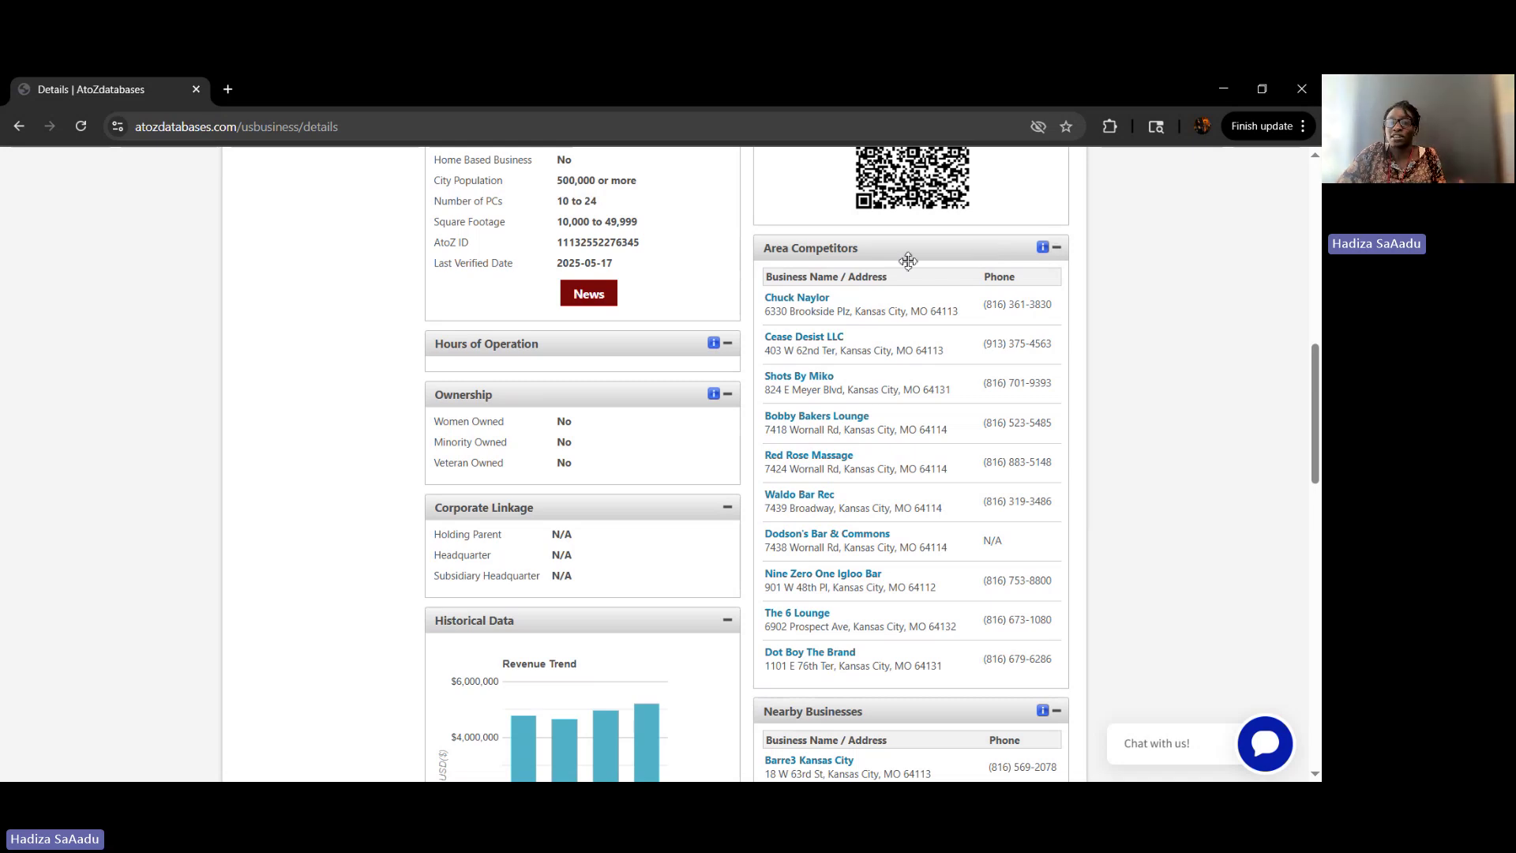
pyautogui.scroll(4, 908, 260)
pyautogui.scroll(6, 643, 303)
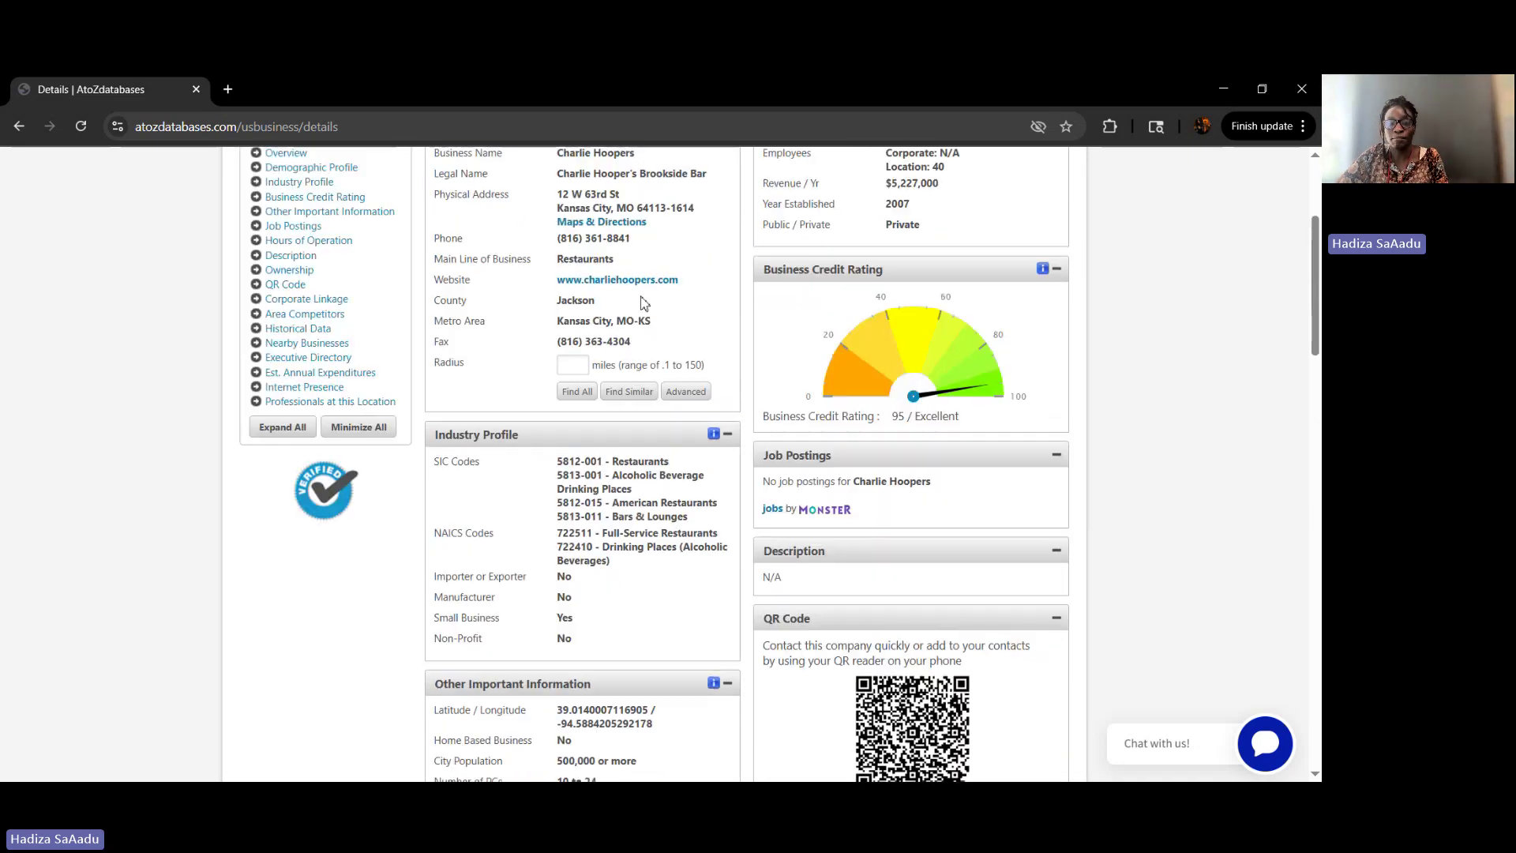
pyautogui.scroll(-1, 545, 439)
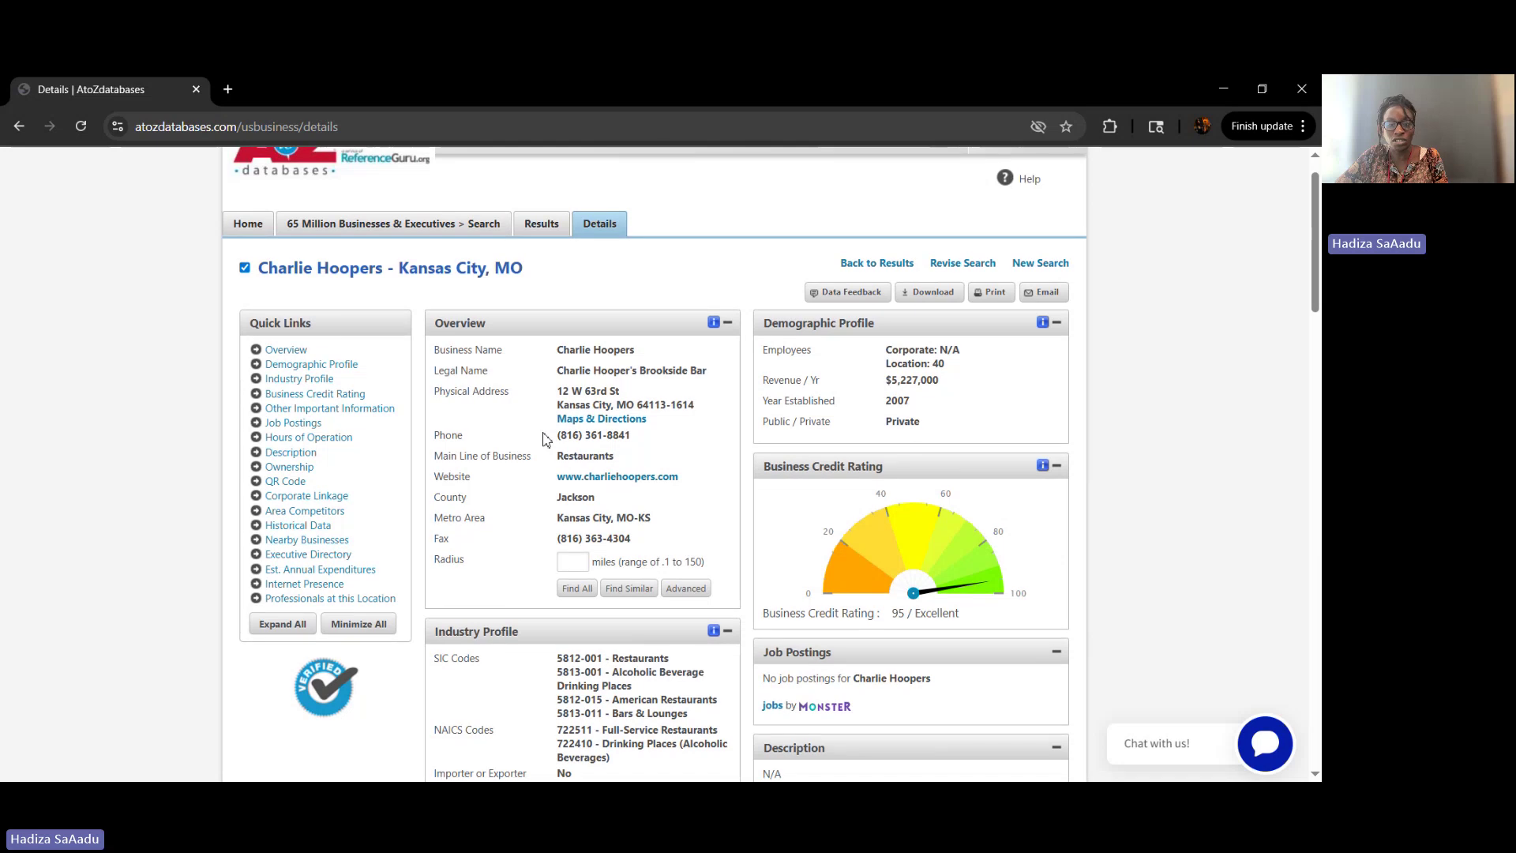
# Revisit the area competitors and industry profile, and inspect the 2021 revenue in the historical Revenue Trend chart.
pyautogui.scroll(-10, 545, 439)
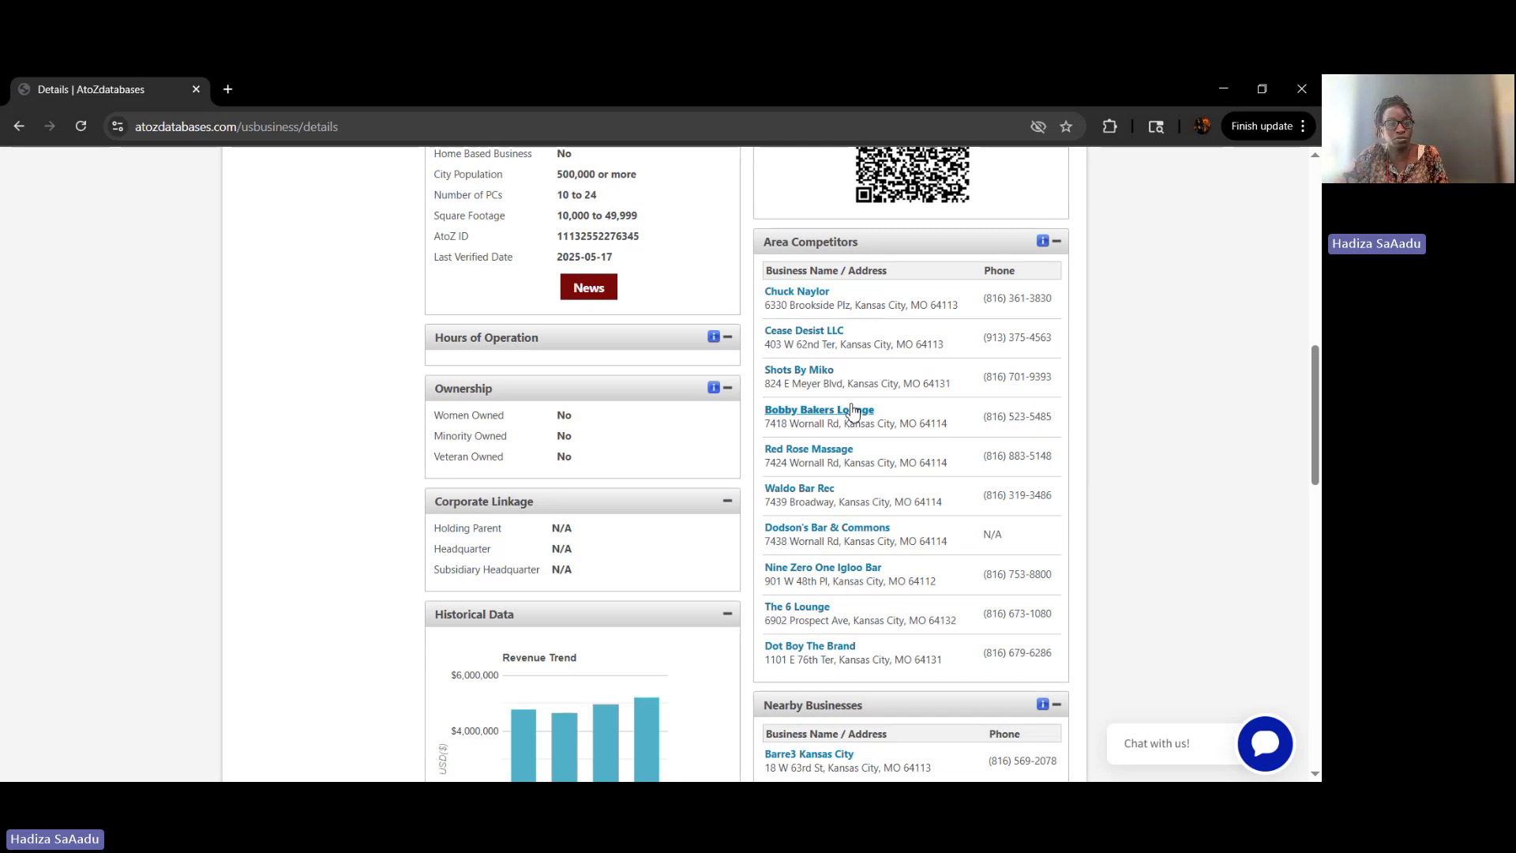
pyautogui.scroll(-2, 852, 409)
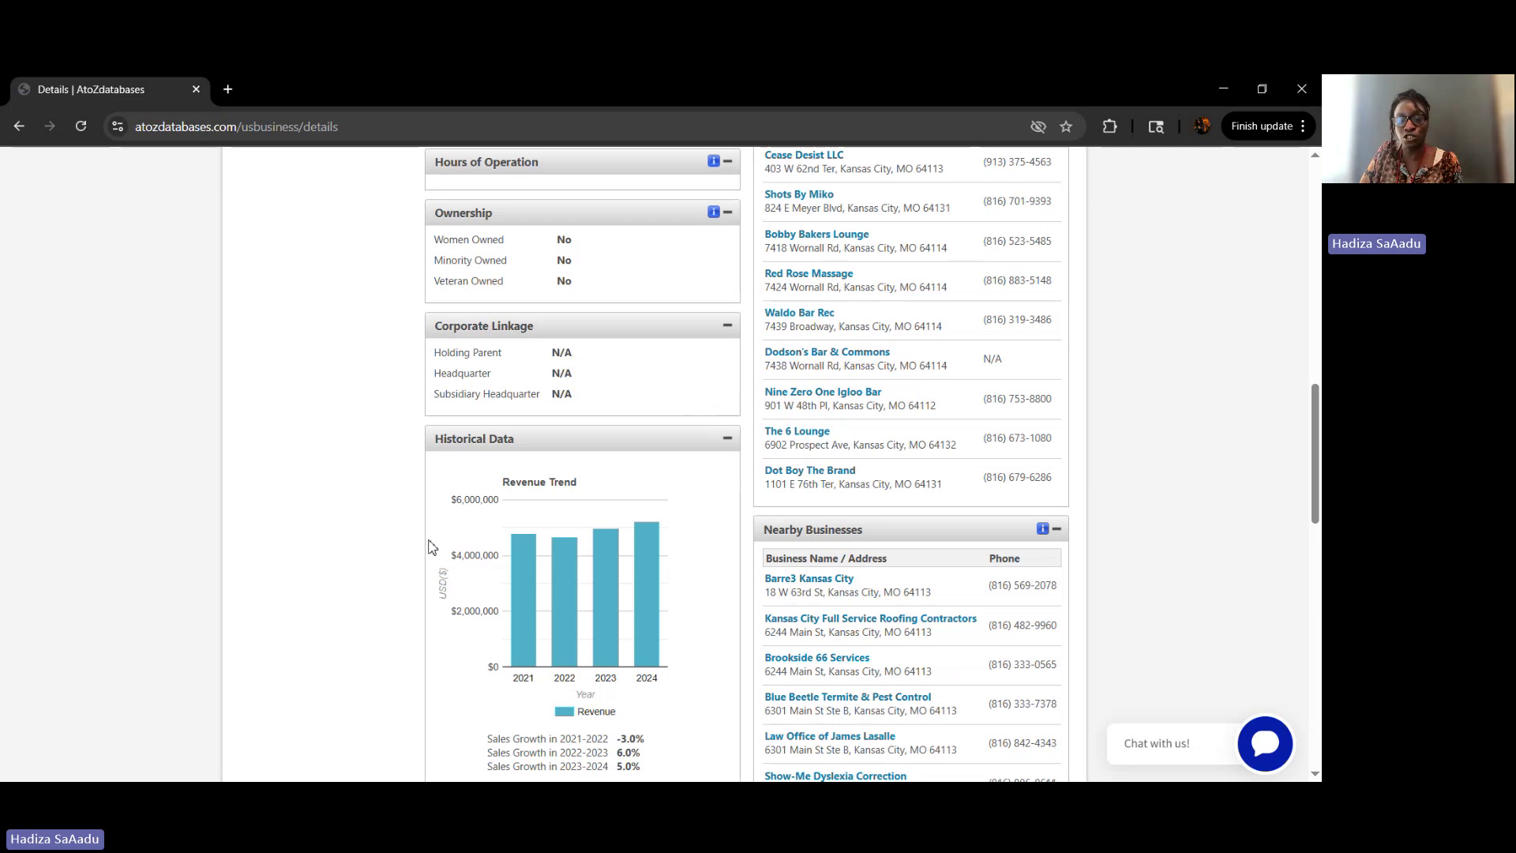
pyautogui.scroll(5, 430, 547)
pyautogui.scroll(5, 430, 545)
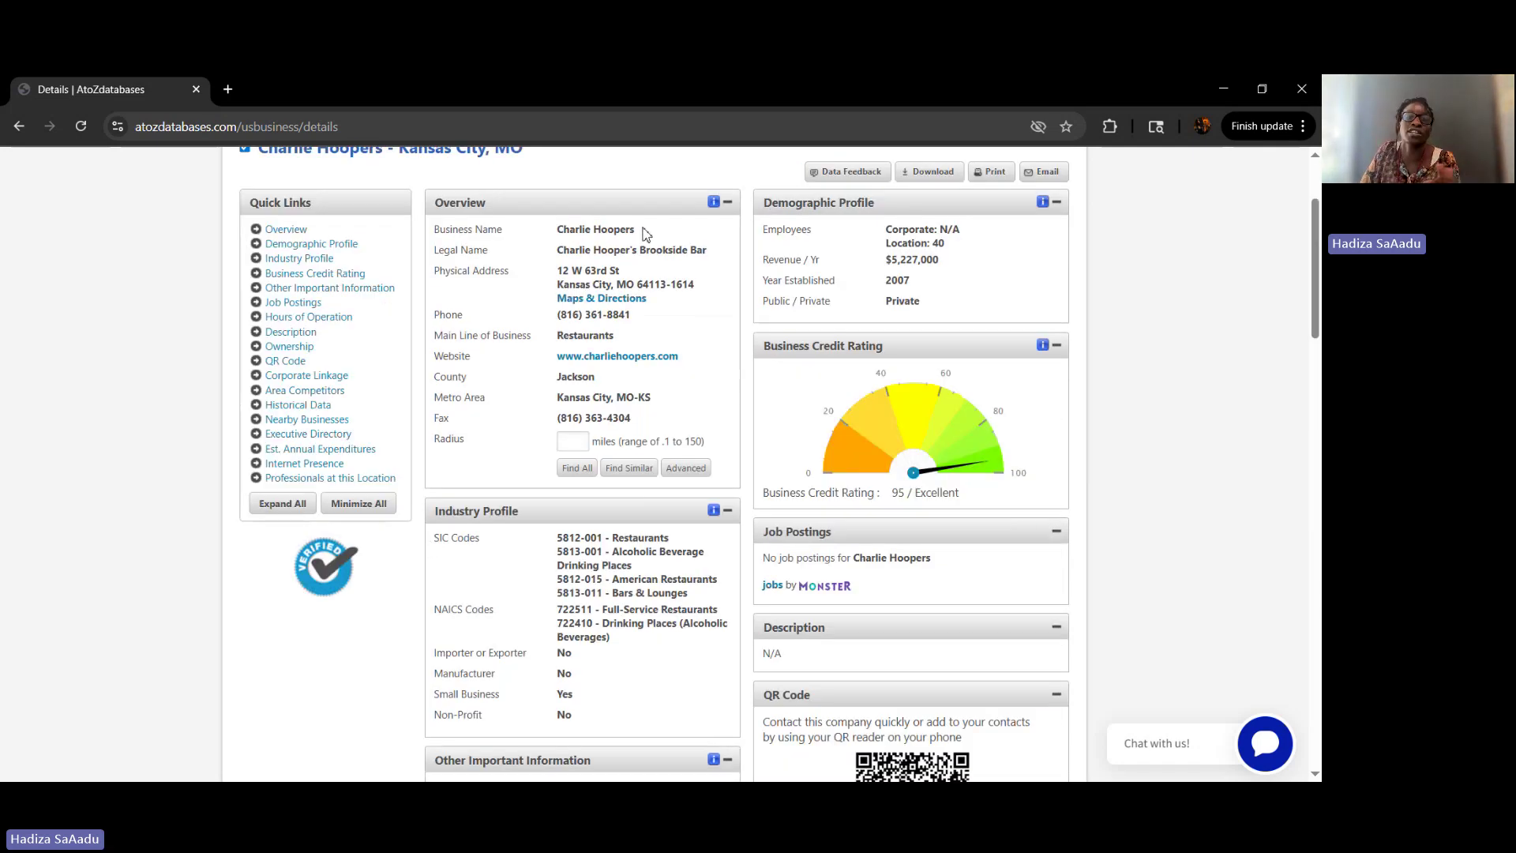
pyautogui.scroll(-2, 643, 231)
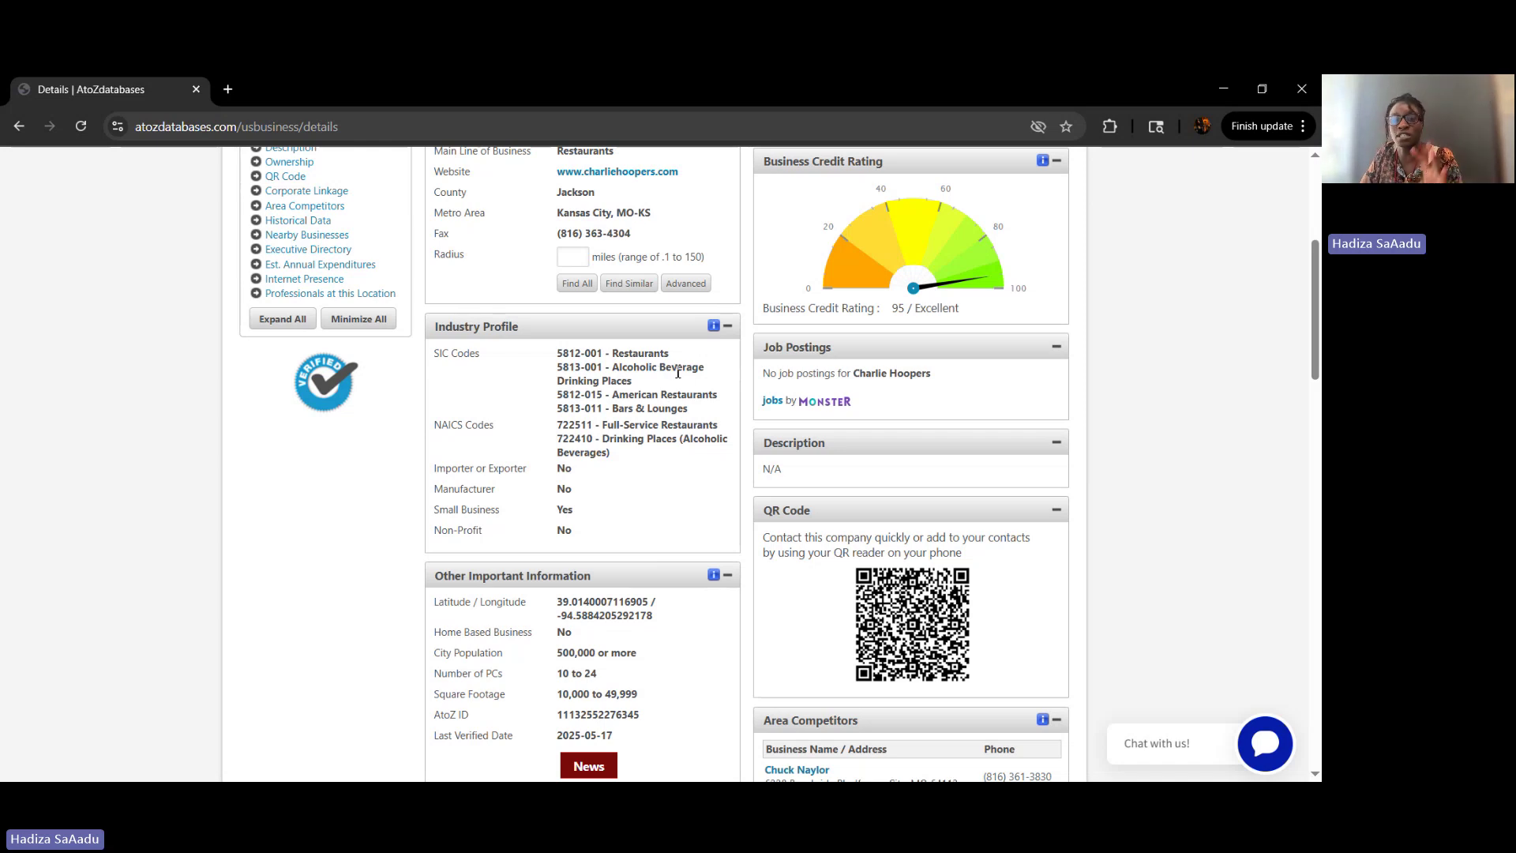
pyautogui.scroll(-10, 677, 373)
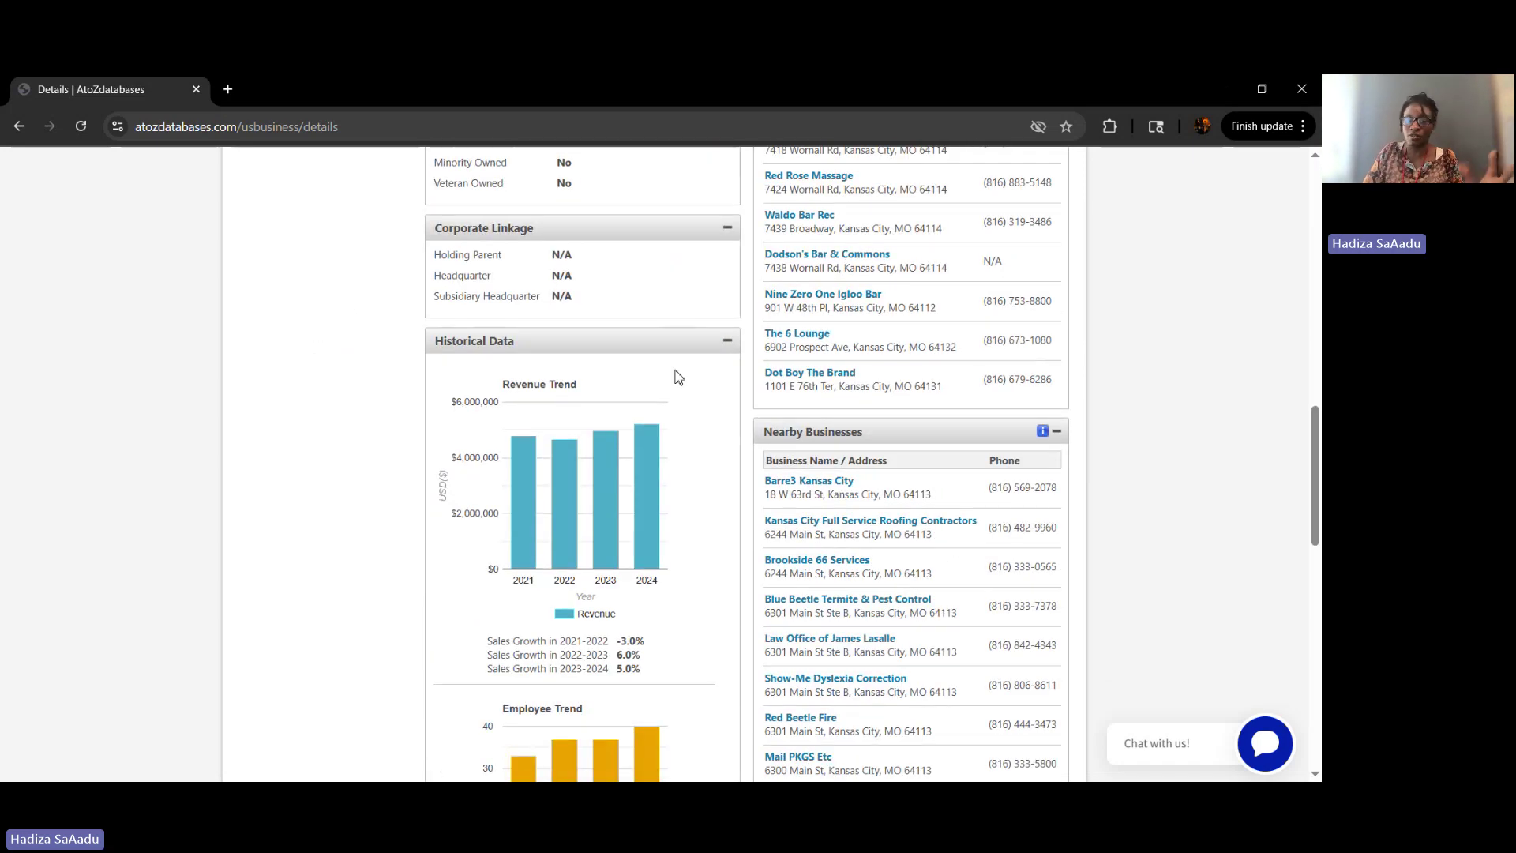
pyautogui.moveTo(520, 551)
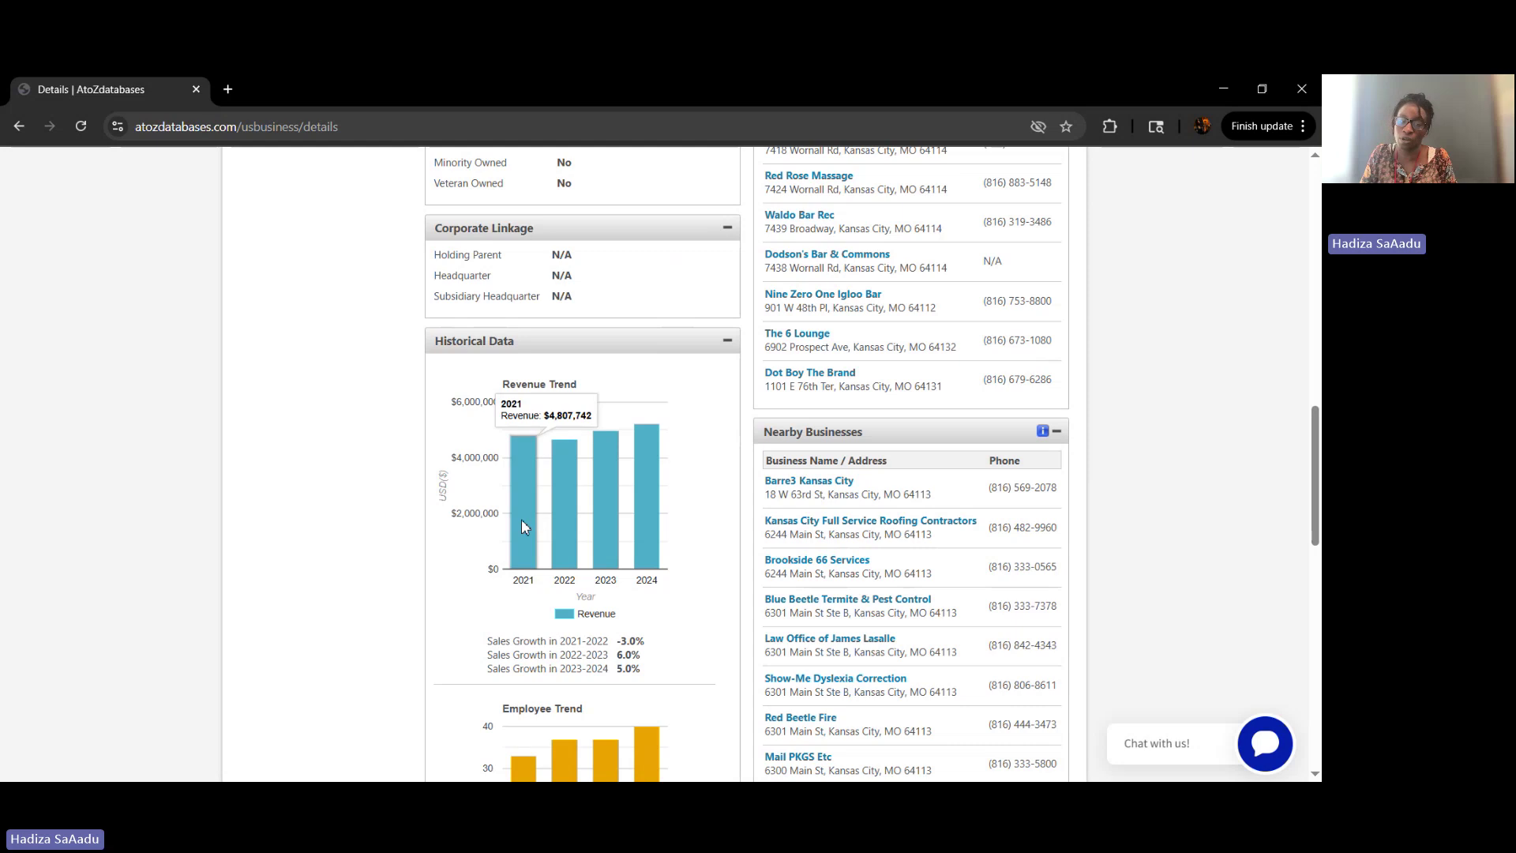
# Inspect the 2022 to 2024 bars in the Revenue Trend chart and review the Employee Trend chart with its growth rates.
pyautogui.moveTo(564, 521)
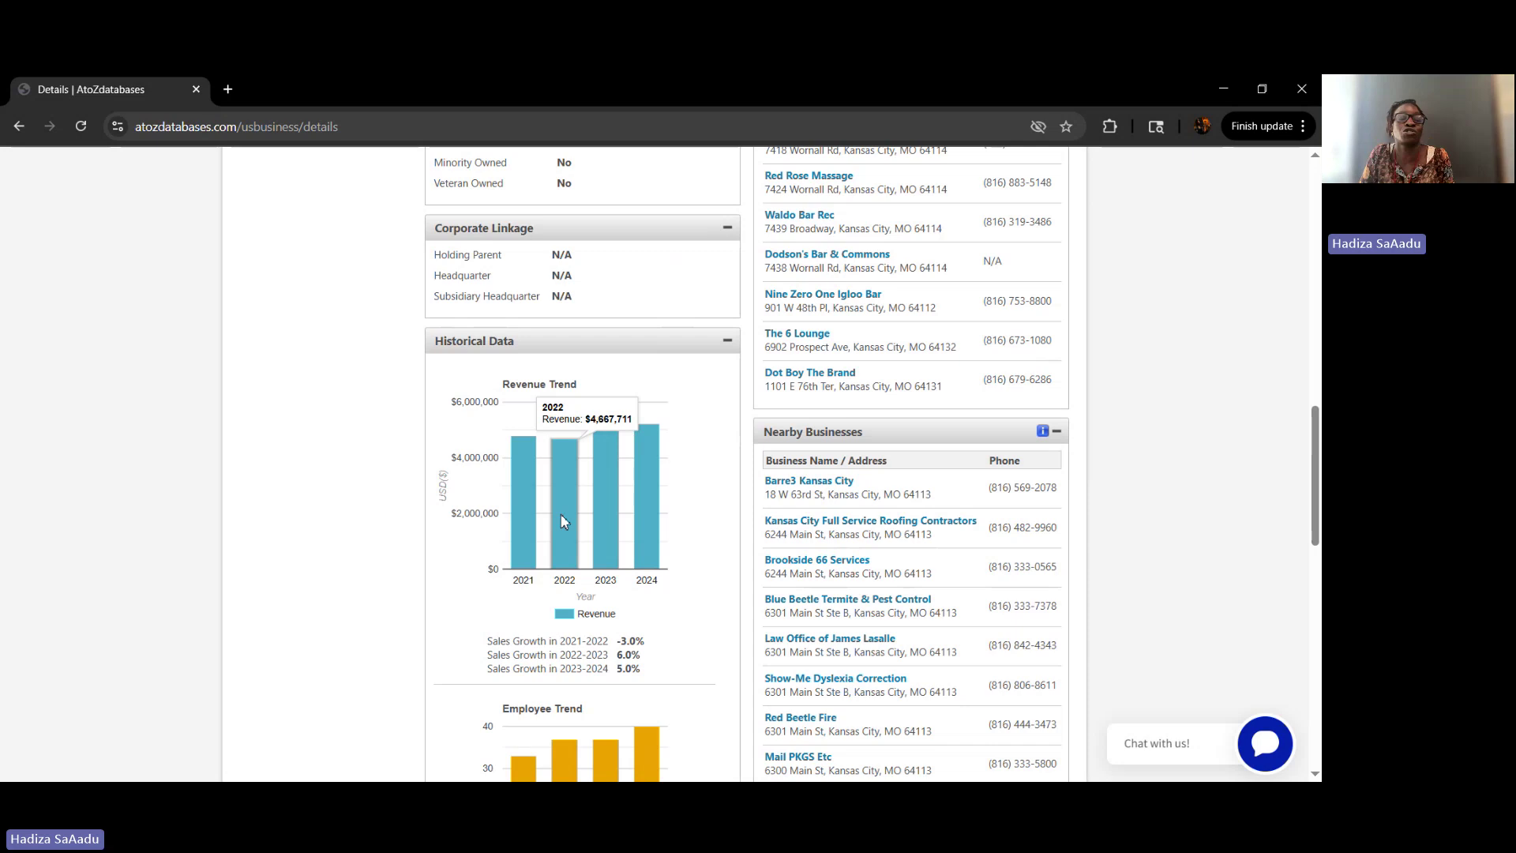
pyautogui.moveTo(597, 484)
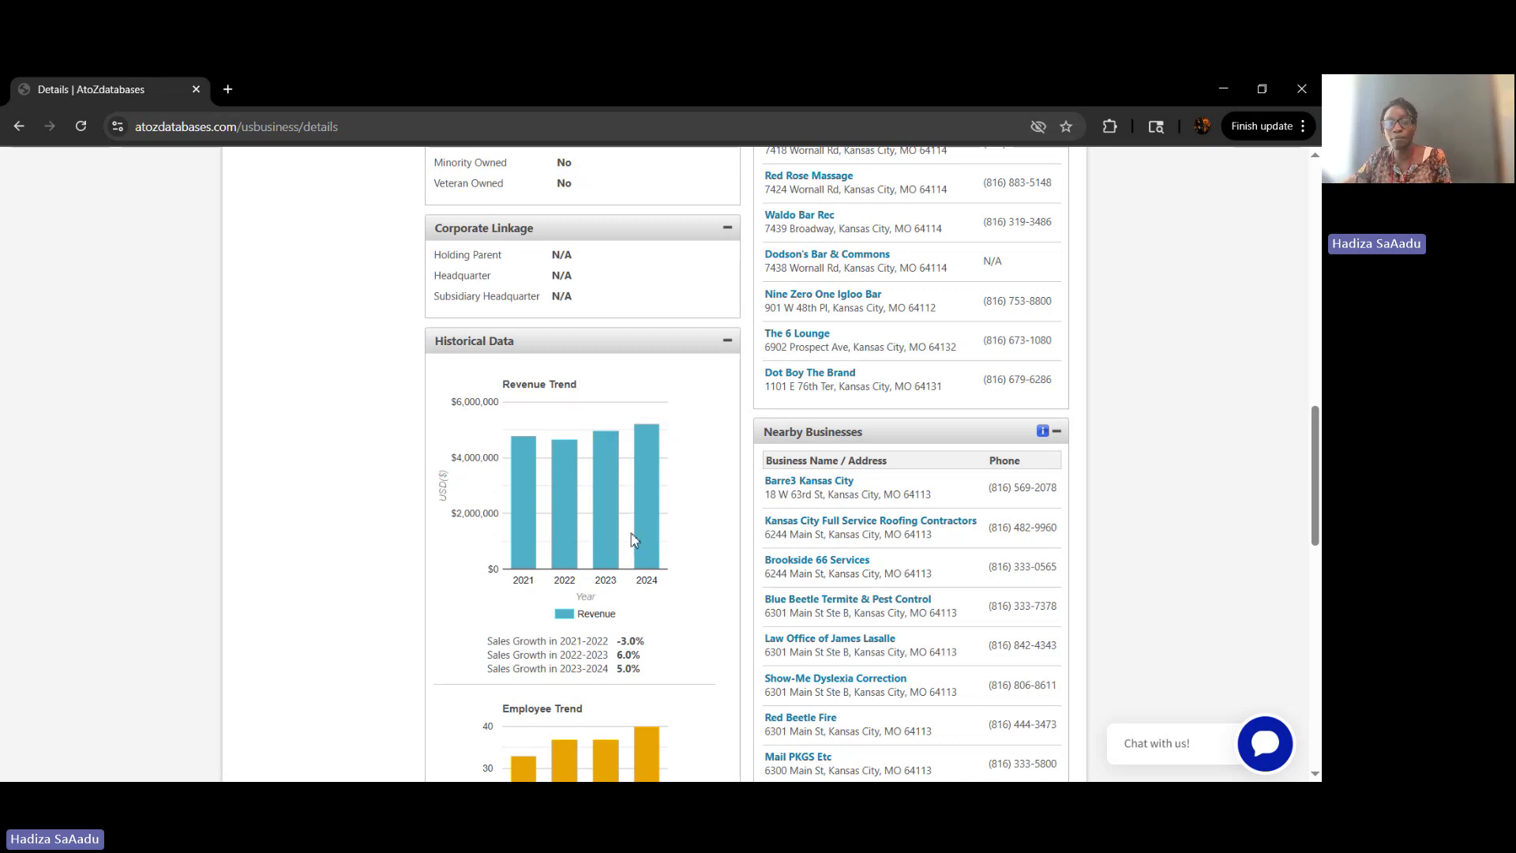
pyautogui.moveTo(644, 535)
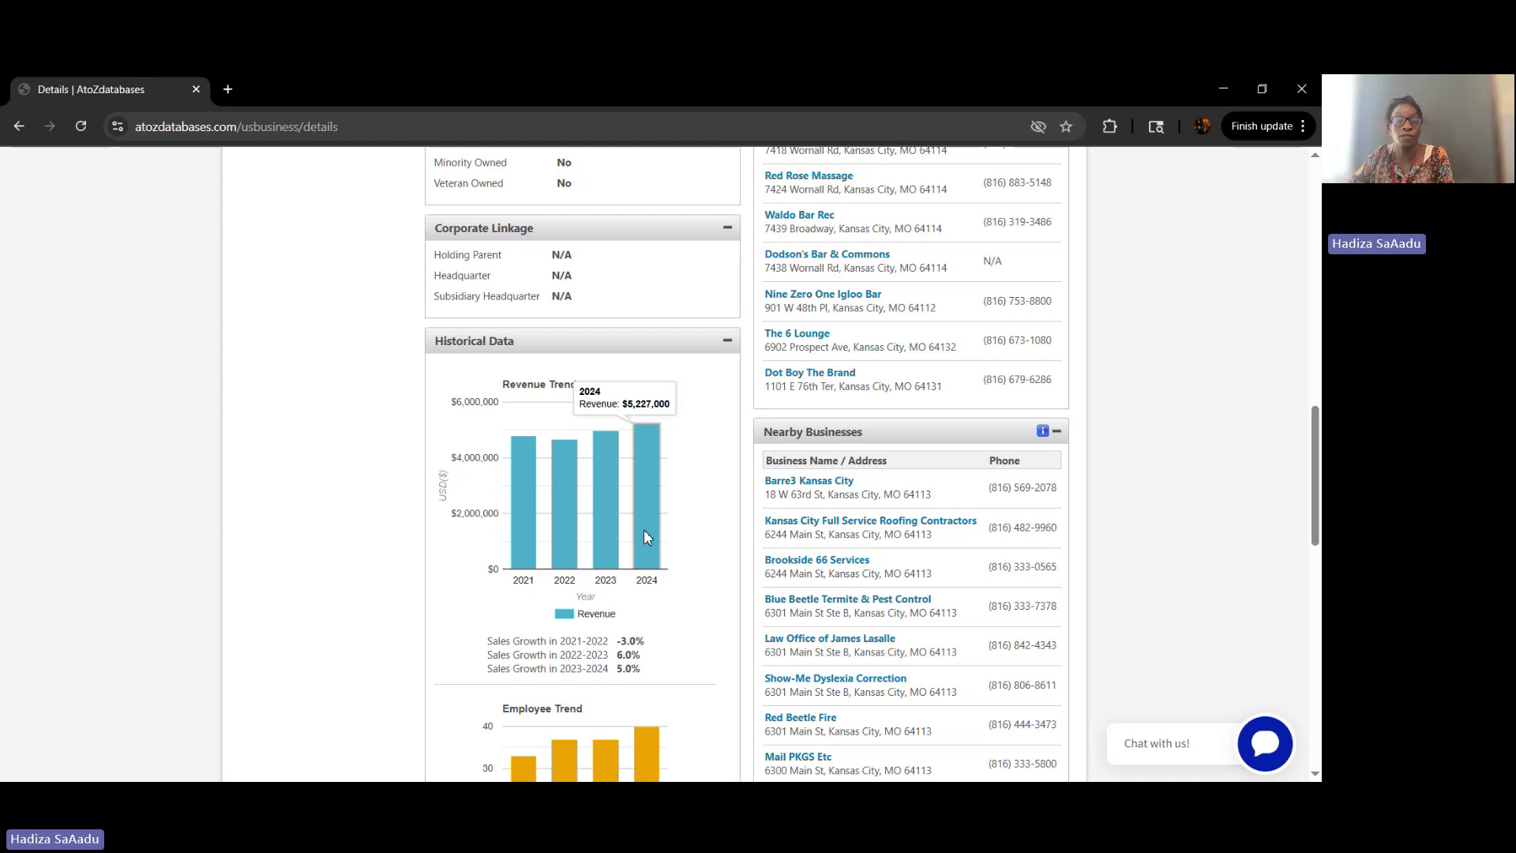
pyautogui.scroll(-1, 644, 536)
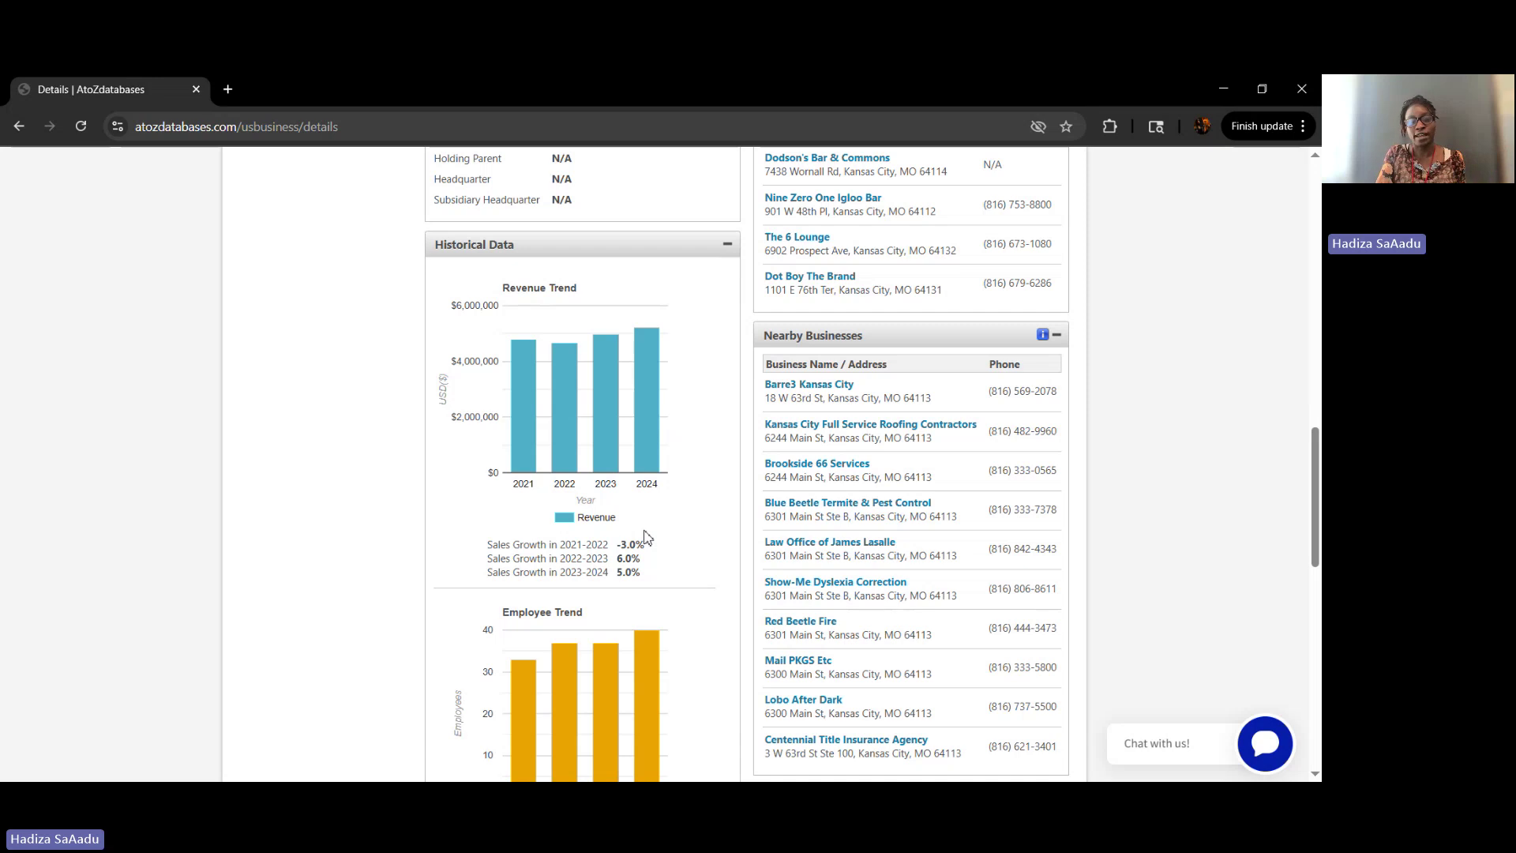
pyautogui.scroll(-1, 644, 536)
pyautogui.scroll(-1, 626, 605)
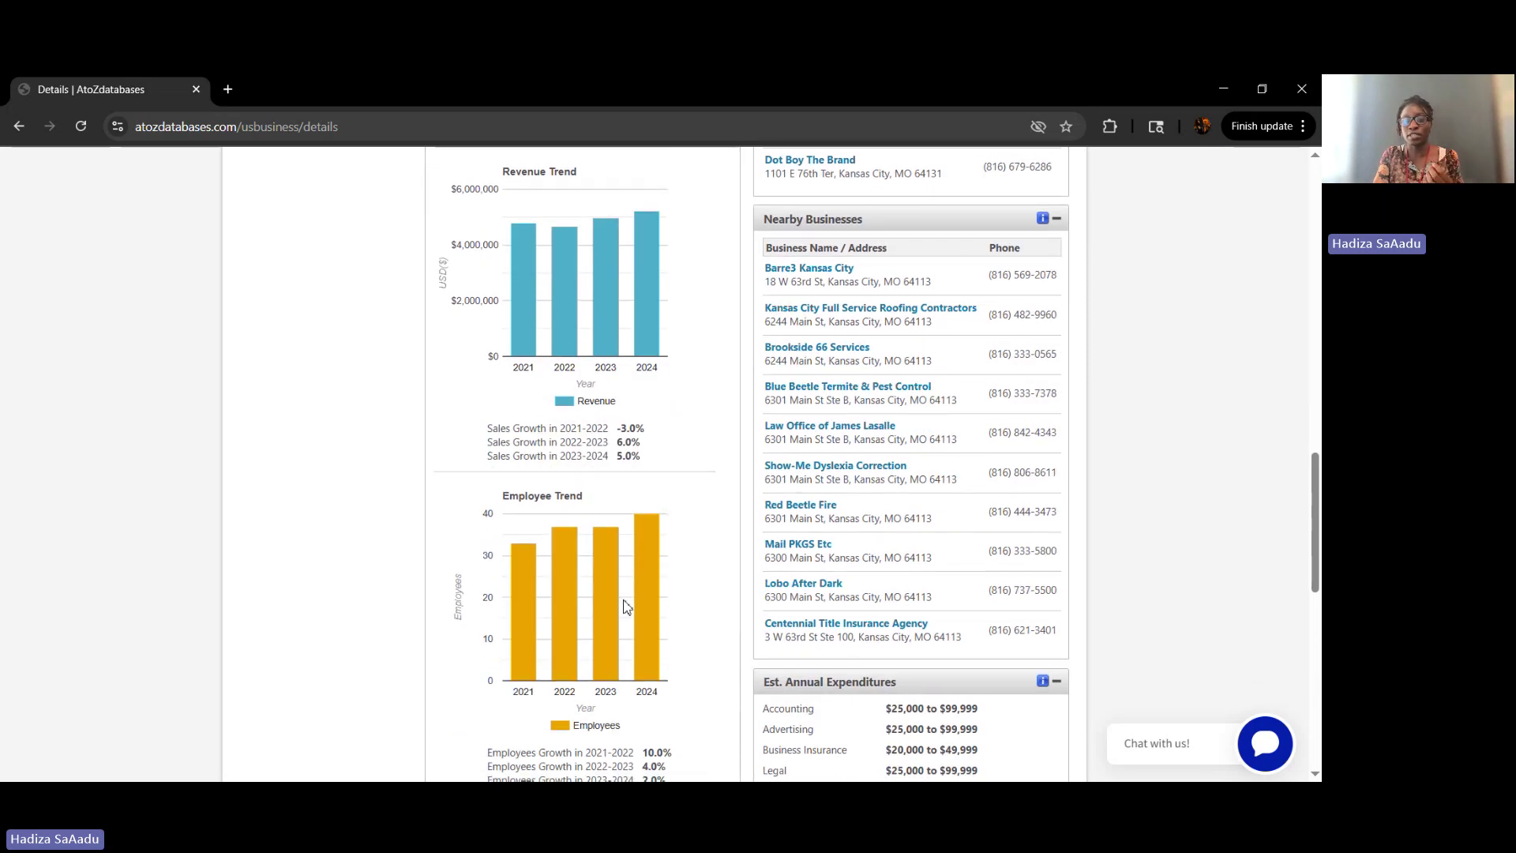
pyautogui.moveTo(652, 606)
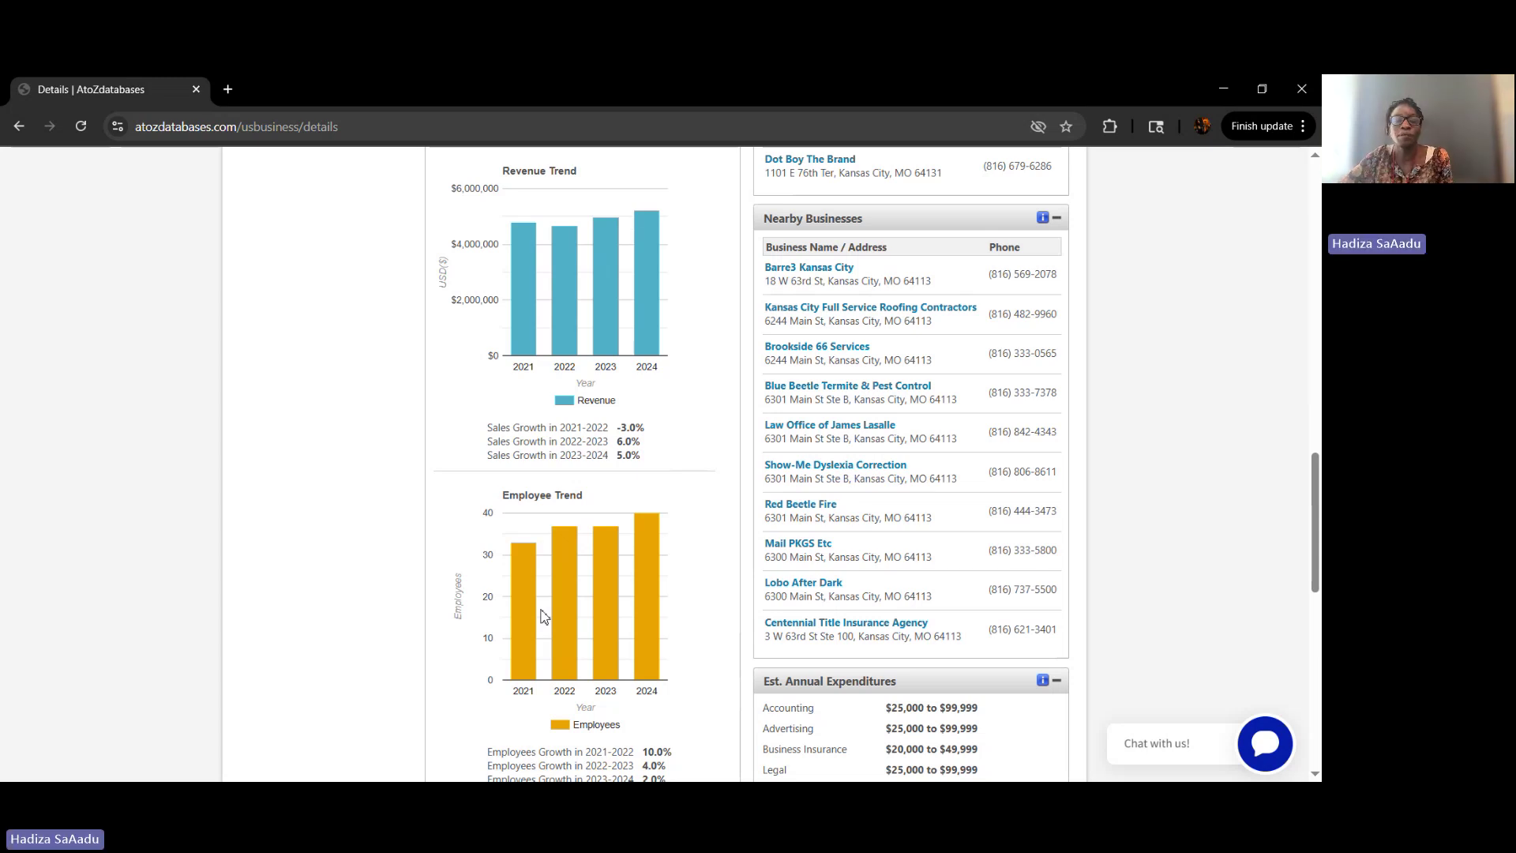
pyautogui.scroll(-1, 544, 616)
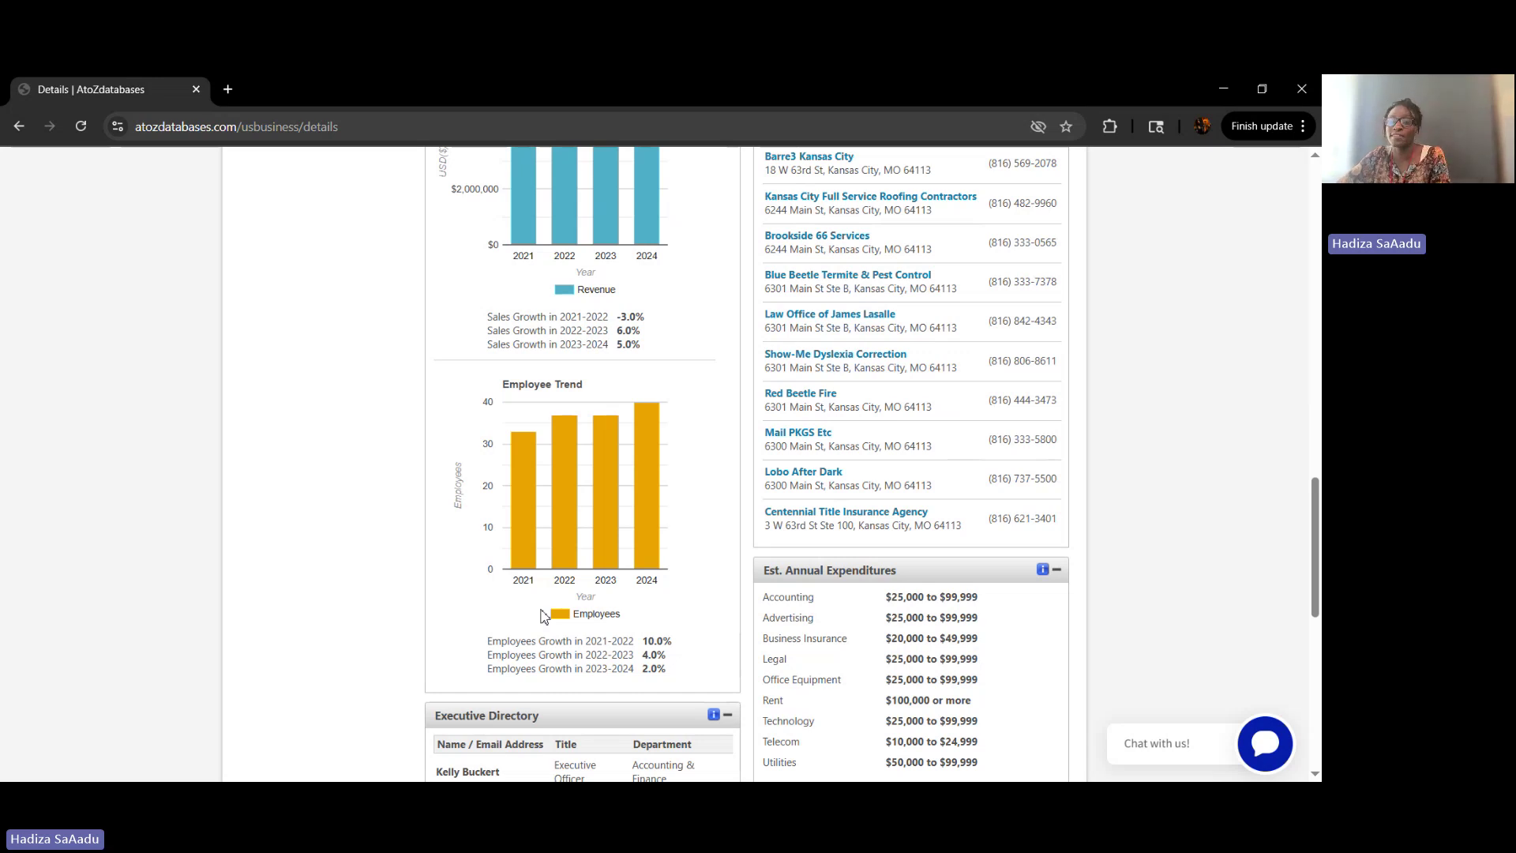
# Return to the record's overview, open the Charlie Hoopers website from it, and dismiss the special-event pop-up.
pyautogui.scroll(10, 474, 308)
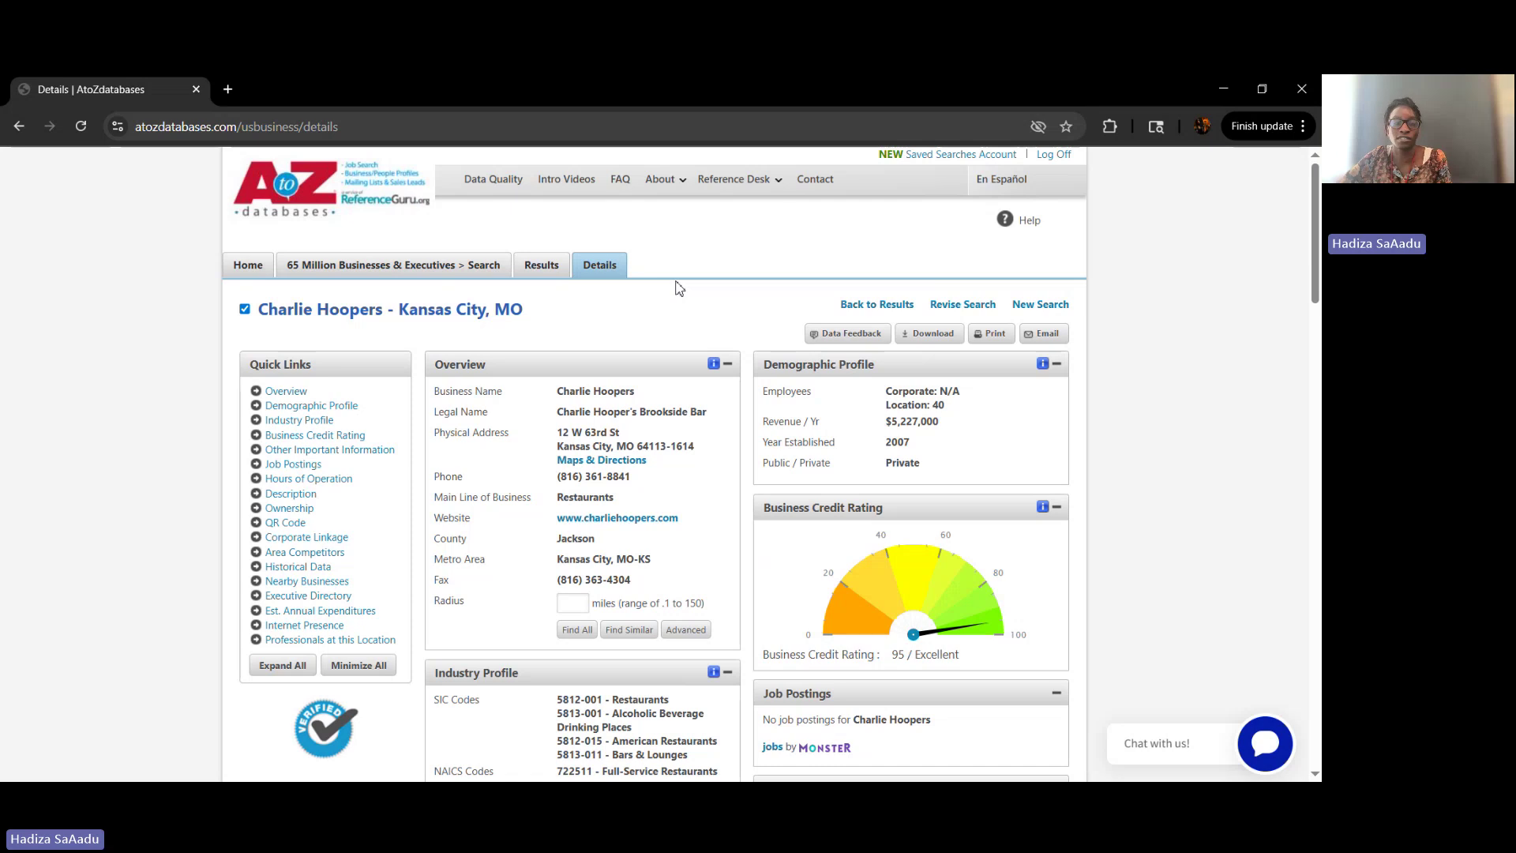
pyautogui.scroll(-9, 677, 288)
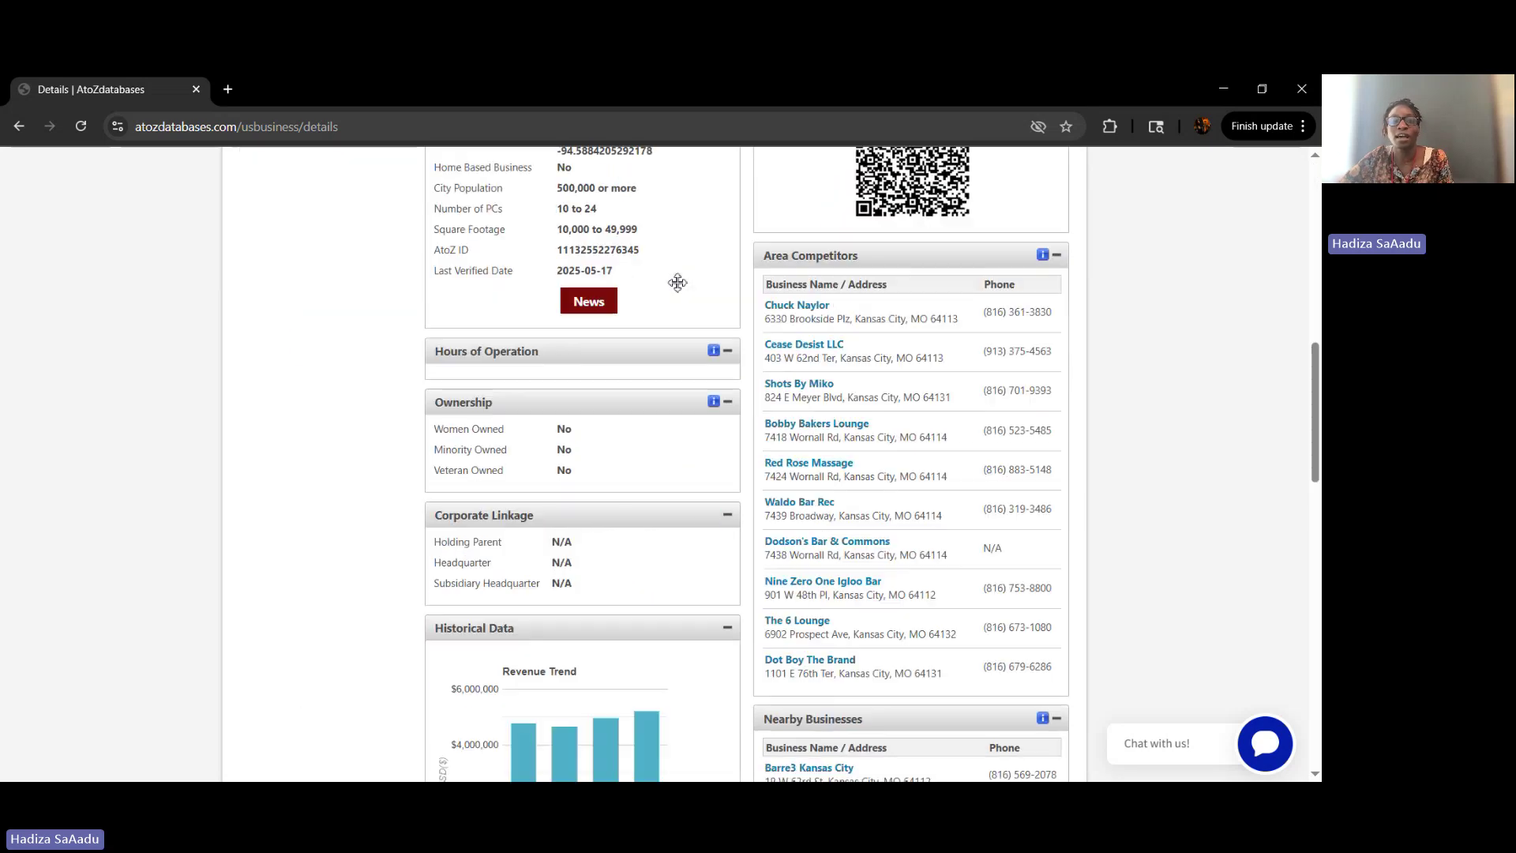
pyautogui.scroll(5, 677, 288)
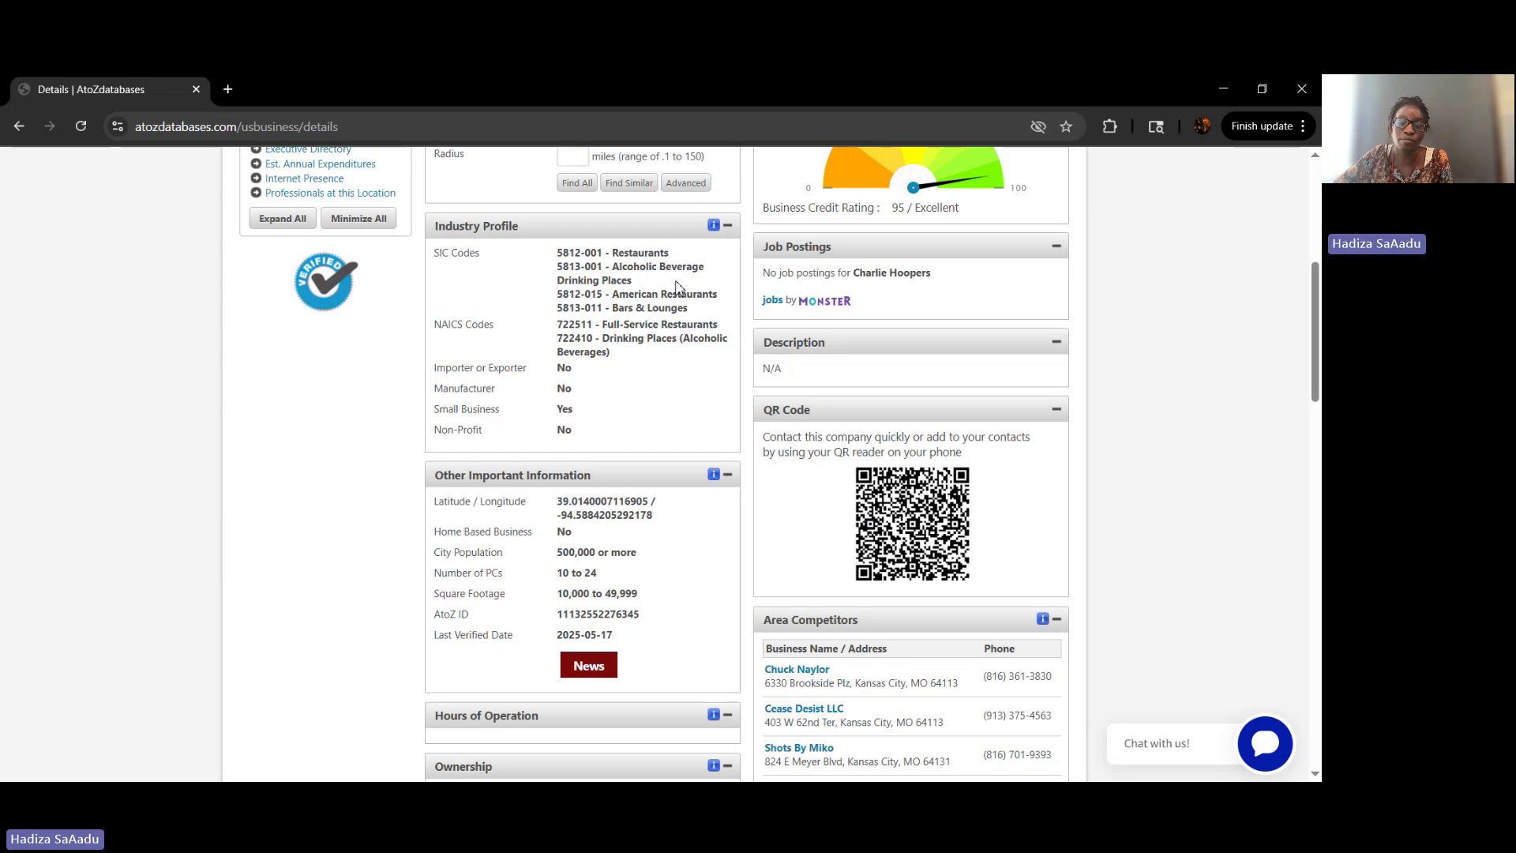
pyautogui.scroll(4, 675, 288)
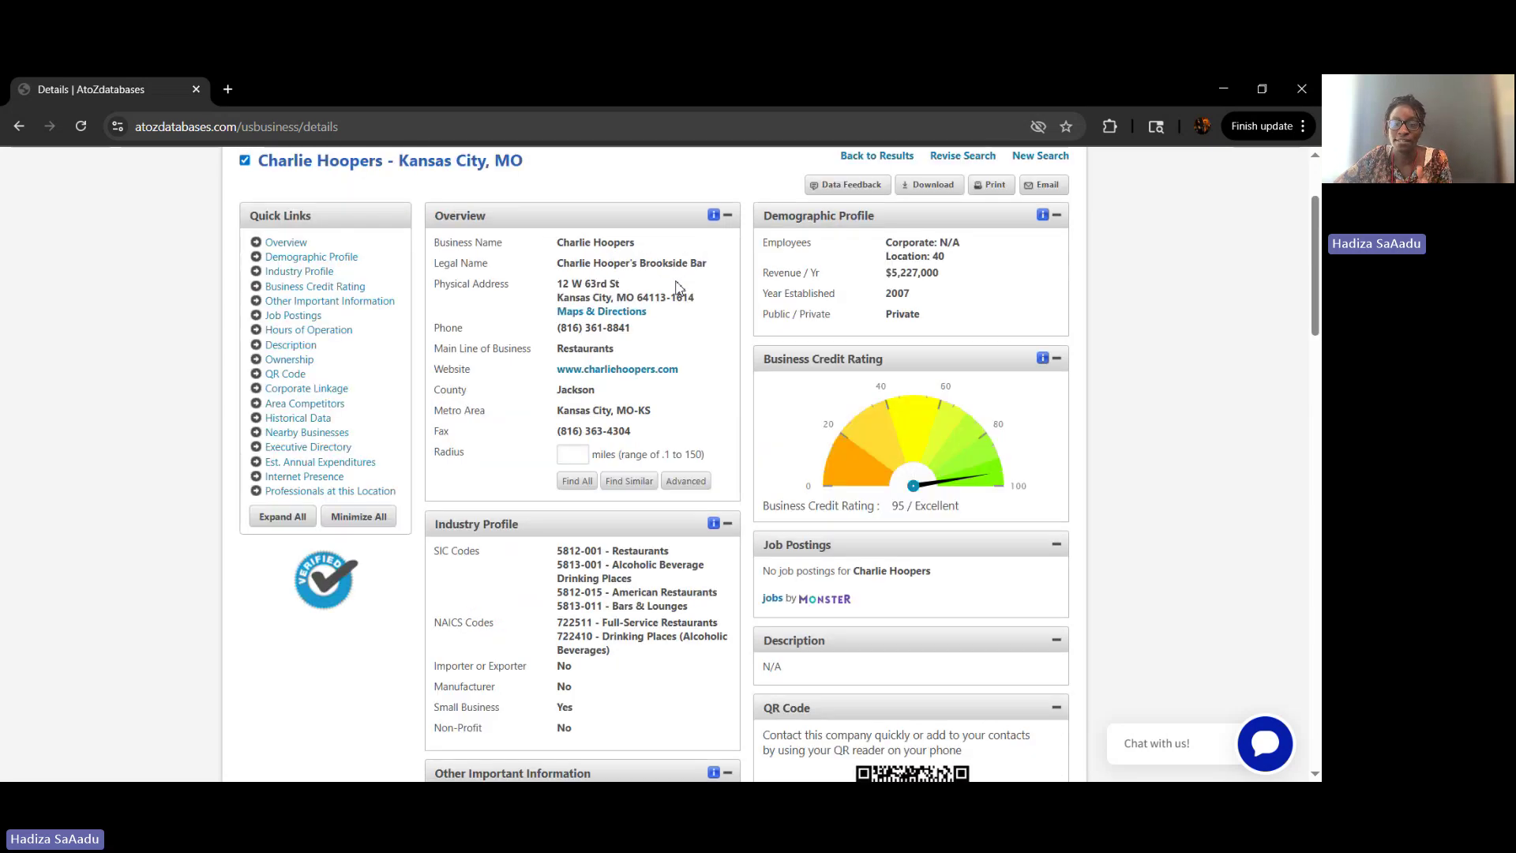
pyautogui.click(647, 377)
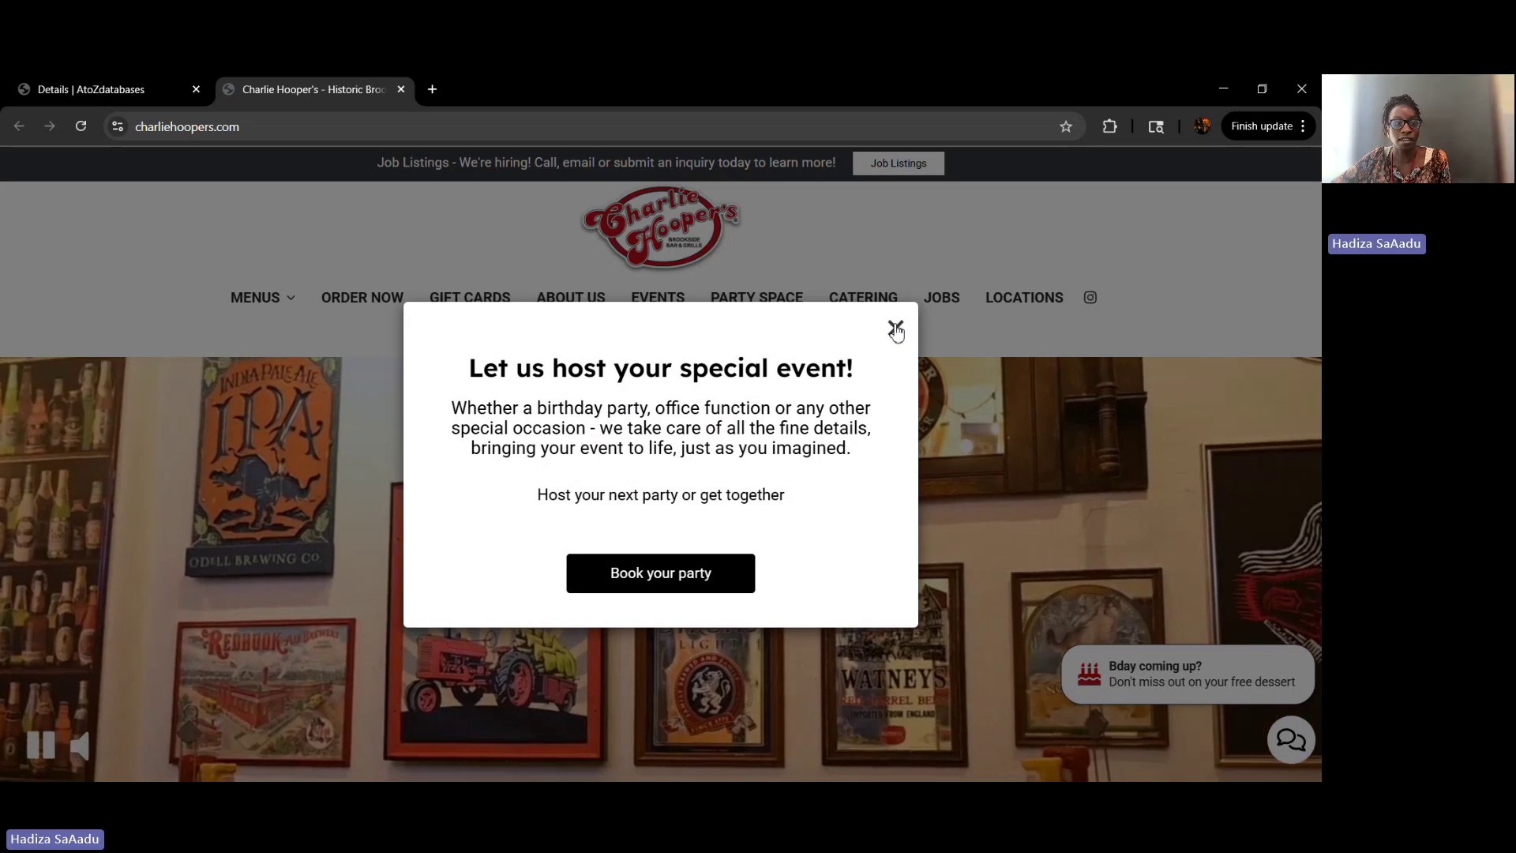
pyautogui.click(895, 330)
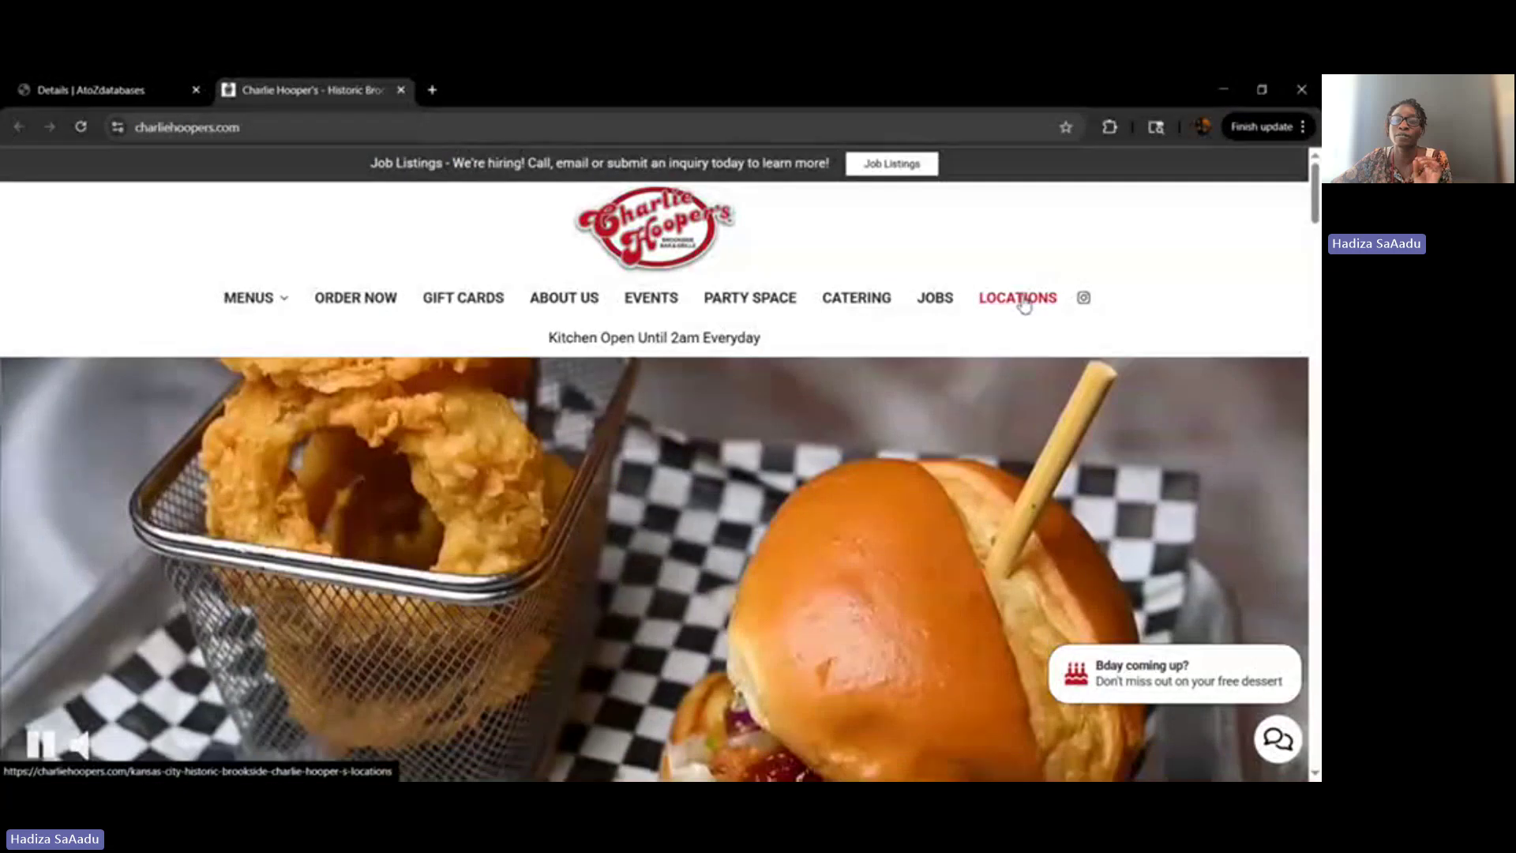
# Open the restaurant website's Locations page and look through the entries for Charlie Hooper's and Lew's Grill and Bar.
pyautogui.click(1023, 303)
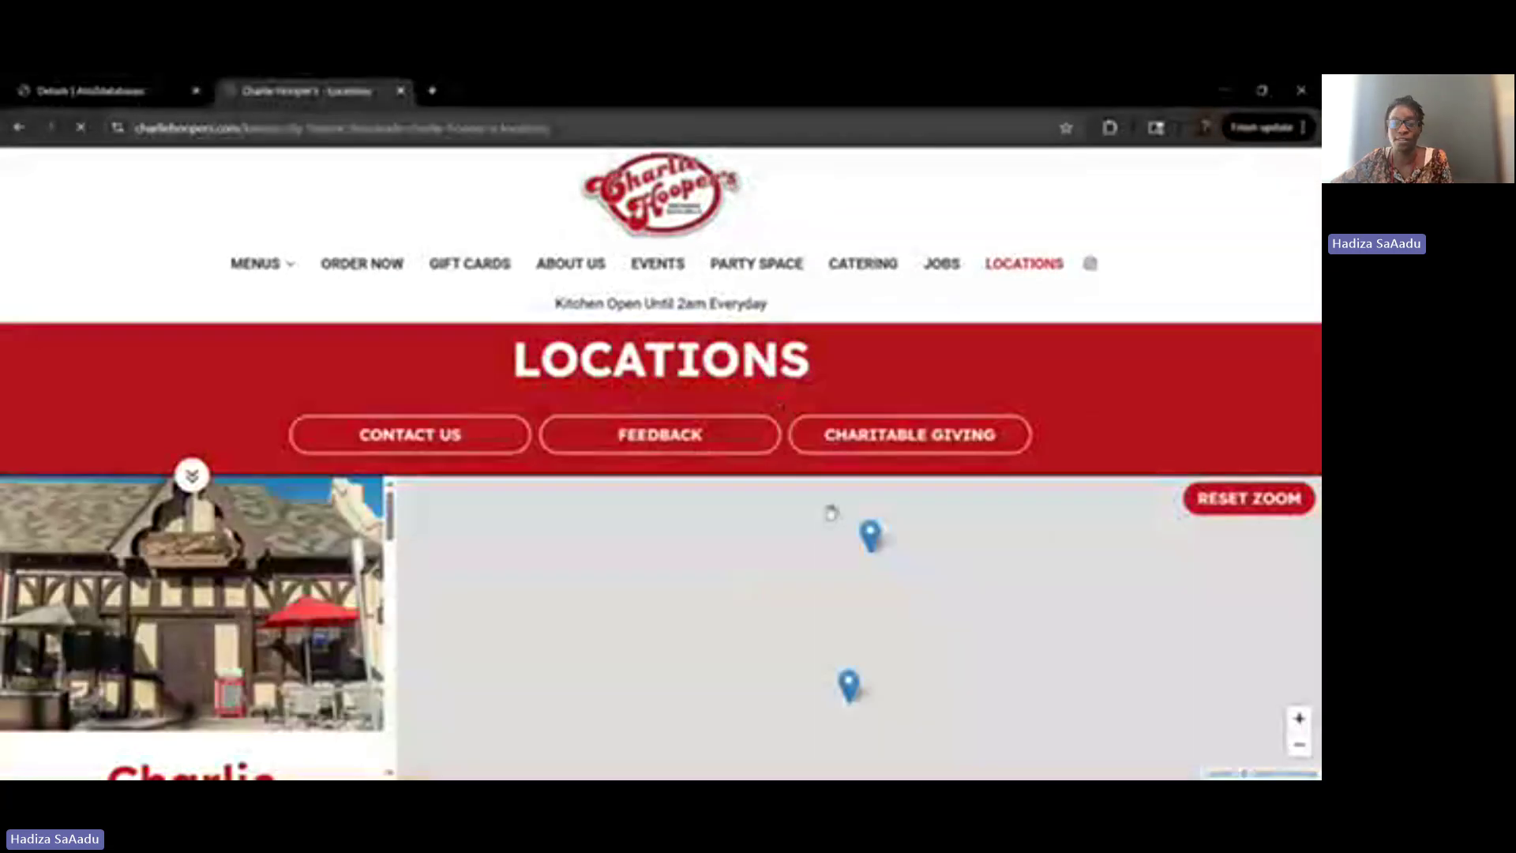
pyautogui.scroll(-2, 818, 489)
pyautogui.scroll(-3, 304, 524)
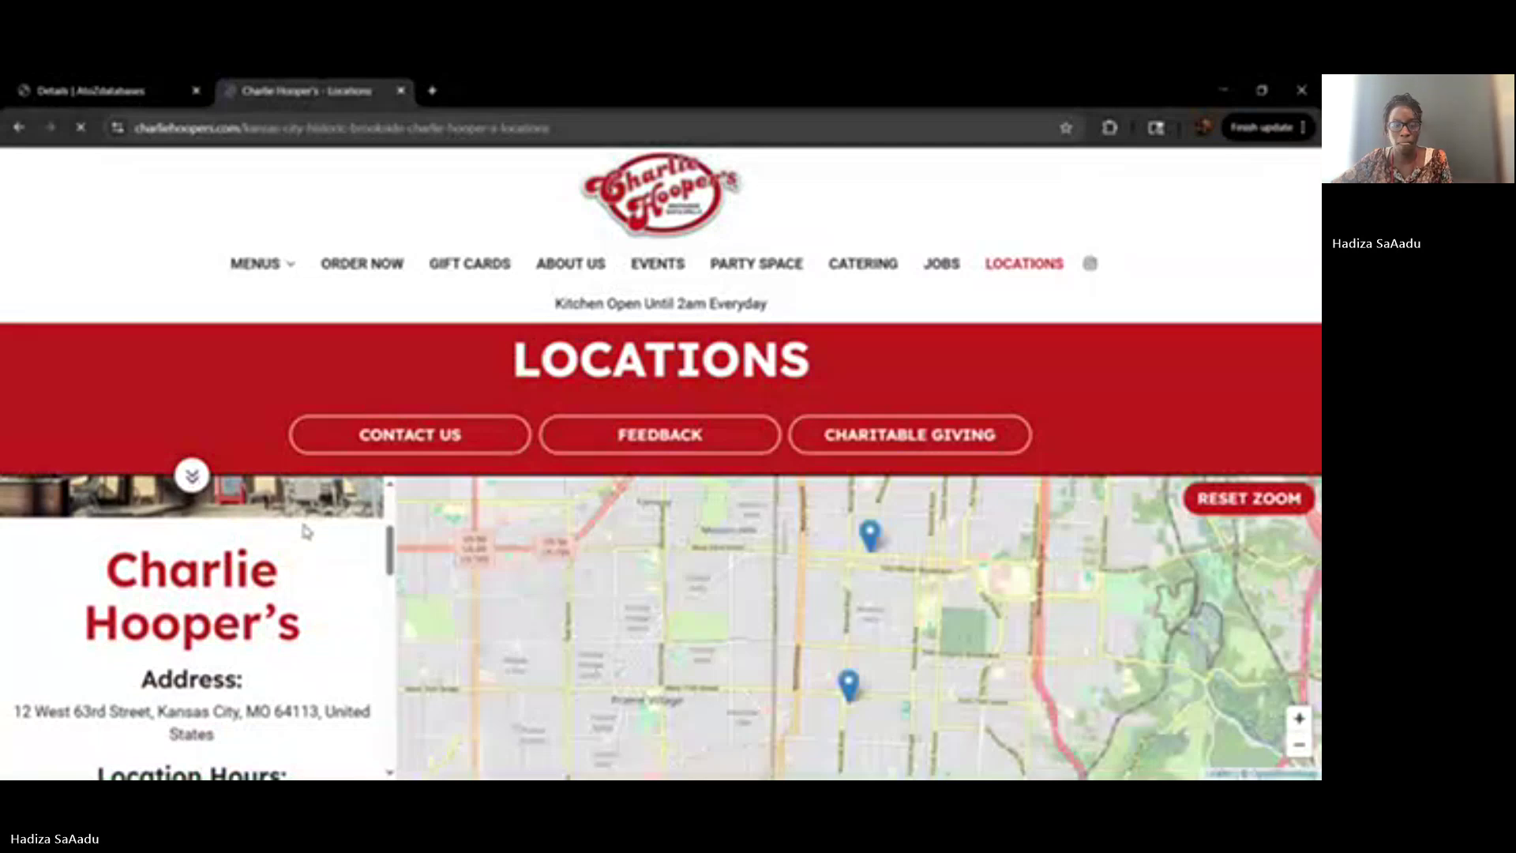
pyautogui.scroll(-2, 306, 531)
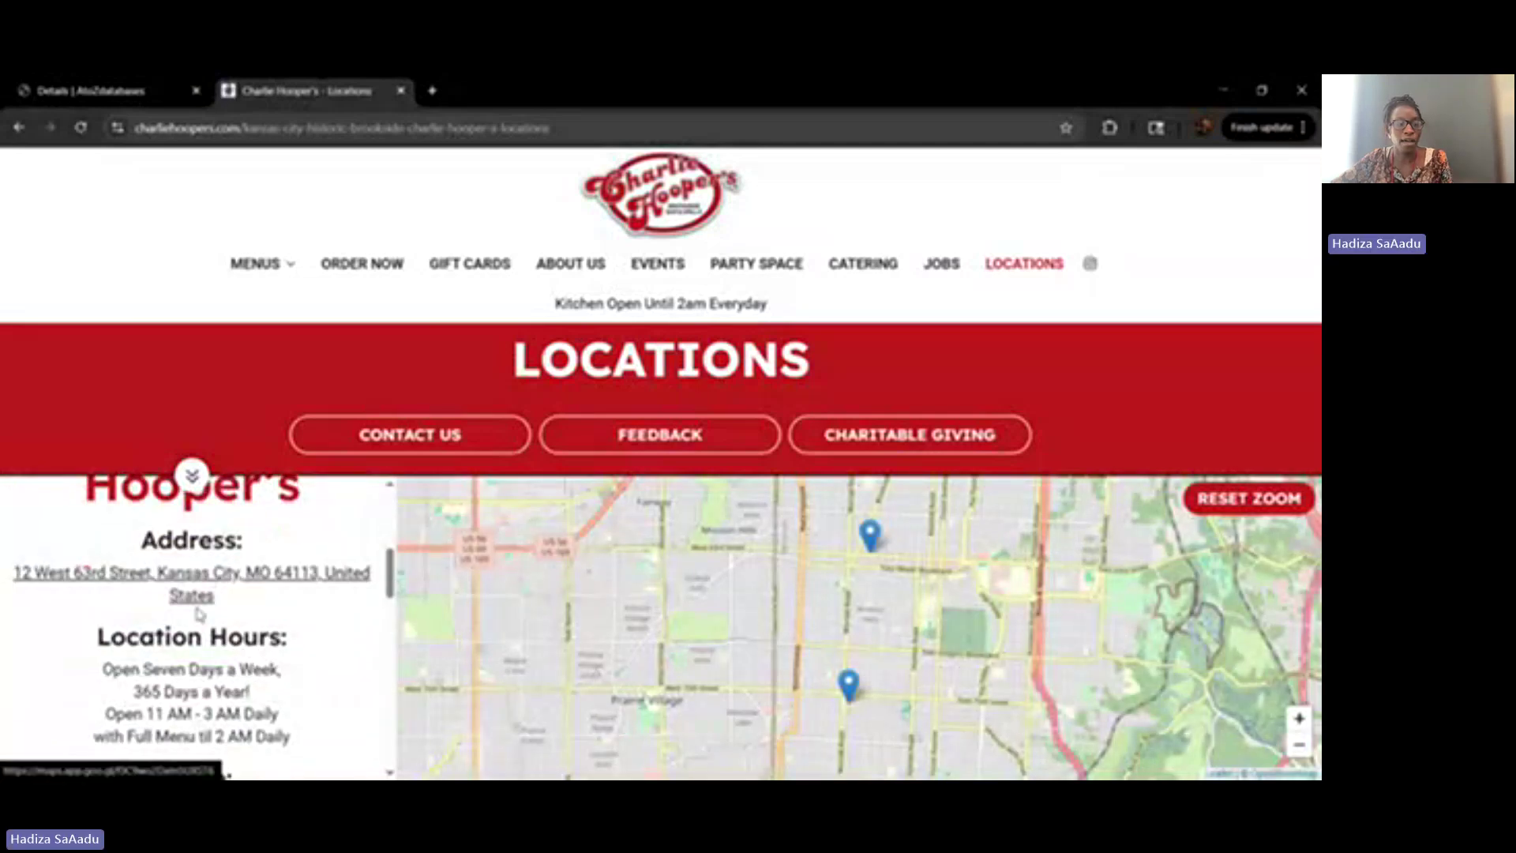
pyautogui.scroll(-1, 184, 600)
pyautogui.scroll(-5, 184, 605)
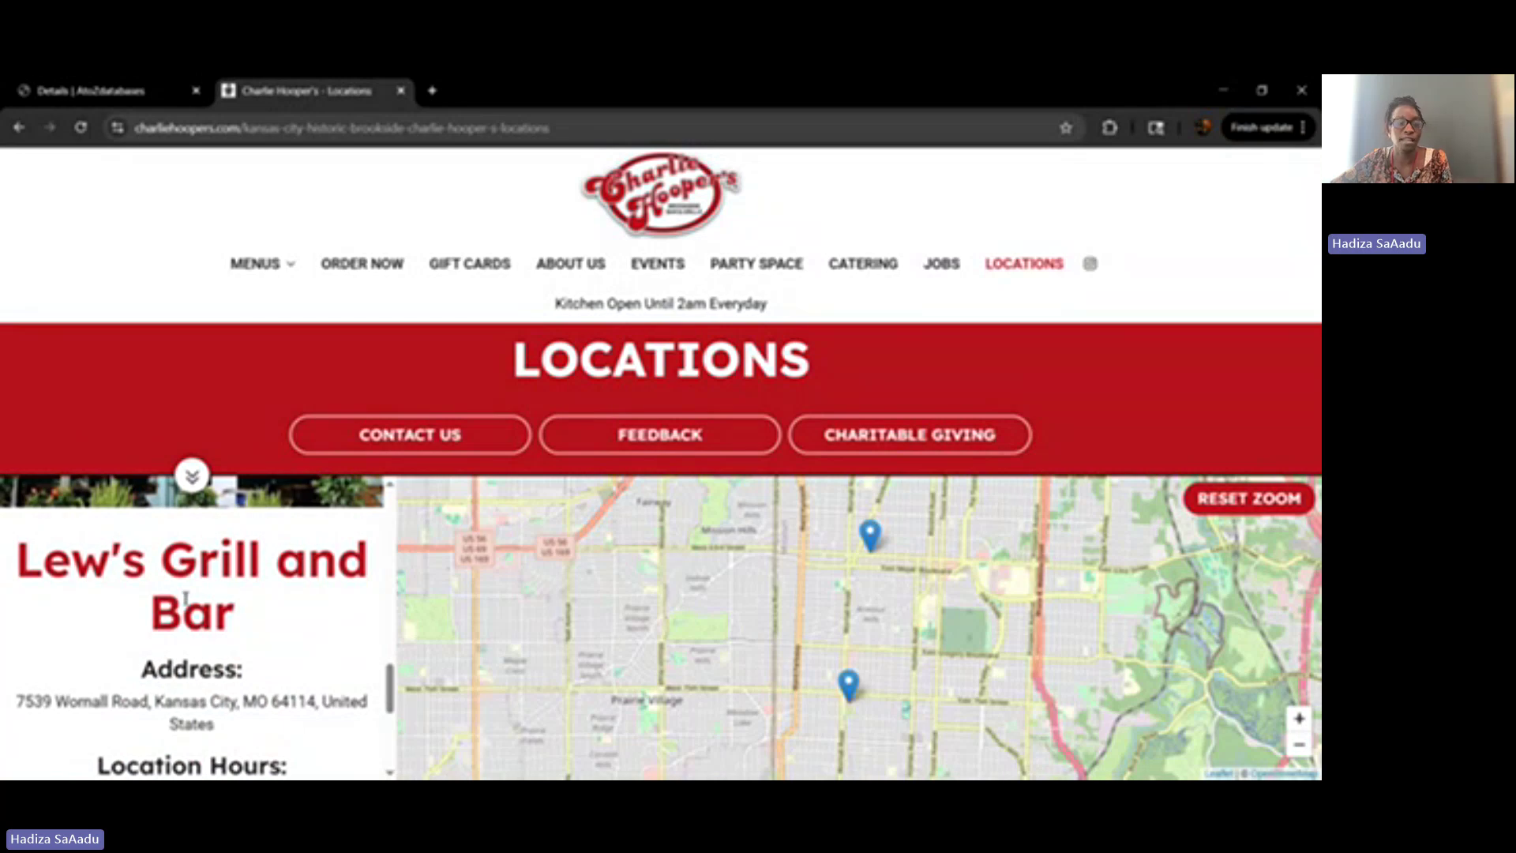
pyautogui.scroll(-1, 185, 598)
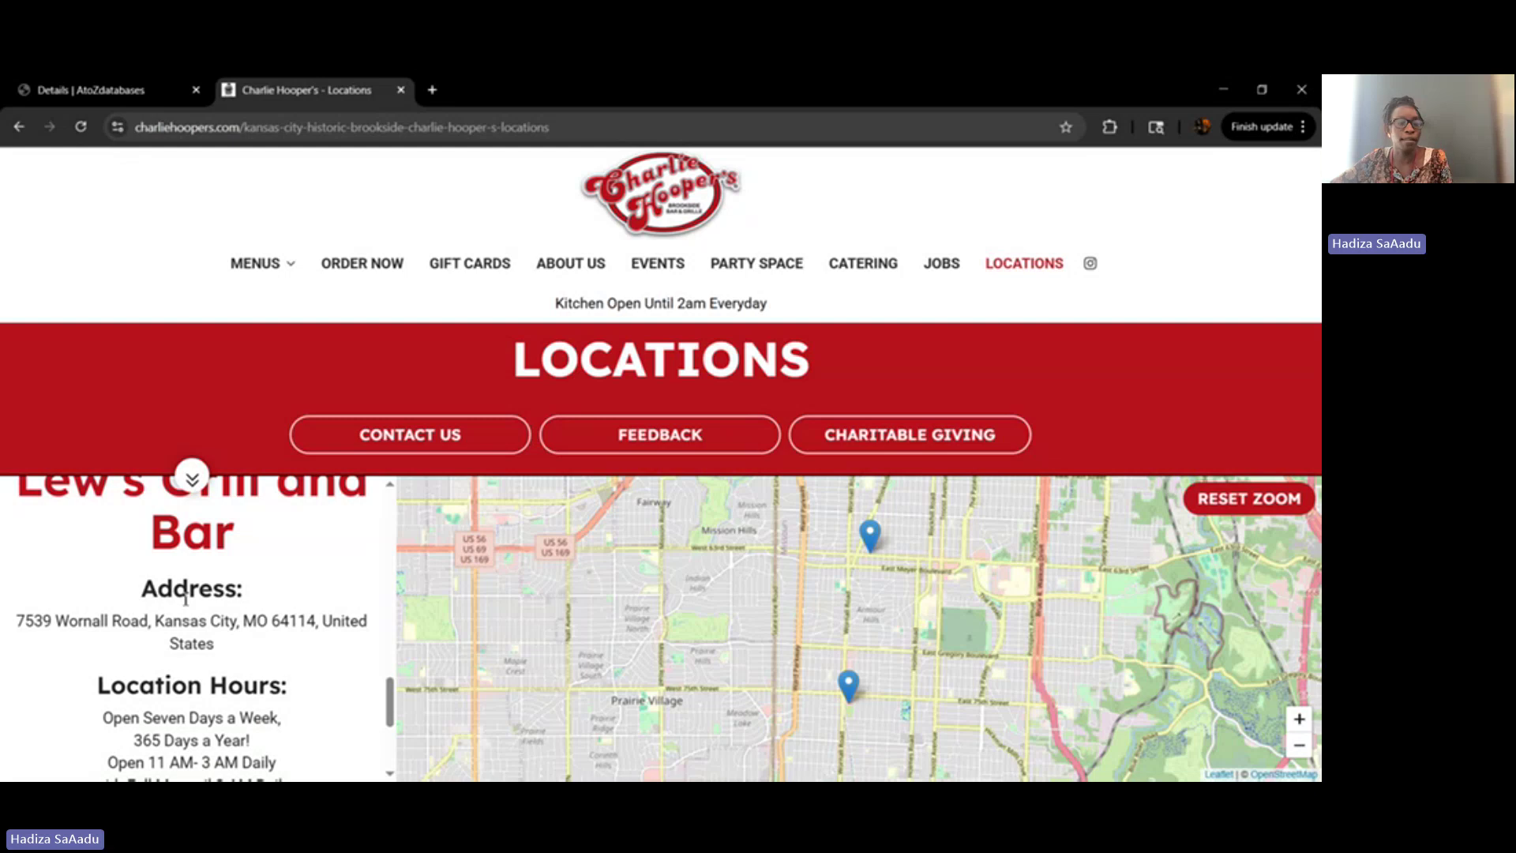
# Compare the addresses, opening hours and phone details of Lew's Grill and Bar and Charlie Hooper's.
pyautogui.scroll(2, 185, 599)
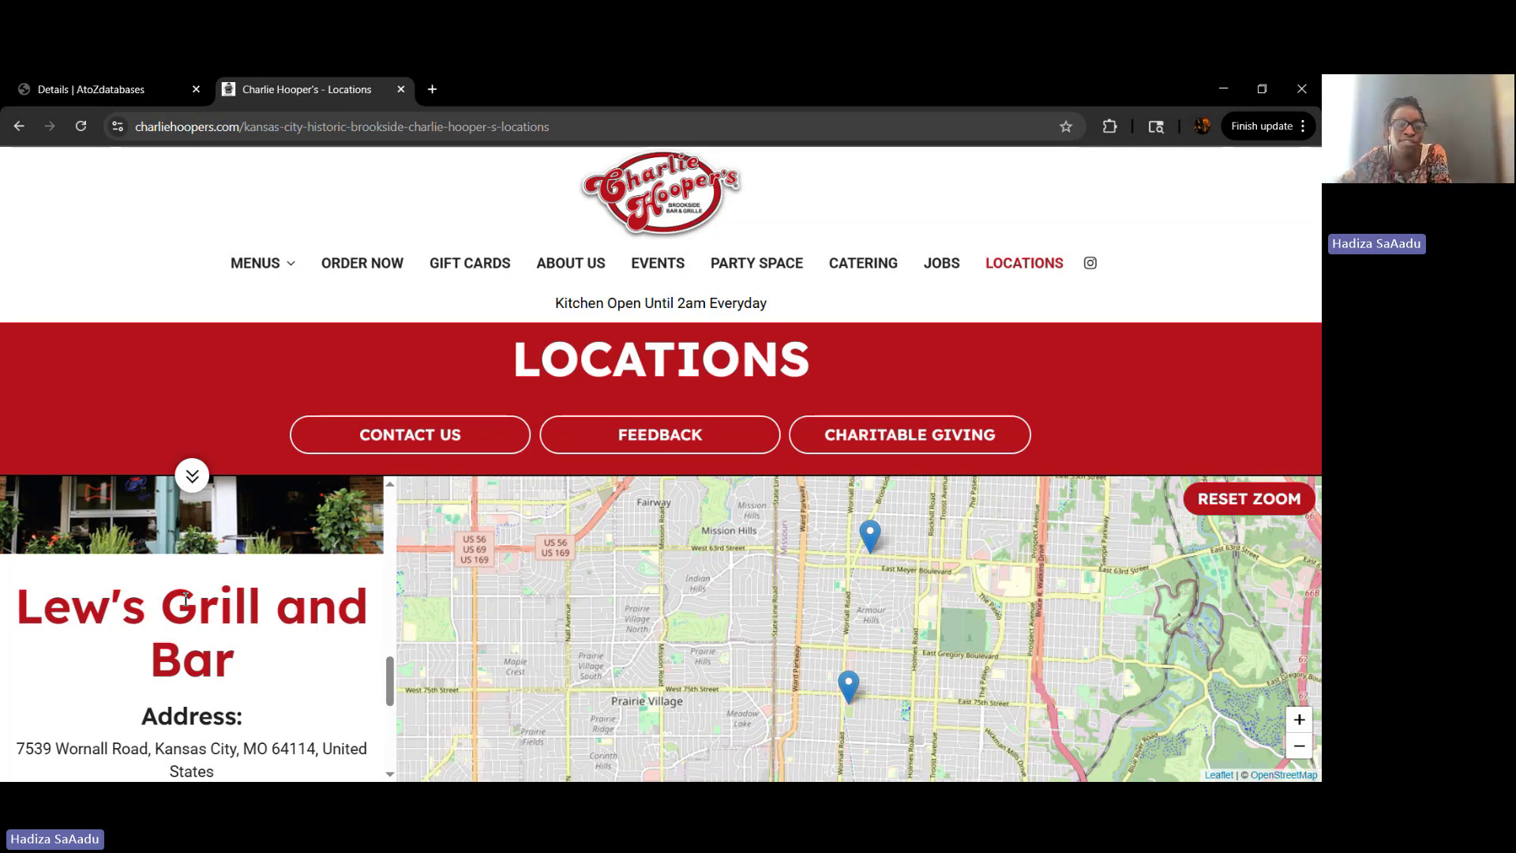
pyautogui.scroll(-1, 185, 597)
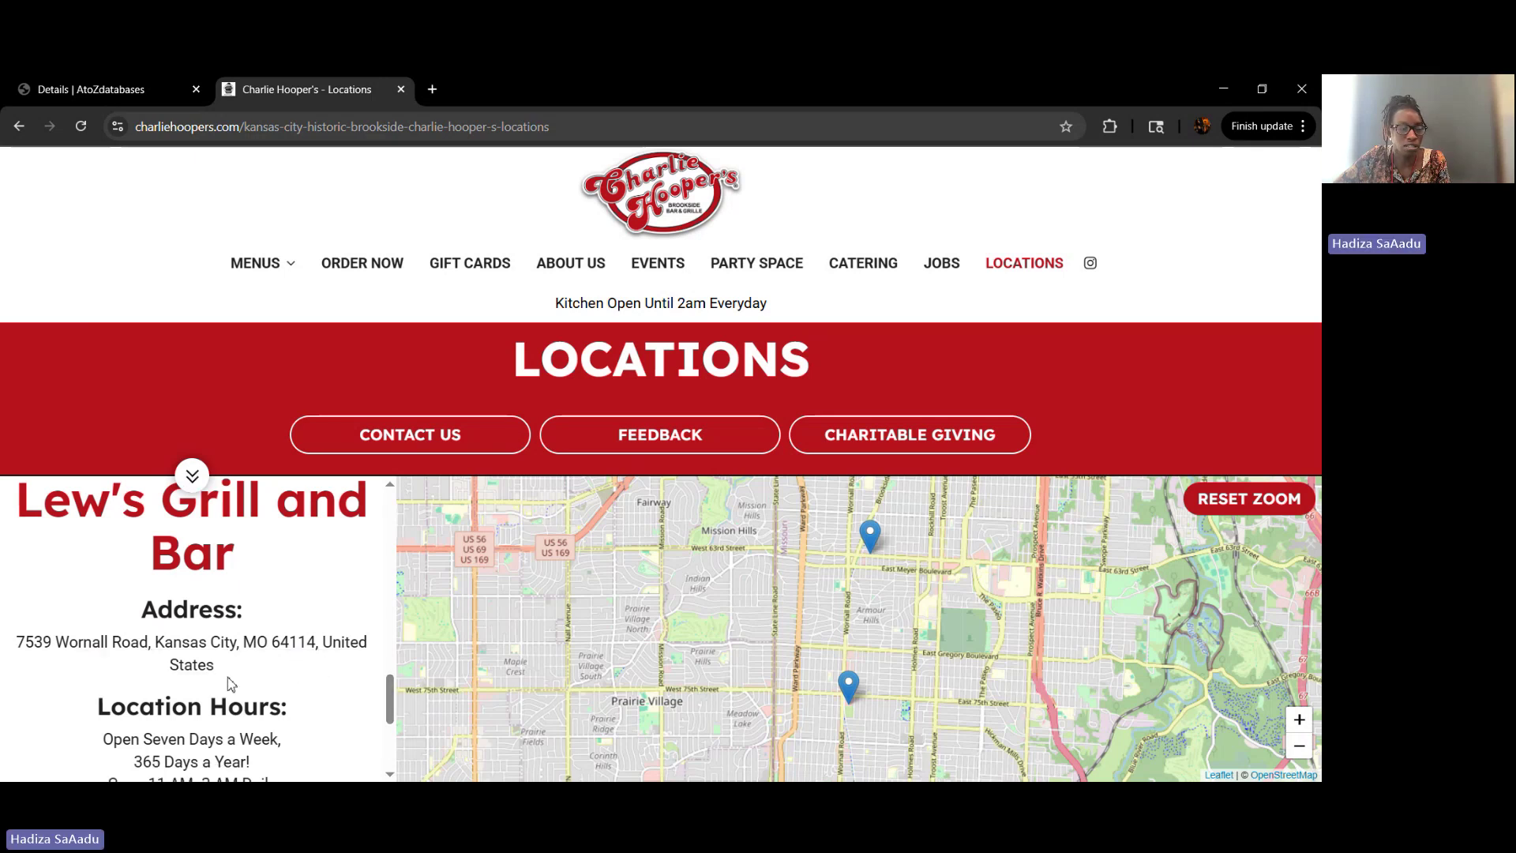
pyautogui.scroll(-1, 232, 680)
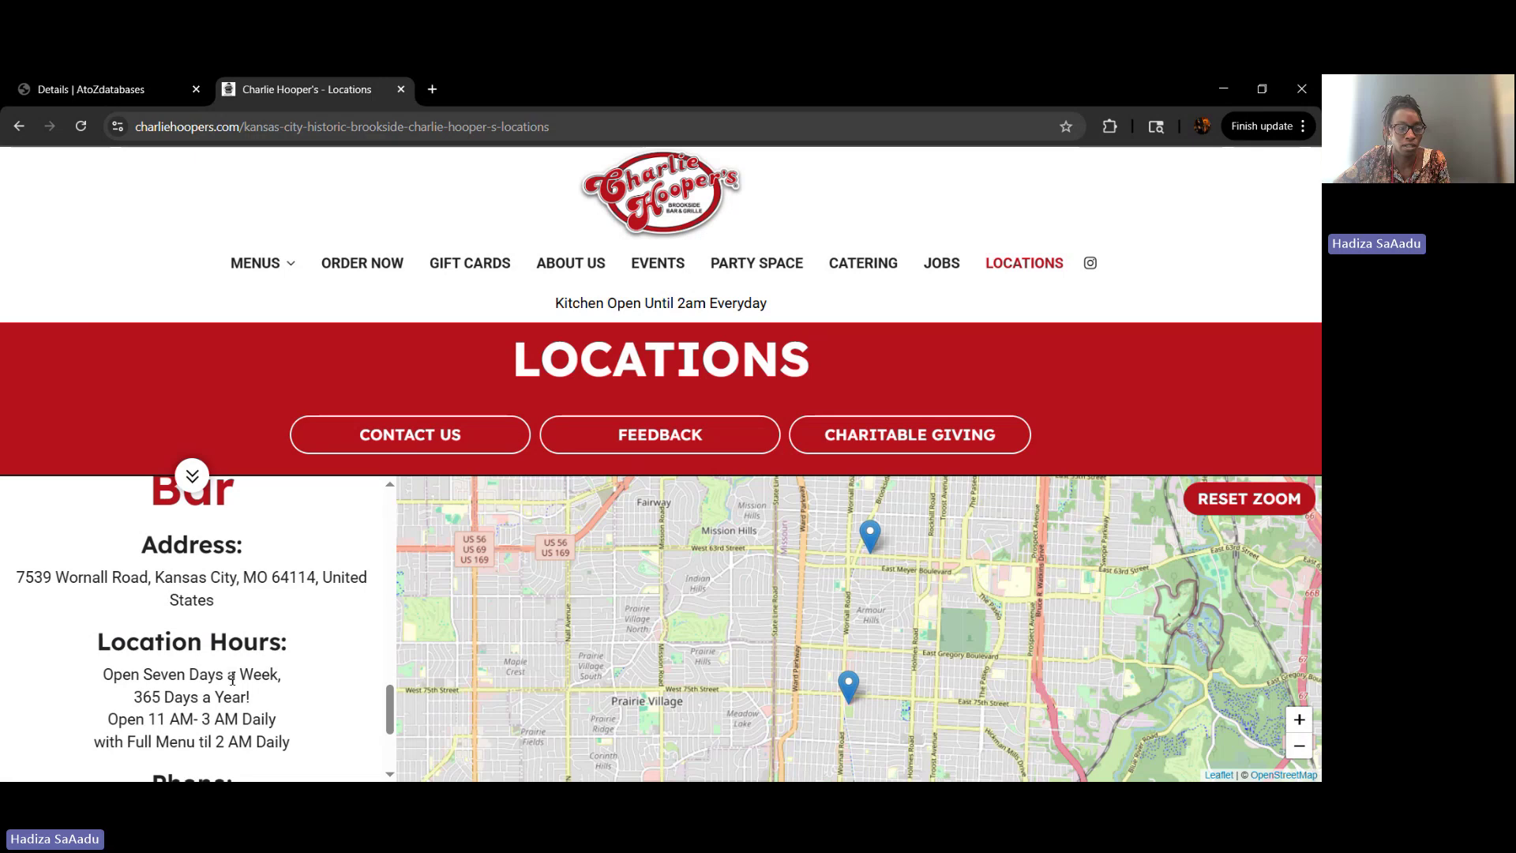
pyautogui.scroll(-1, 224, 613)
pyautogui.scroll(1, 224, 612)
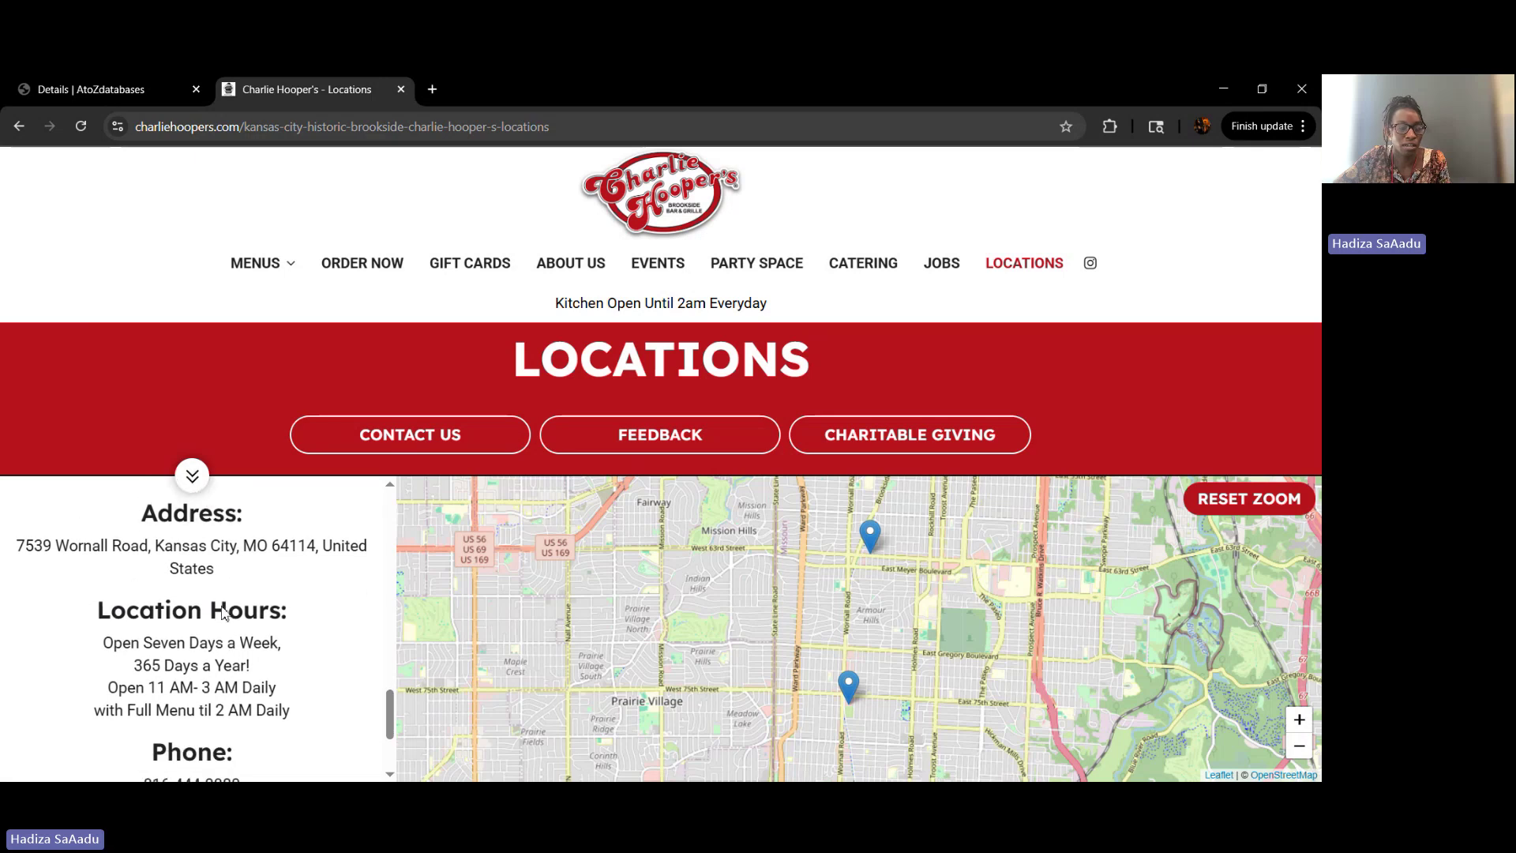
pyautogui.scroll(-1, 222, 613)
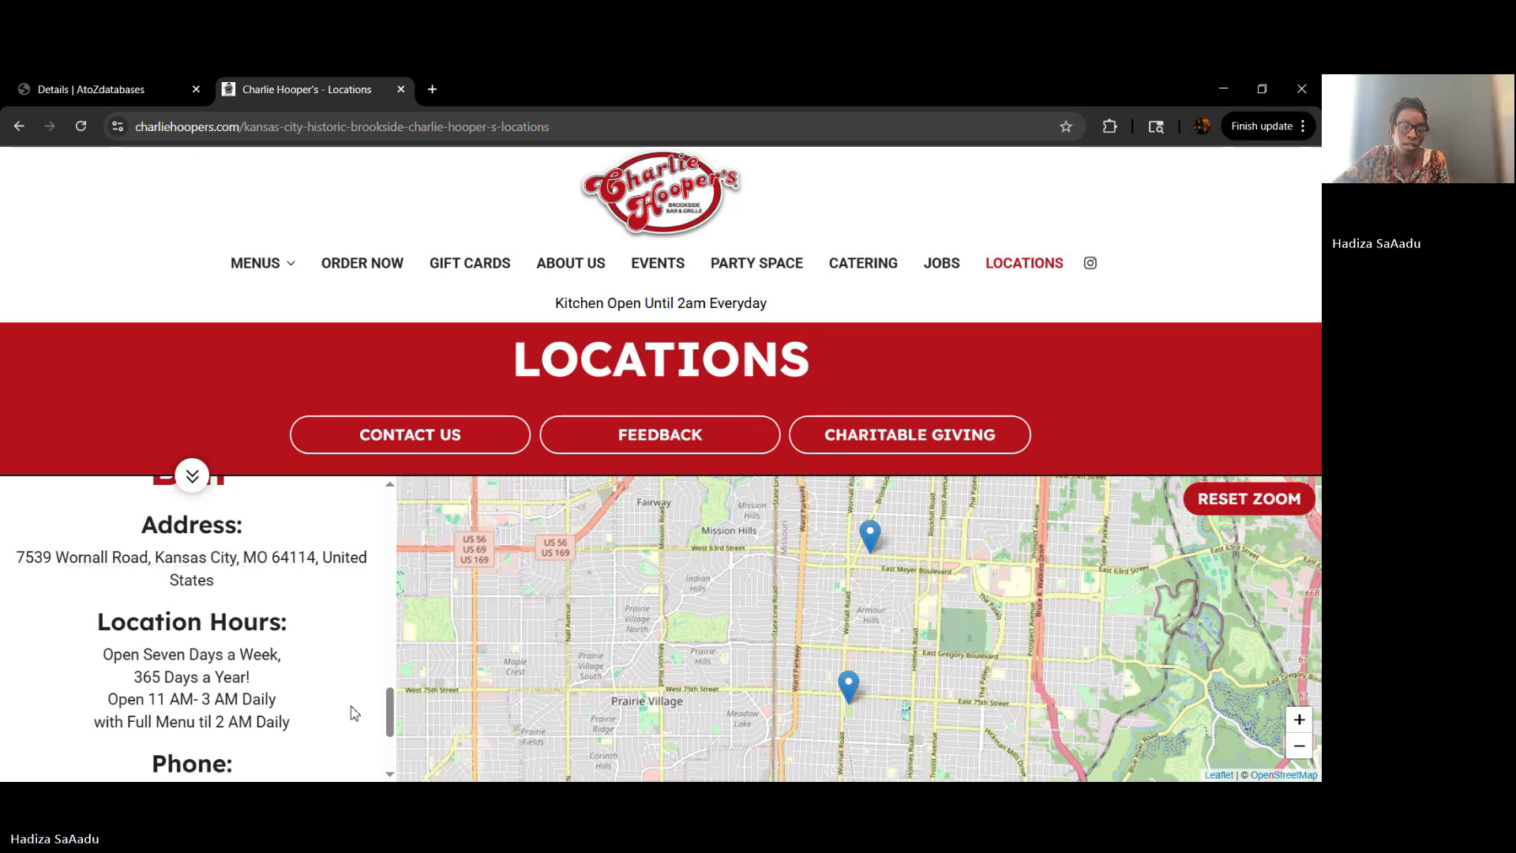
pyautogui.scroll(8, 285, 626)
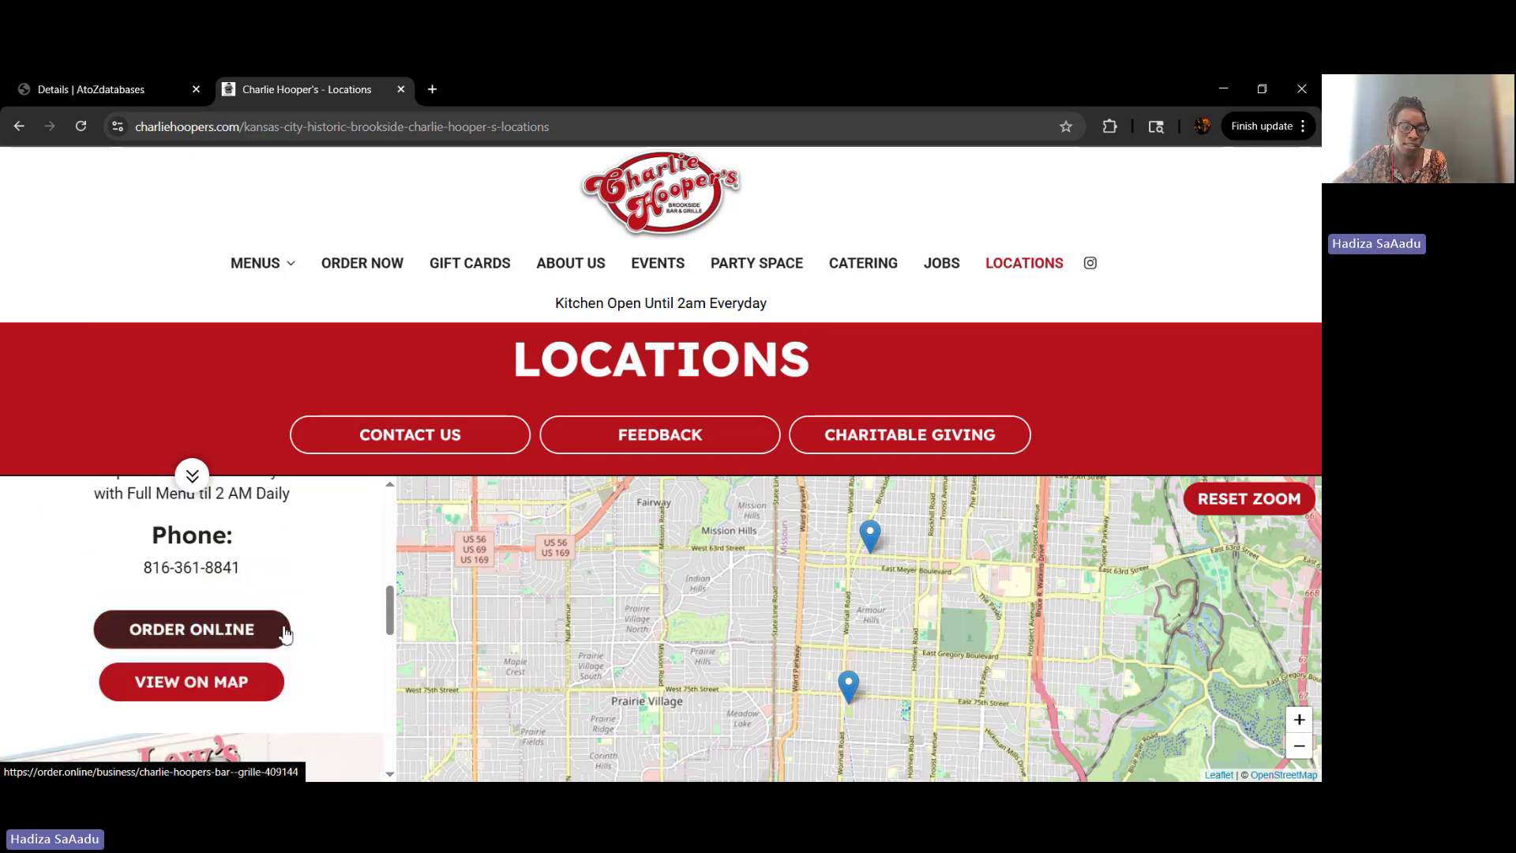
pyautogui.scroll(4, 285, 631)
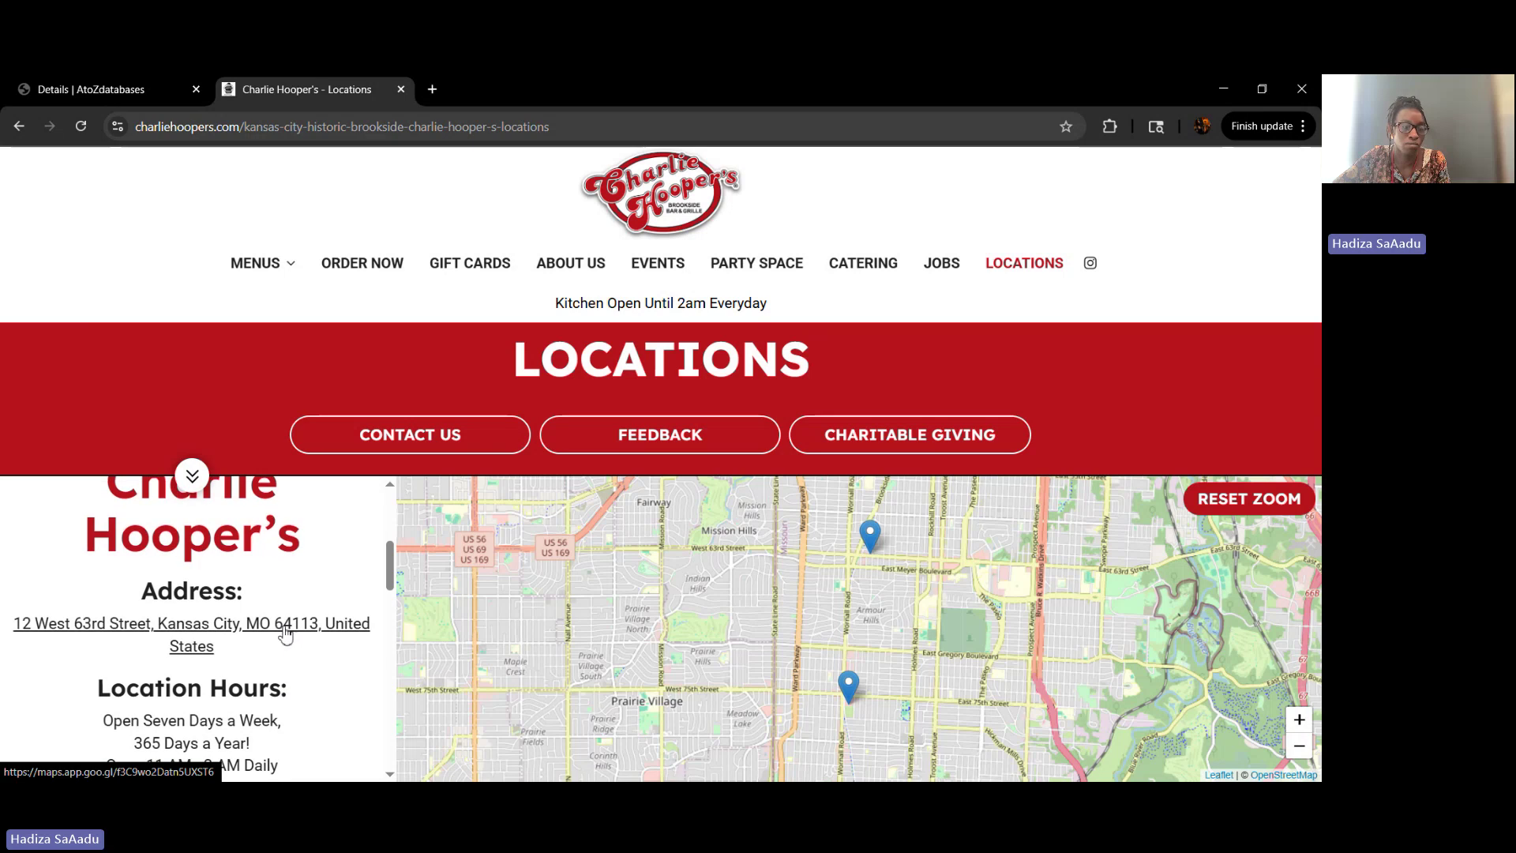
pyautogui.scroll(-3, 285, 631)
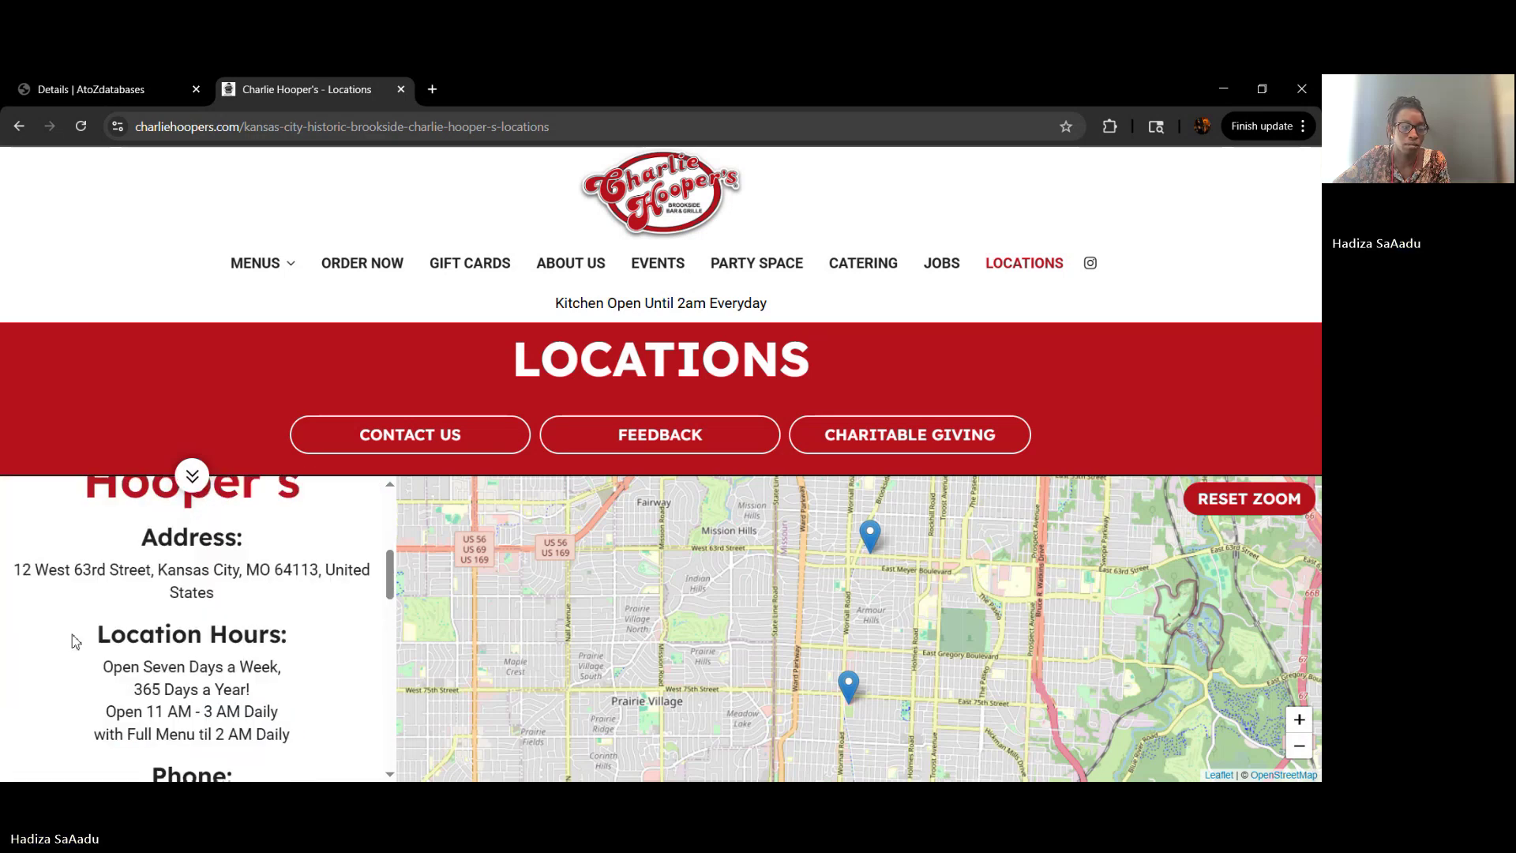
pyautogui.scroll(-3, 119, 616)
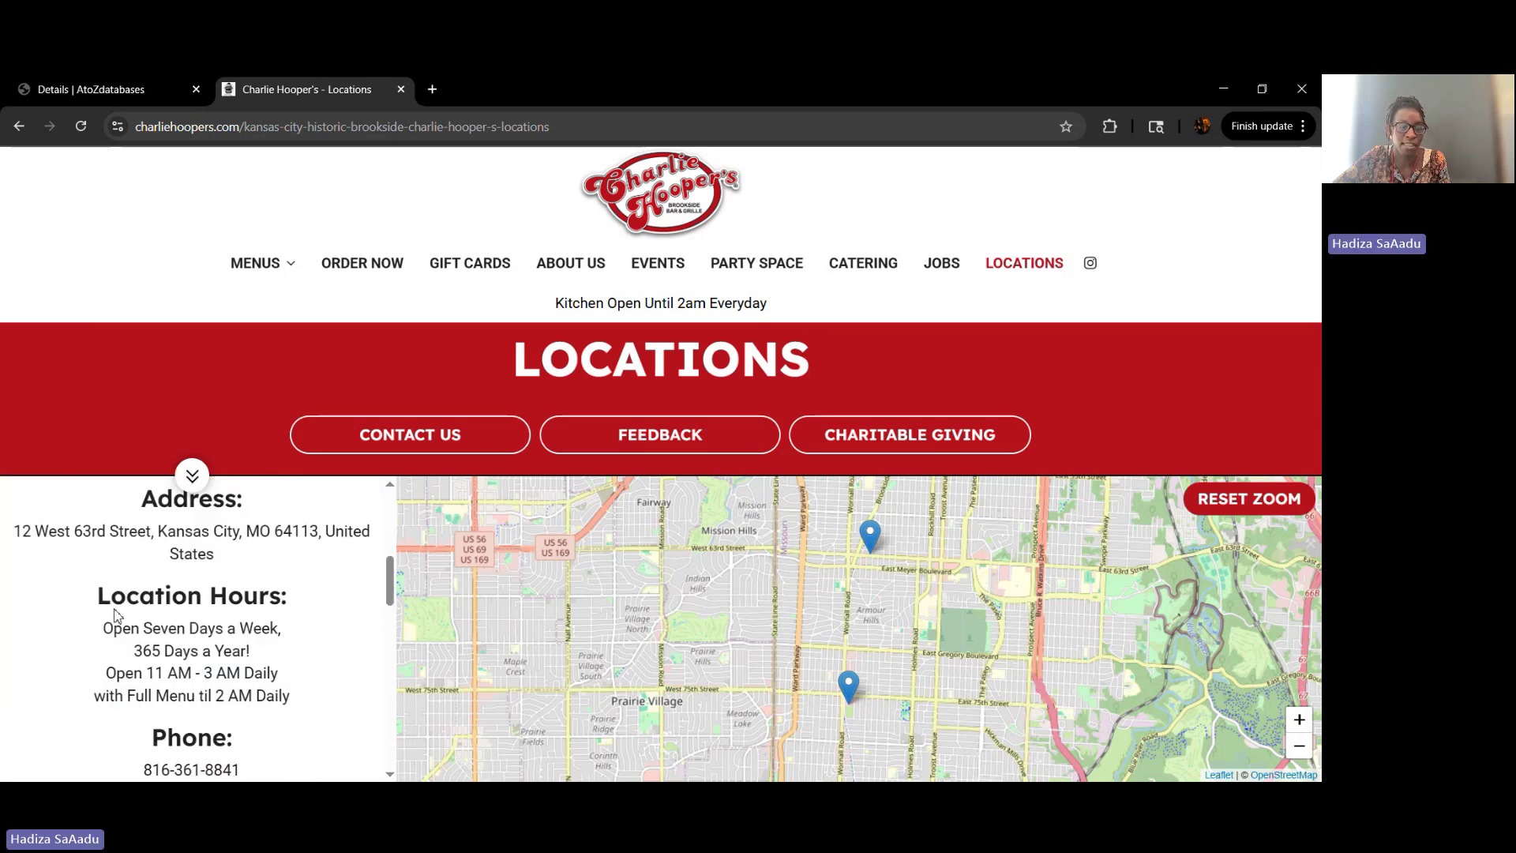
pyautogui.scroll(-5, 115, 615)
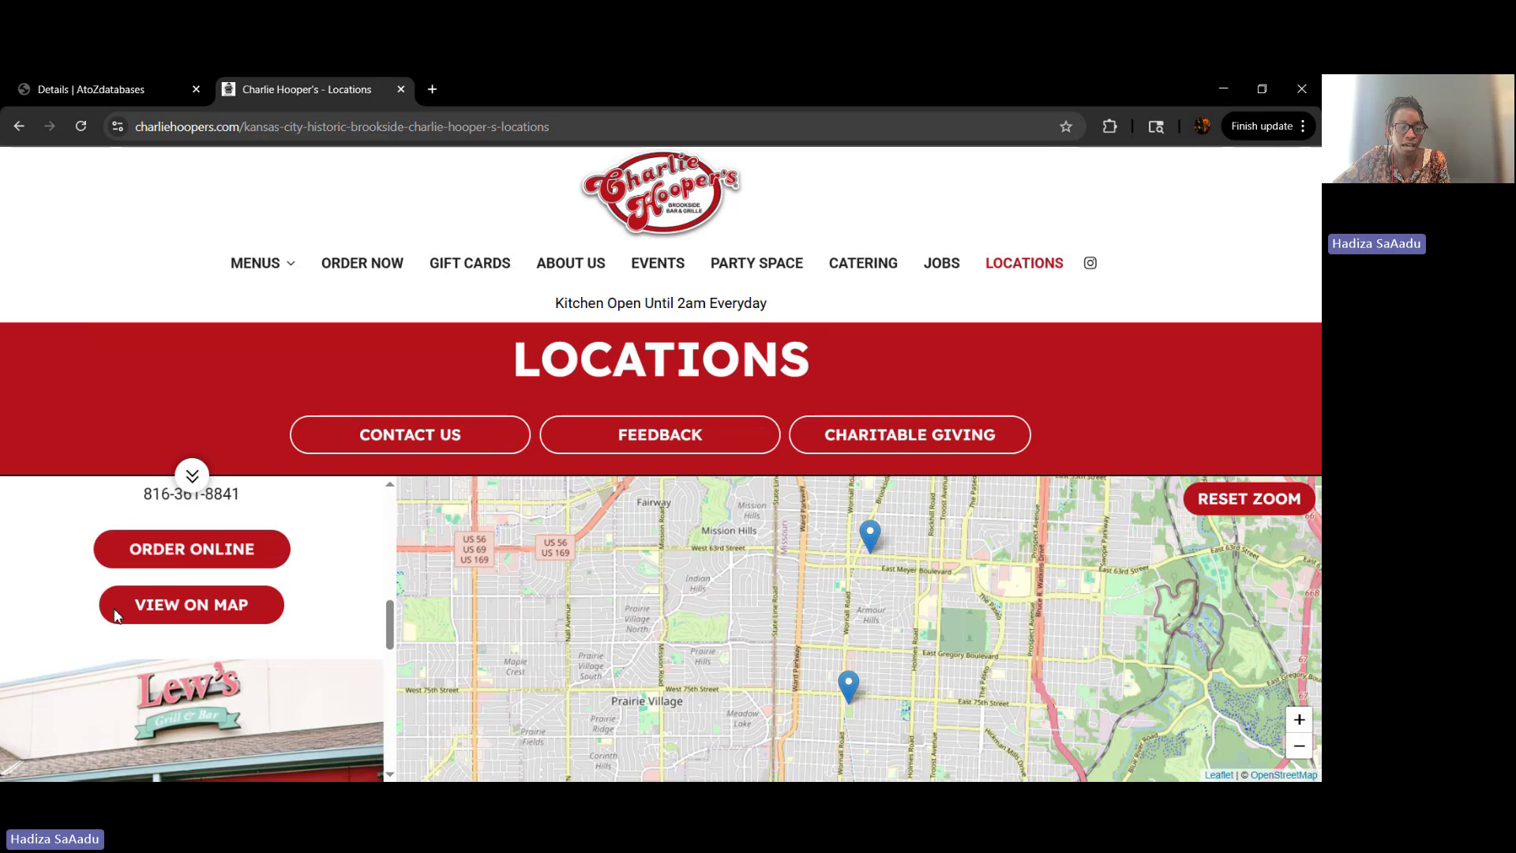
pyautogui.scroll(-4, 114, 614)
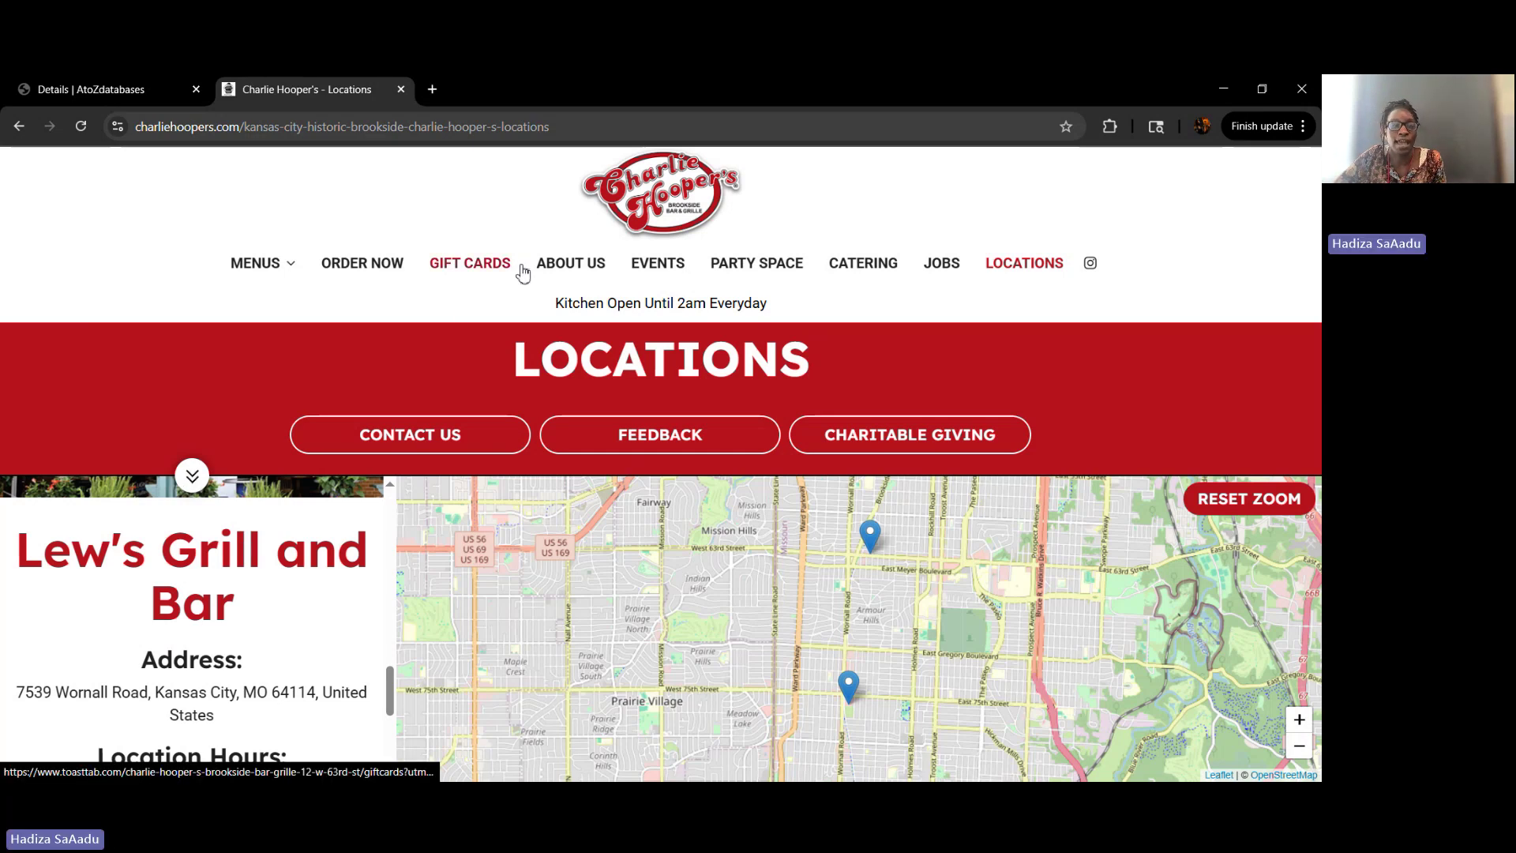
# Open the restaurant's food menu and browse its starters, salads and entrées.
pyautogui.click(284, 267)
pyautogui.click(243, 346)
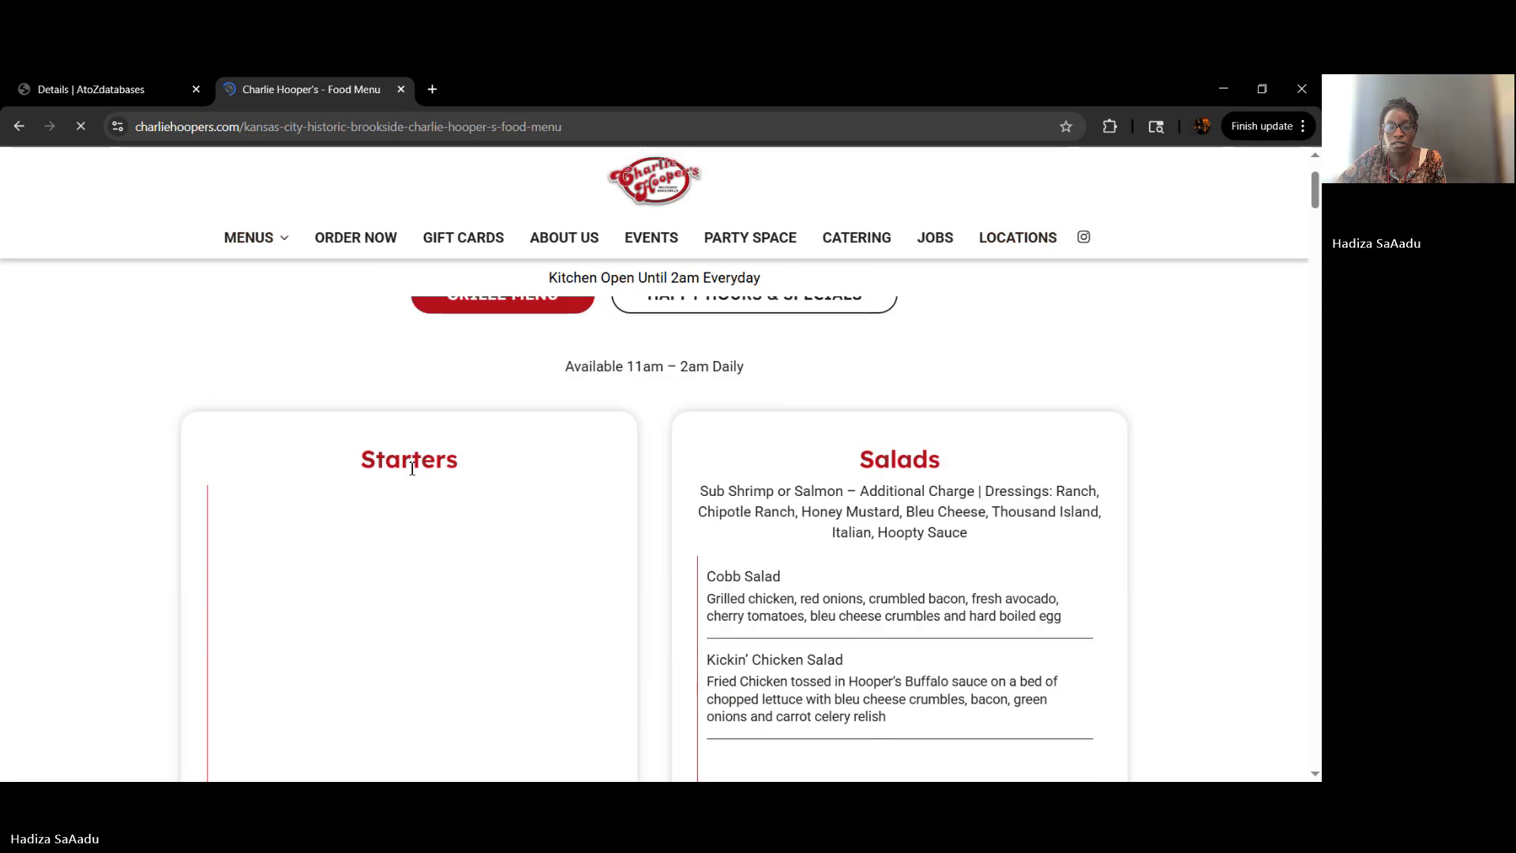
pyautogui.scroll(-3, 409, 474)
pyautogui.scroll(1, 409, 474)
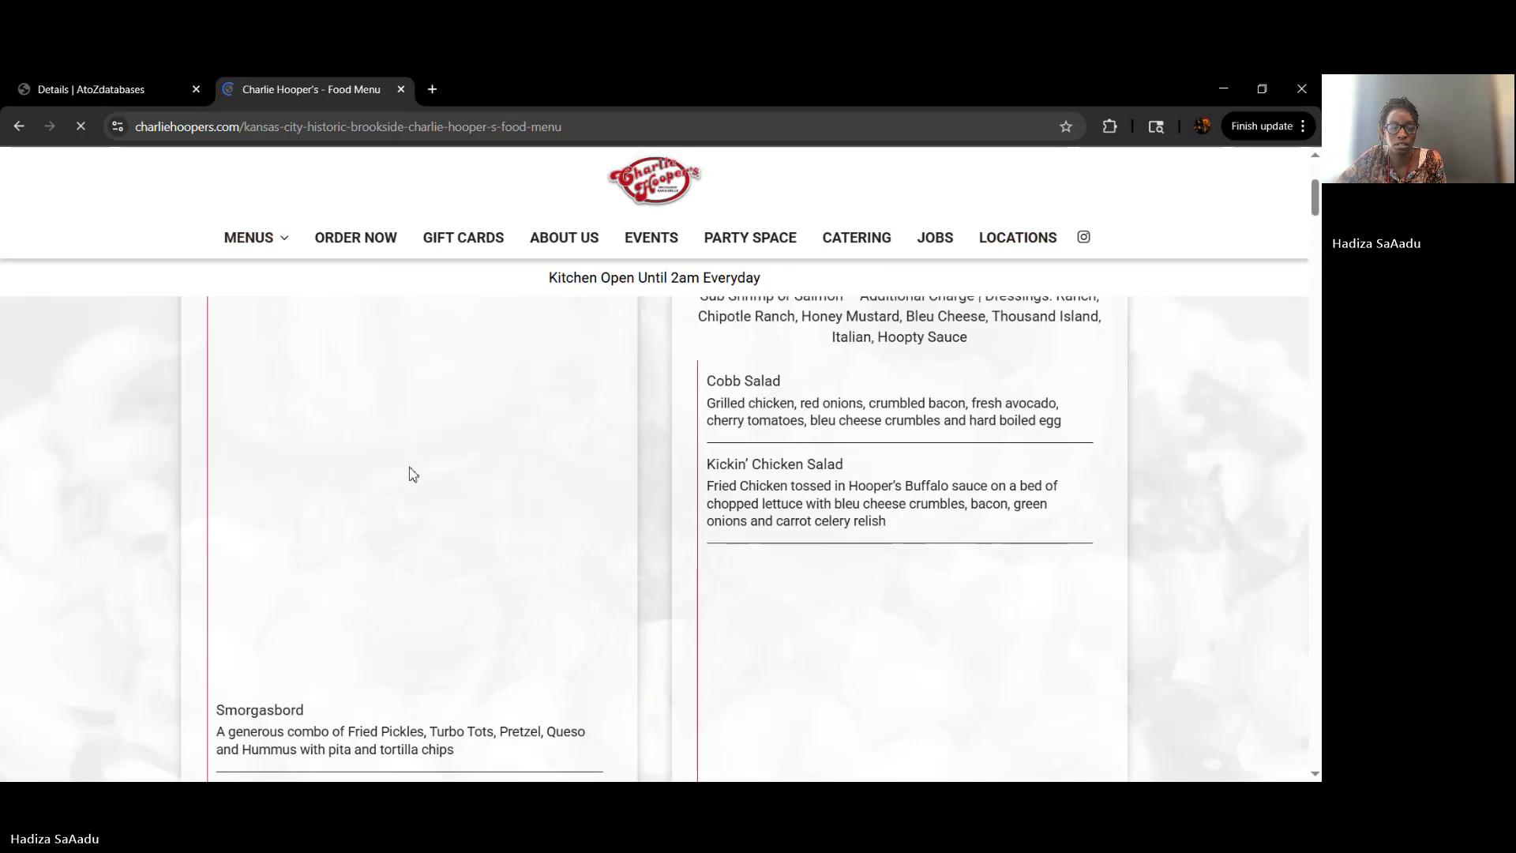
pyautogui.scroll(-6, 409, 473)
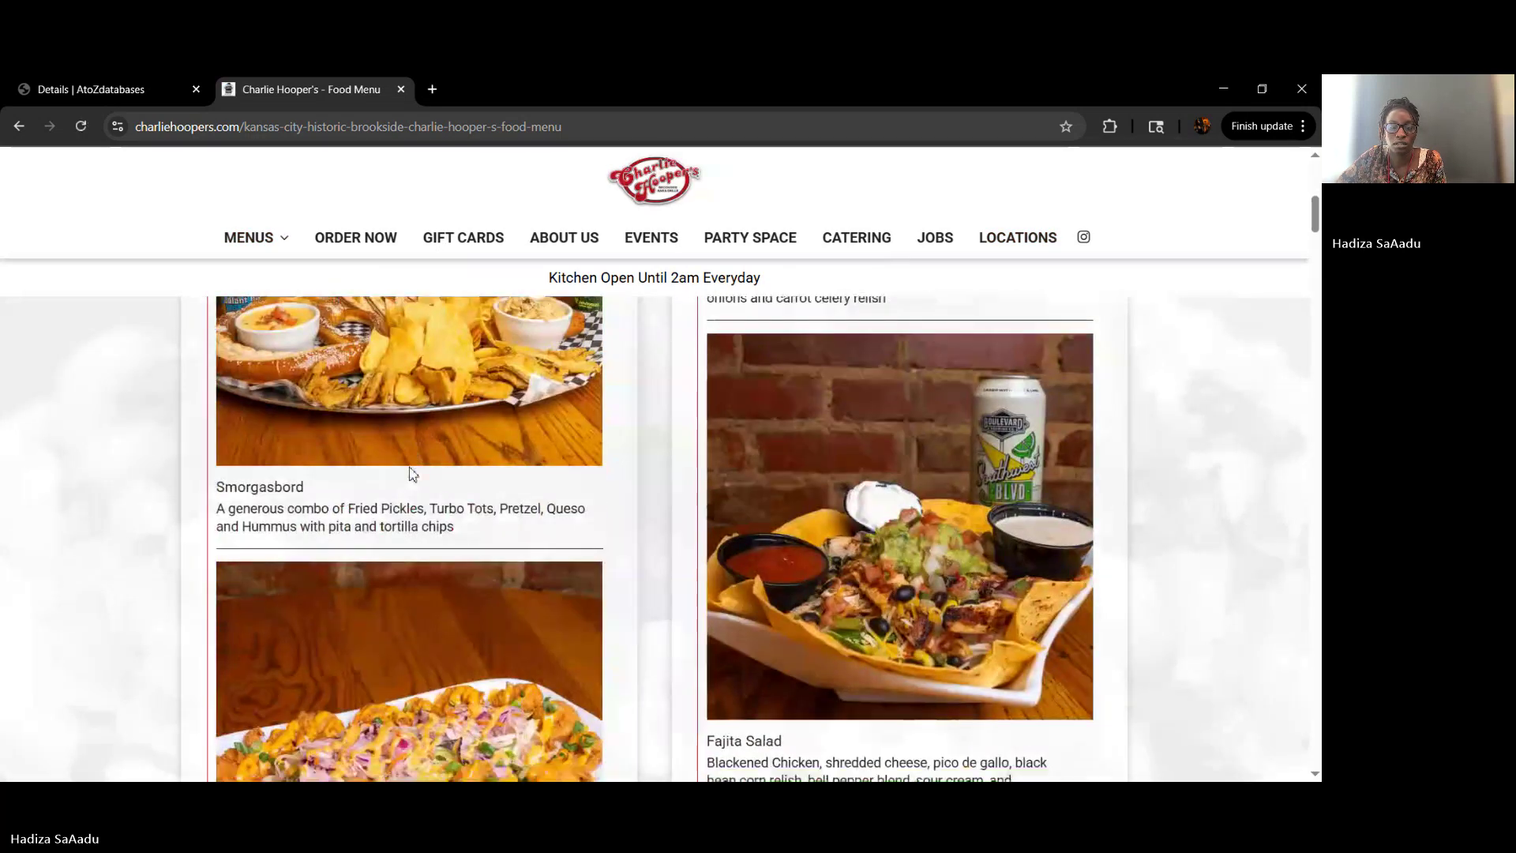
pyautogui.scroll(-8, 409, 474)
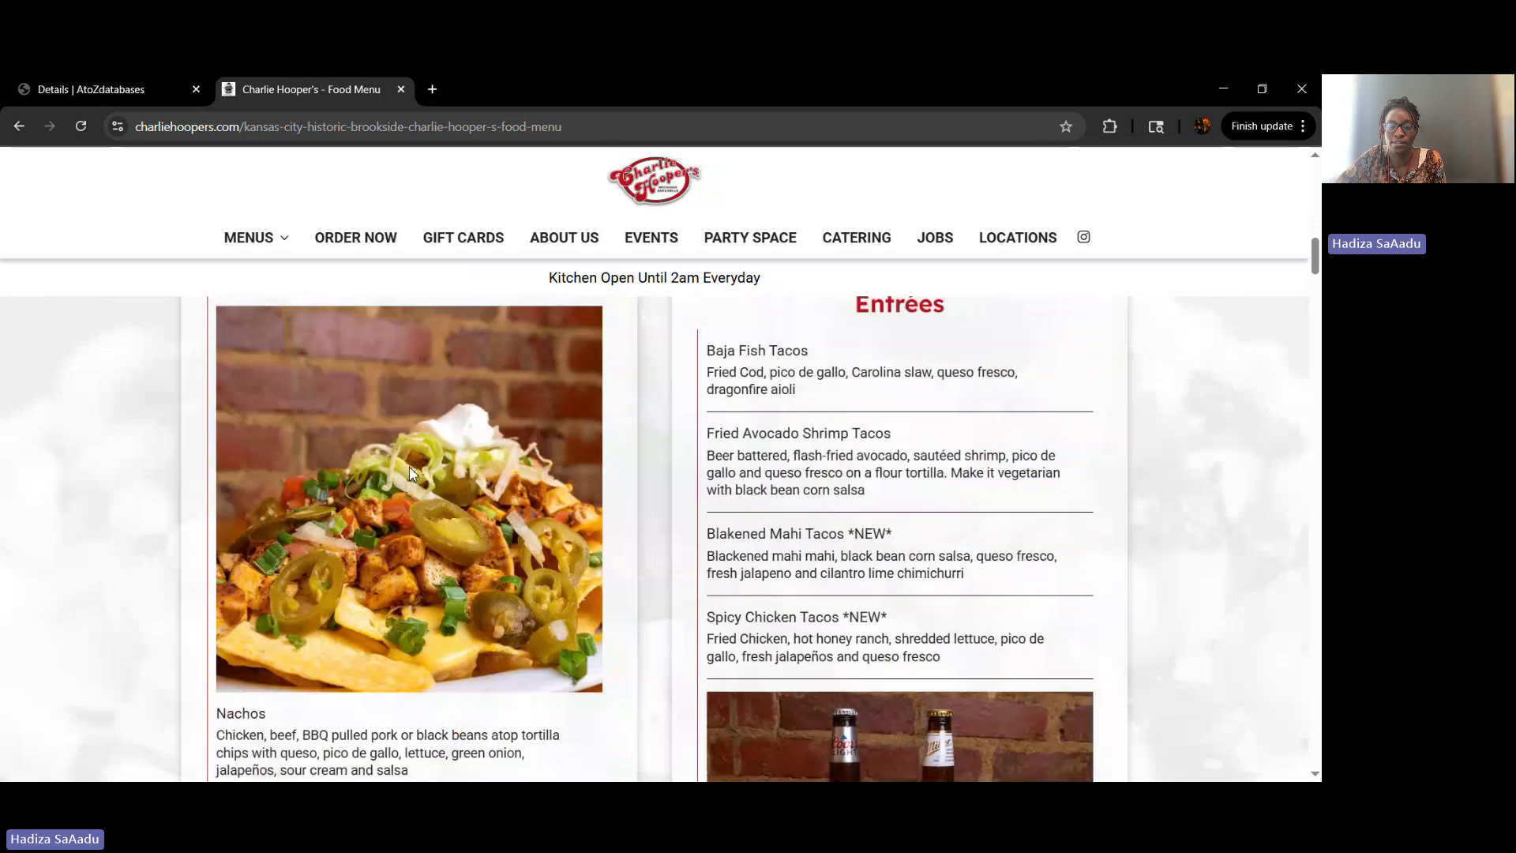
pyautogui.scroll(-5, 412, 474)
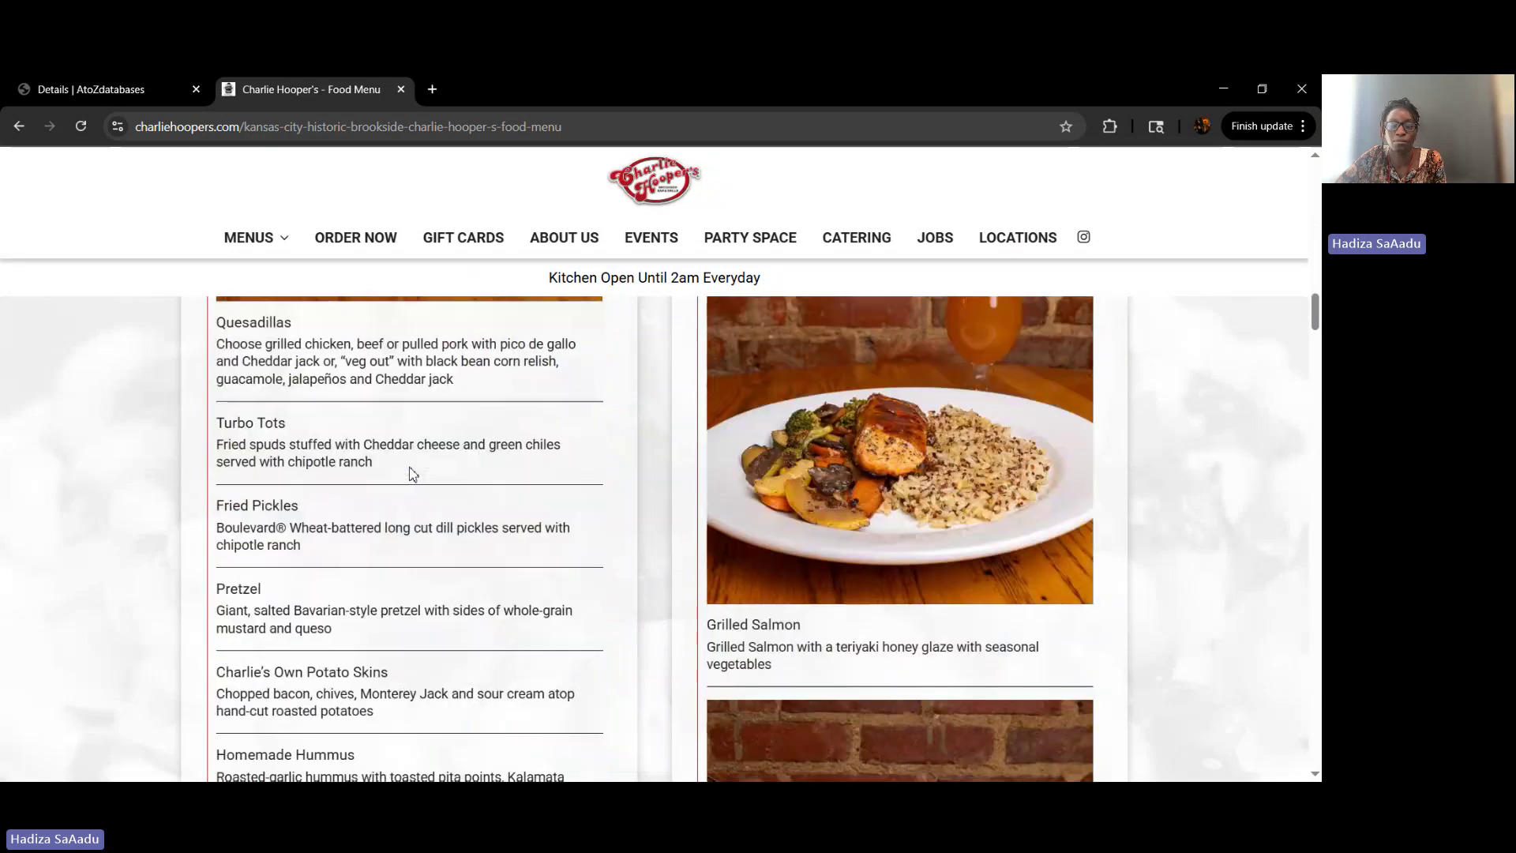
pyautogui.scroll(-3, 324, 549)
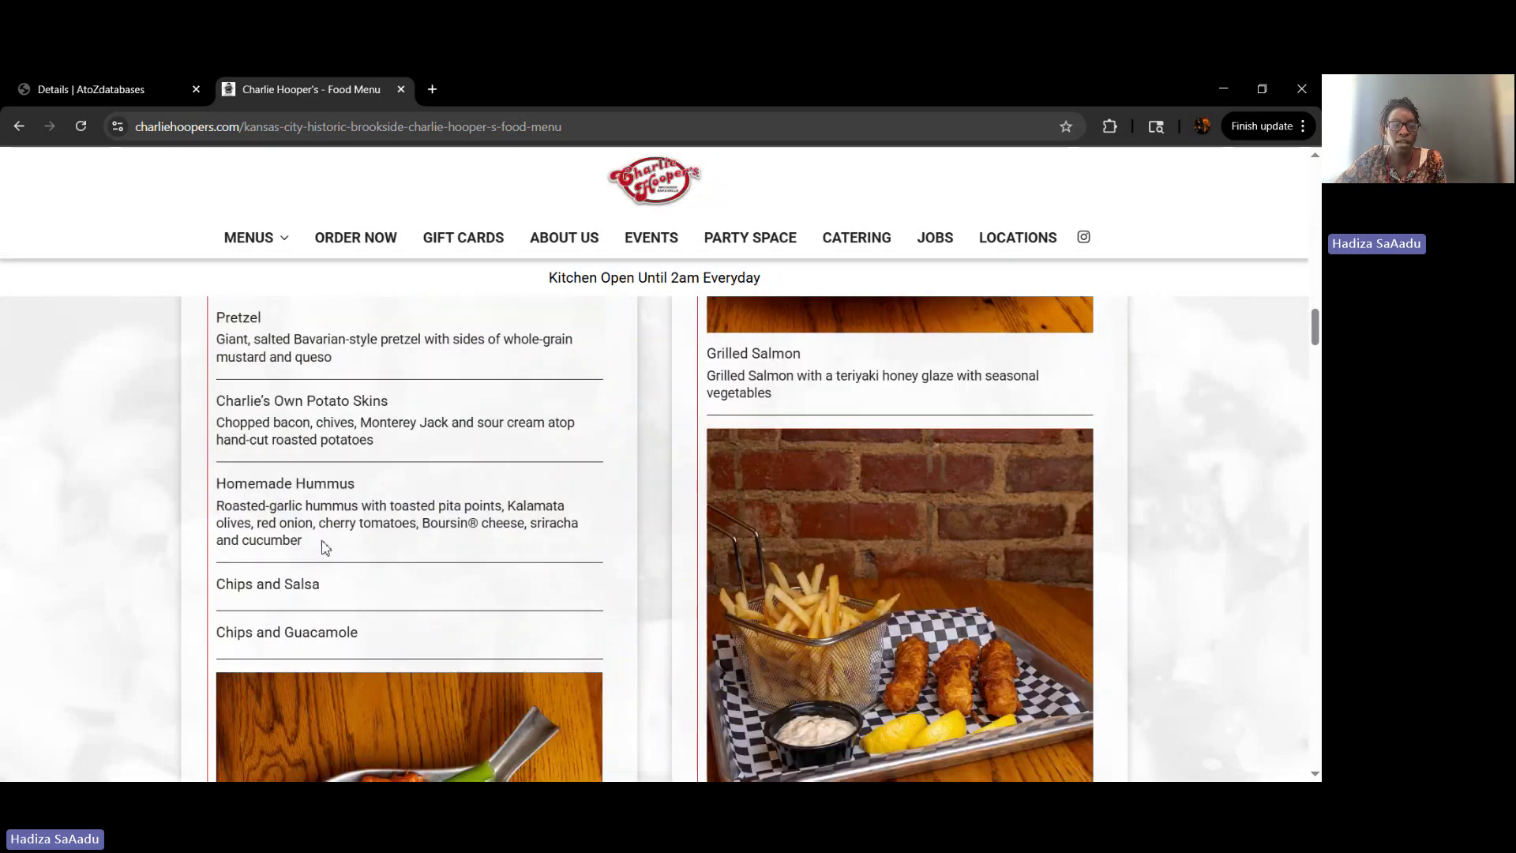
# Open the restaurant's online ordering page and look over the featured items, their prices and the full menu categories.
pyautogui.click(343, 237)
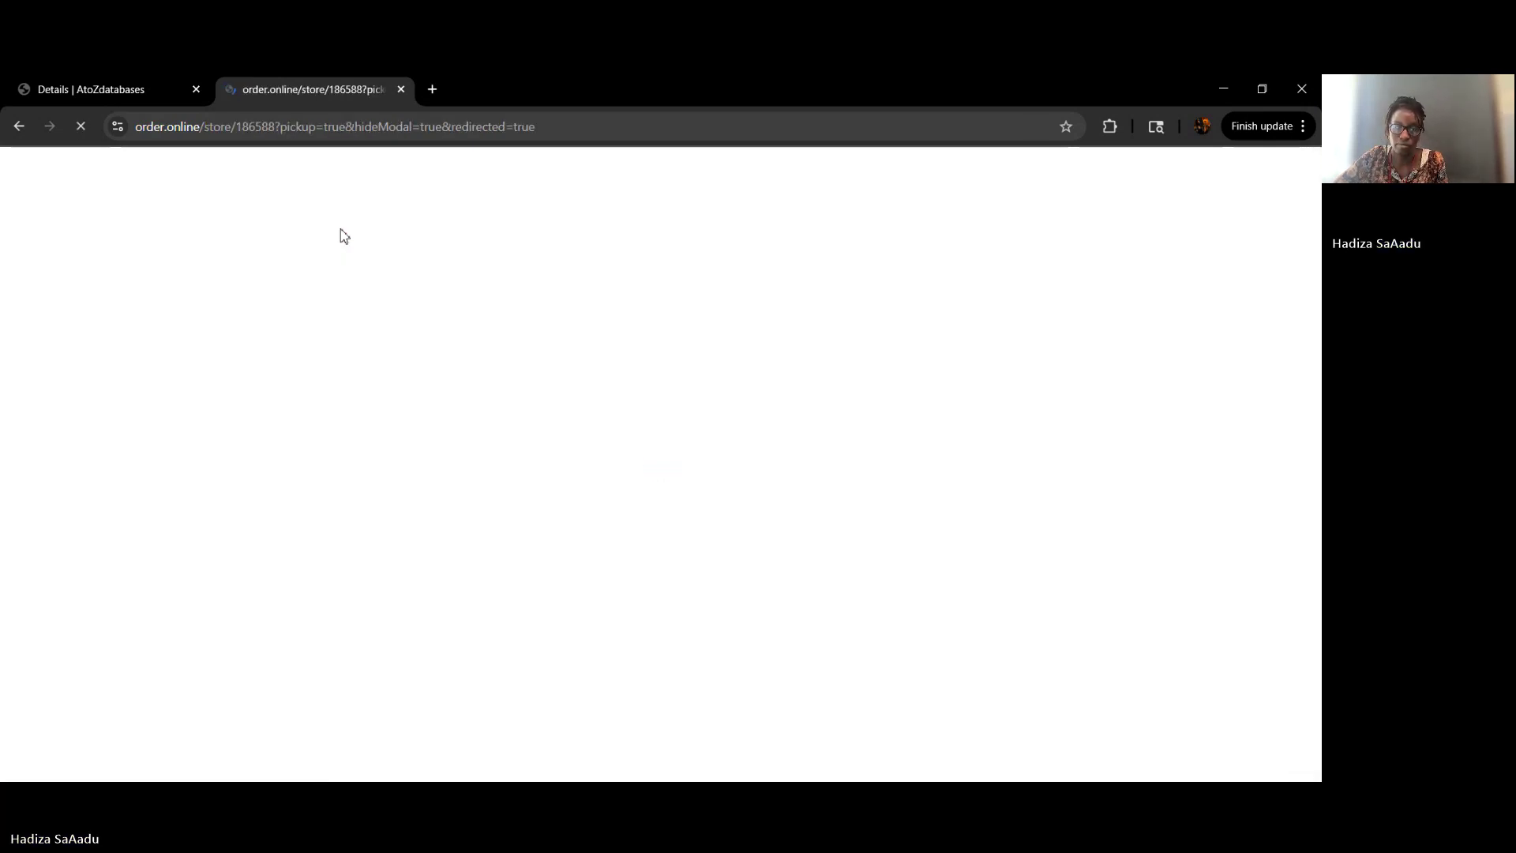
pyautogui.scroll(-2, 335, 487)
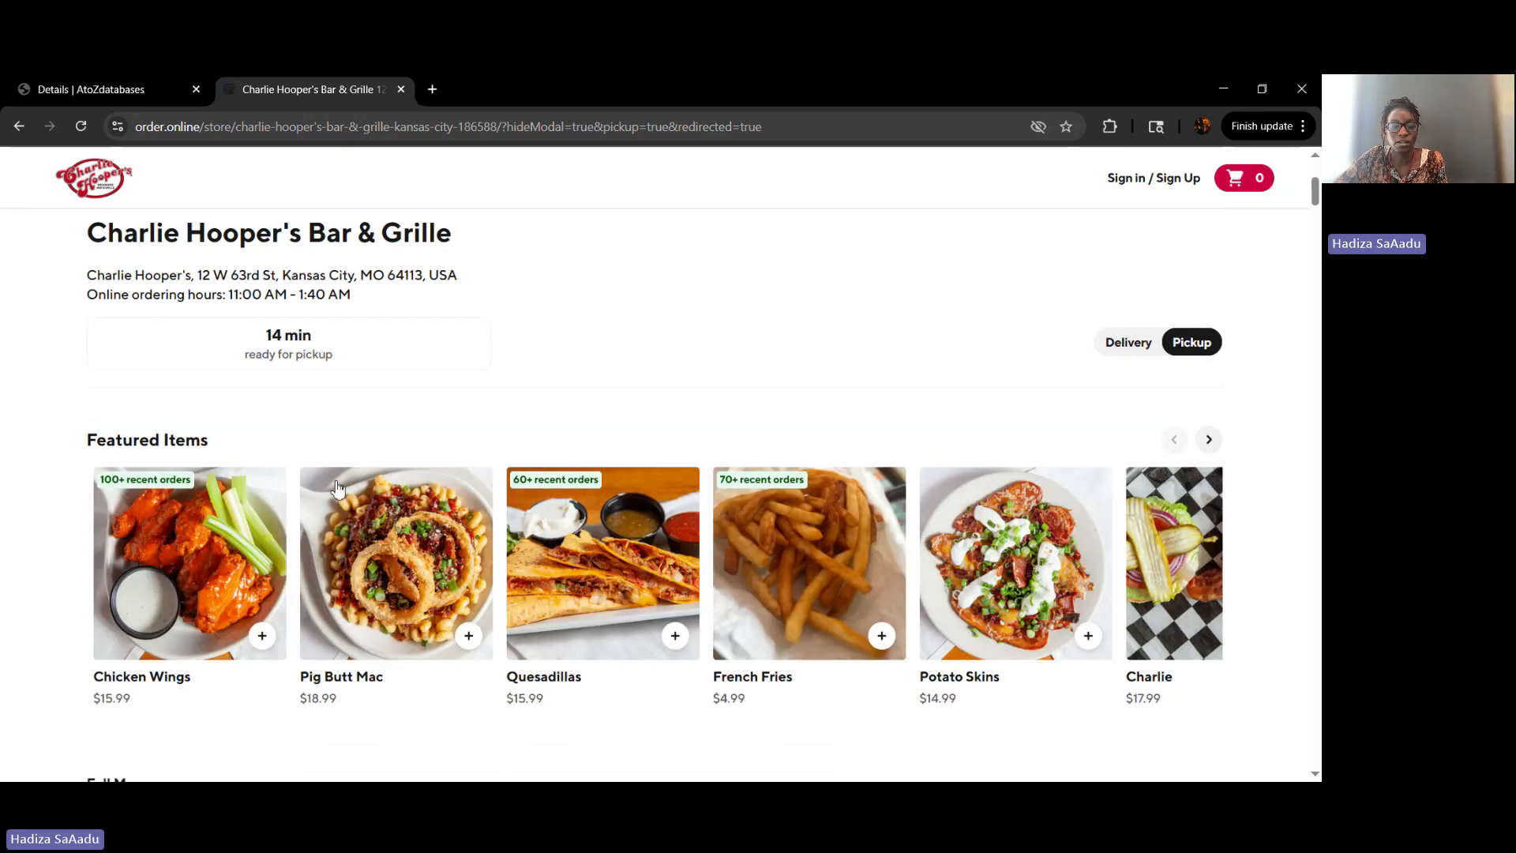
pyautogui.scroll(-2, 336, 487)
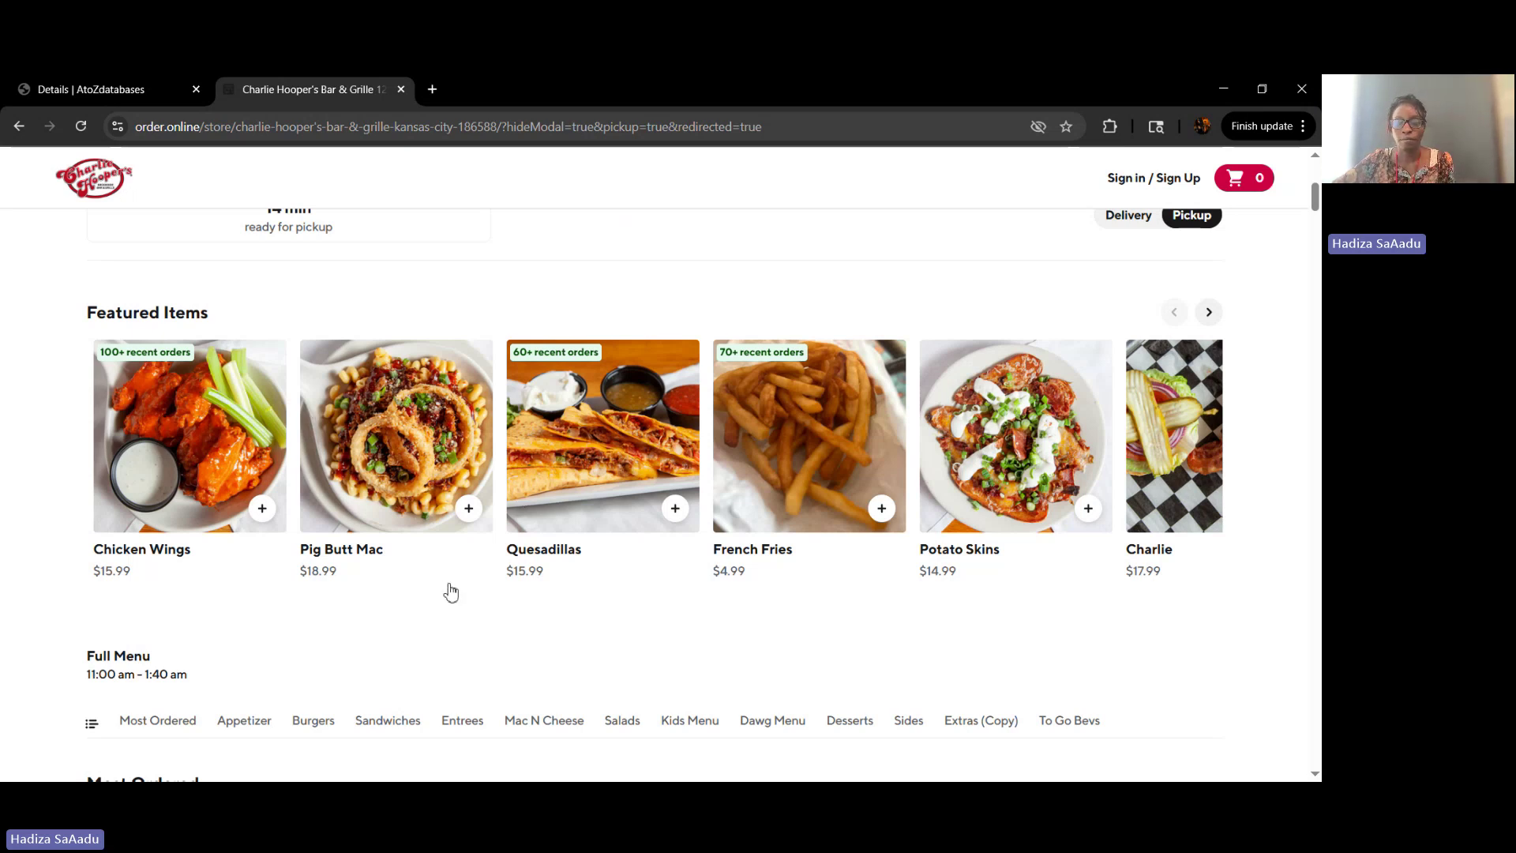
pyautogui.scroll(-1, 406, 597)
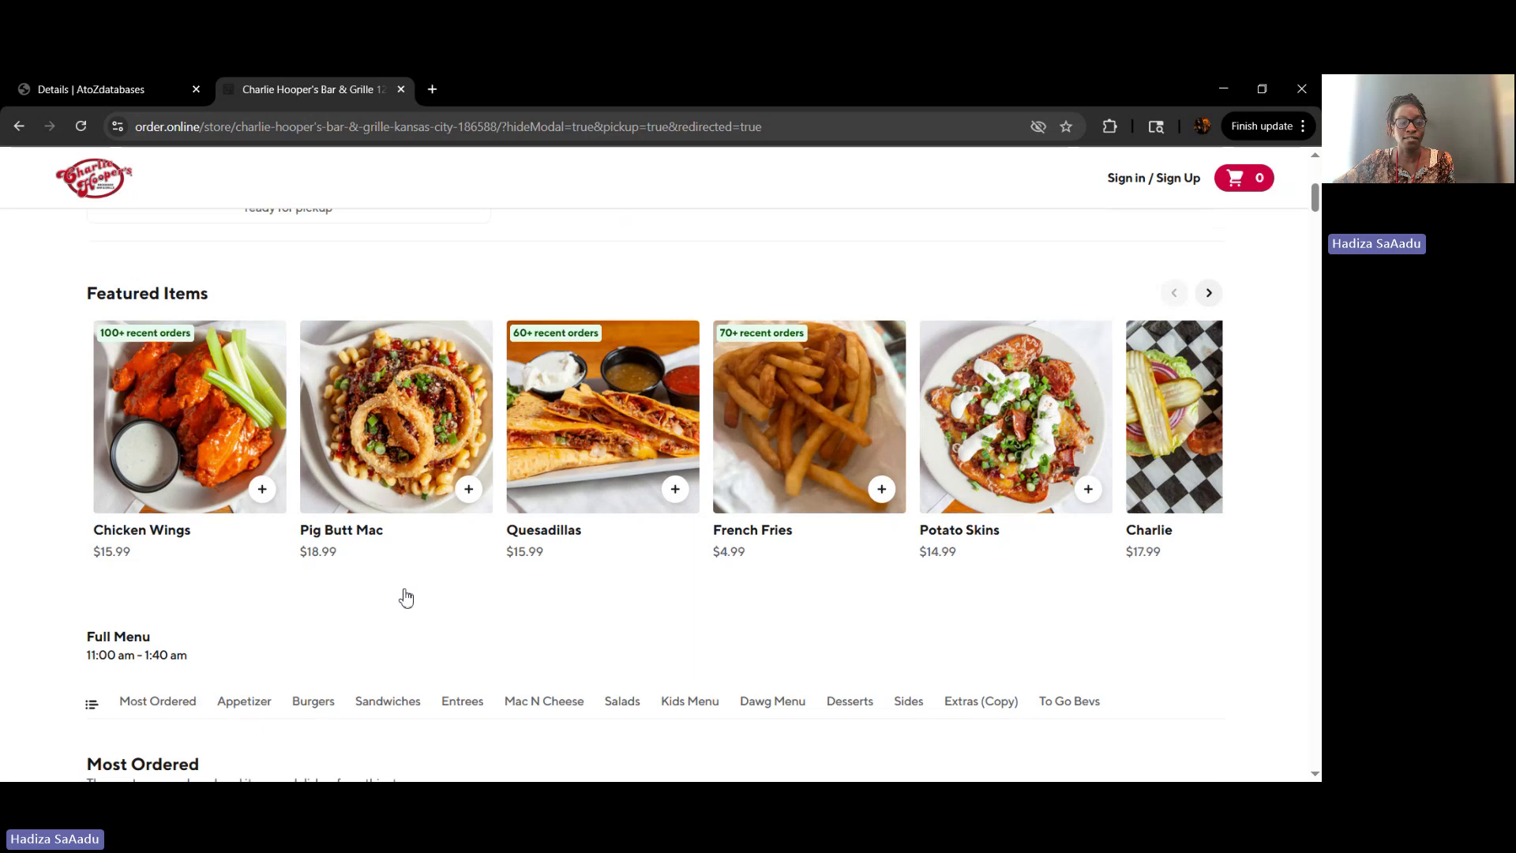
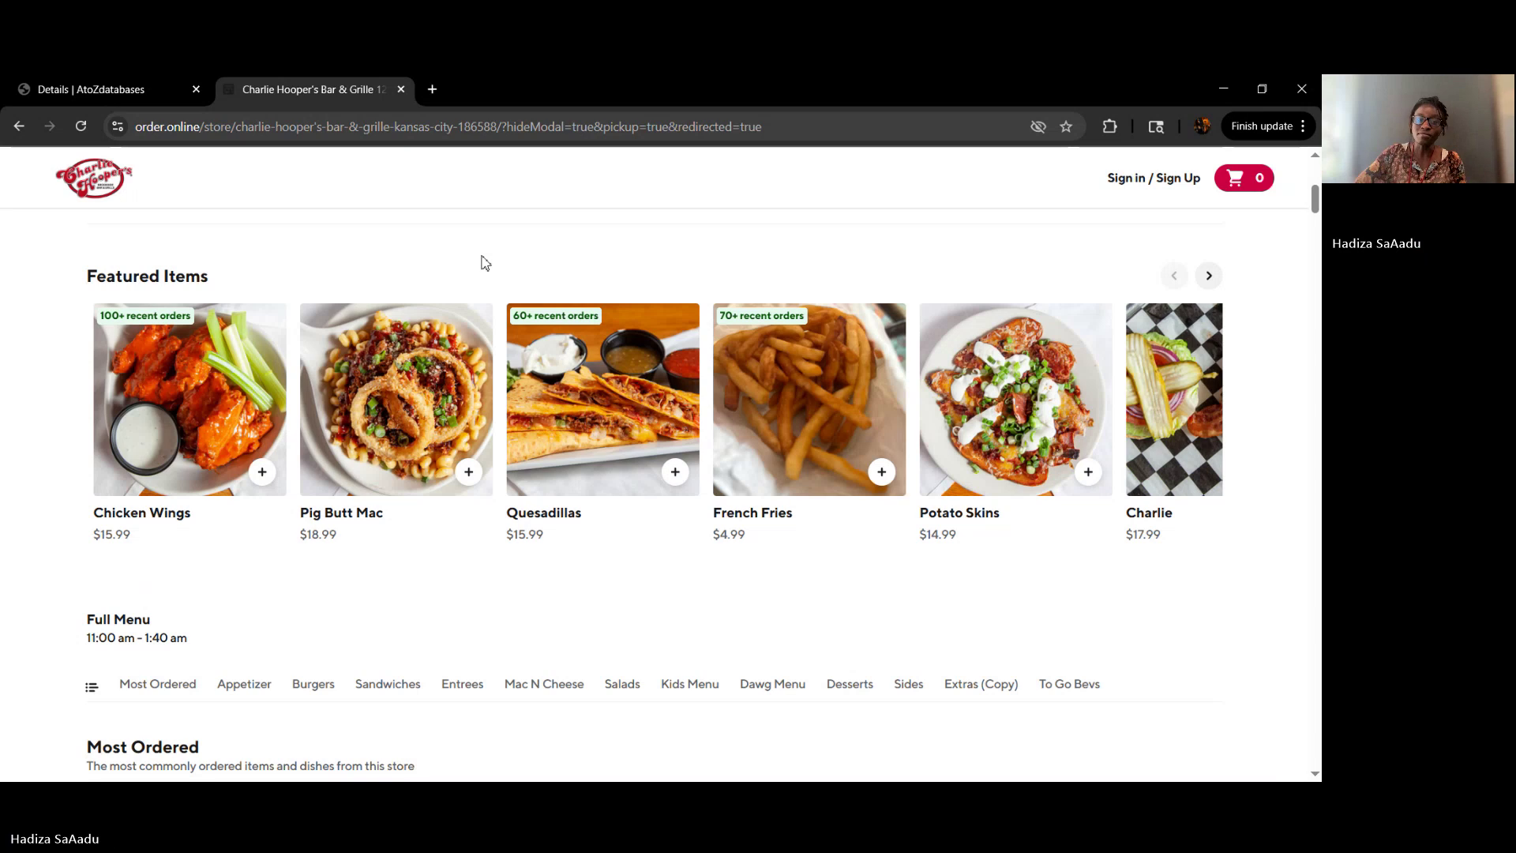
# Close the restaurant's site and look through the AtoZdatabases record down to its nearby businesses and estimated annual expenditures.
pyautogui.click(401, 89)
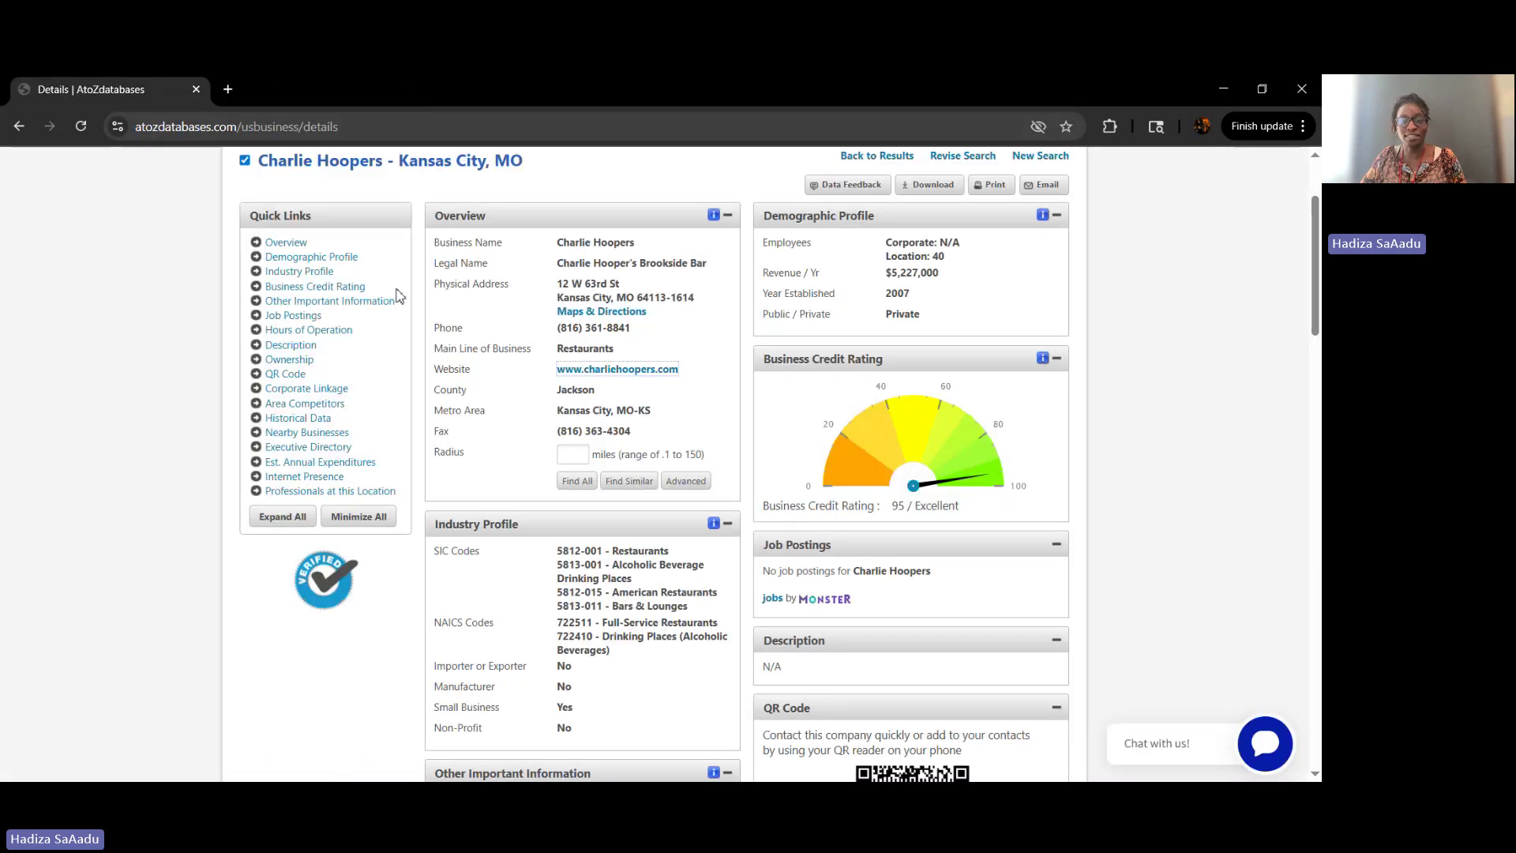
pyautogui.scroll(-5, 368, 511)
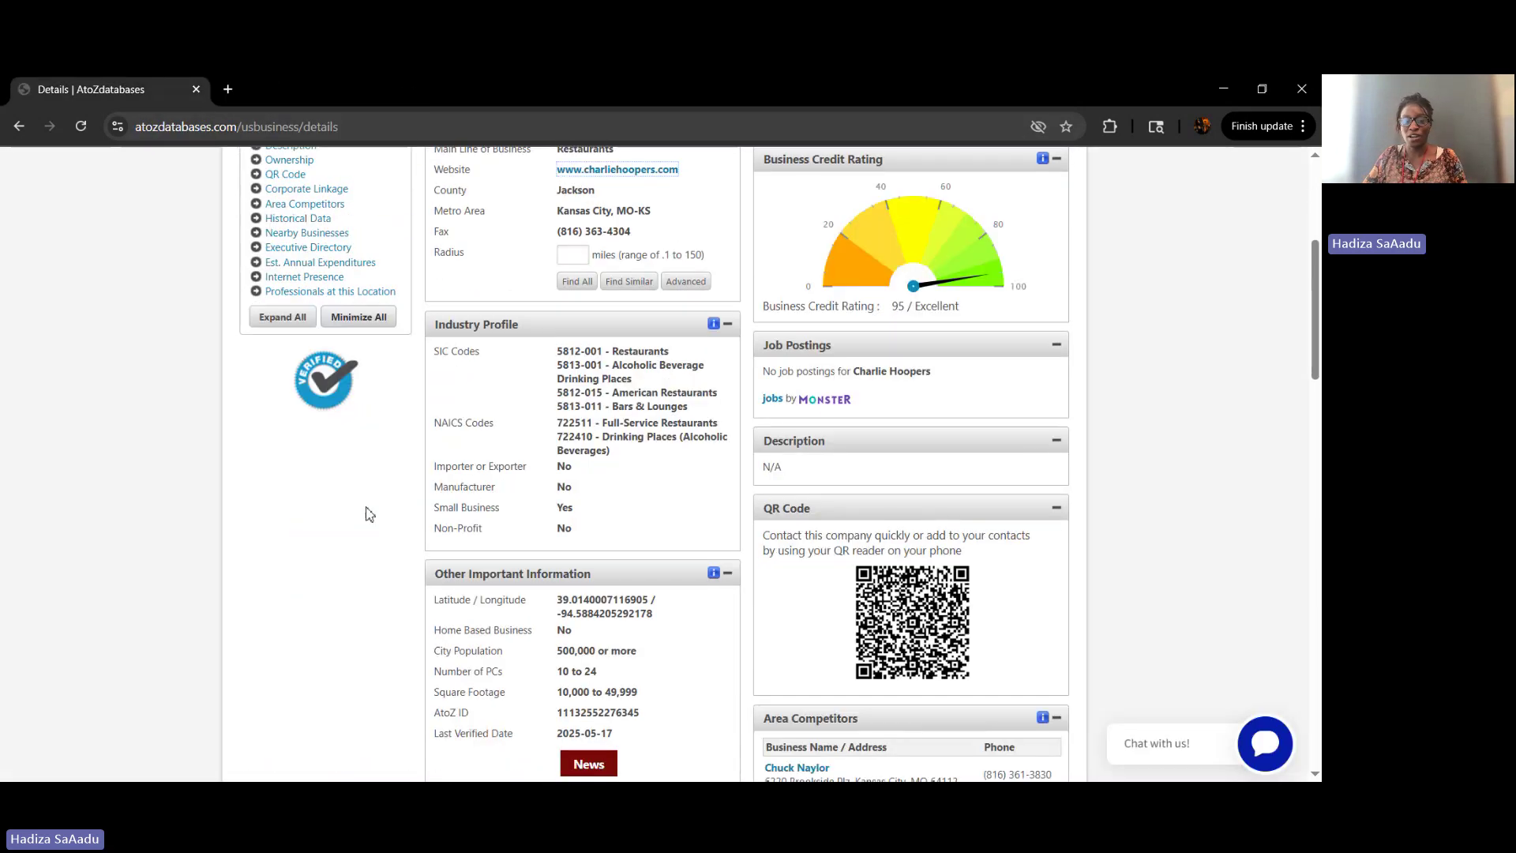
pyautogui.scroll(-8, 368, 514)
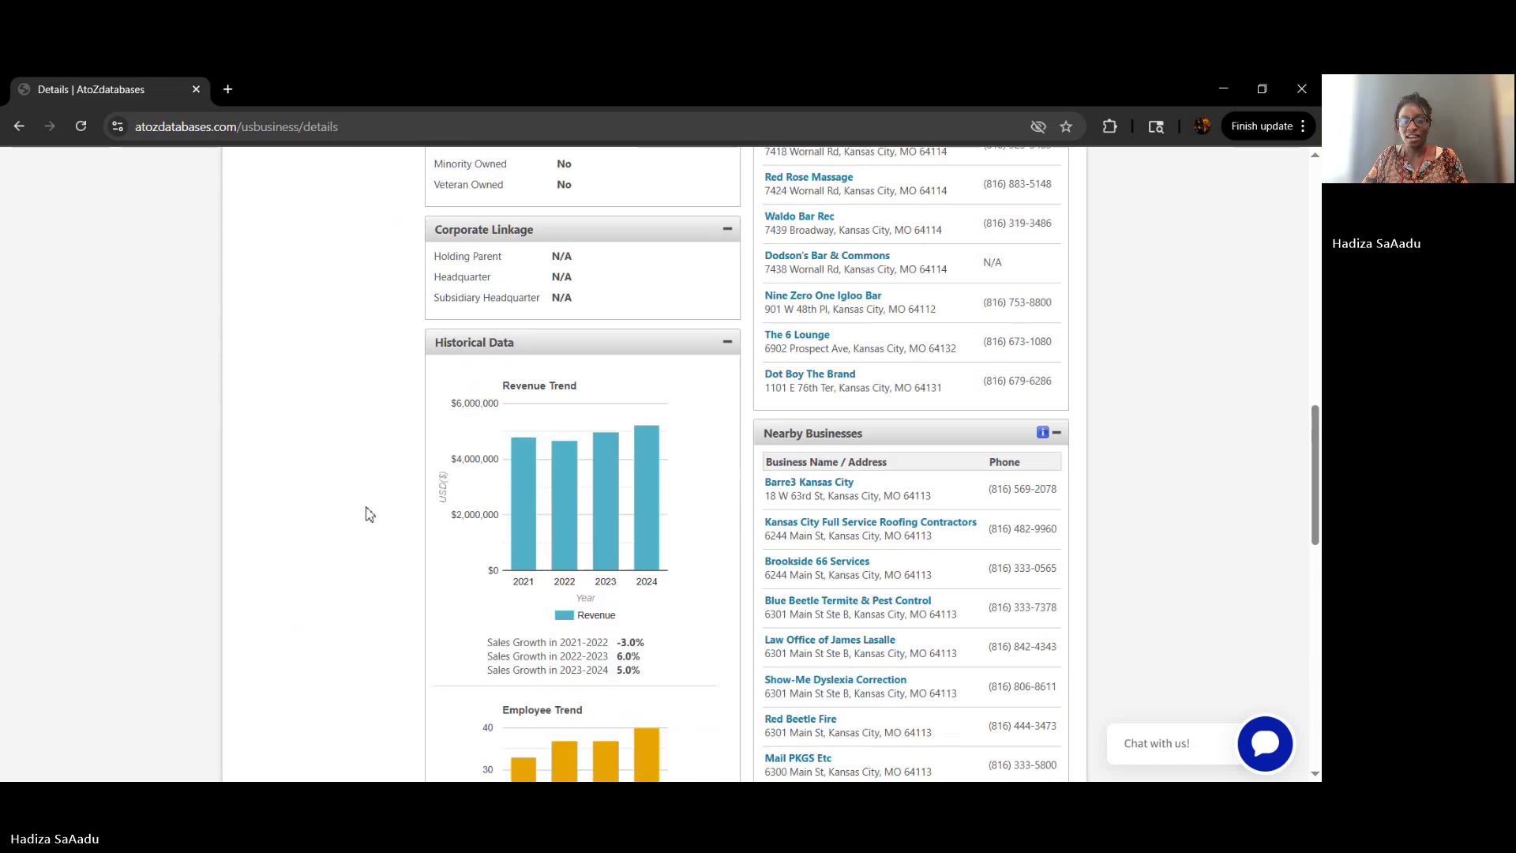
pyautogui.scroll(-1, 1216, 366)
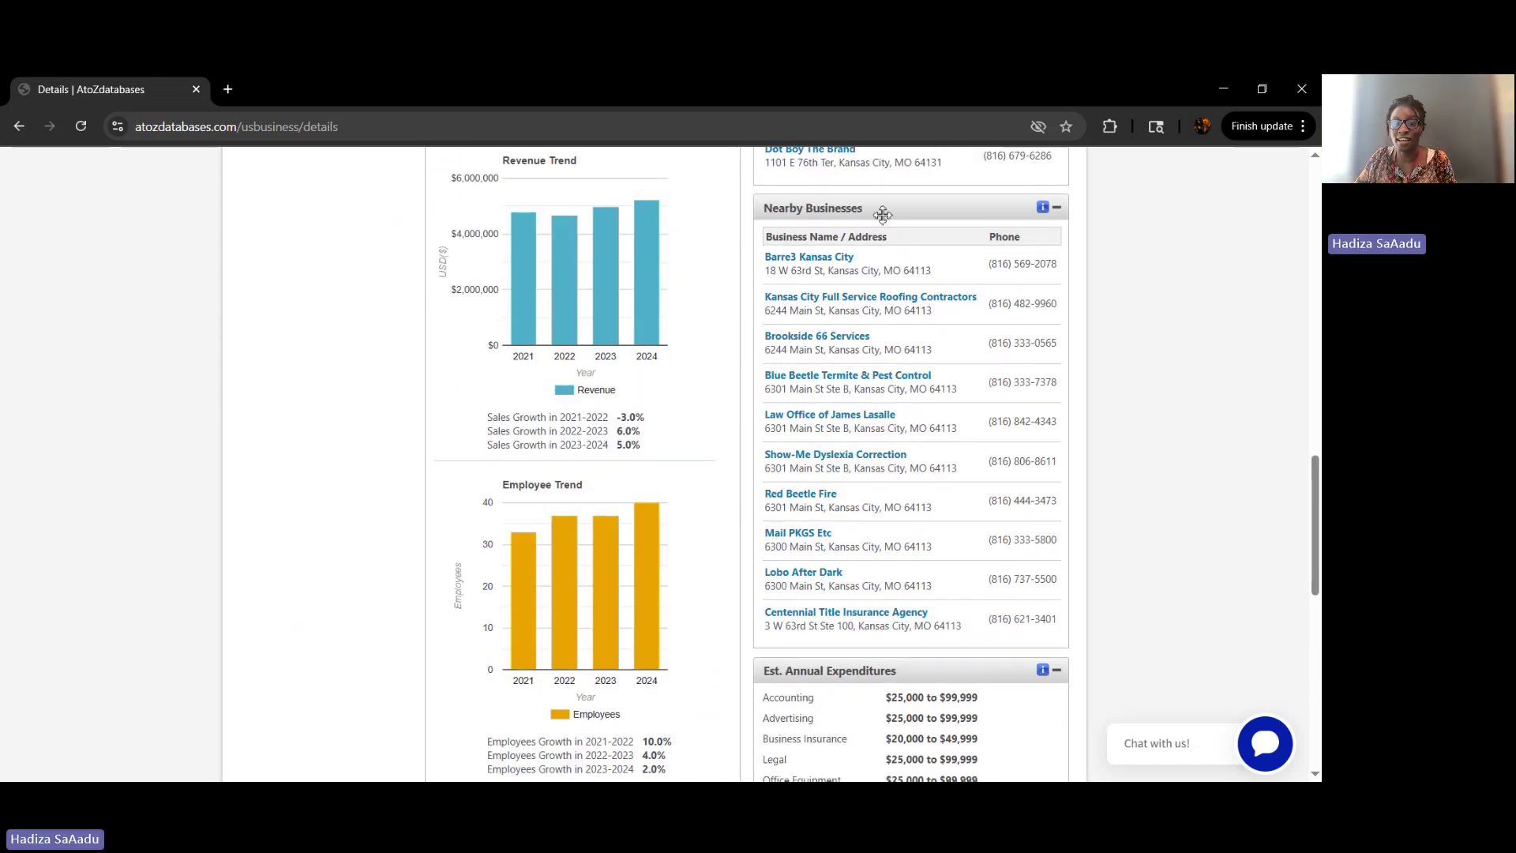
pyautogui.scroll(-1, 1031, 404)
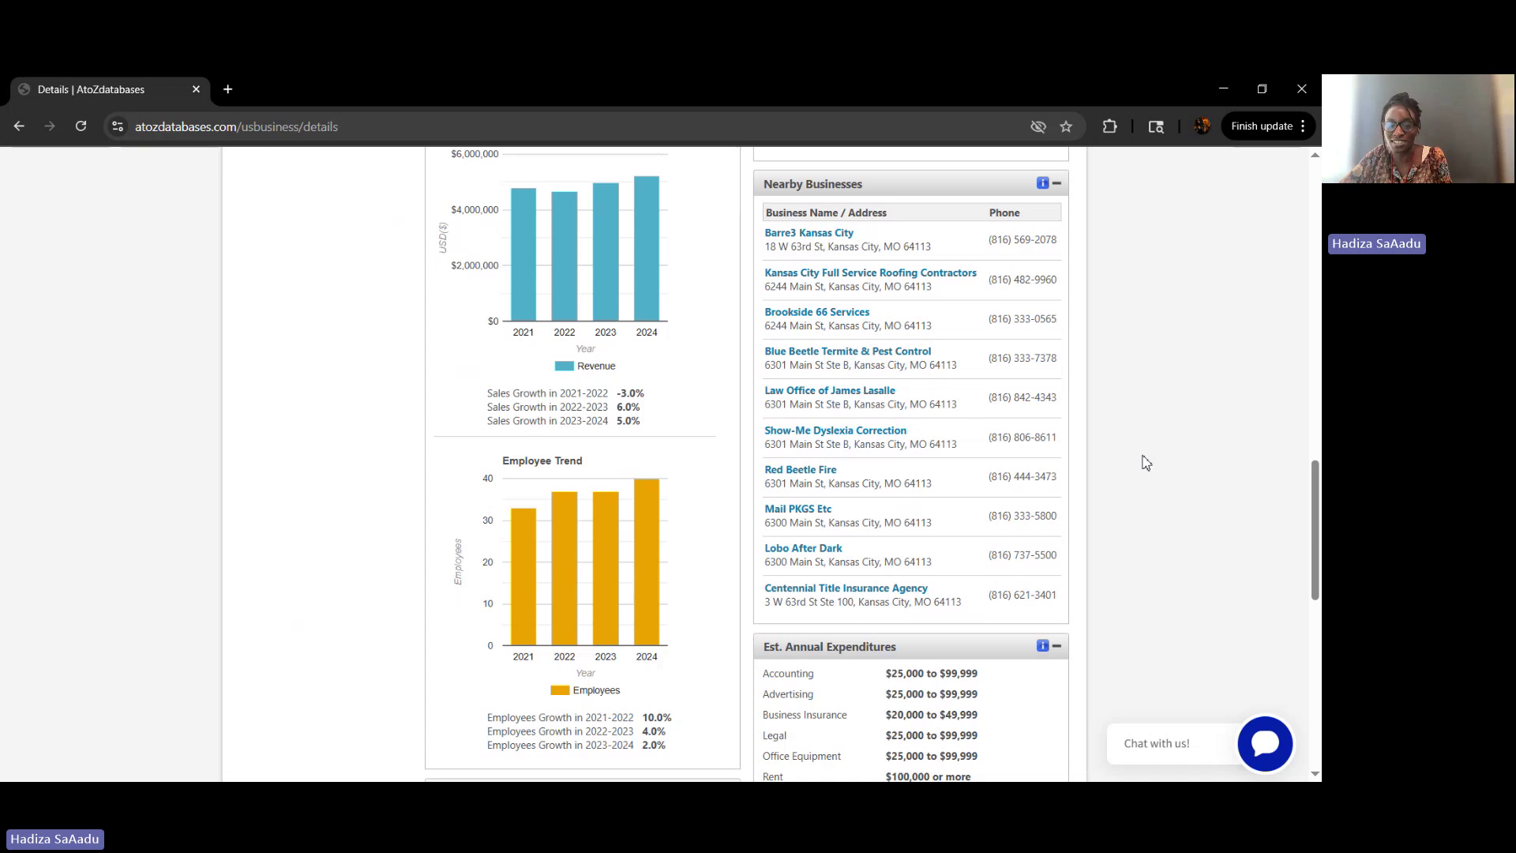
pyautogui.scroll(-3, 1146, 462)
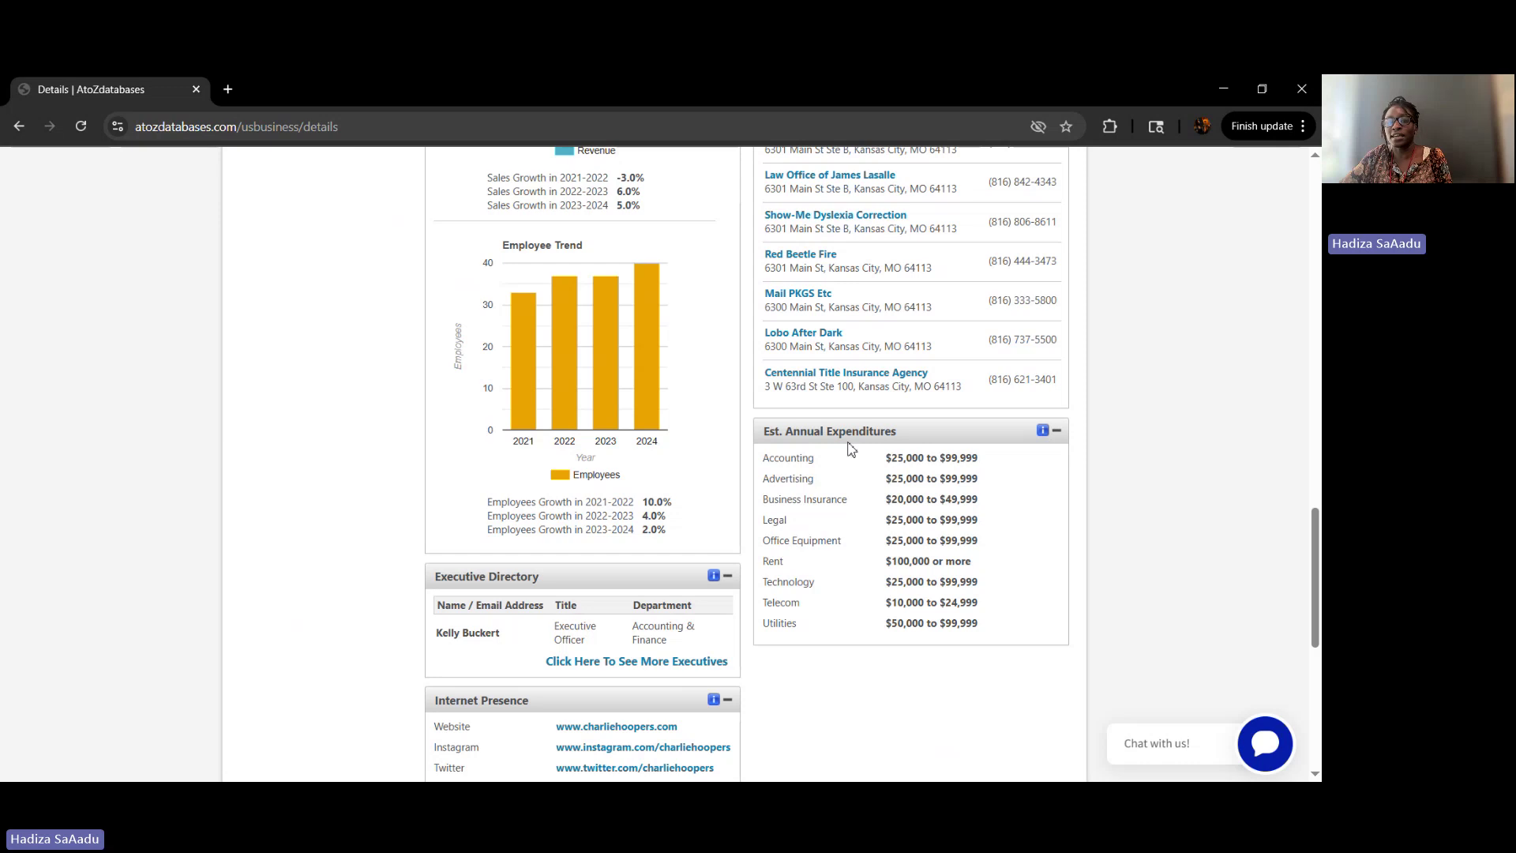
# Compare the record's estimated annual expenditures with its historical revenue and employee trend charts.
pyautogui.scroll(3, 850, 445)
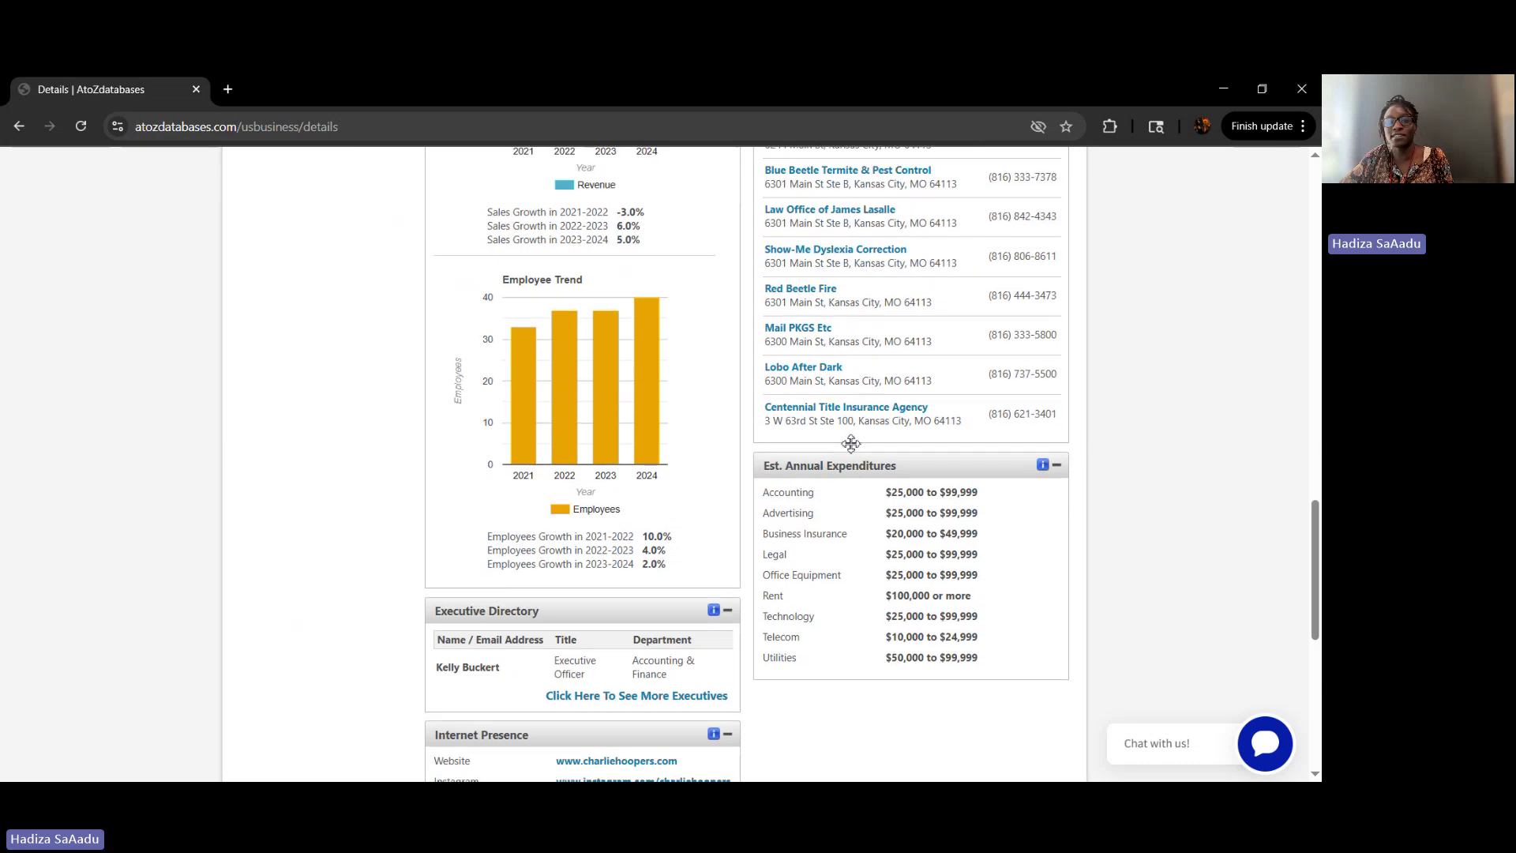
pyautogui.moveTo(554, 353)
pyautogui.scroll(-2, 554, 353)
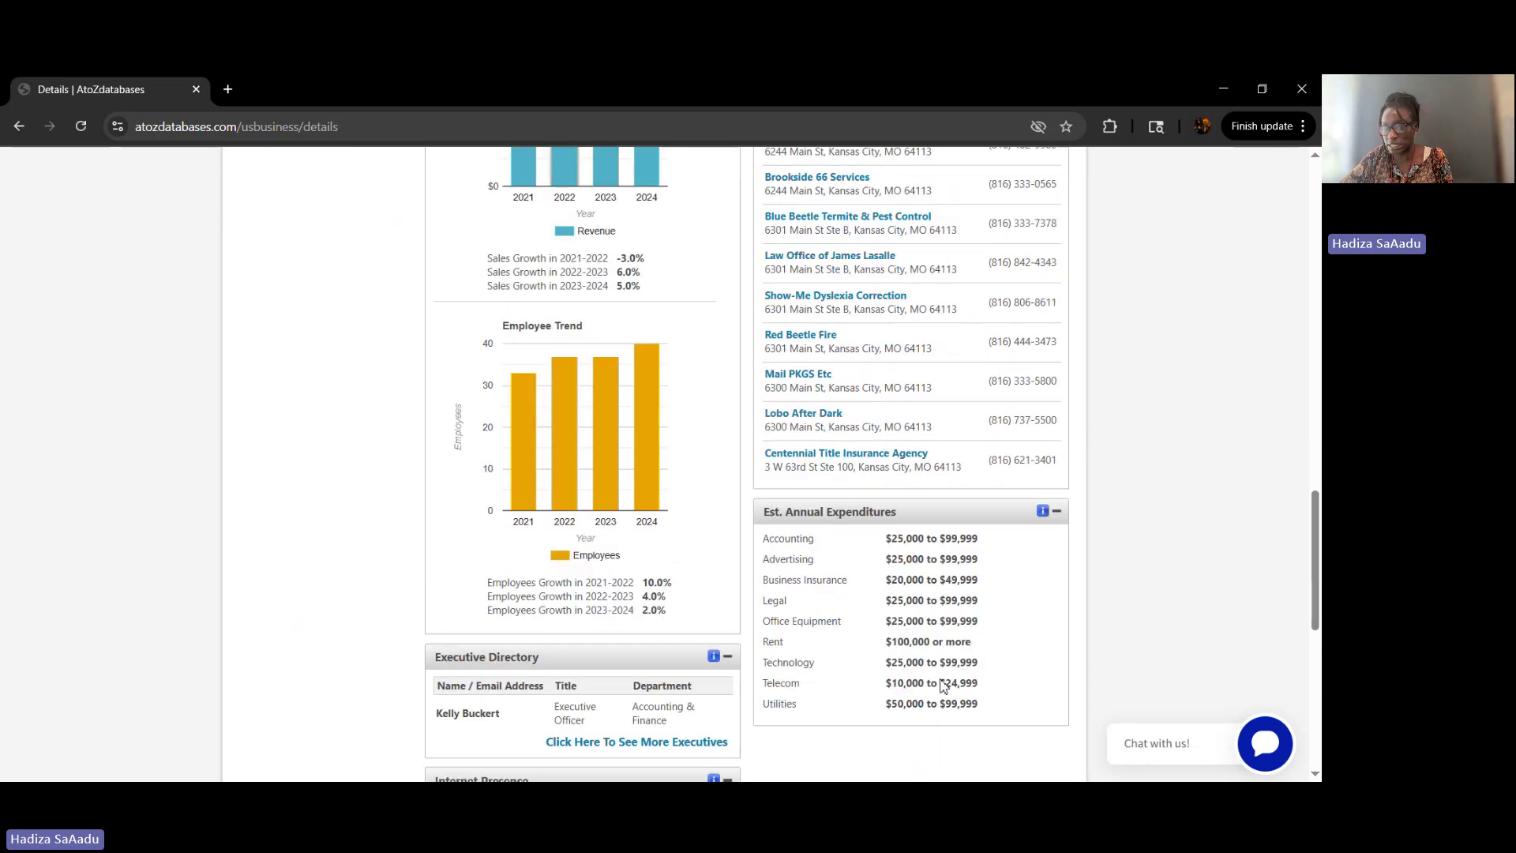
pyautogui.scroll(4, 932, 535)
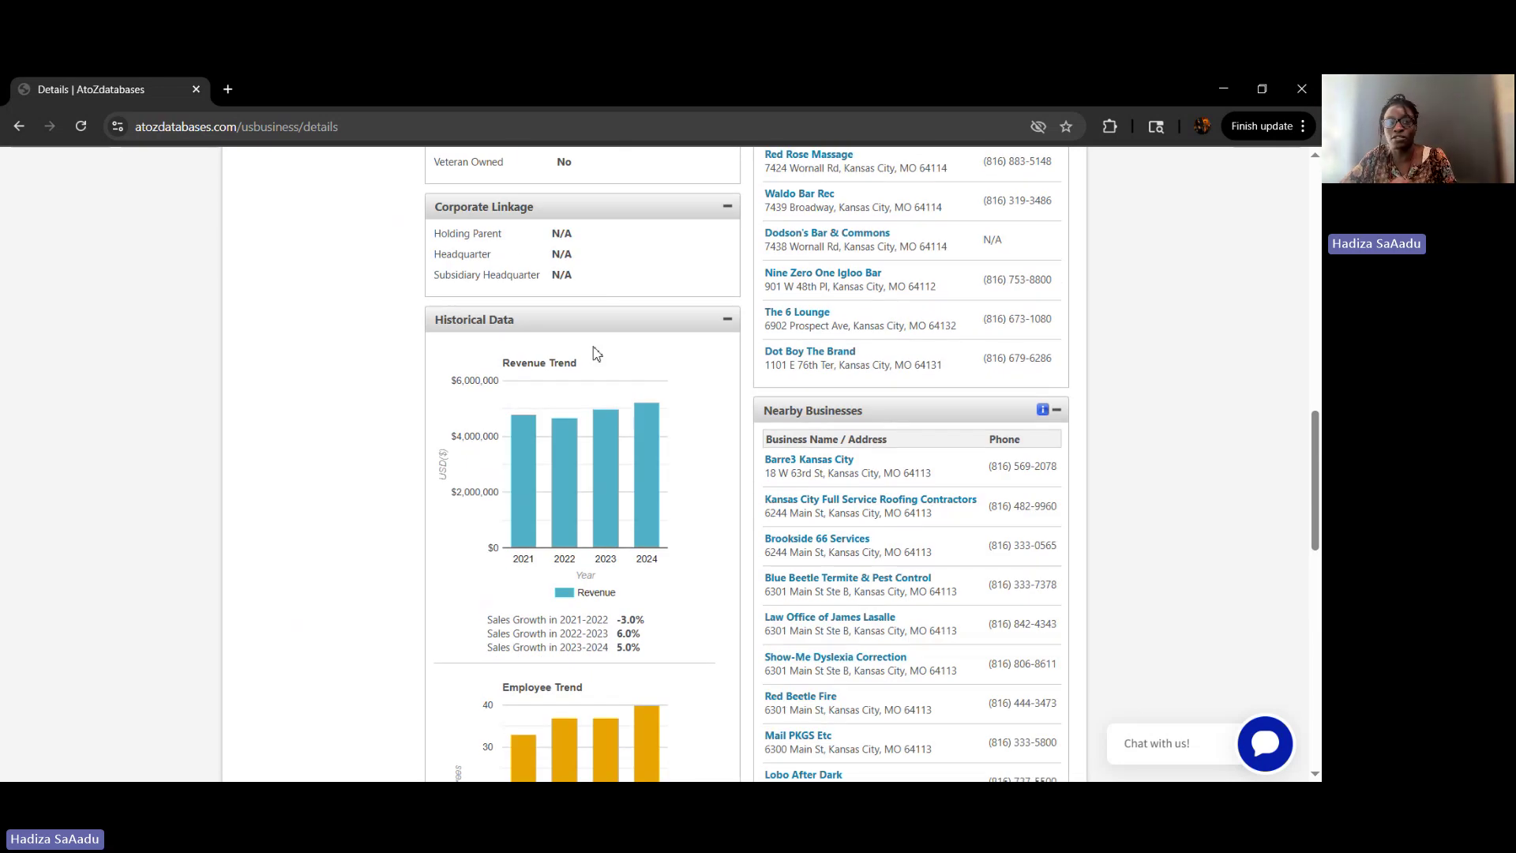
pyautogui.scroll(-2, 596, 353)
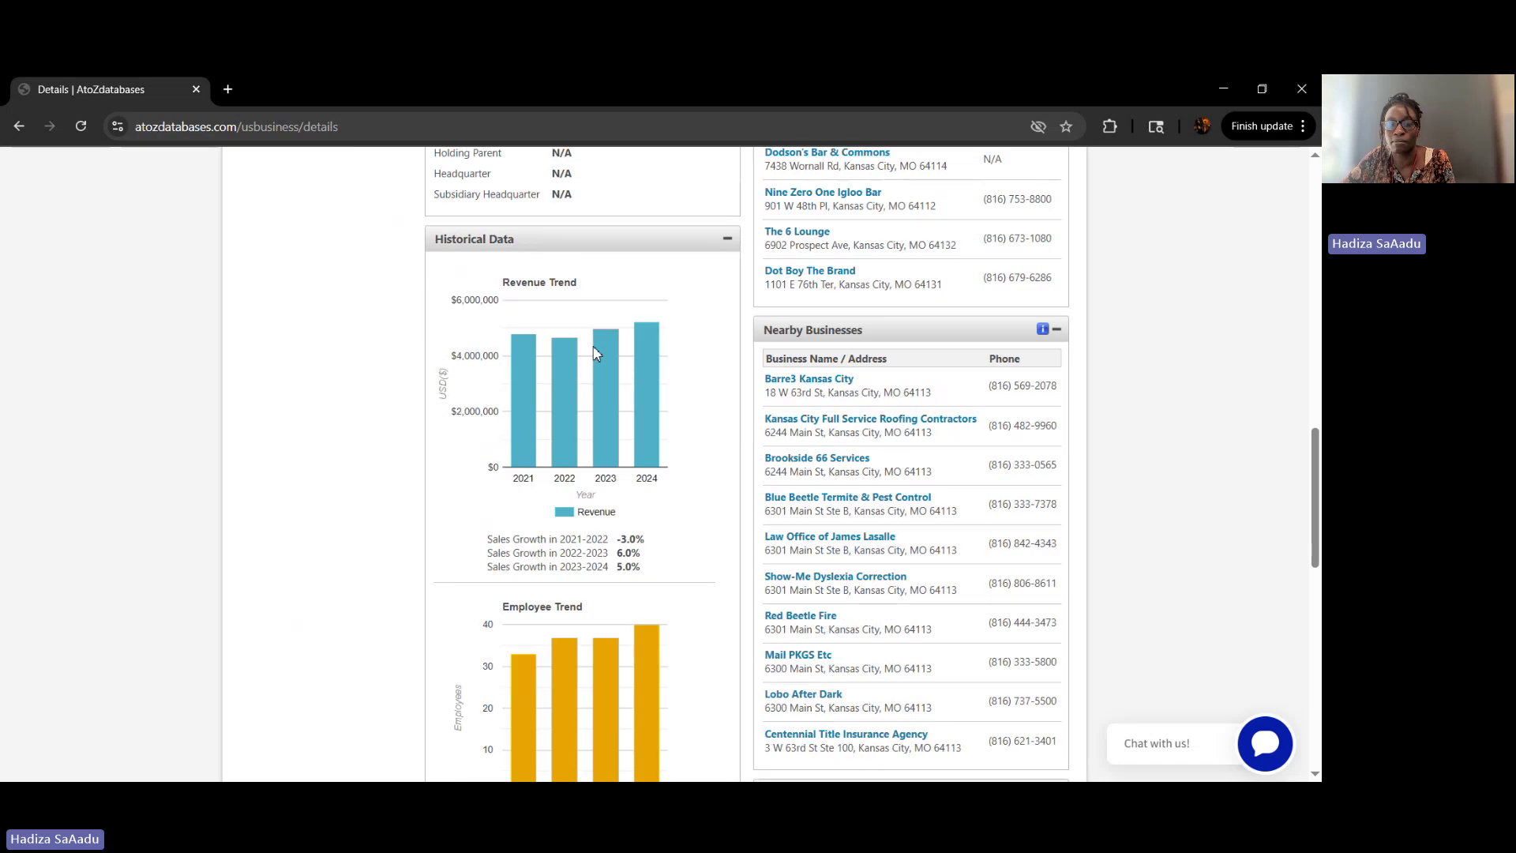
pyautogui.scroll(-2, 596, 353)
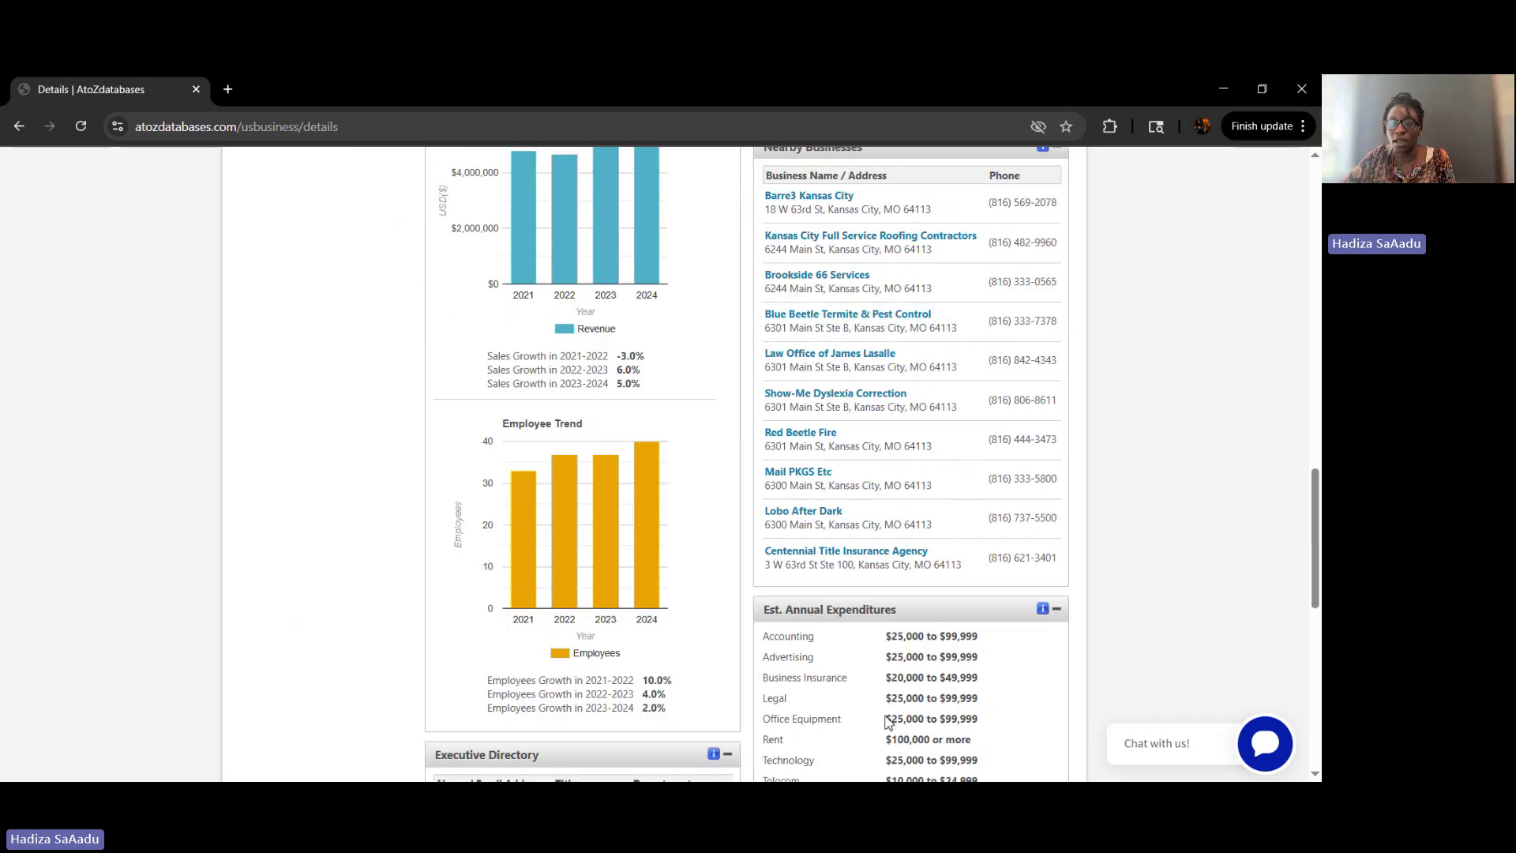
pyautogui.scroll(3, 888, 721)
pyautogui.scroll(-3, 817, 655)
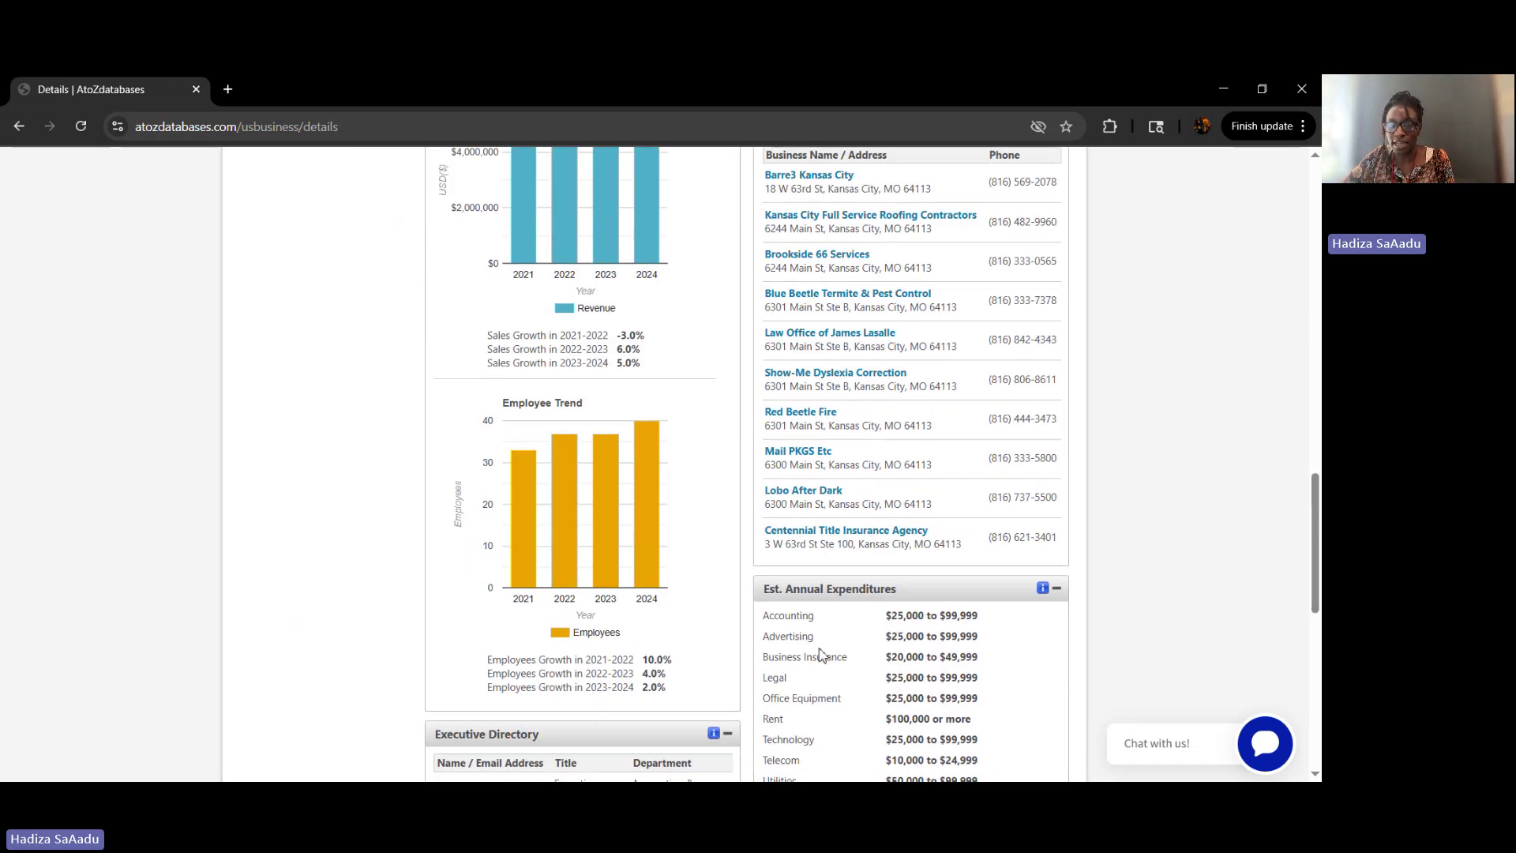
# Highlight the yearly sales growth figures under the Revenue Trend chart, then clear the highlight.
pyautogui.scroll(2, 869, 656)
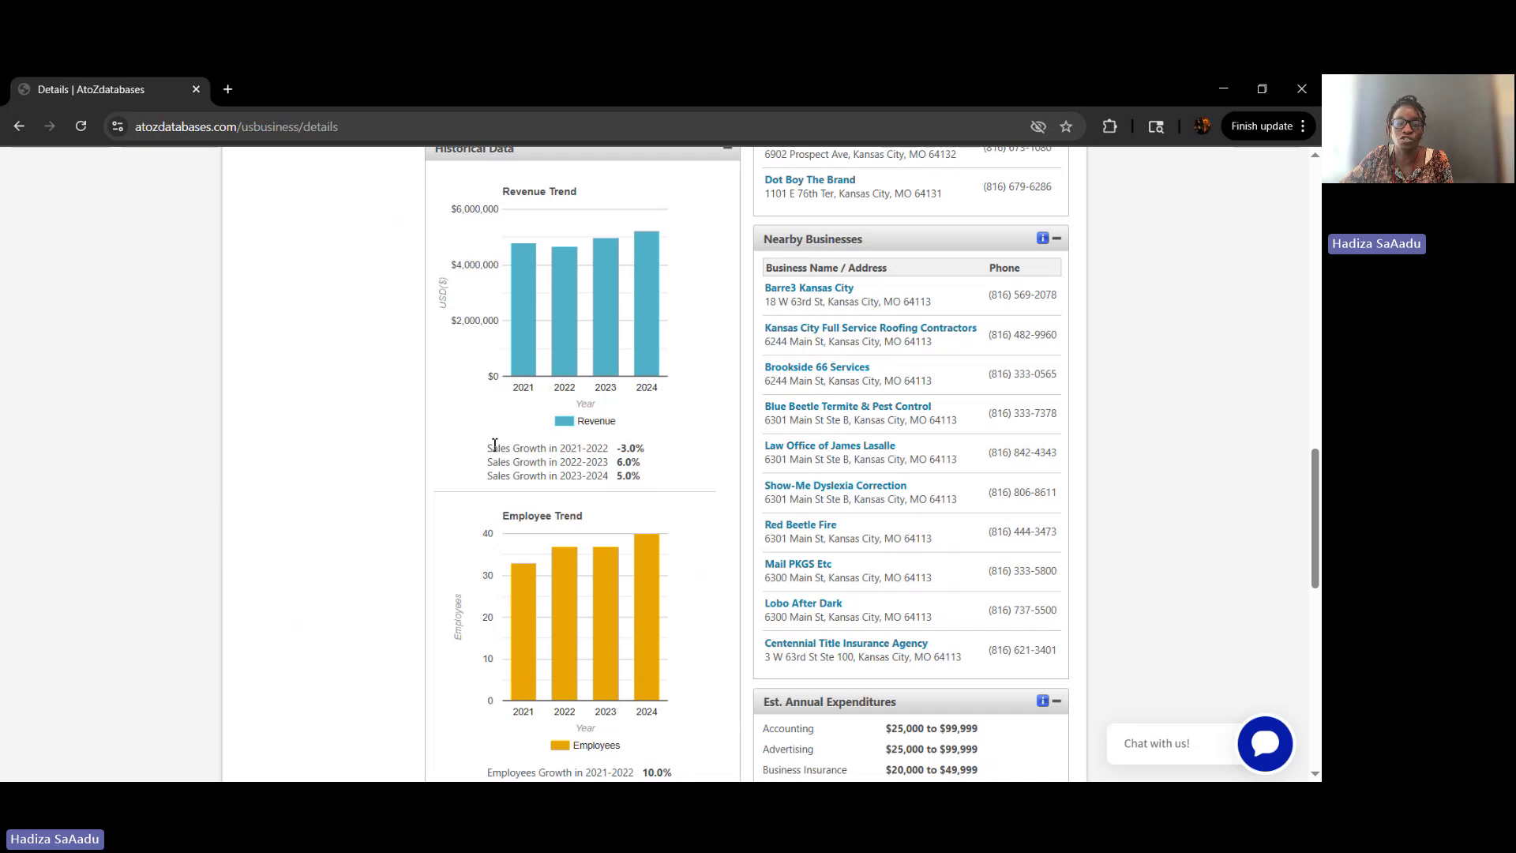
pyautogui.moveTo(491, 448); pyautogui.dragTo(652, 485)
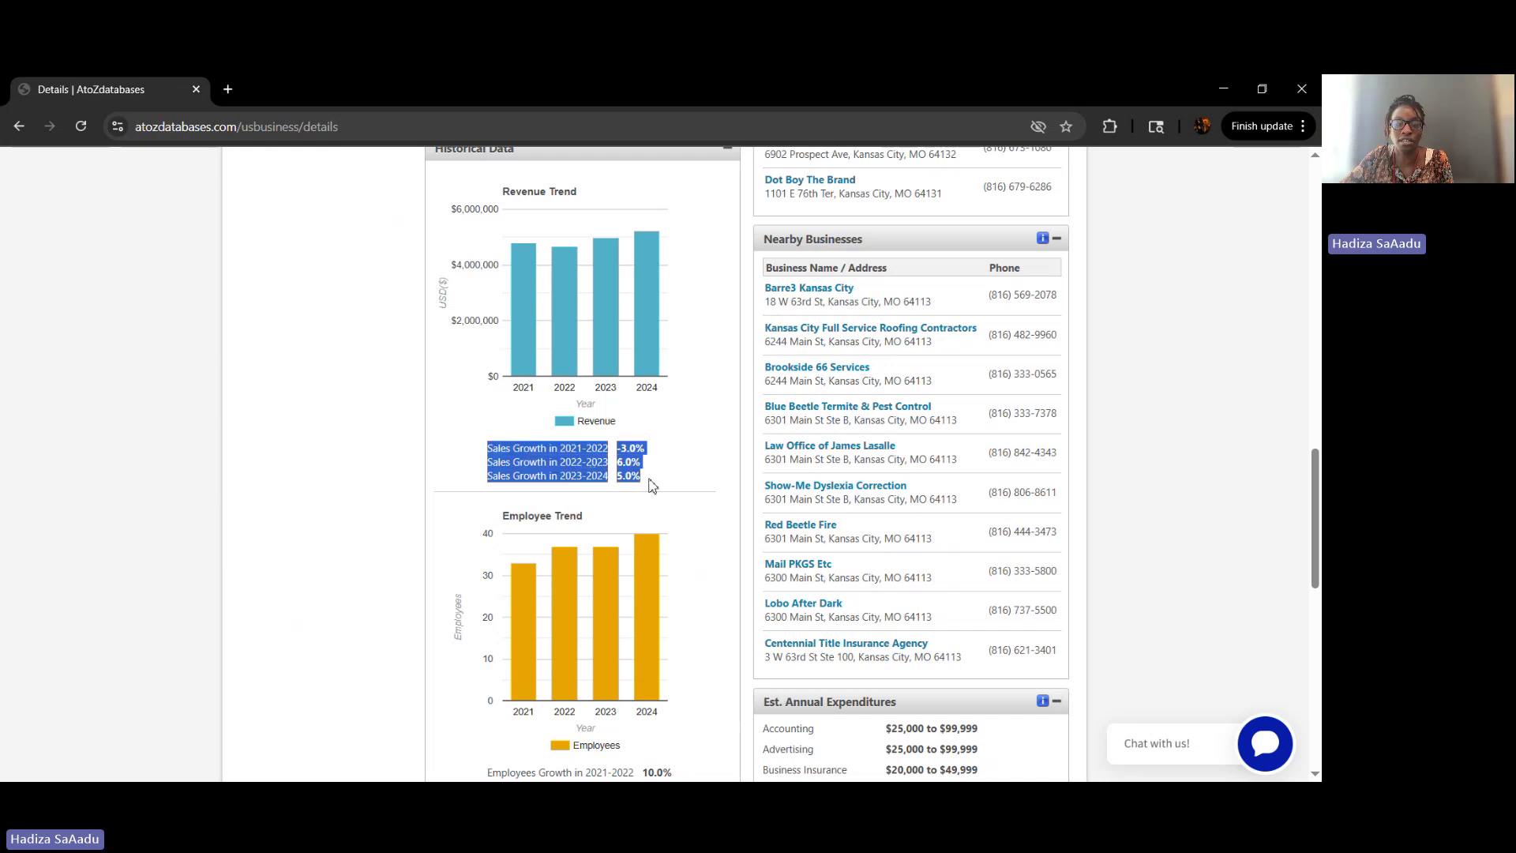
pyautogui.click(585, 483)
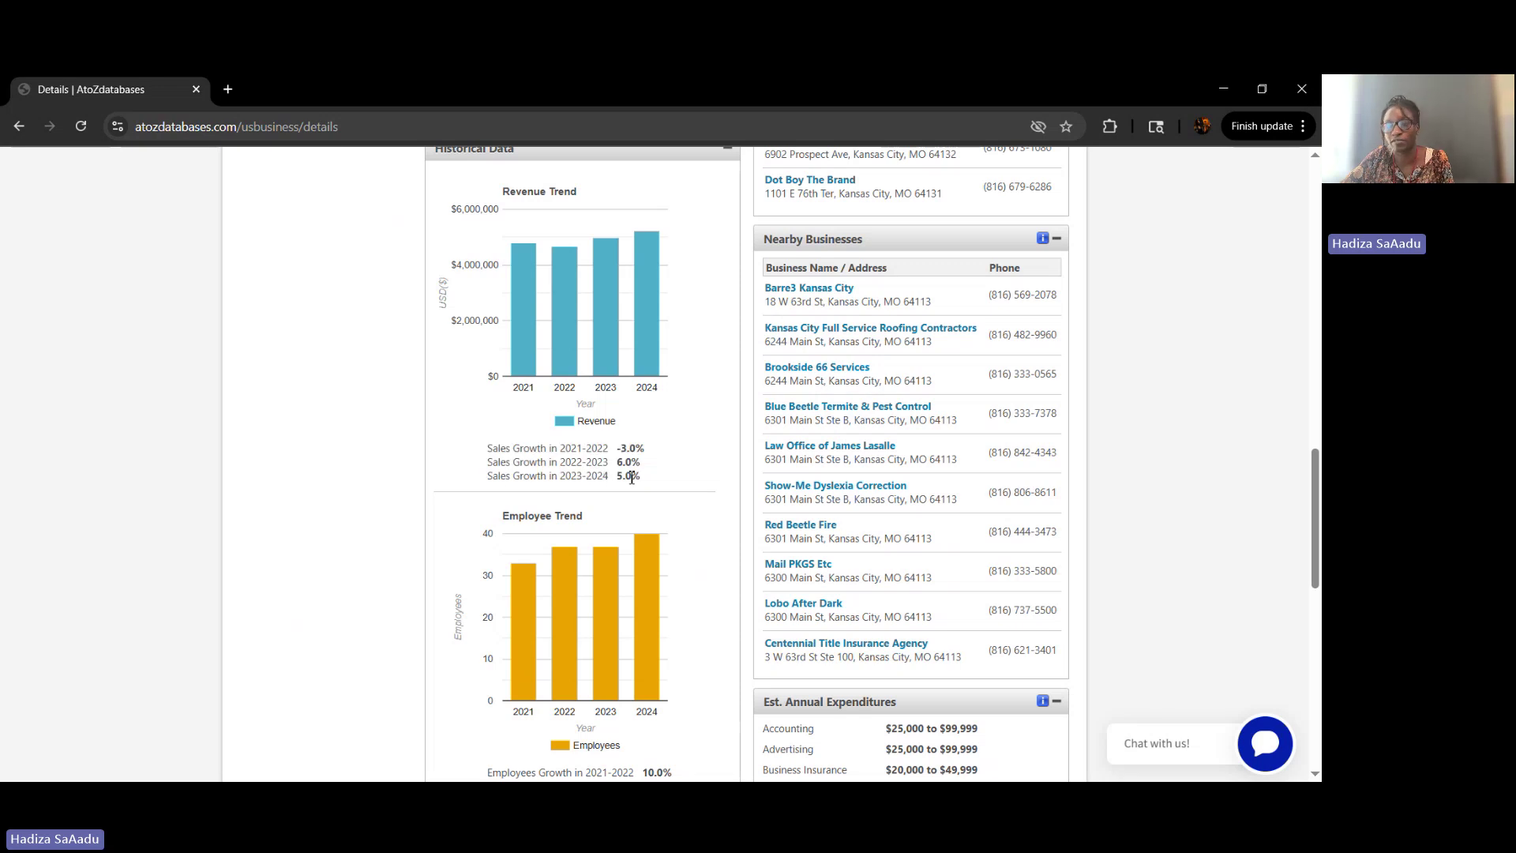
# Examine the Employee Trend growth figures, highlighting the 2023-2024 line and the 2021-2022 percentage, and clear the highlight.
pyautogui.scroll(-1, 632, 477)
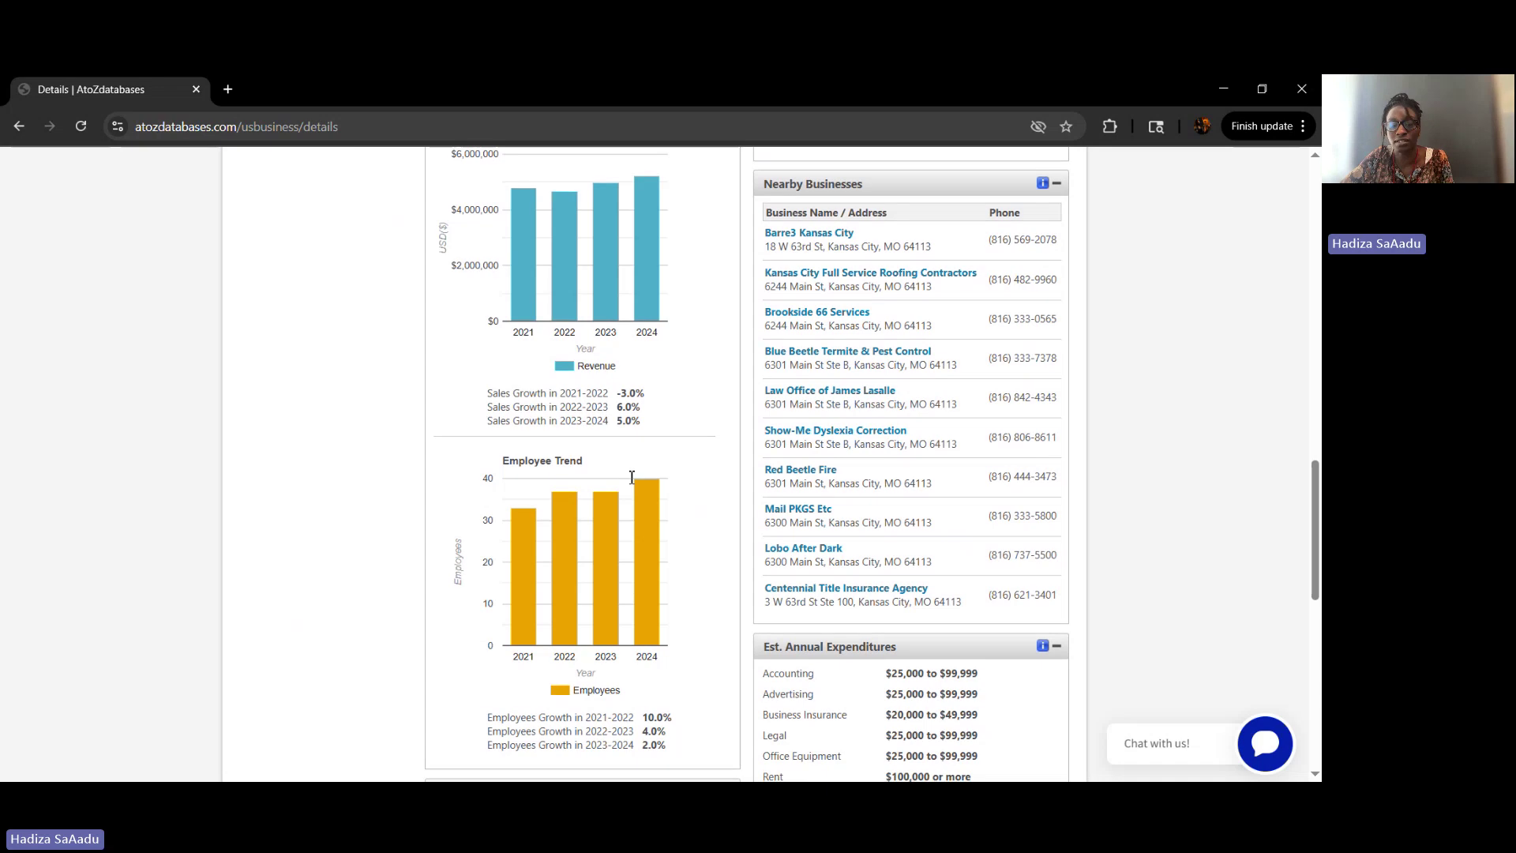
pyautogui.scroll(-1, 632, 482)
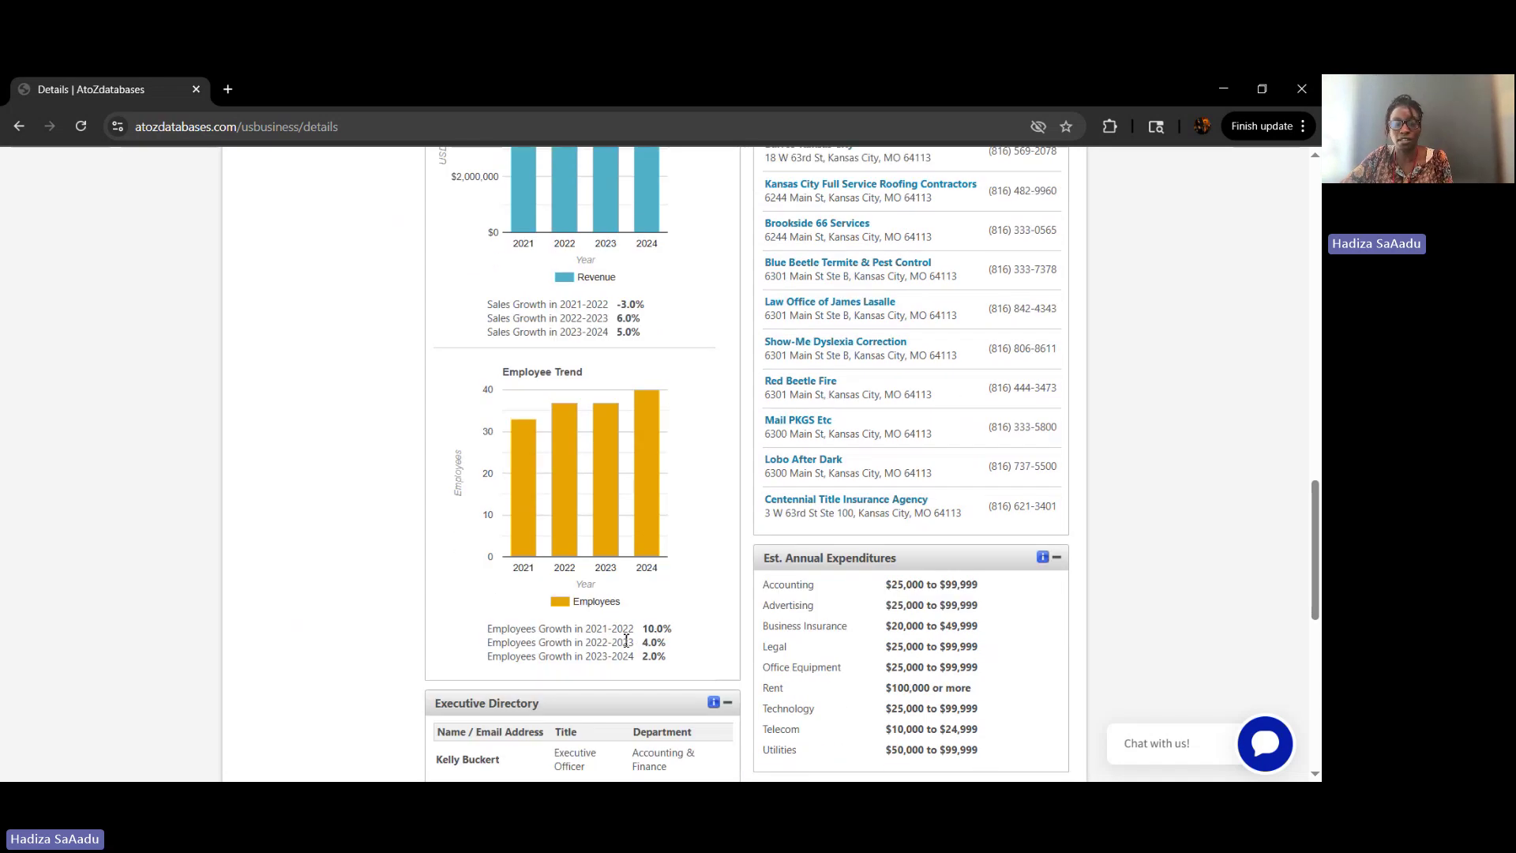
pyautogui.moveTo(677, 660); pyautogui.dragTo(480, 673)
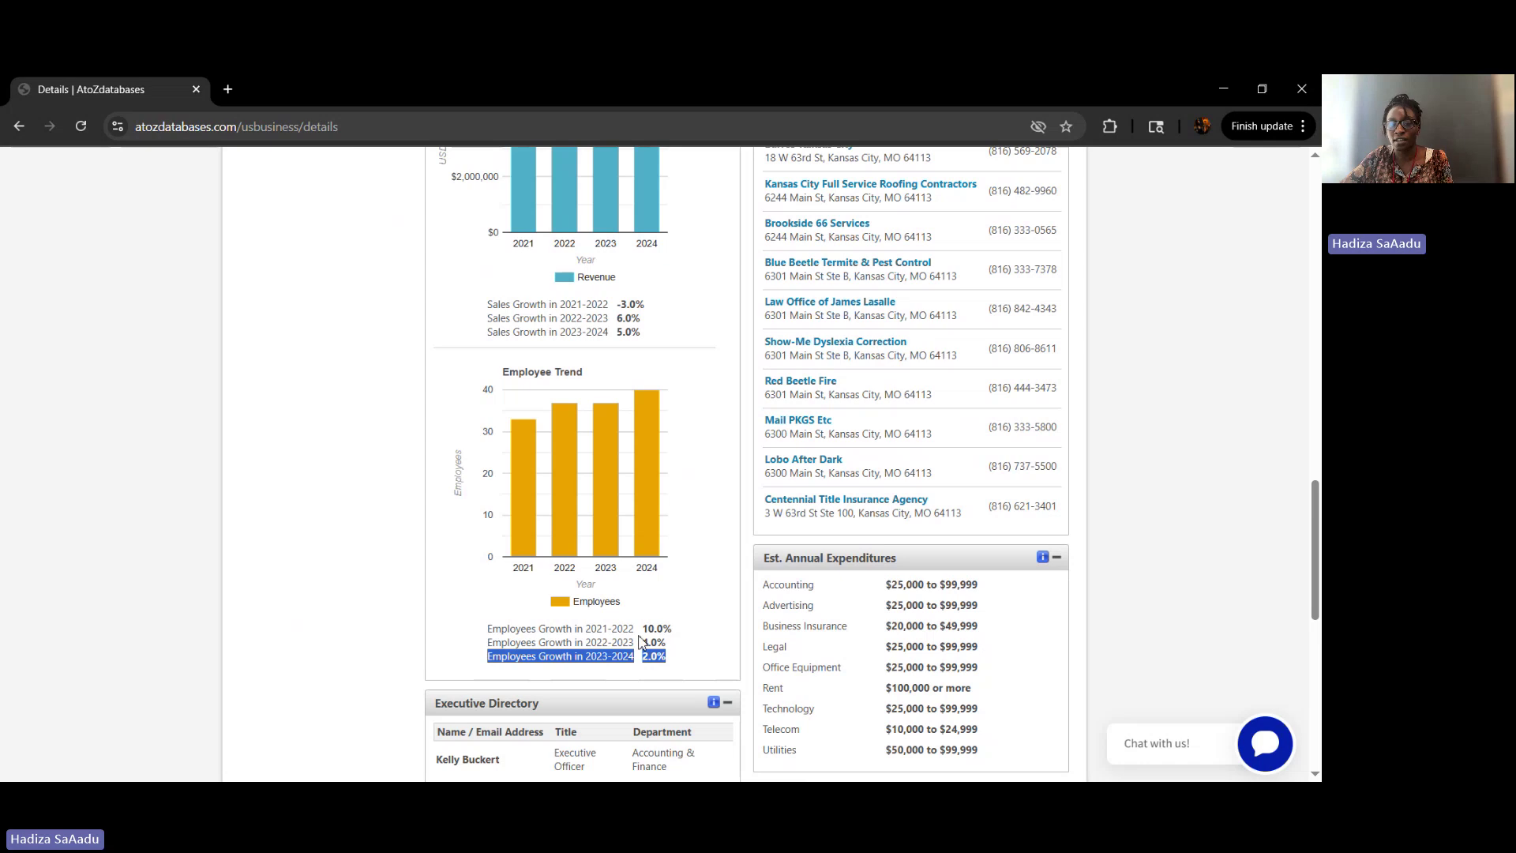
pyautogui.moveTo(645, 631); pyautogui.dragTo(673, 629)
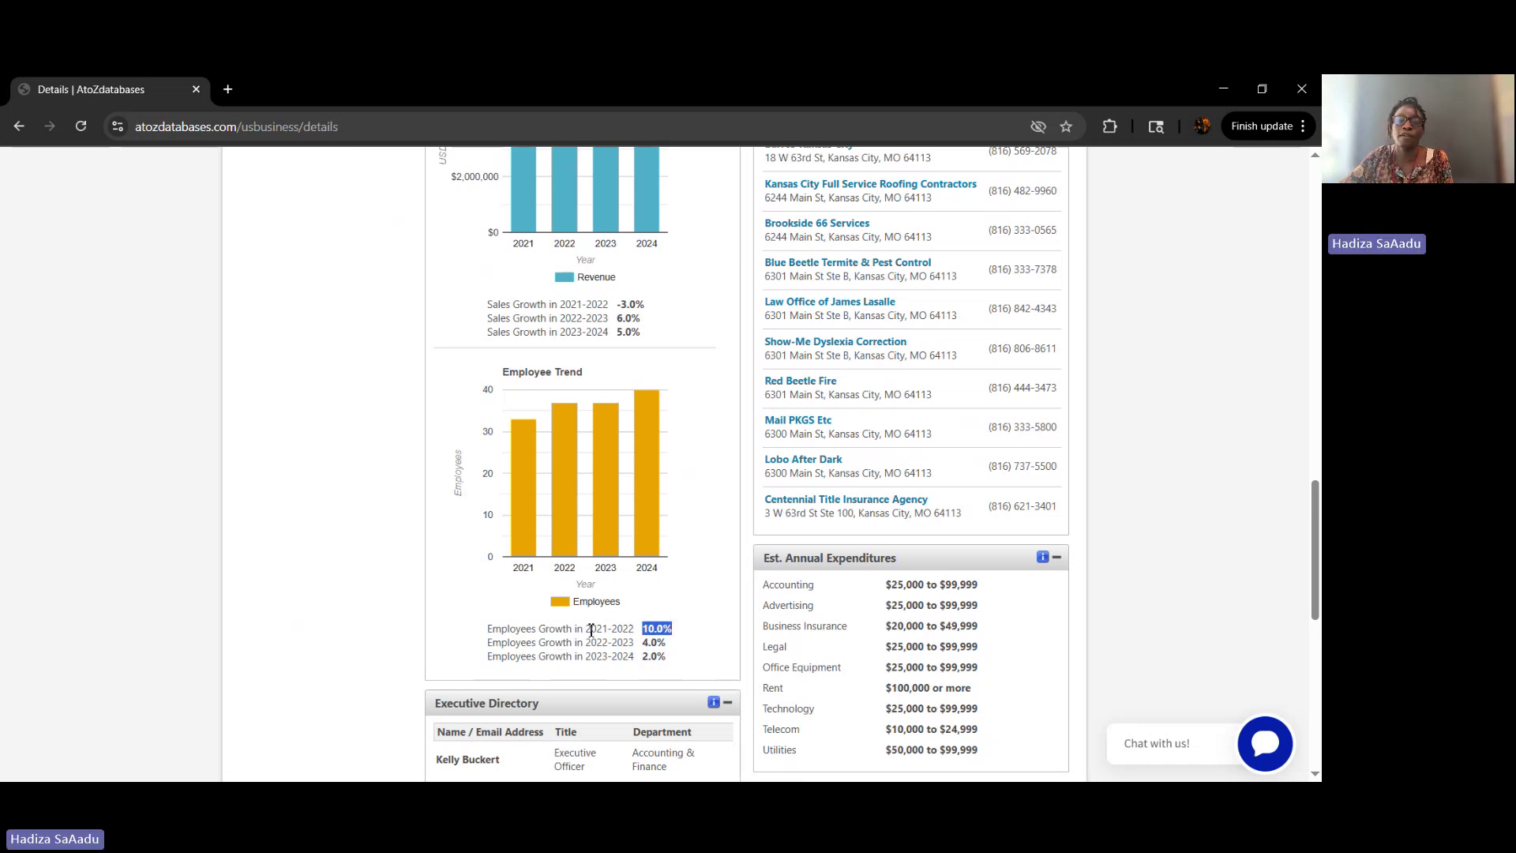
pyautogui.scroll(-1, 634, 630)
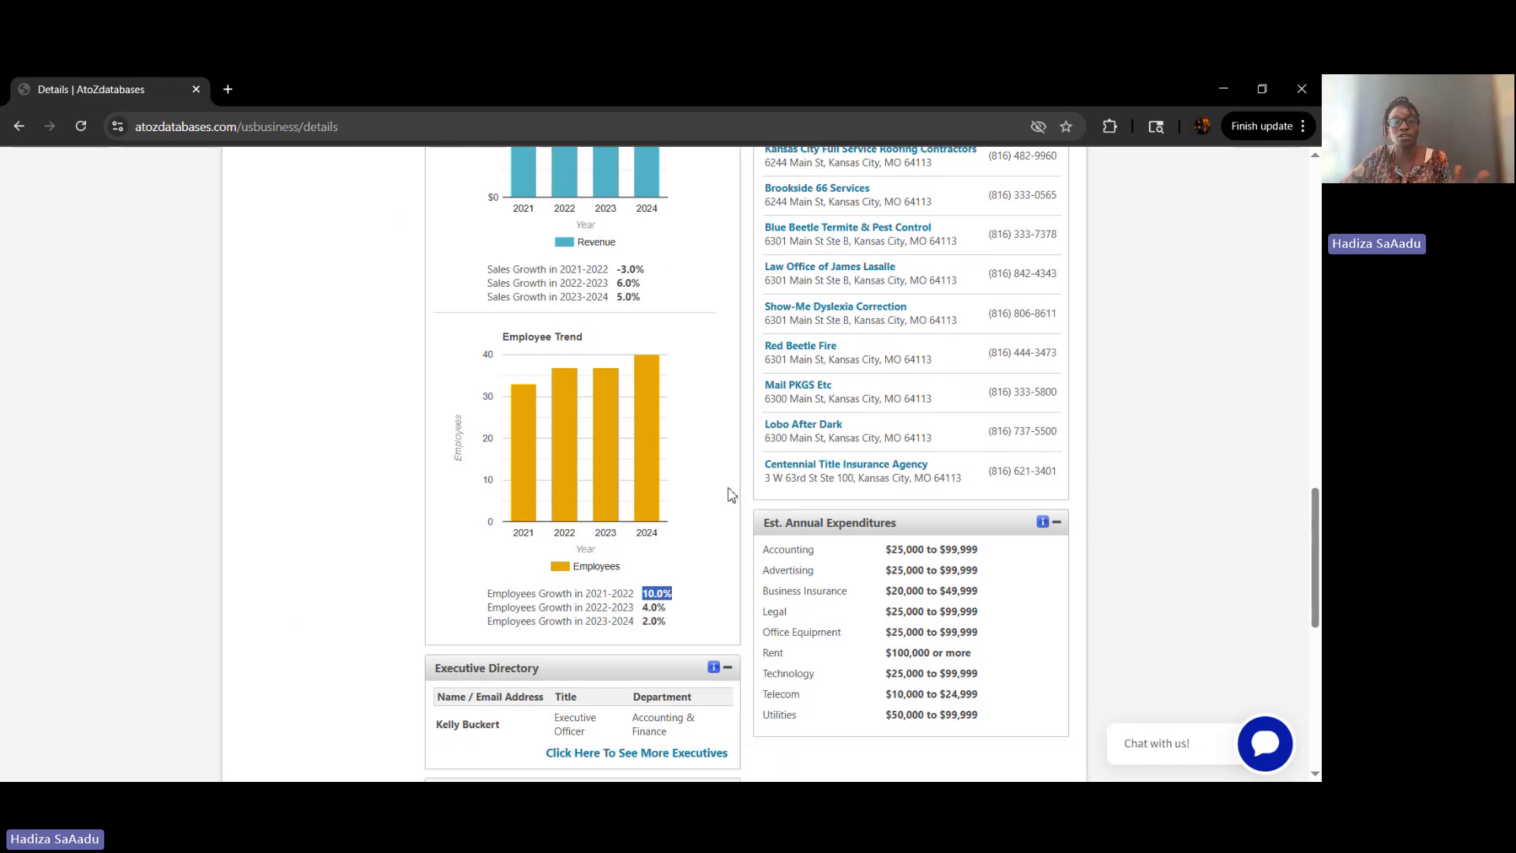
pyautogui.click(1169, 380)
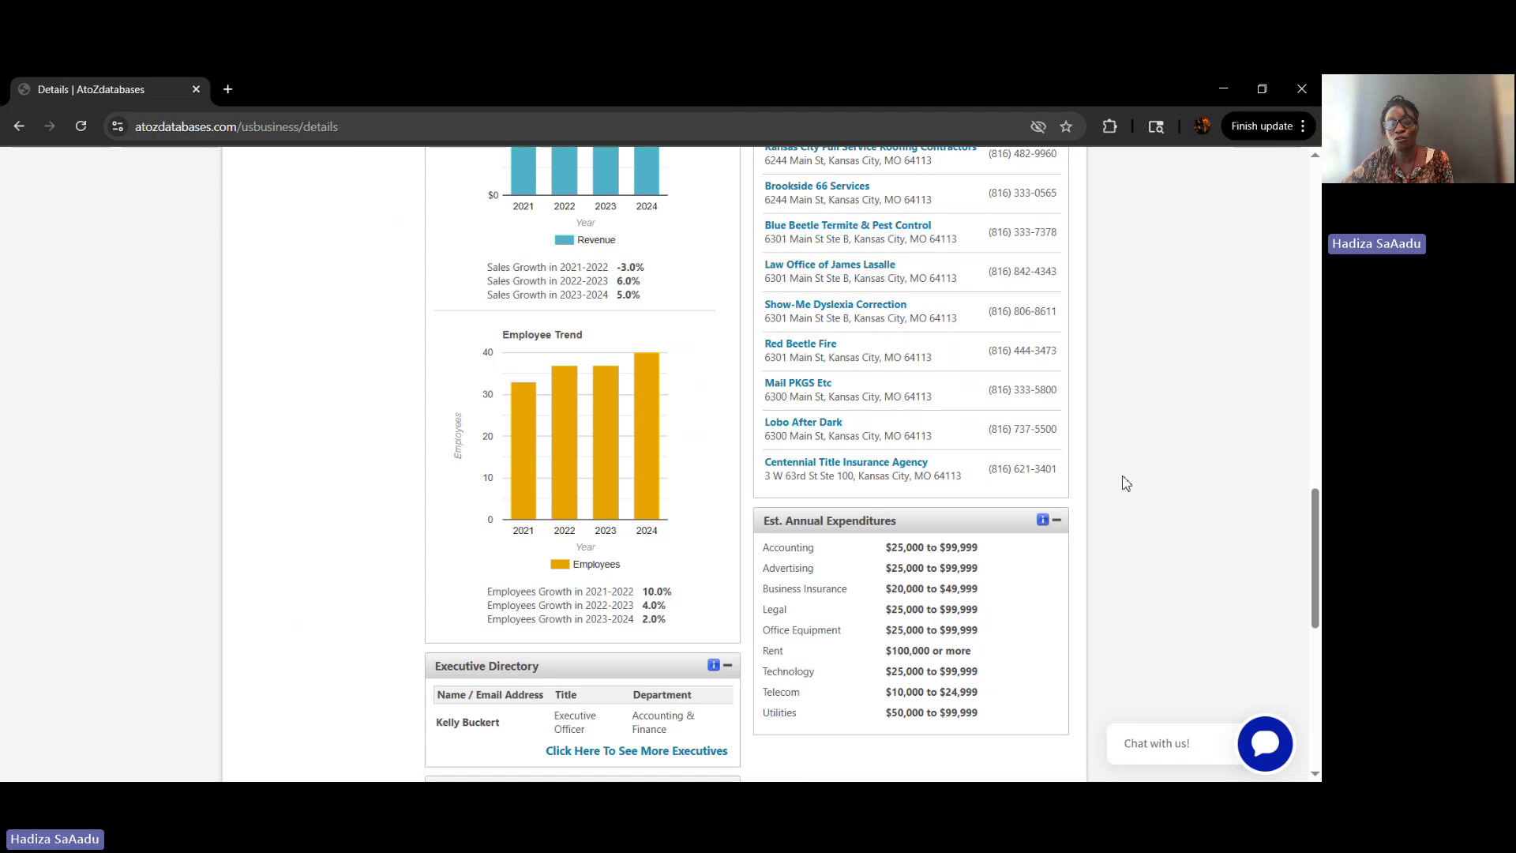
pyautogui.scroll(2, 1126, 483)
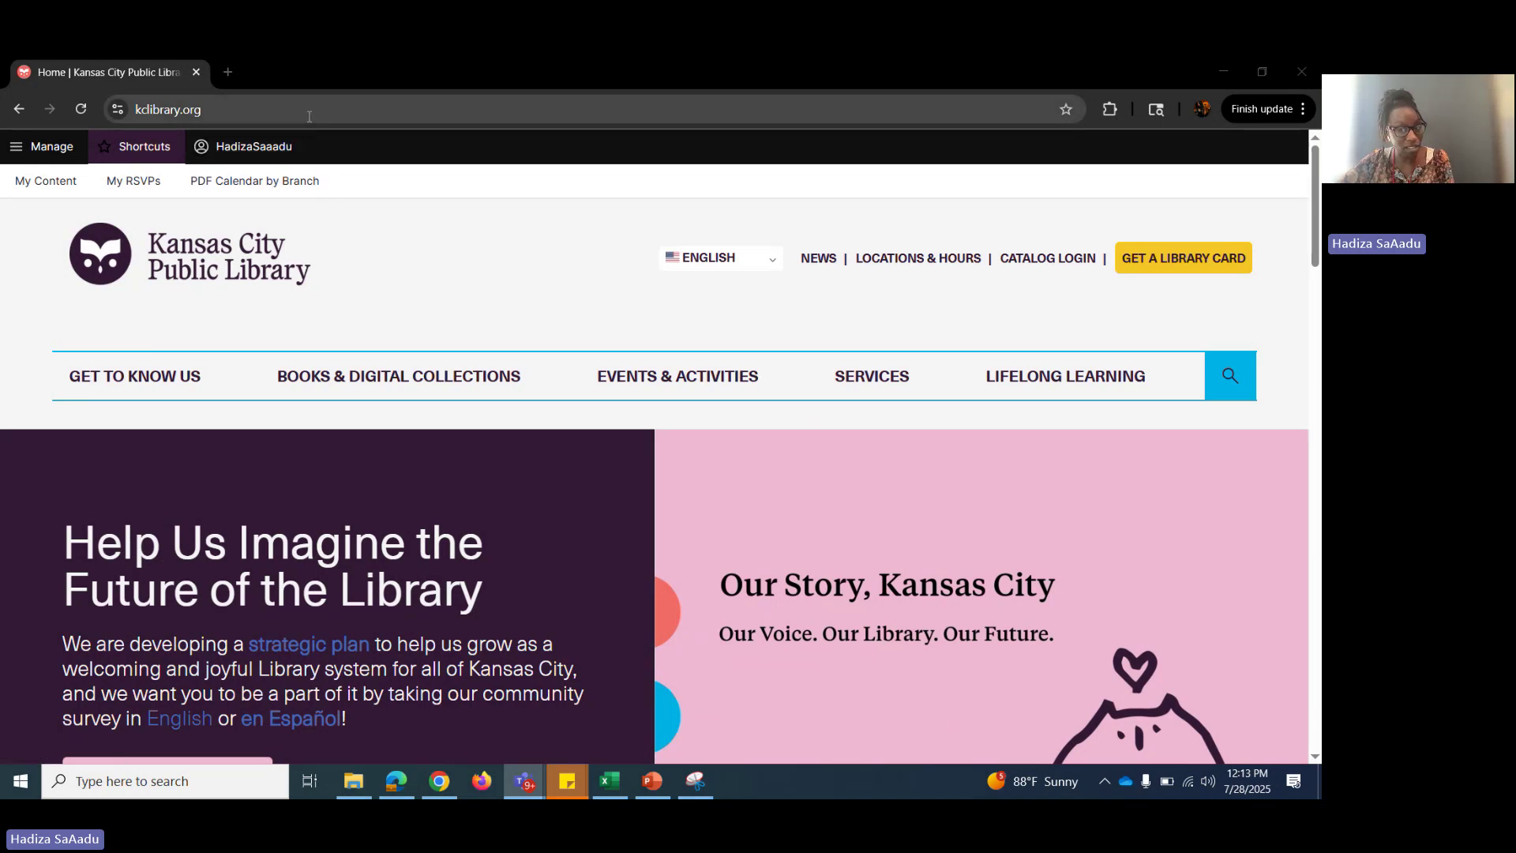
# On the Kansas City Public Library website, open the Business & Entrepreneurship page among the lifelong learning specialties.
pyautogui.scroll(-2, 538, 491)
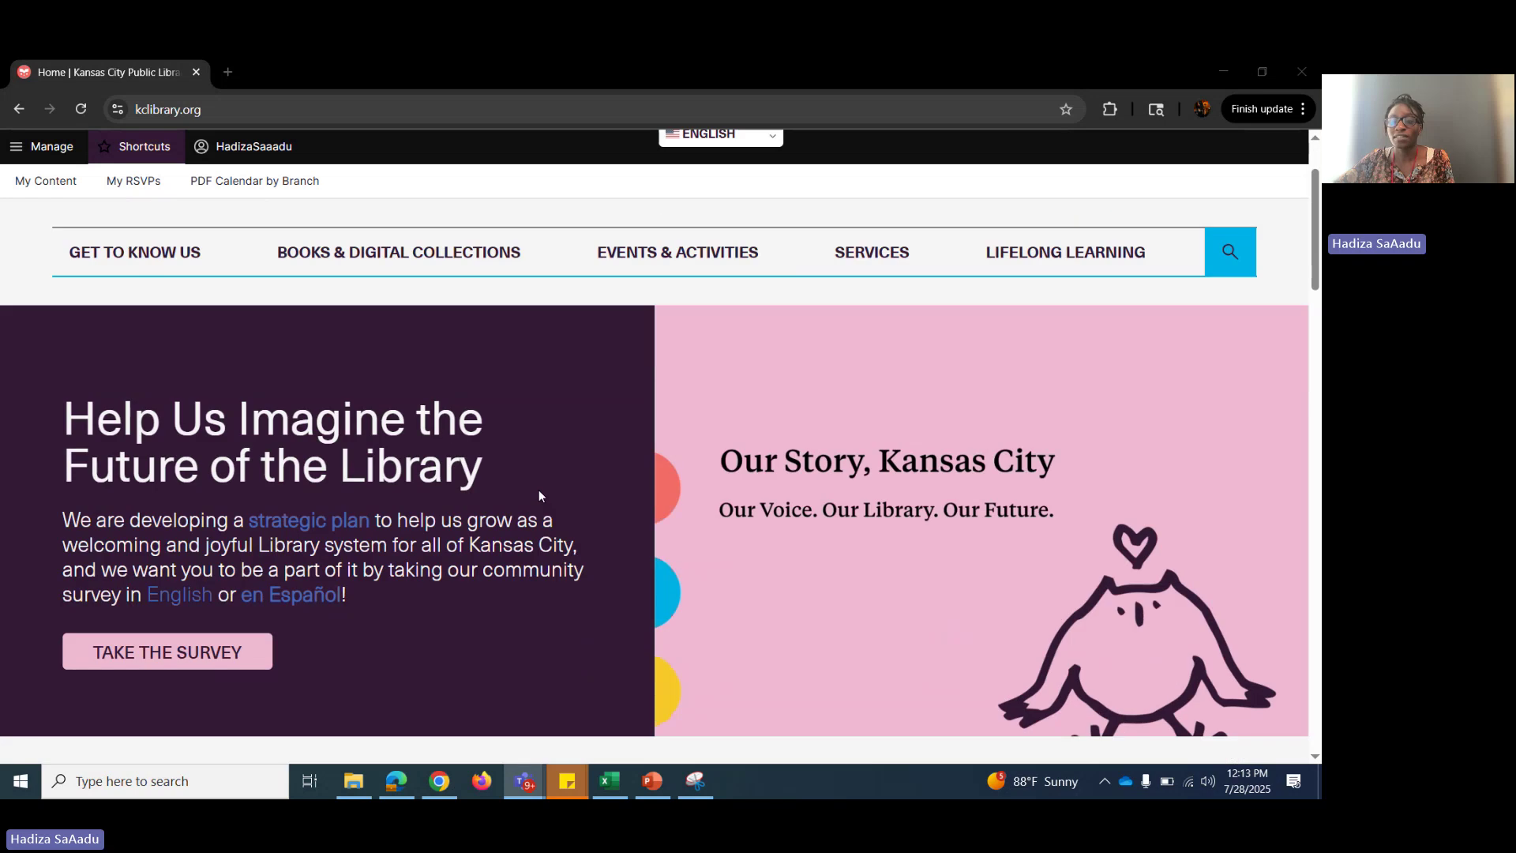
pyautogui.click(1030, 270)
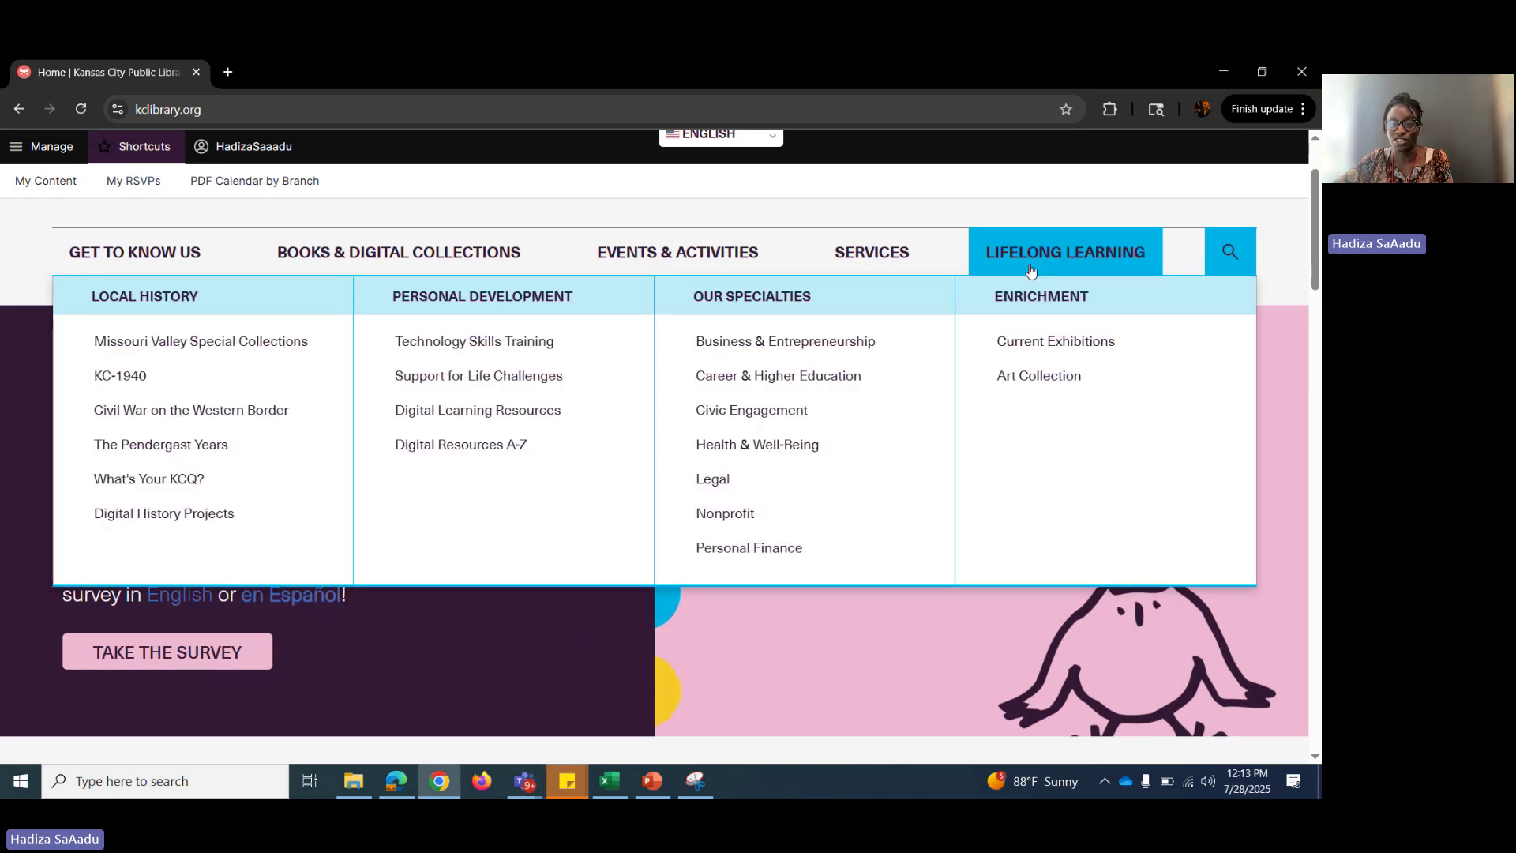
pyautogui.click(837, 345)
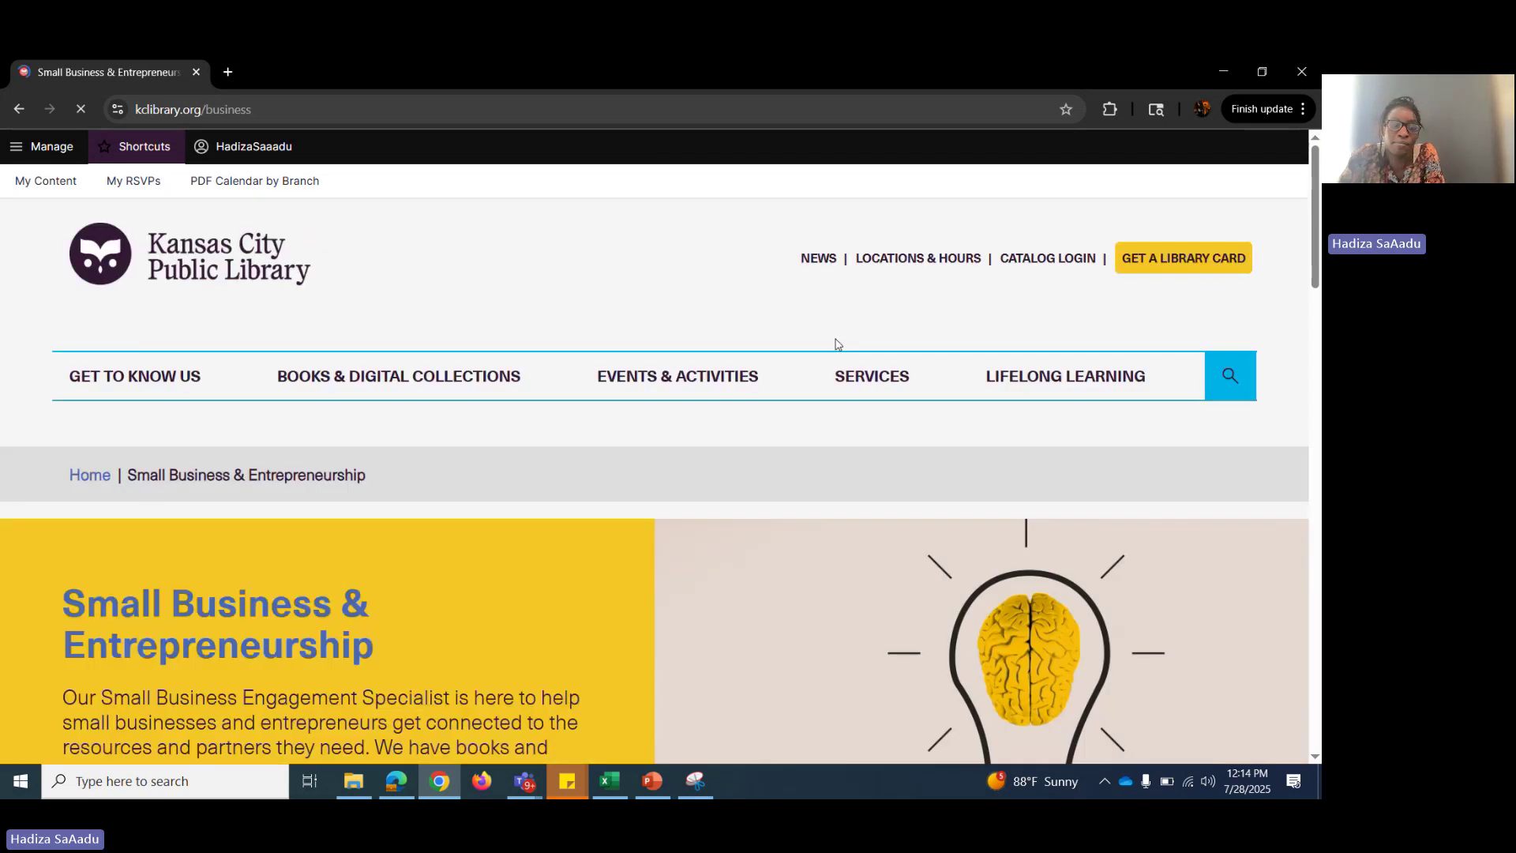
# Look through the Small Business & Entrepreneurship page's appointment information, digital resource guide link and research topic sections.
pyautogui.scroll(-3, 838, 344)
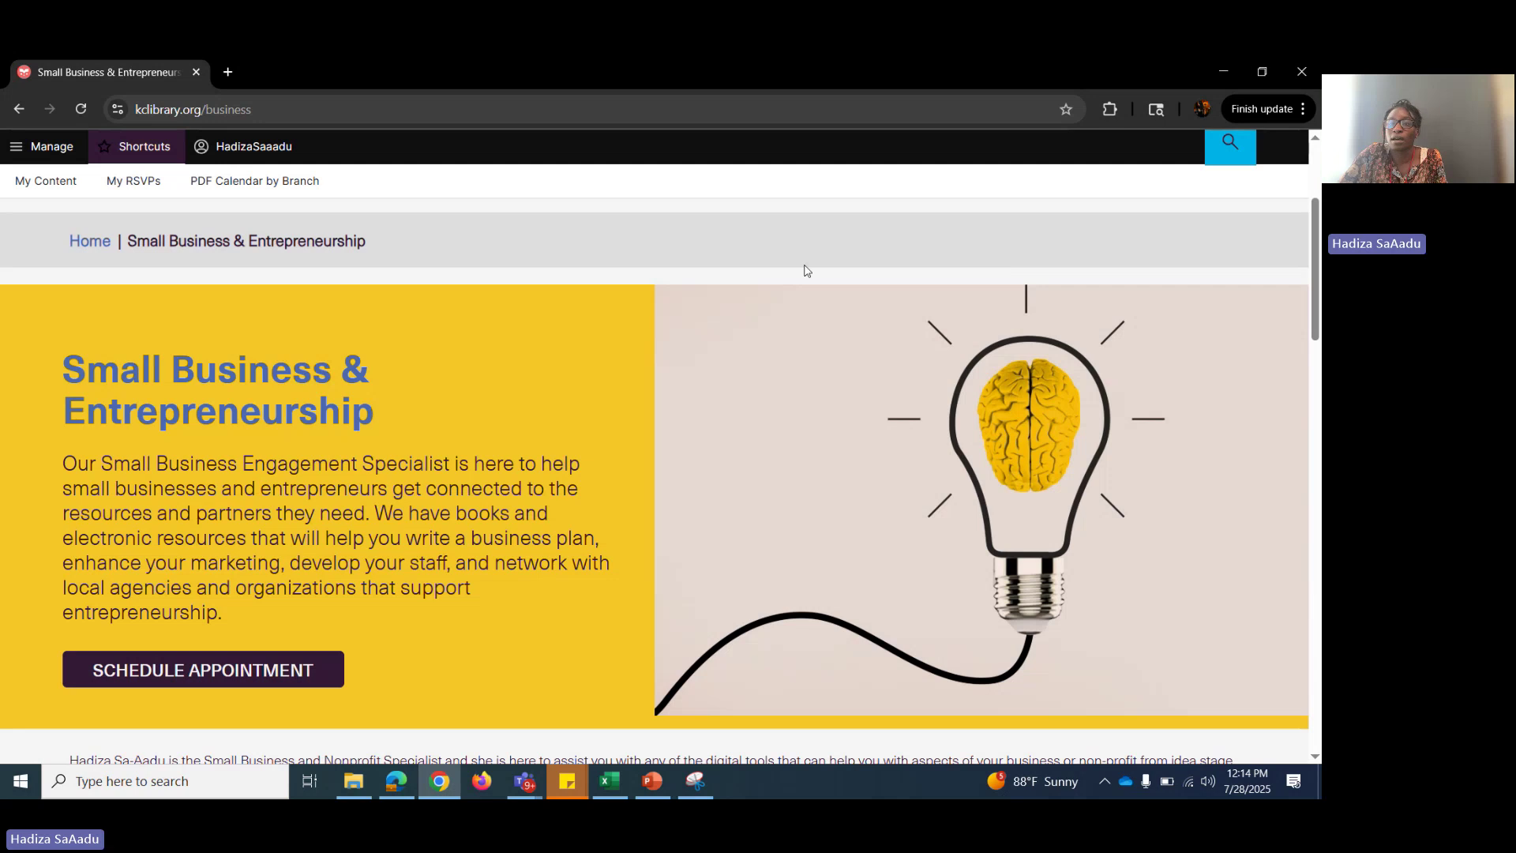
pyautogui.scroll(-2, 806, 270)
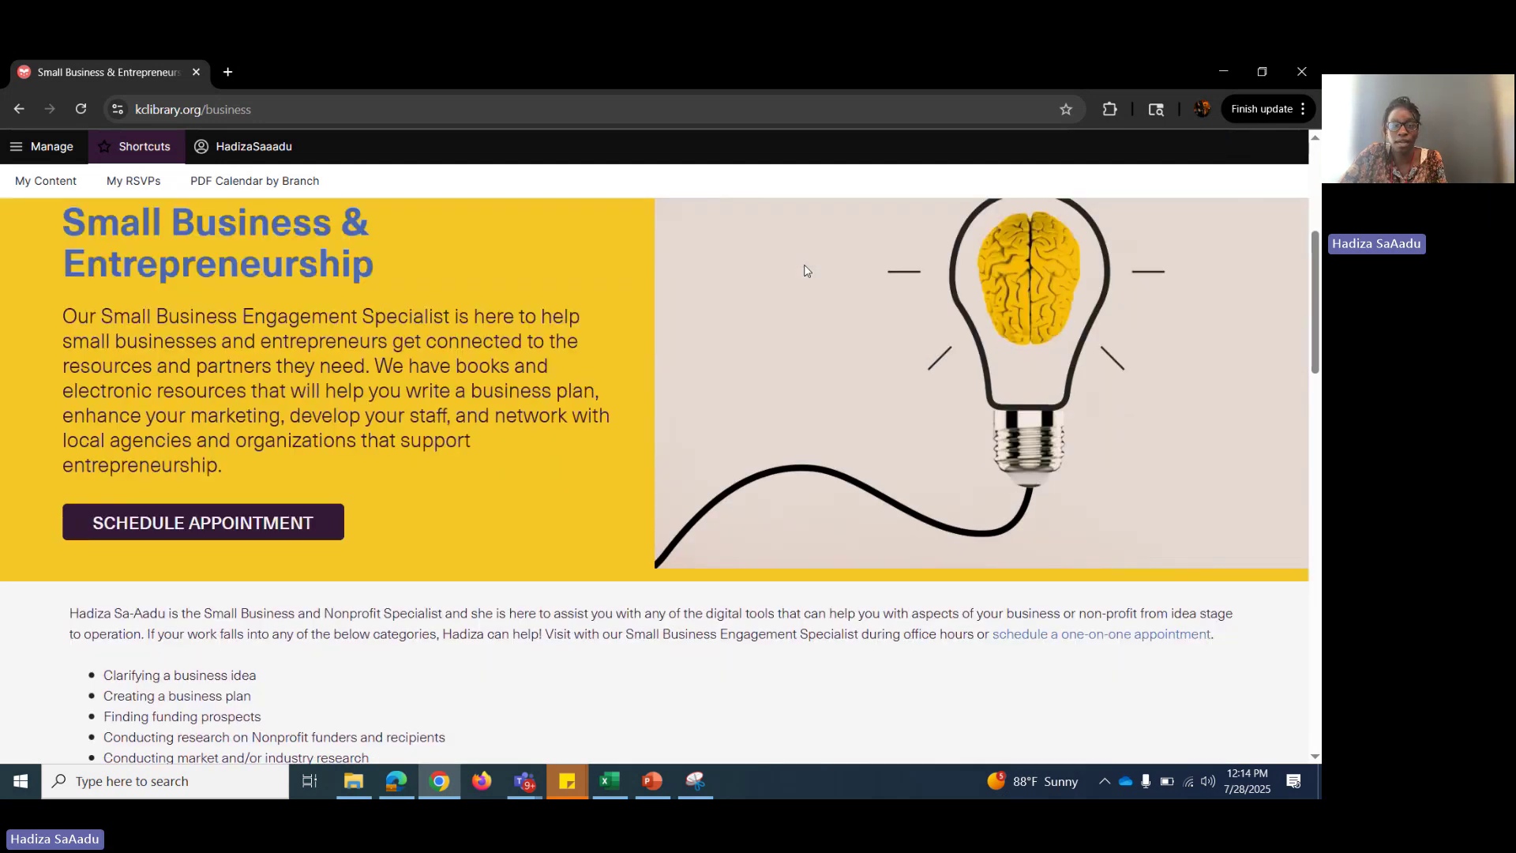
pyautogui.scroll(-10, 806, 270)
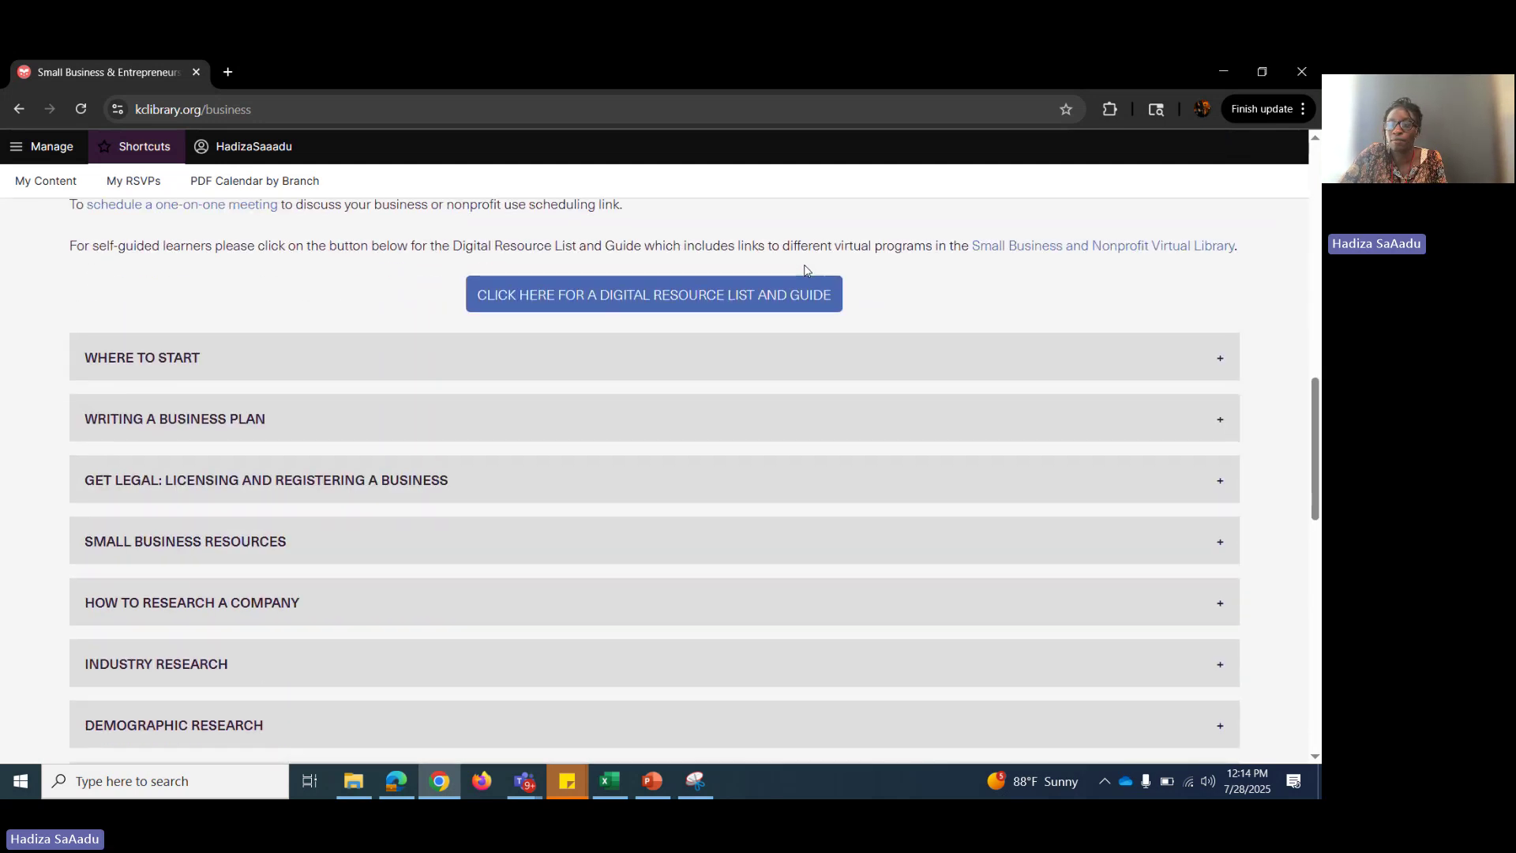
pyautogui.scroll(-1, 806, 270)
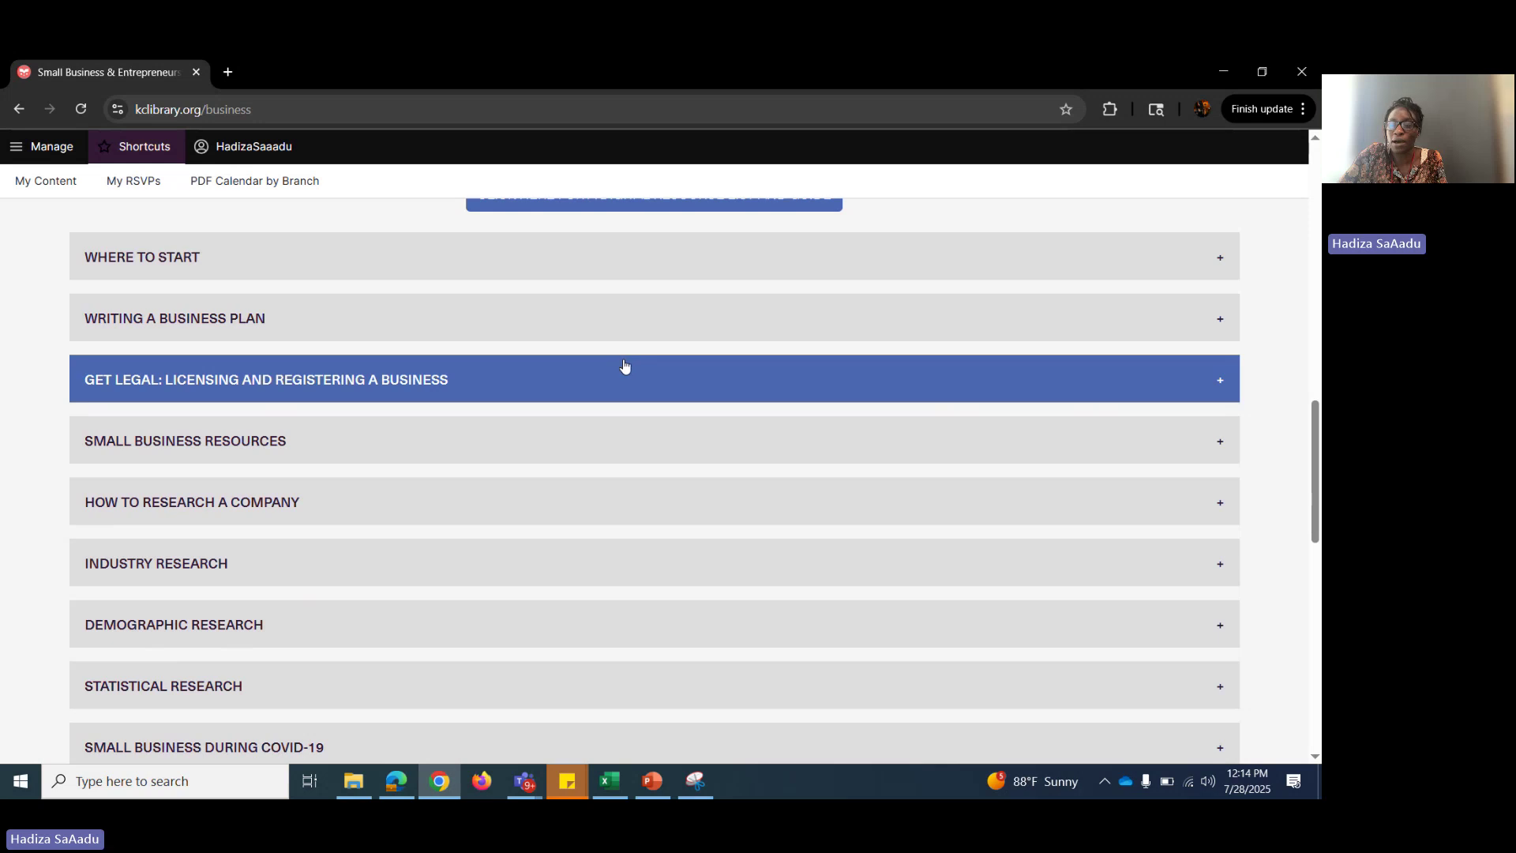
pyautogui.scroll(3, 624, 364)
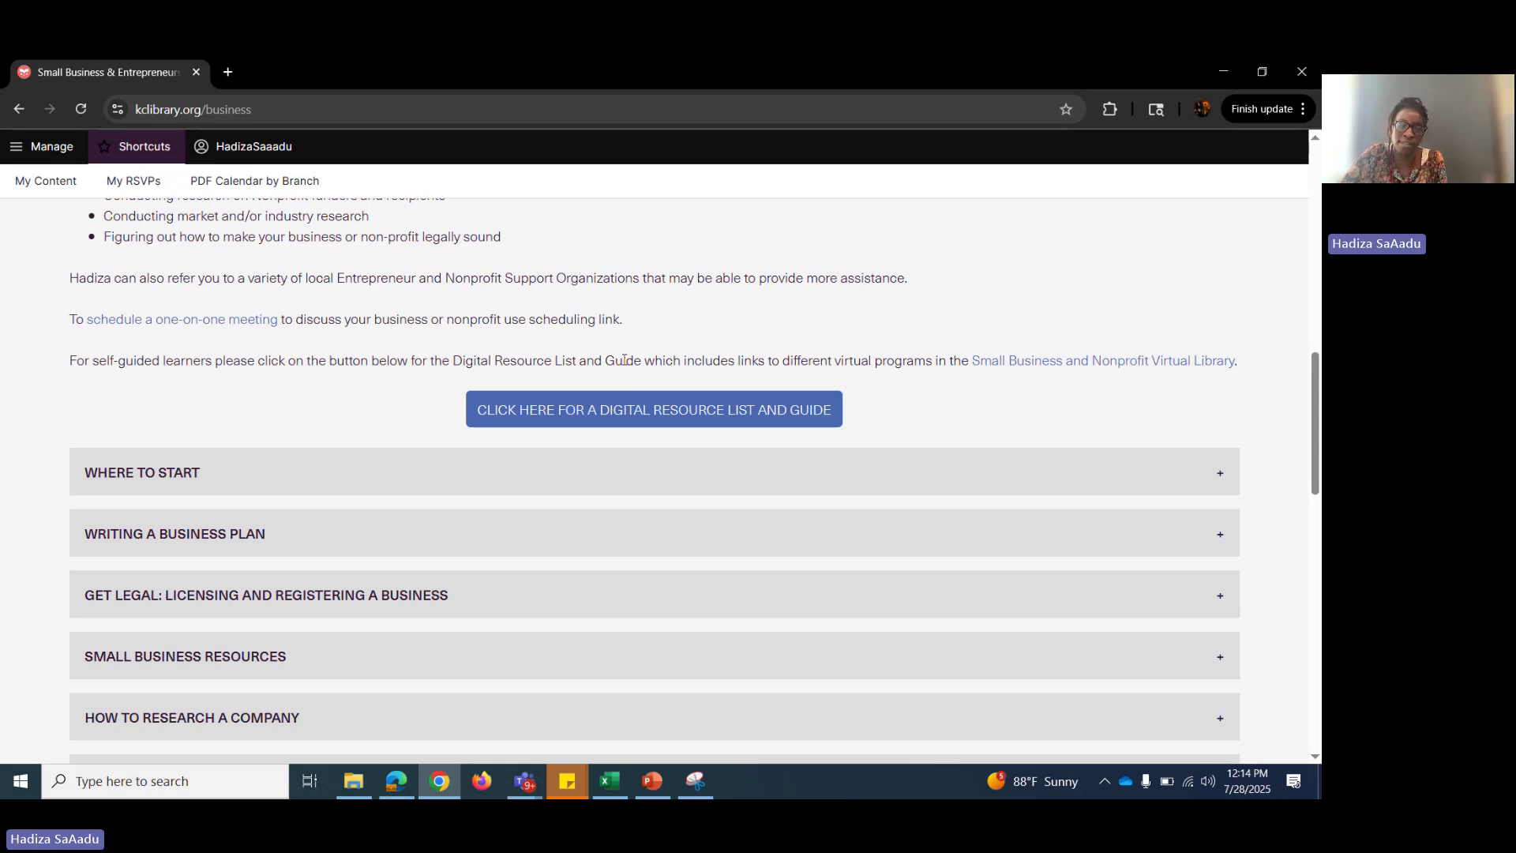
# Review the specialist's list of assistance categories, the expandable research topics and the Contact Us section on the small business page.
pyautogui.scroll(1, 624, 359)
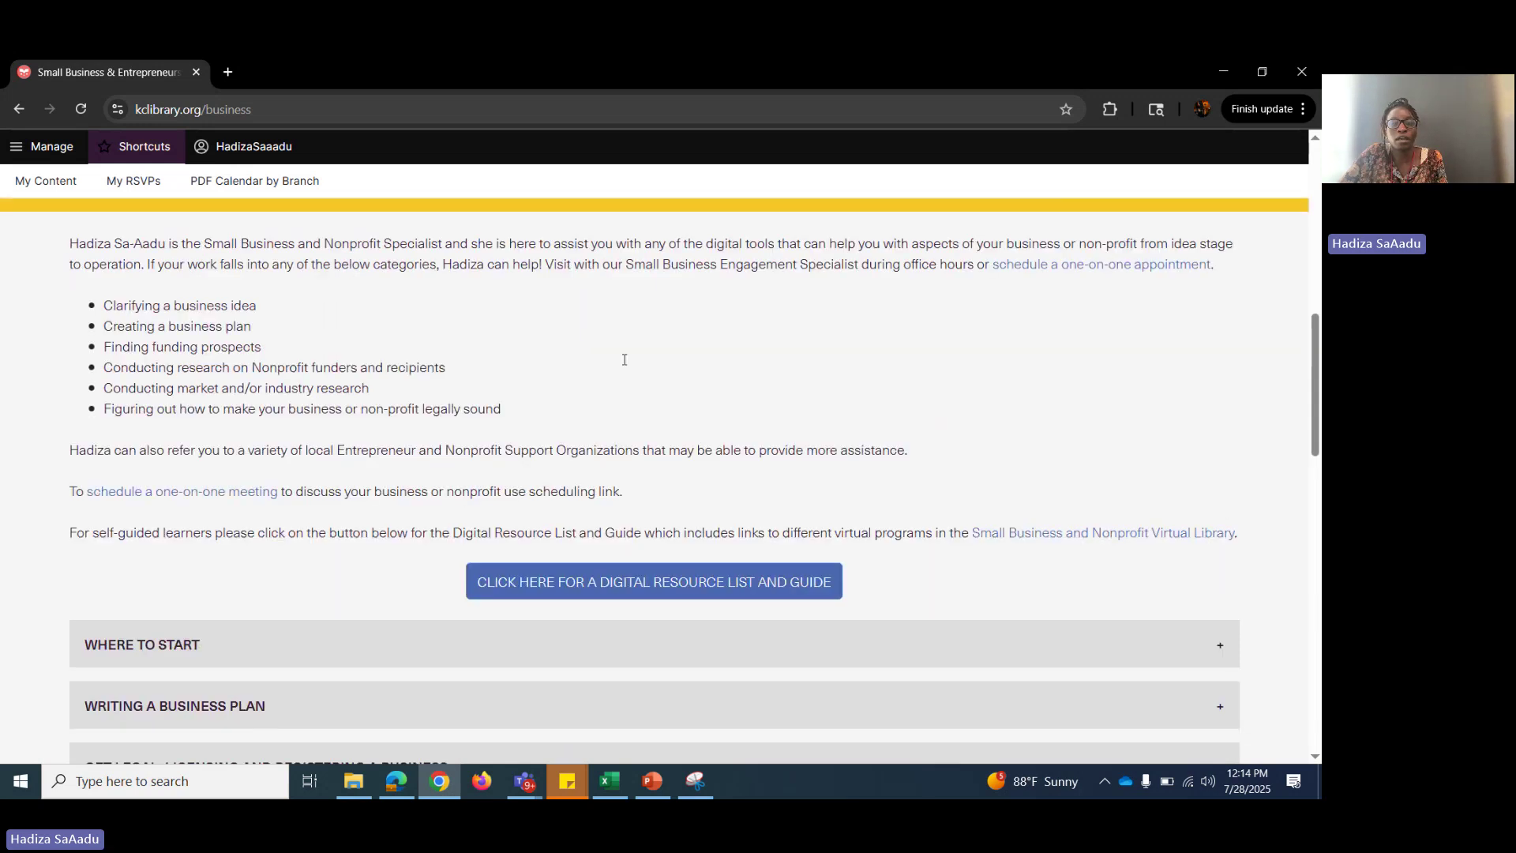
pyautogui.scroll(-2, 623, 359)
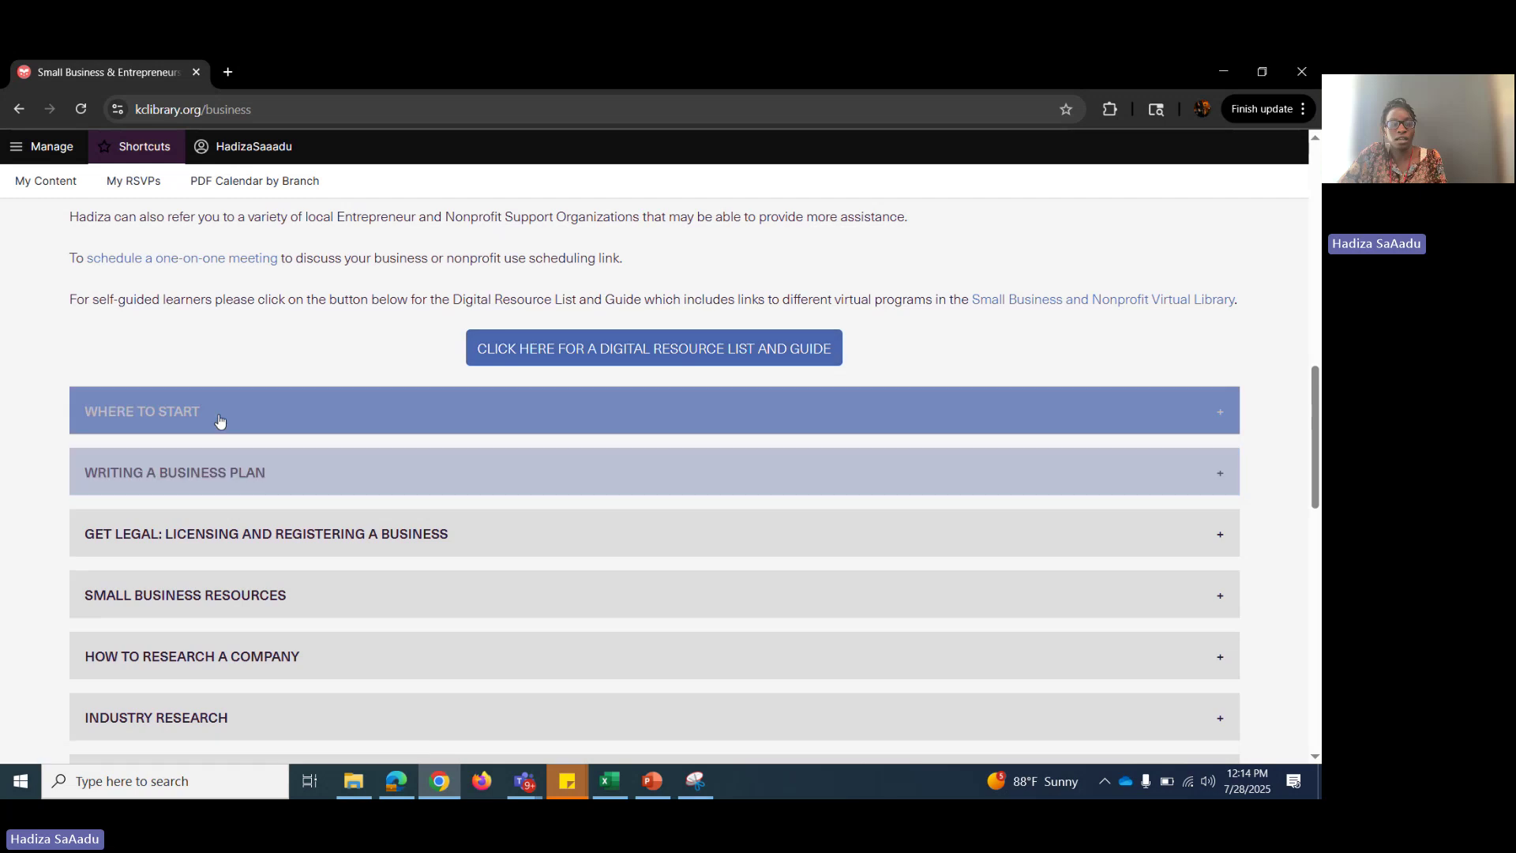
pyautogui.scroll(-2, 220, 422)
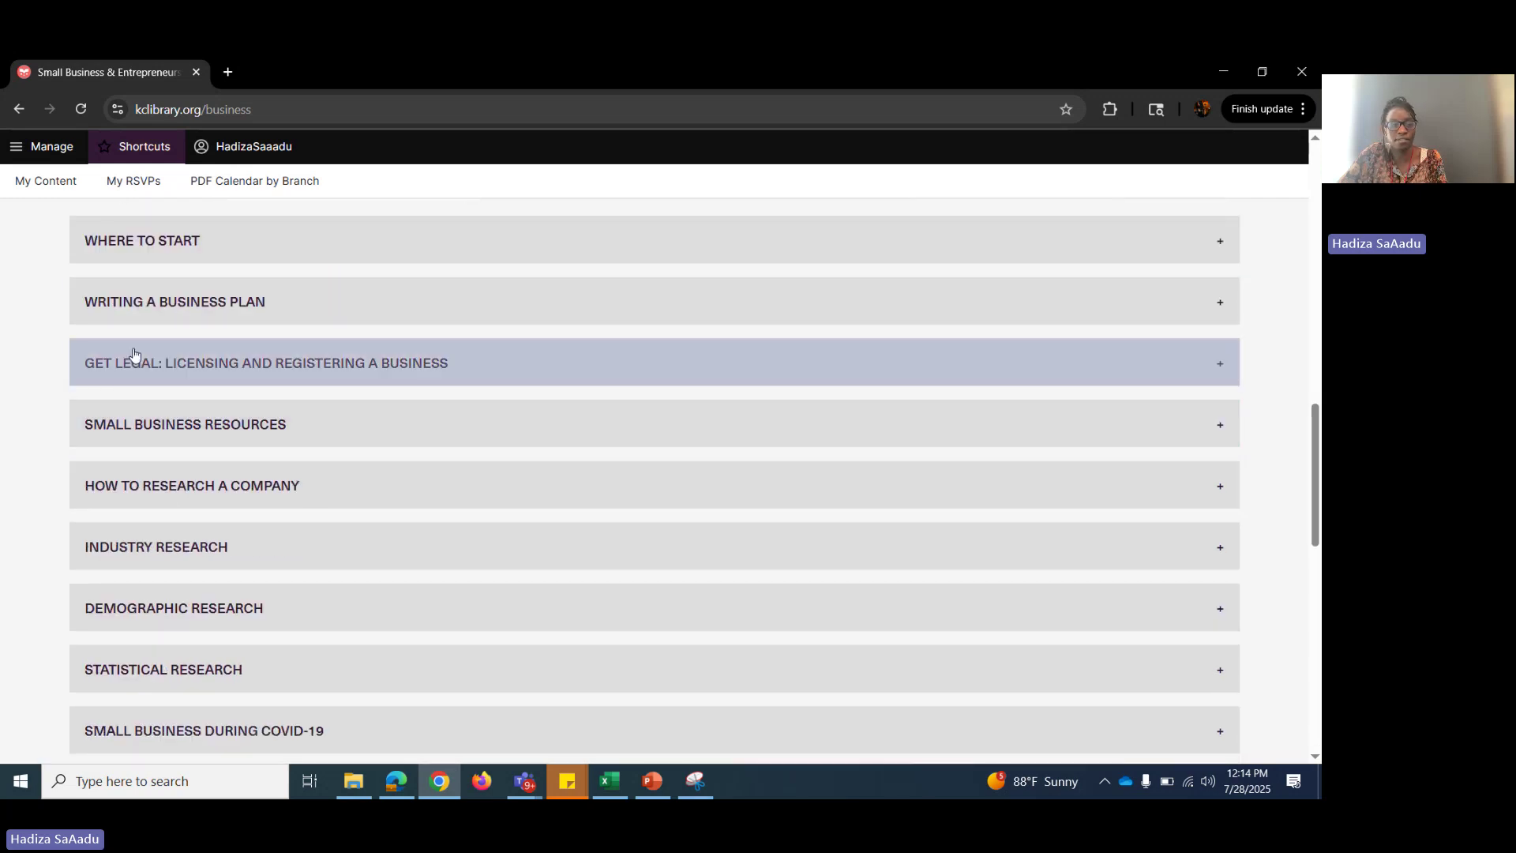
pyautogui.scroll(-2, 203, 685)
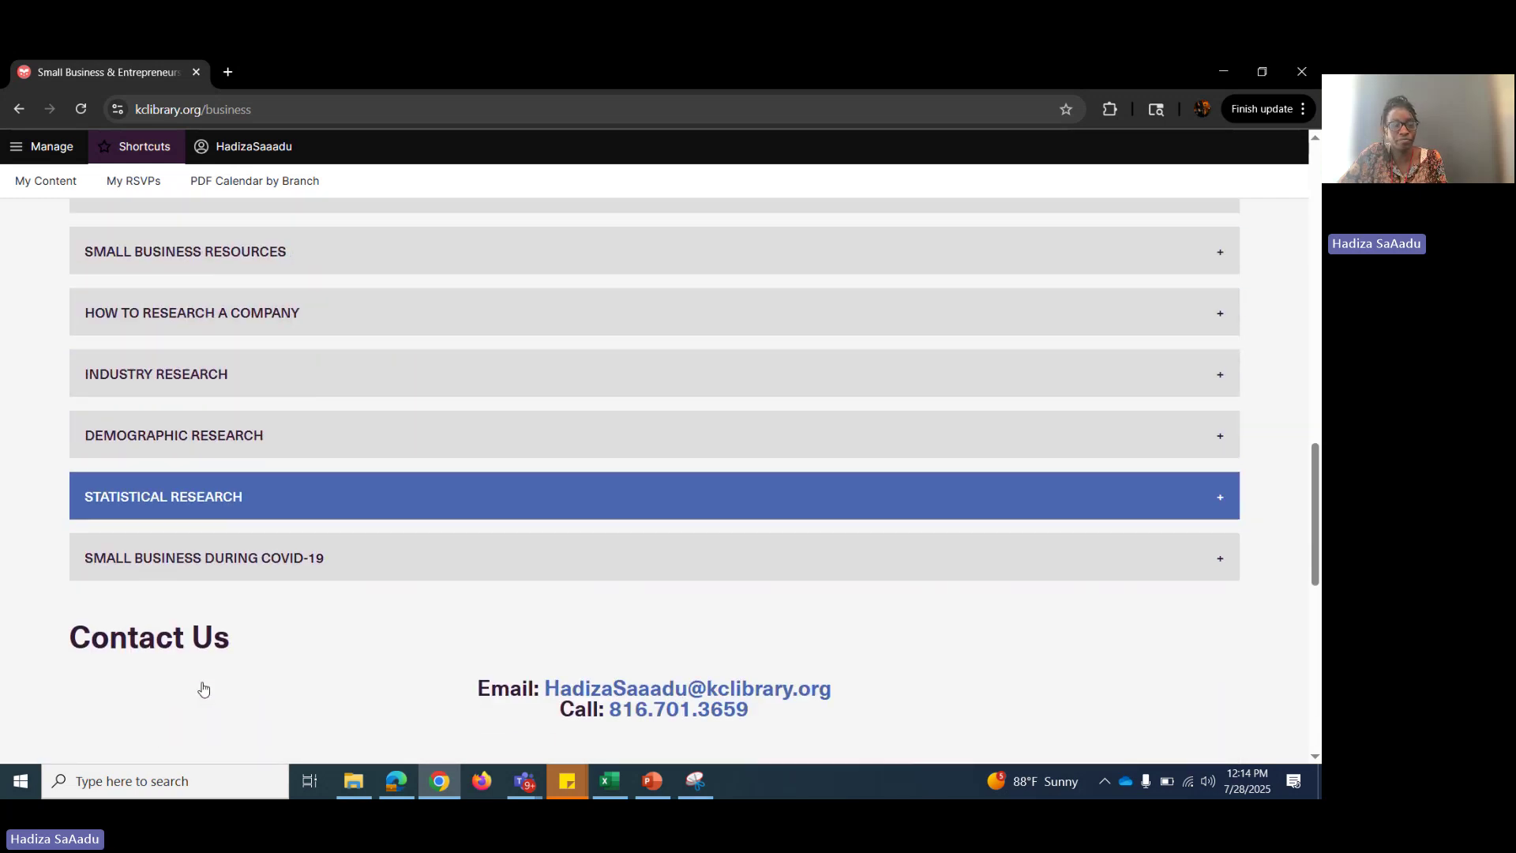
pyautogui.scroll(7, 203, 685)
pyautogui.scroll(1, 203, 689)
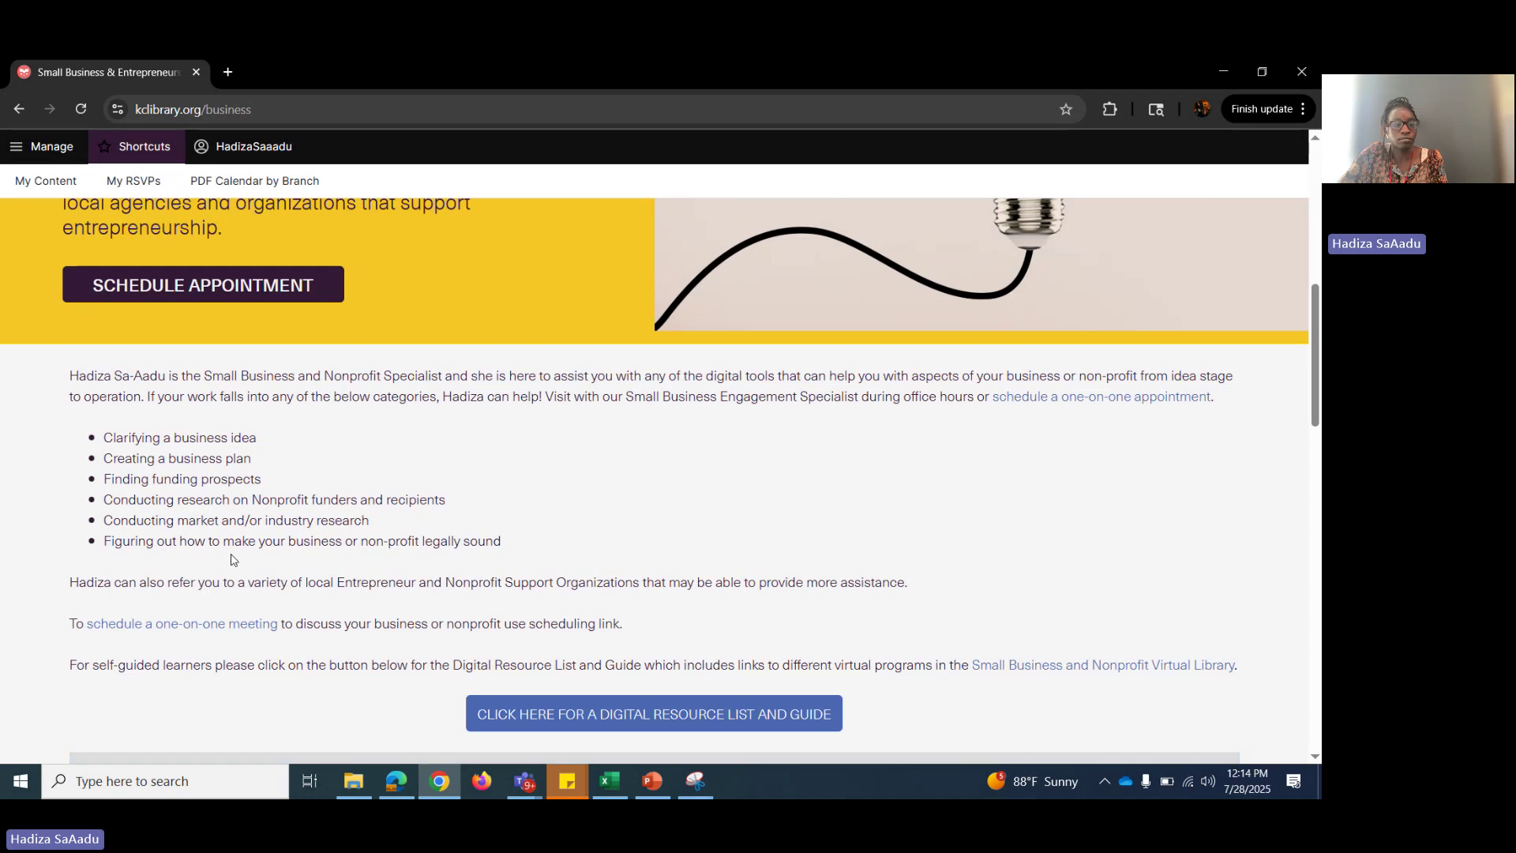
pyautogui.scroll(2, 272, 479)
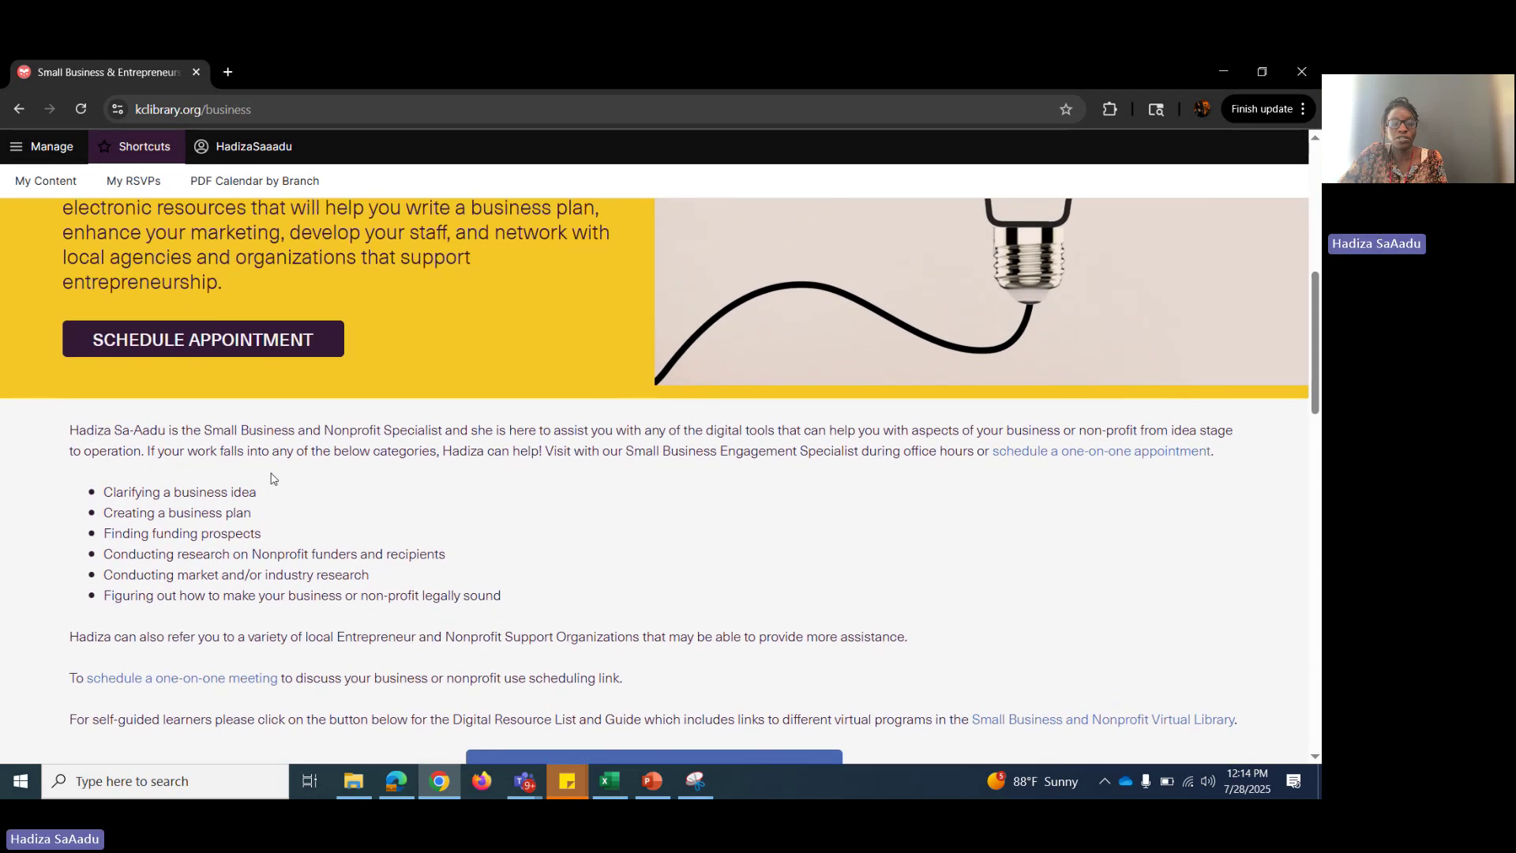
pyautogui.scroll(2, 332, 401)
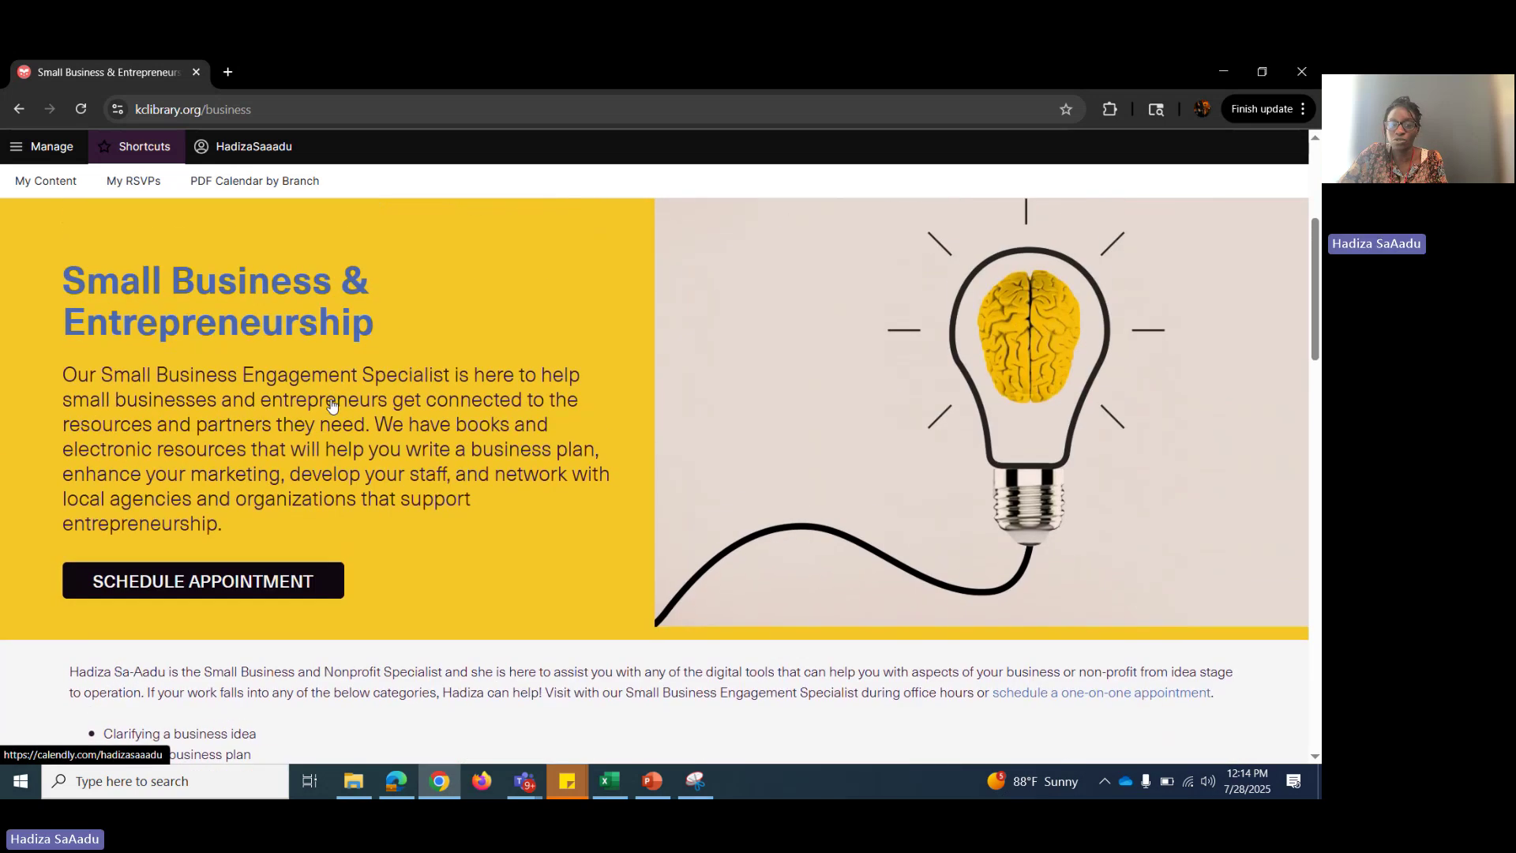
# Open the specialist's appointment scheduler and choose a 60 Minute Meeting on Tuesday, July 29 at 1:30pm, continuing to the booking details.
pyautogui.click(225, 592)
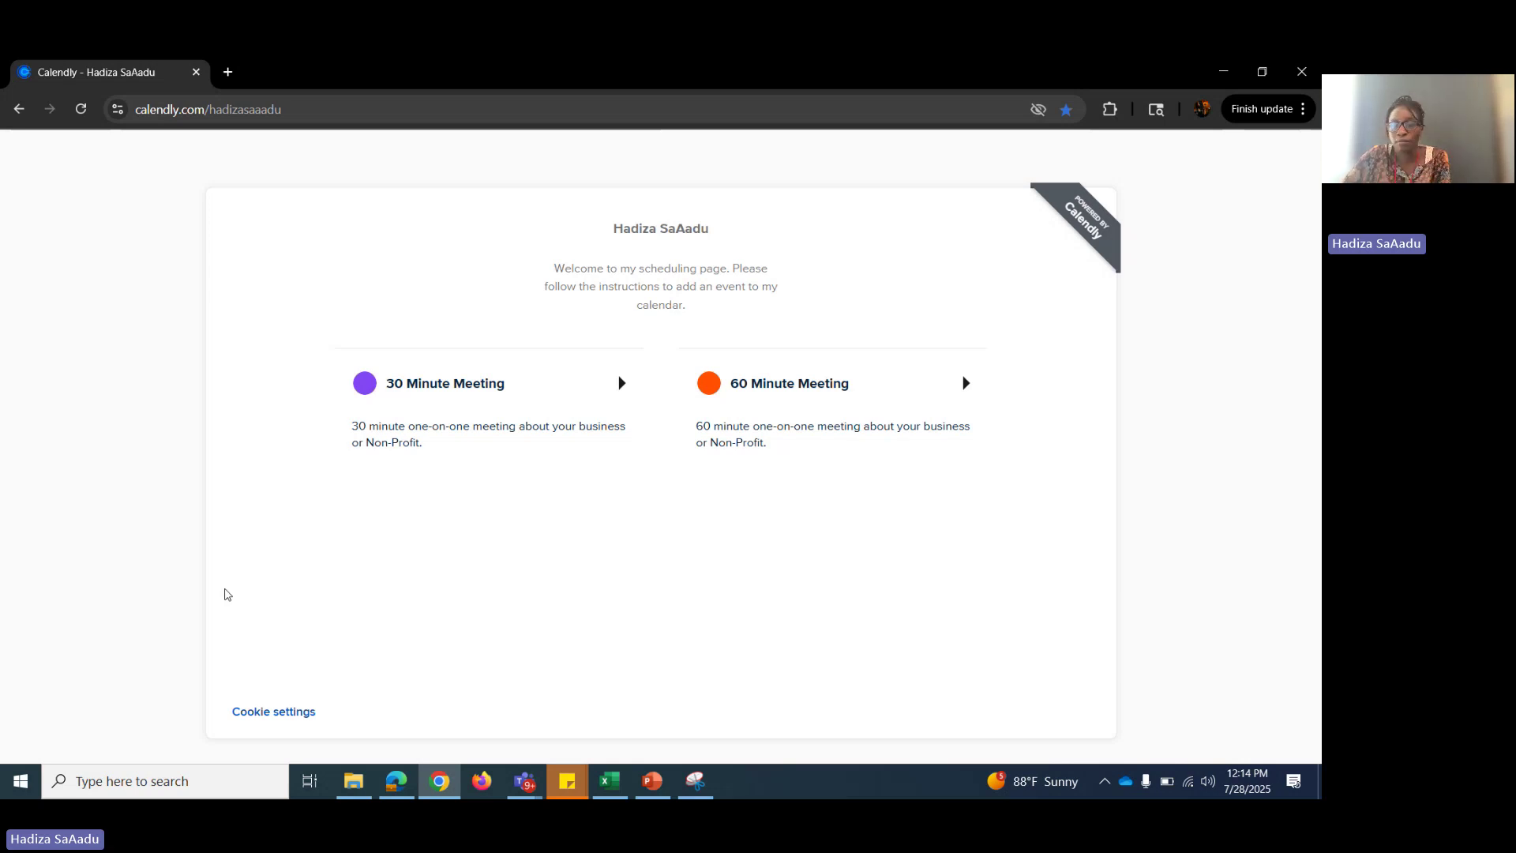
pyautogui.click(790, 418)
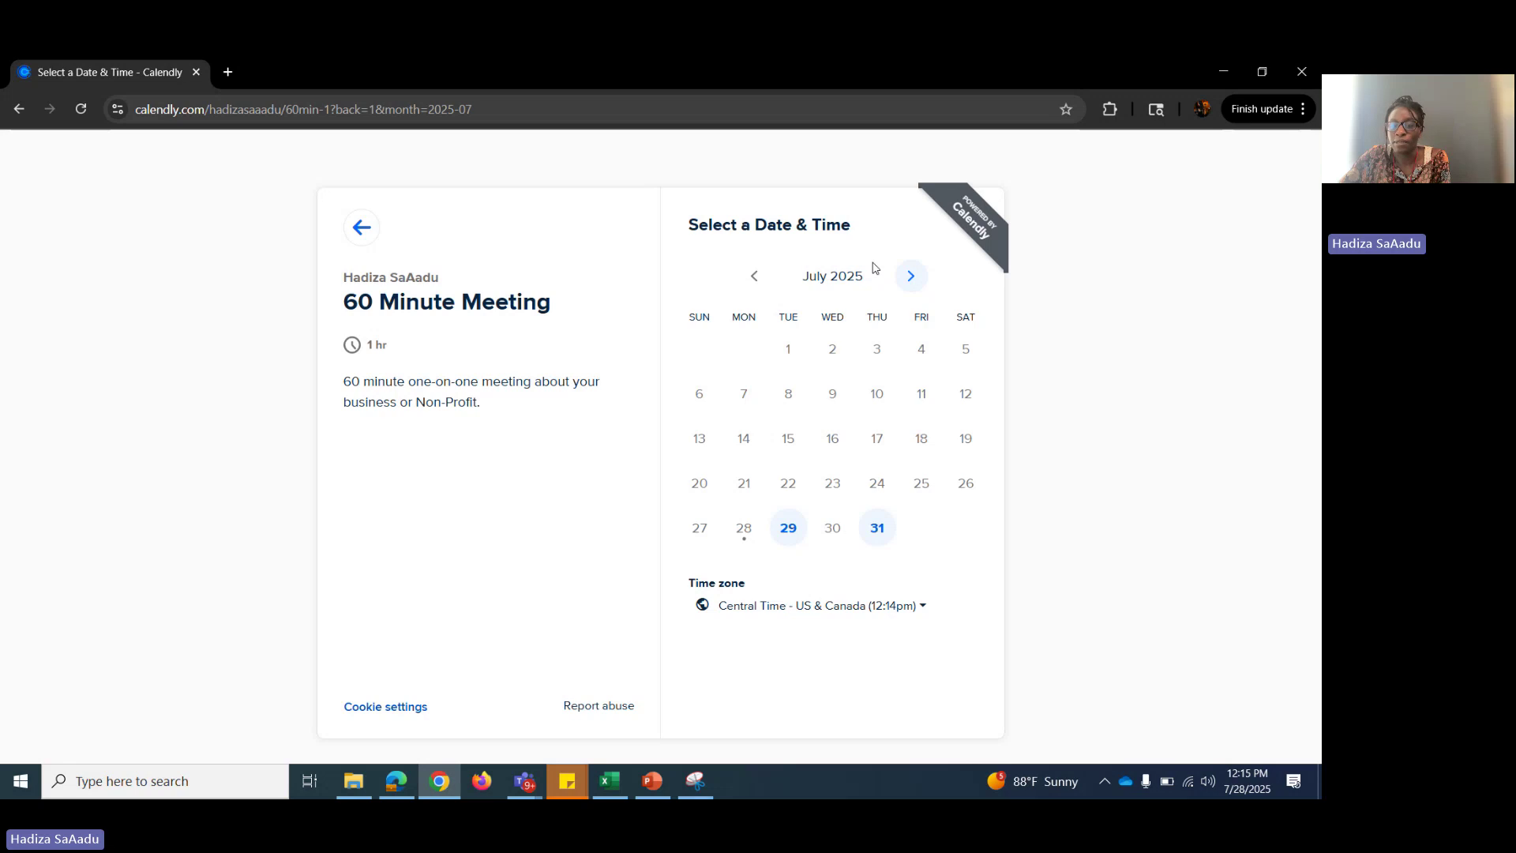
pyautogui.click(791, 544)
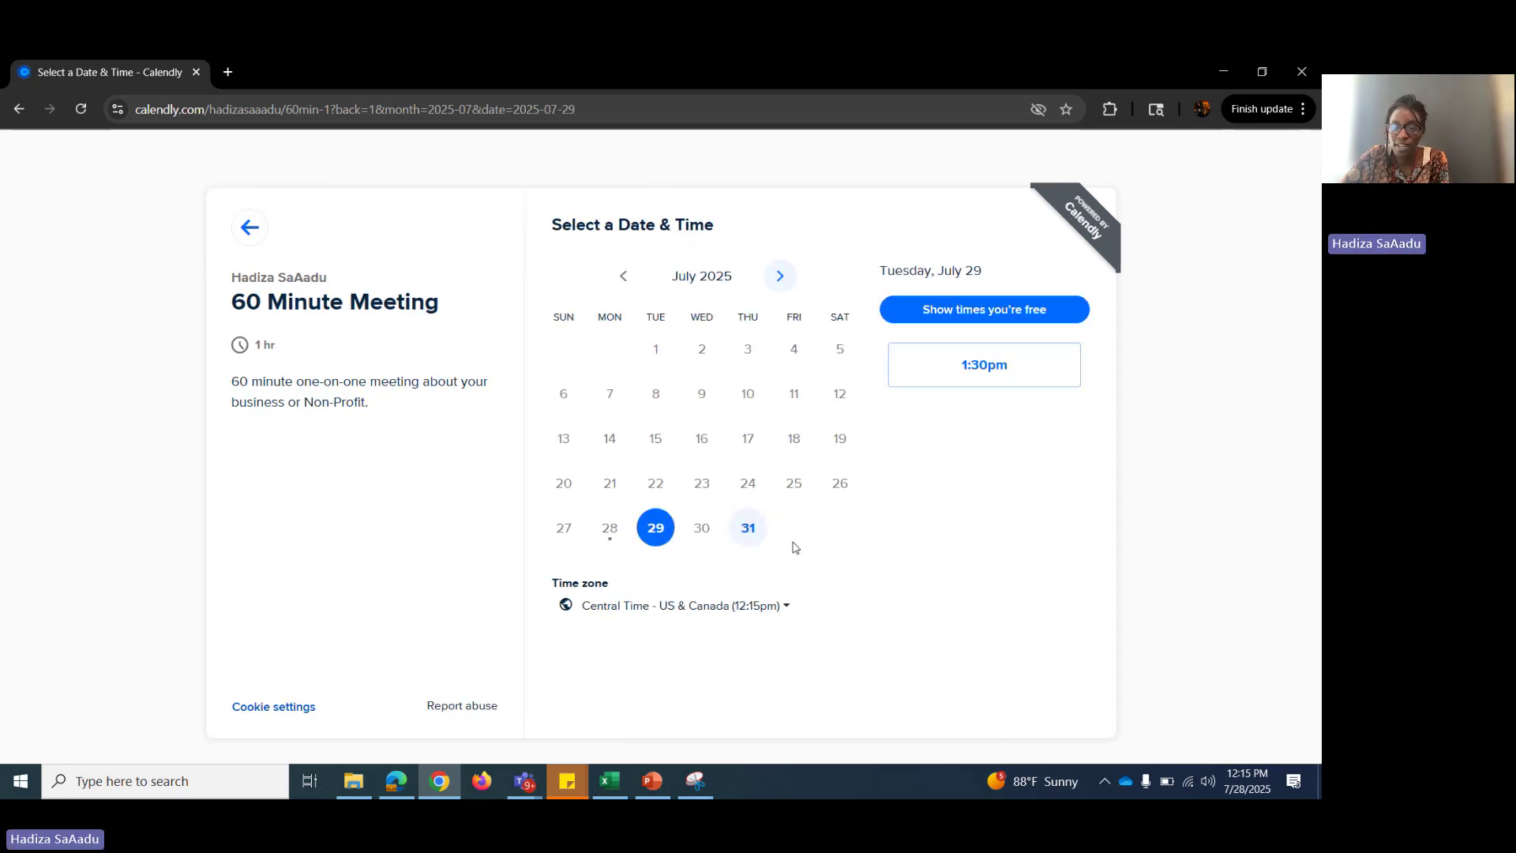
pyautogui.click(976, 364)
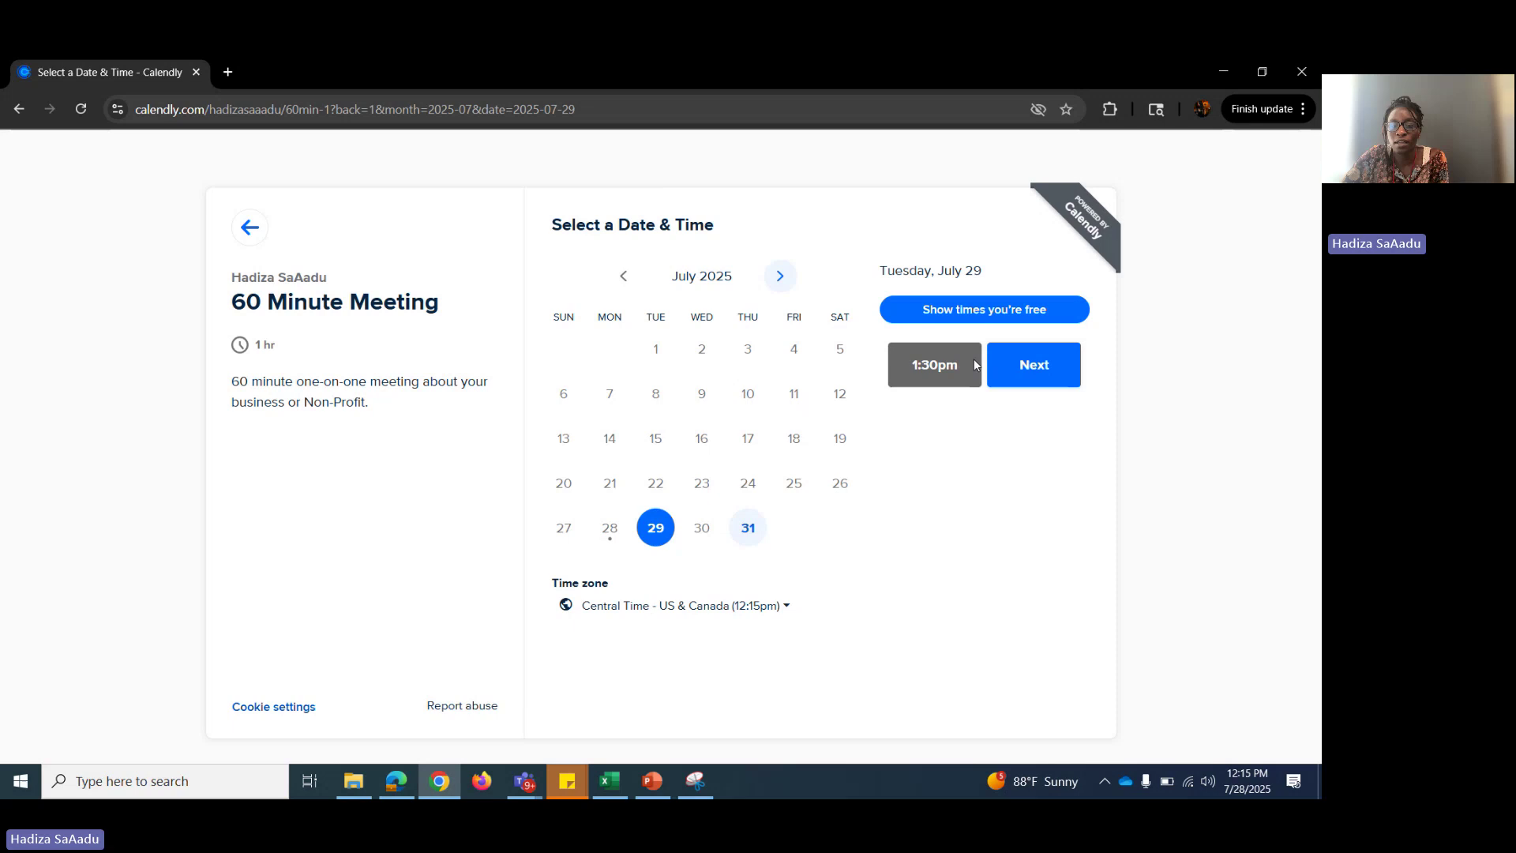
pyautogui.click(1030, 373)
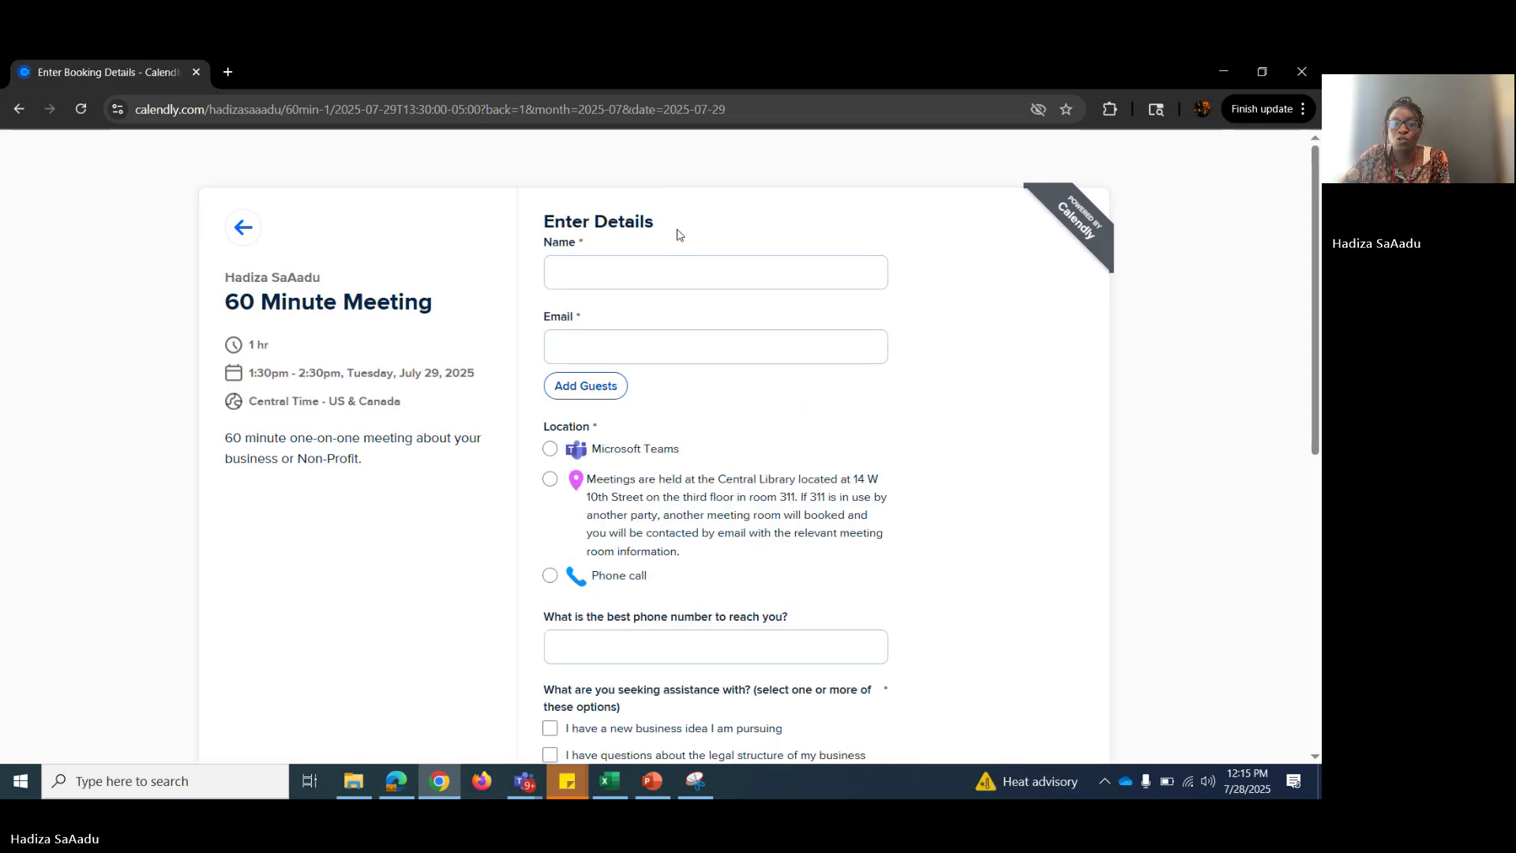
# Examine the booking form's Name and Email fields and meeting location options without filling anything in.
pyautogui.click(667, 273)
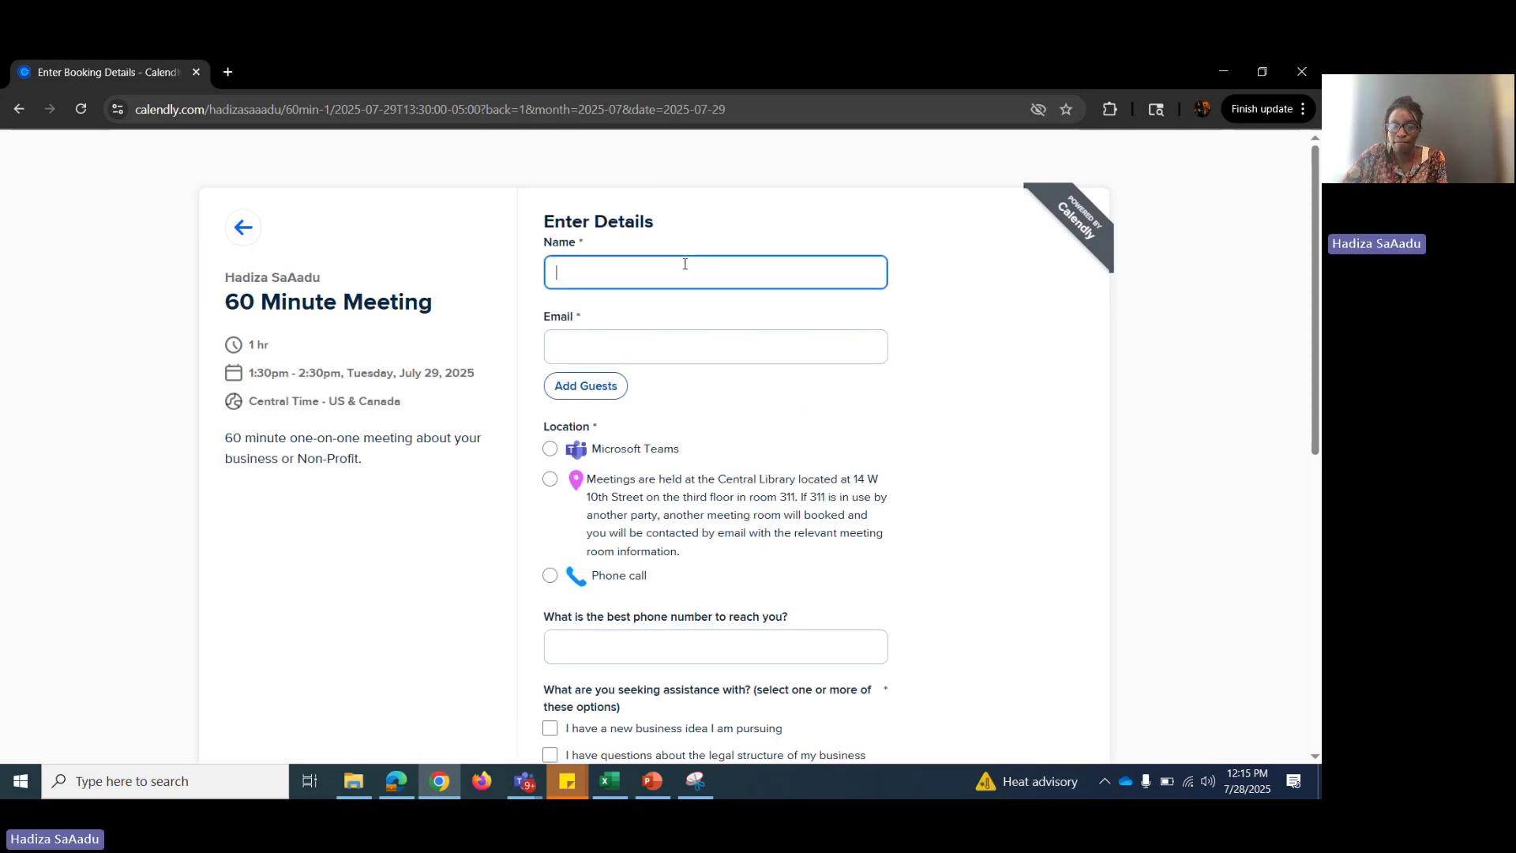
pyautogui.click(592, 340)
pyautogui.scroll(-1, 592, 338)
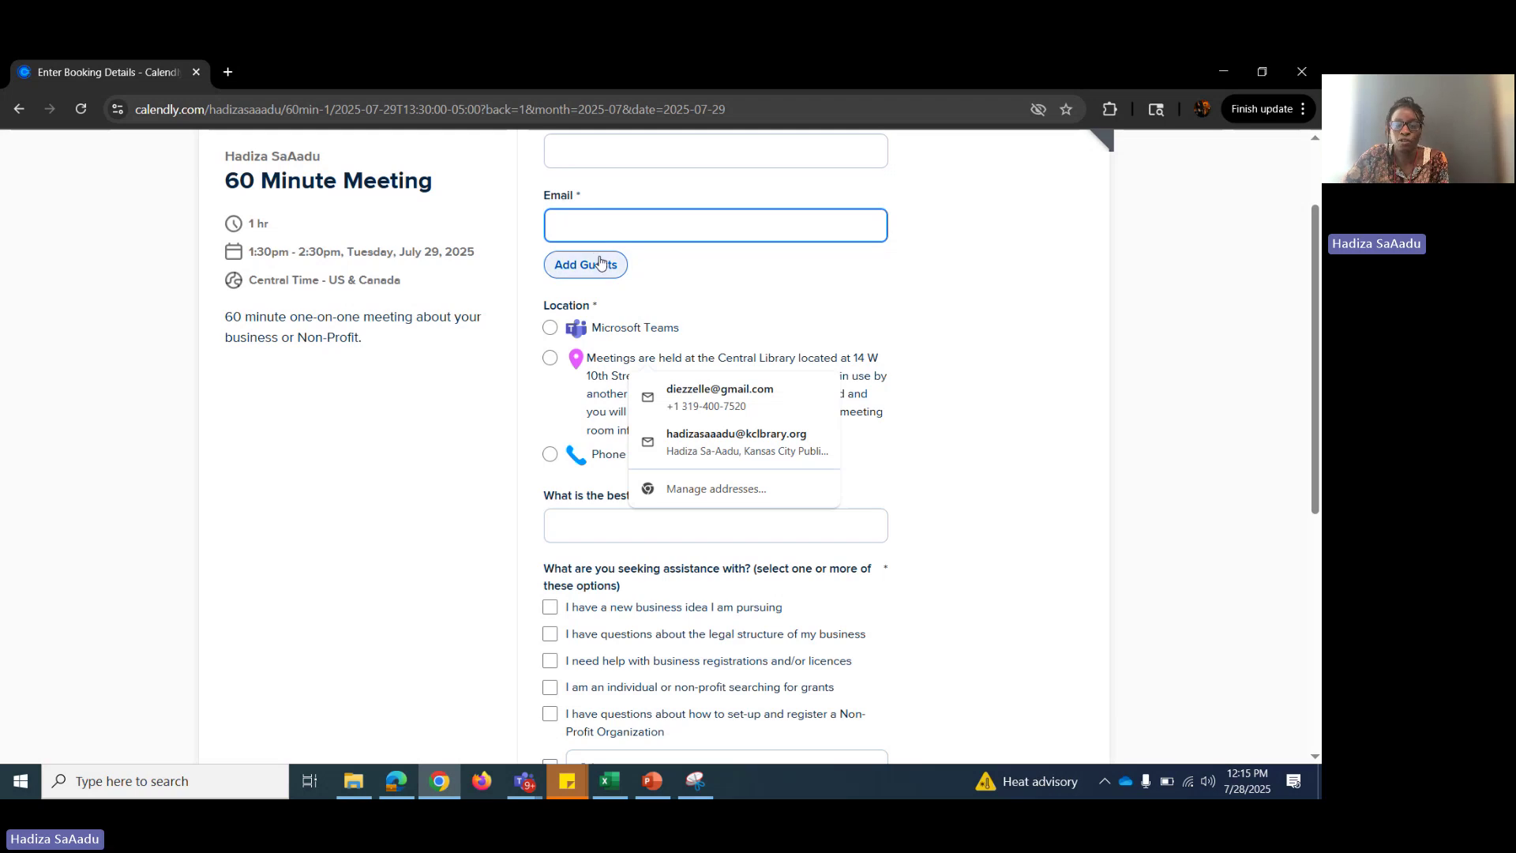
pyautogui.click(1095, 347)
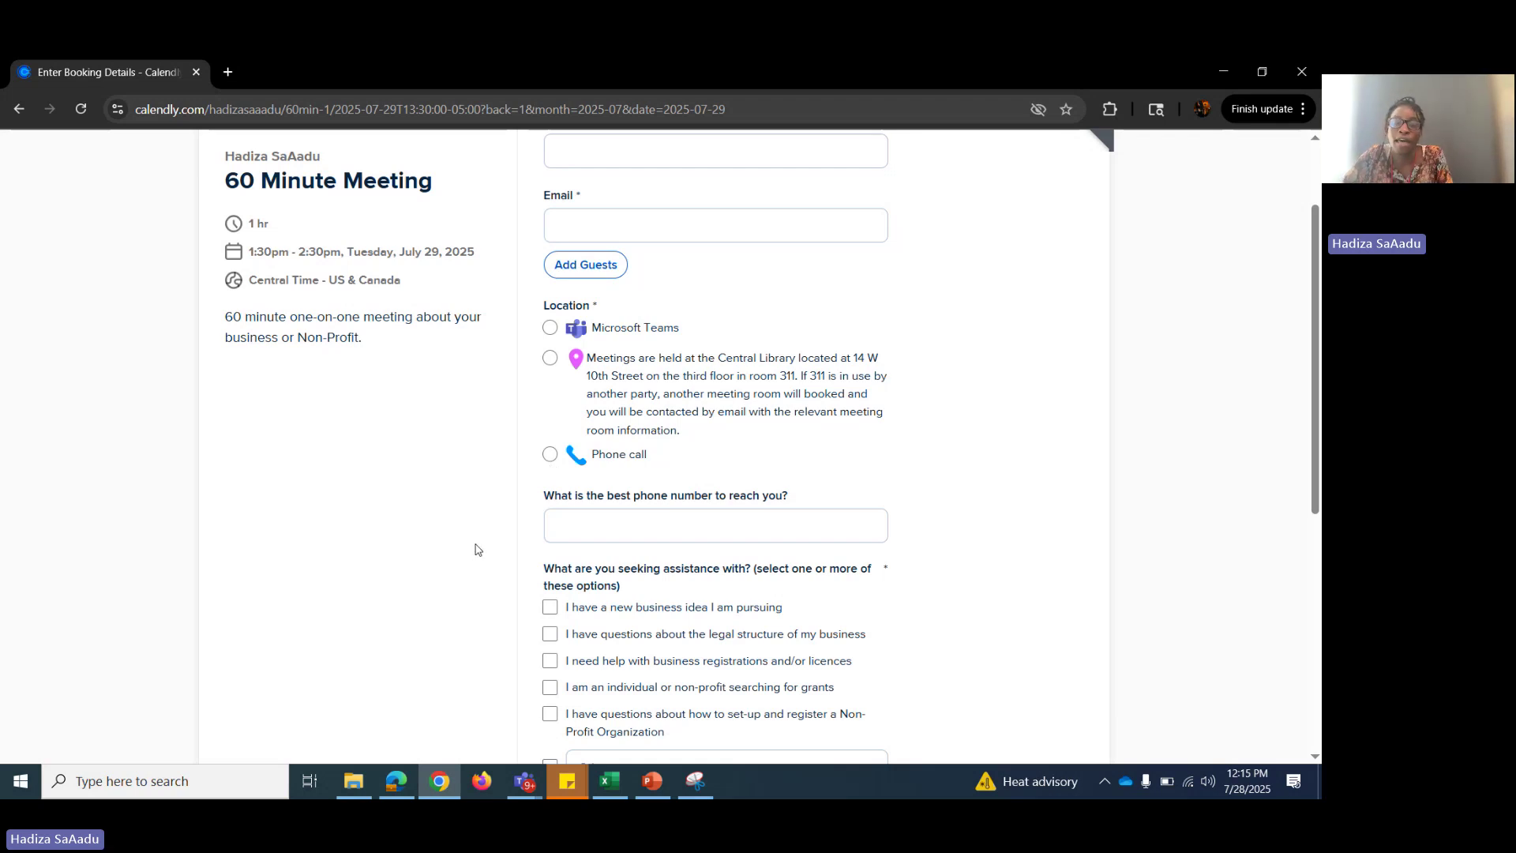
# Read through the booking form's phone, assistance, referral source, additional comments and text message fields to the end of the form.
pyautogui.scroll(-2, 478, 549)
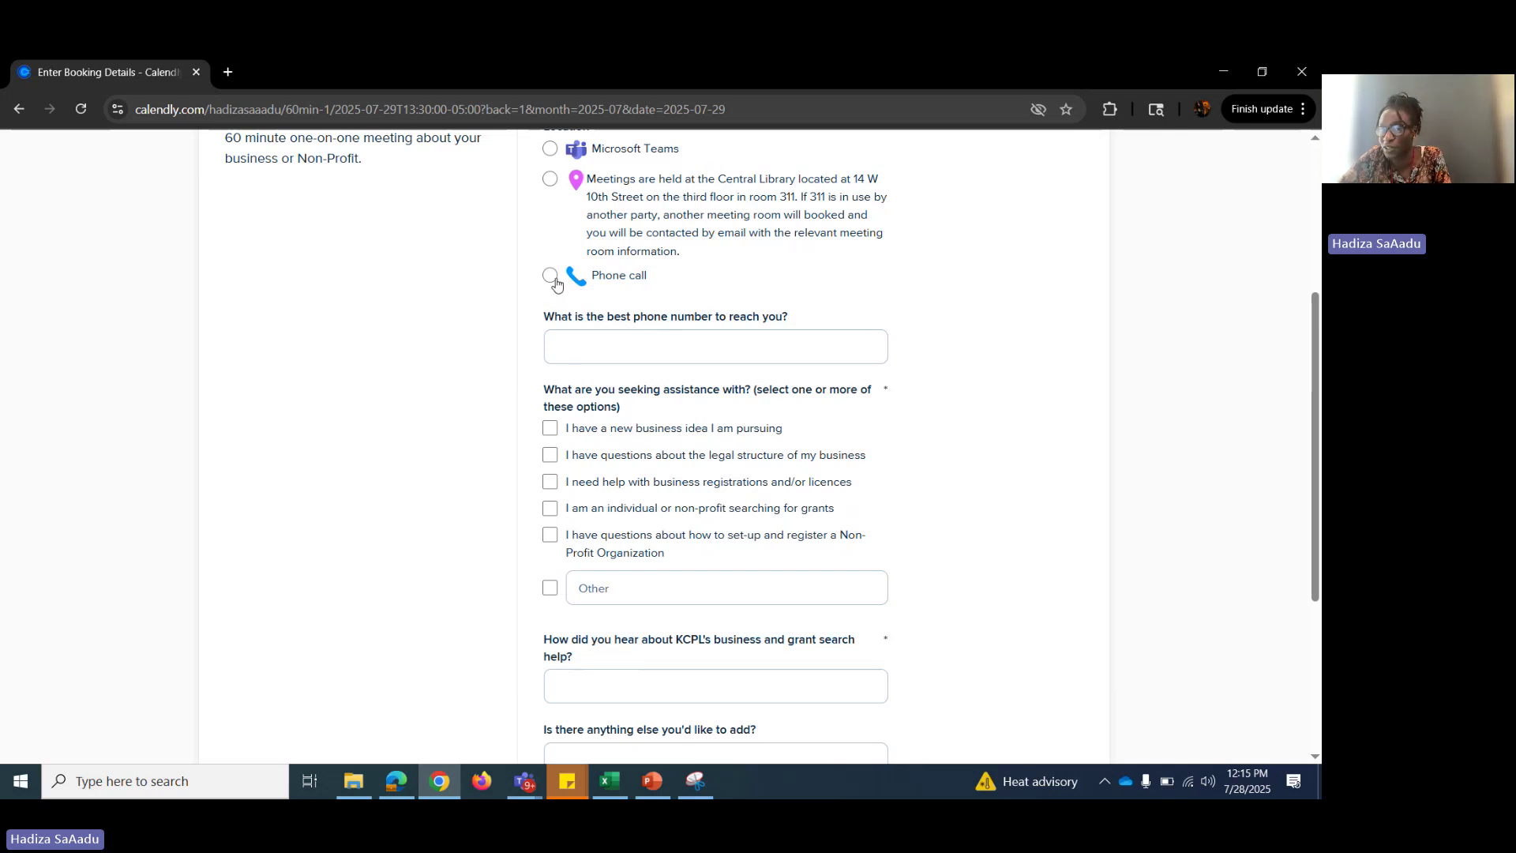
pyautogui.scroll(-2, 542, 464)
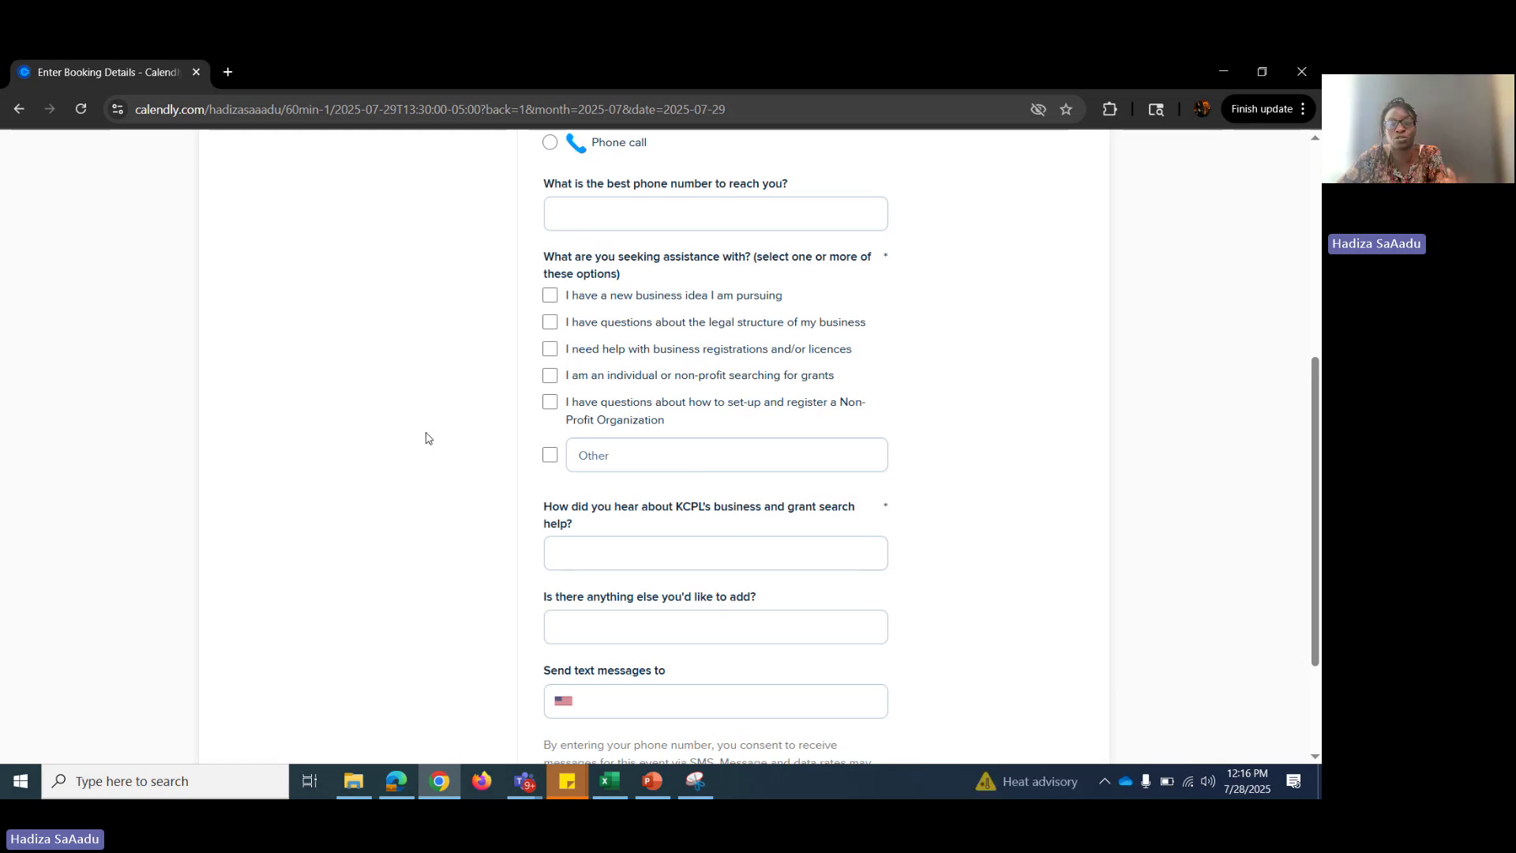
pyautogui.scroll(-1, 426, 438)
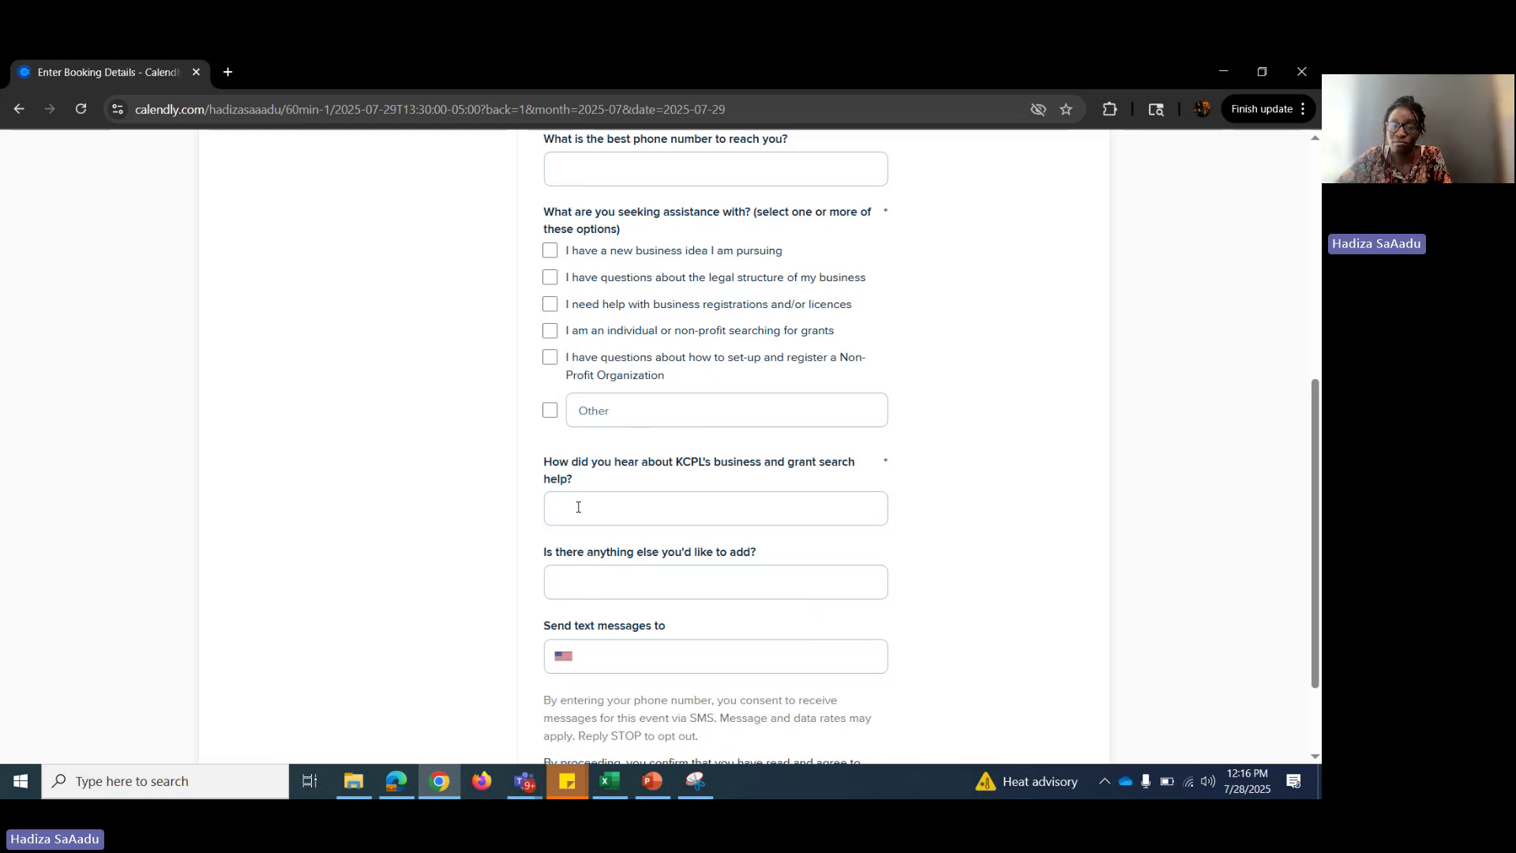
pyautogui.scroll(-1, 578, 507)
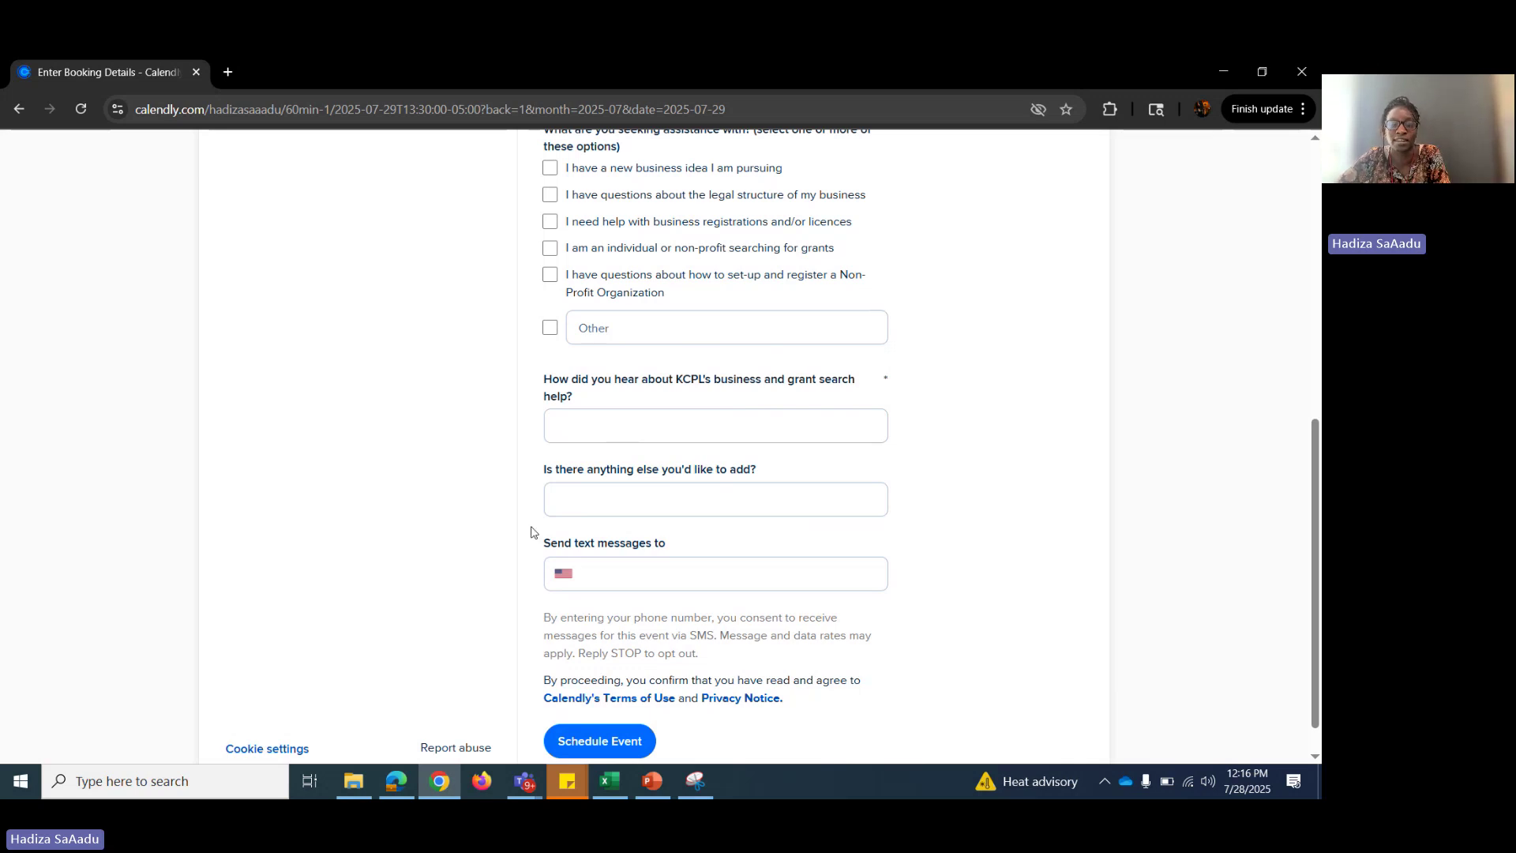
pyautogui.scroll(-1, 611, 484)
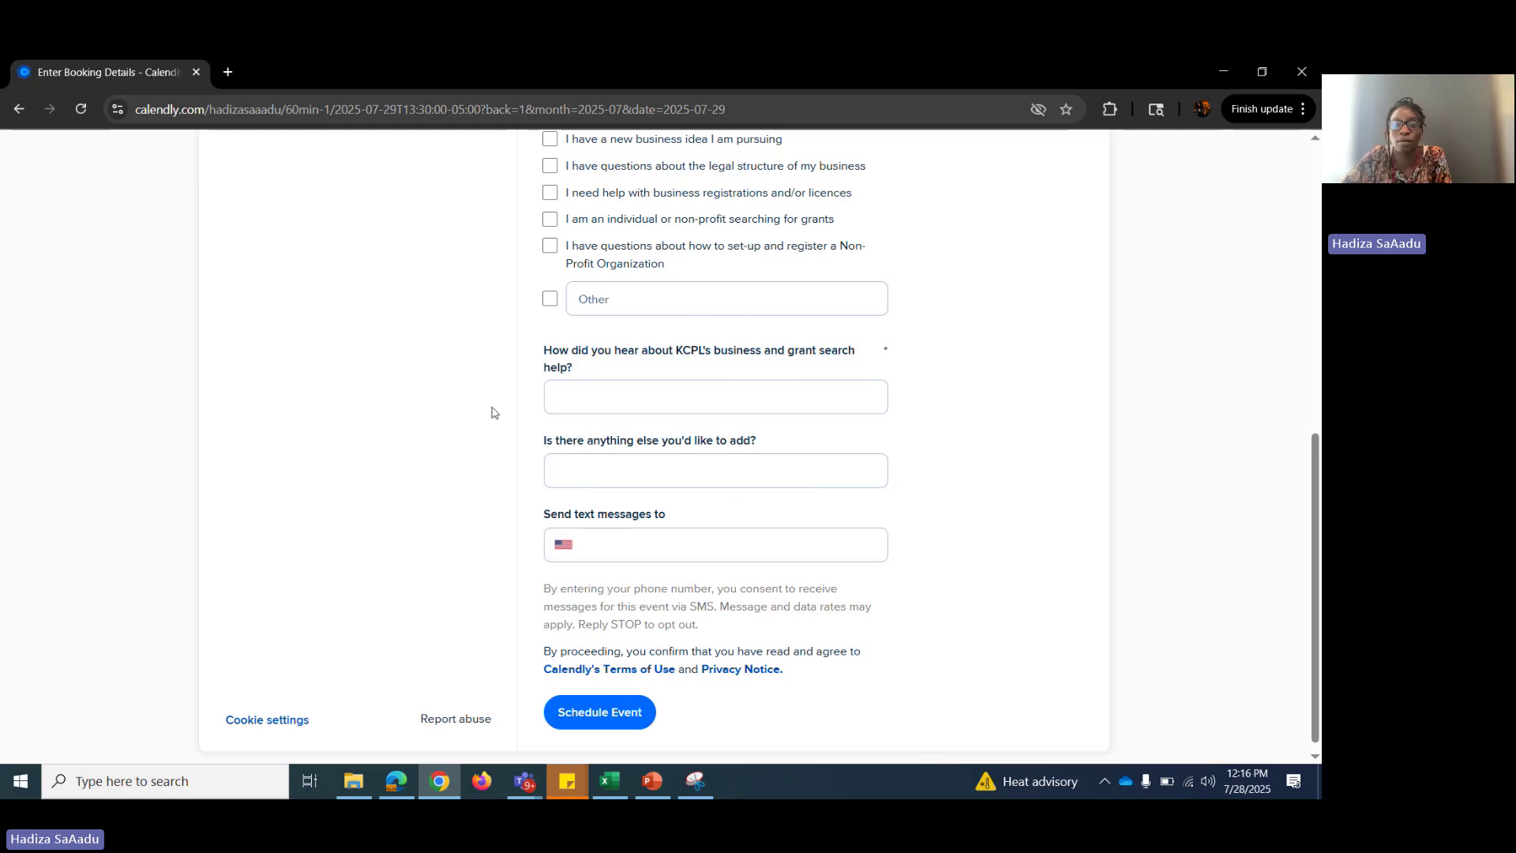
pyautogui.scroll(-1, 492, 412)
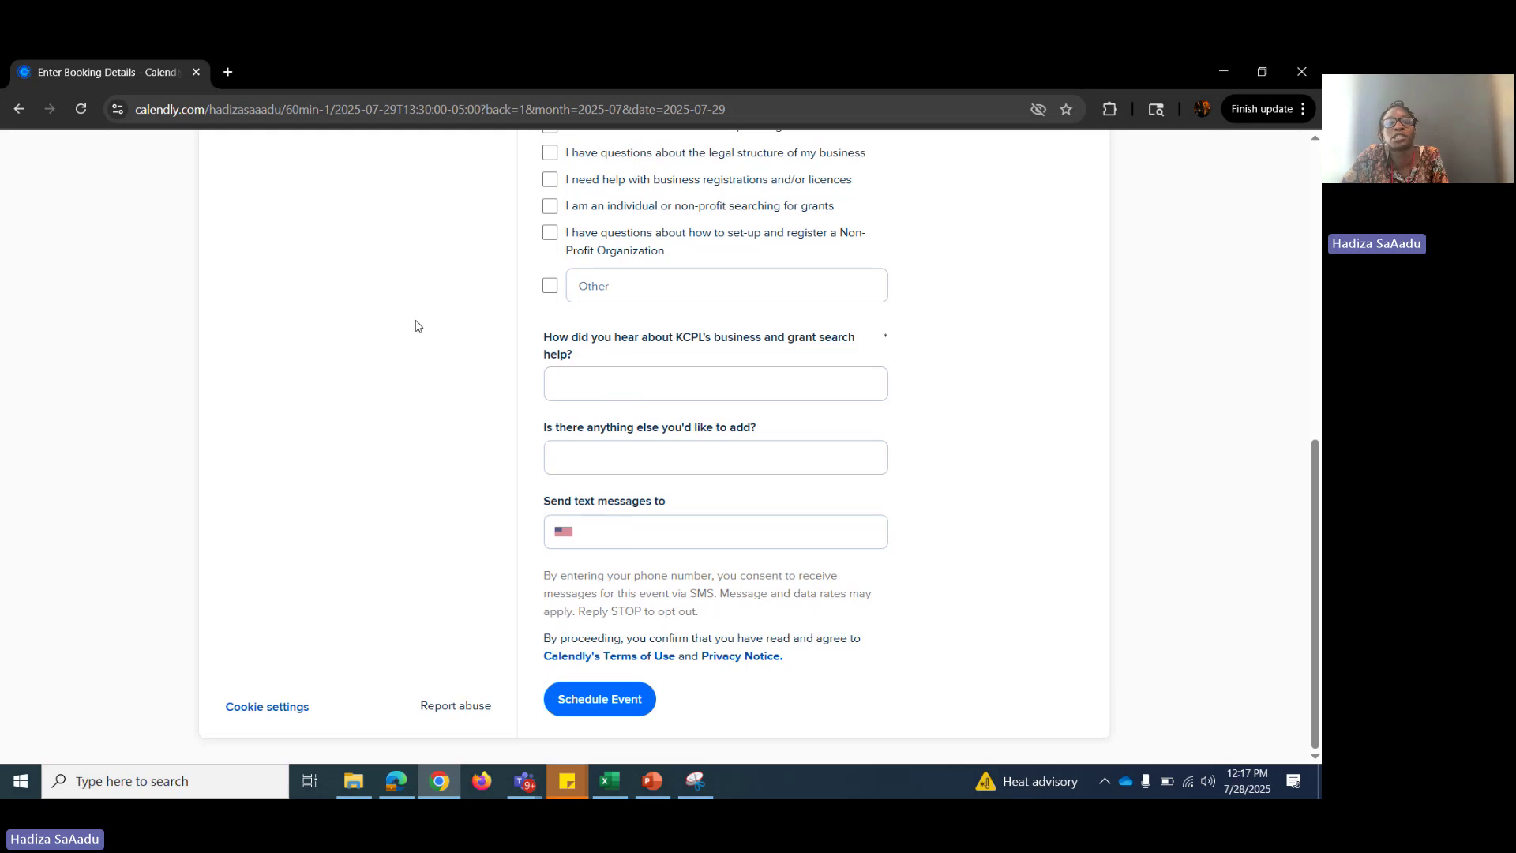
# Leave the 60 Minute Meeting booking form without scheduling the event, and close the scheduling page.
pyautogui.scroll(3, 417, 325)
pyautogui.scroll(4, 417, 325)
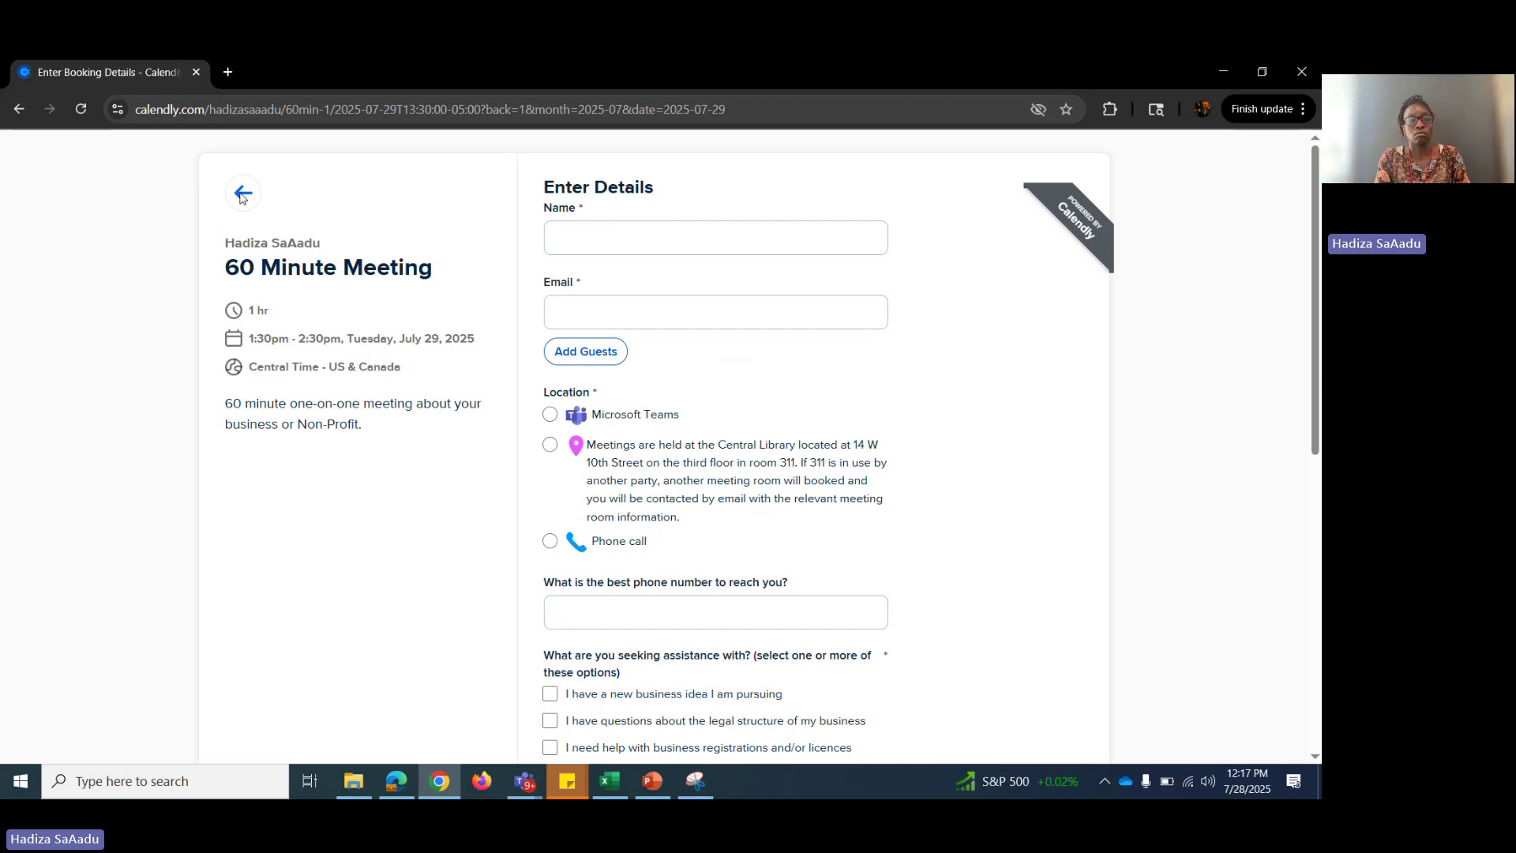
pyautogui.scroll(1, 284, 197)
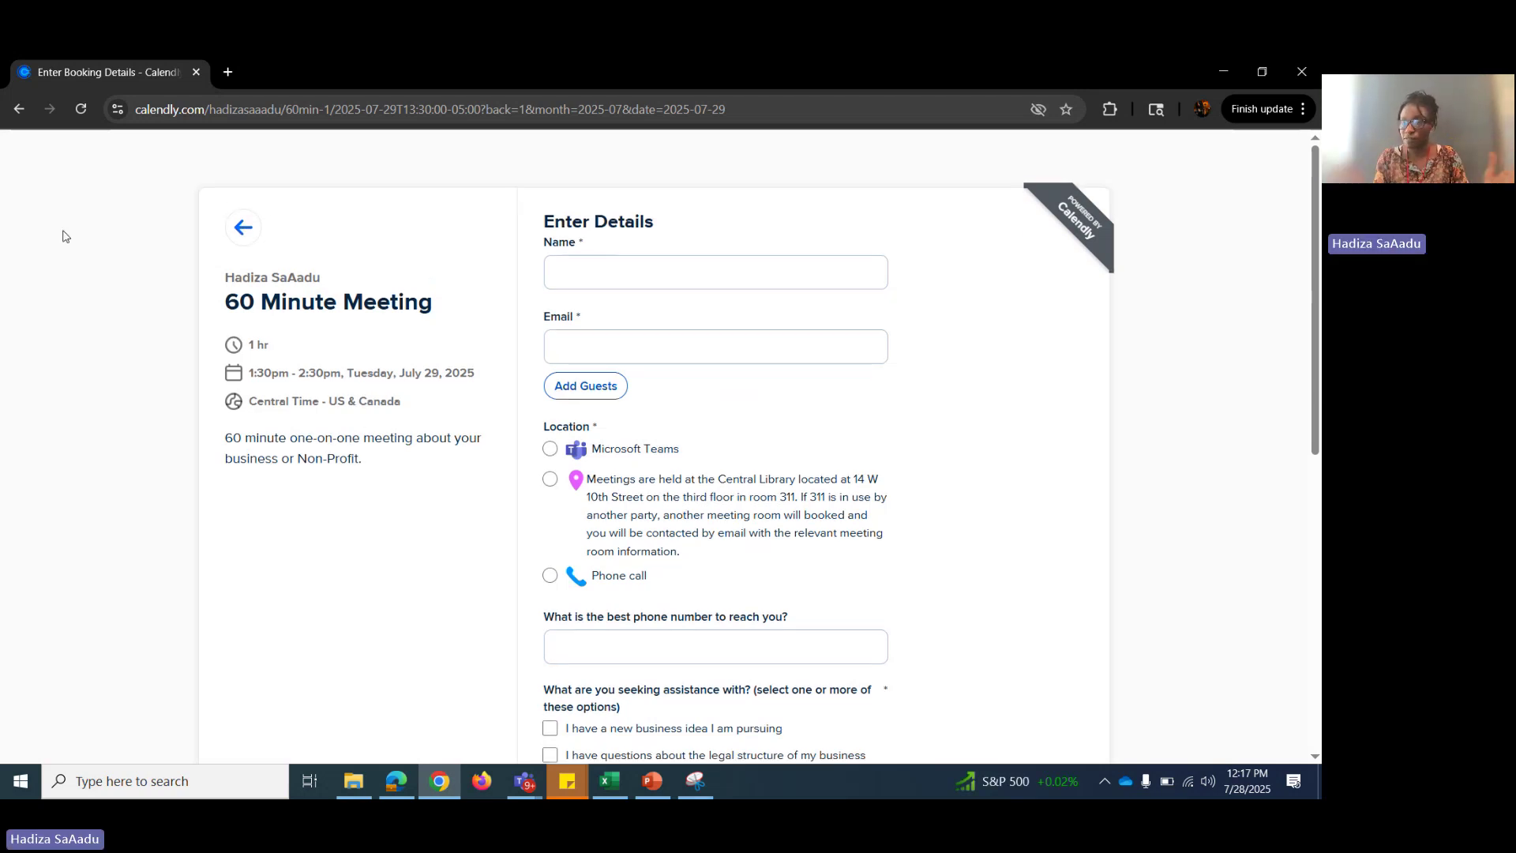
pyautogui.click(251, 236)
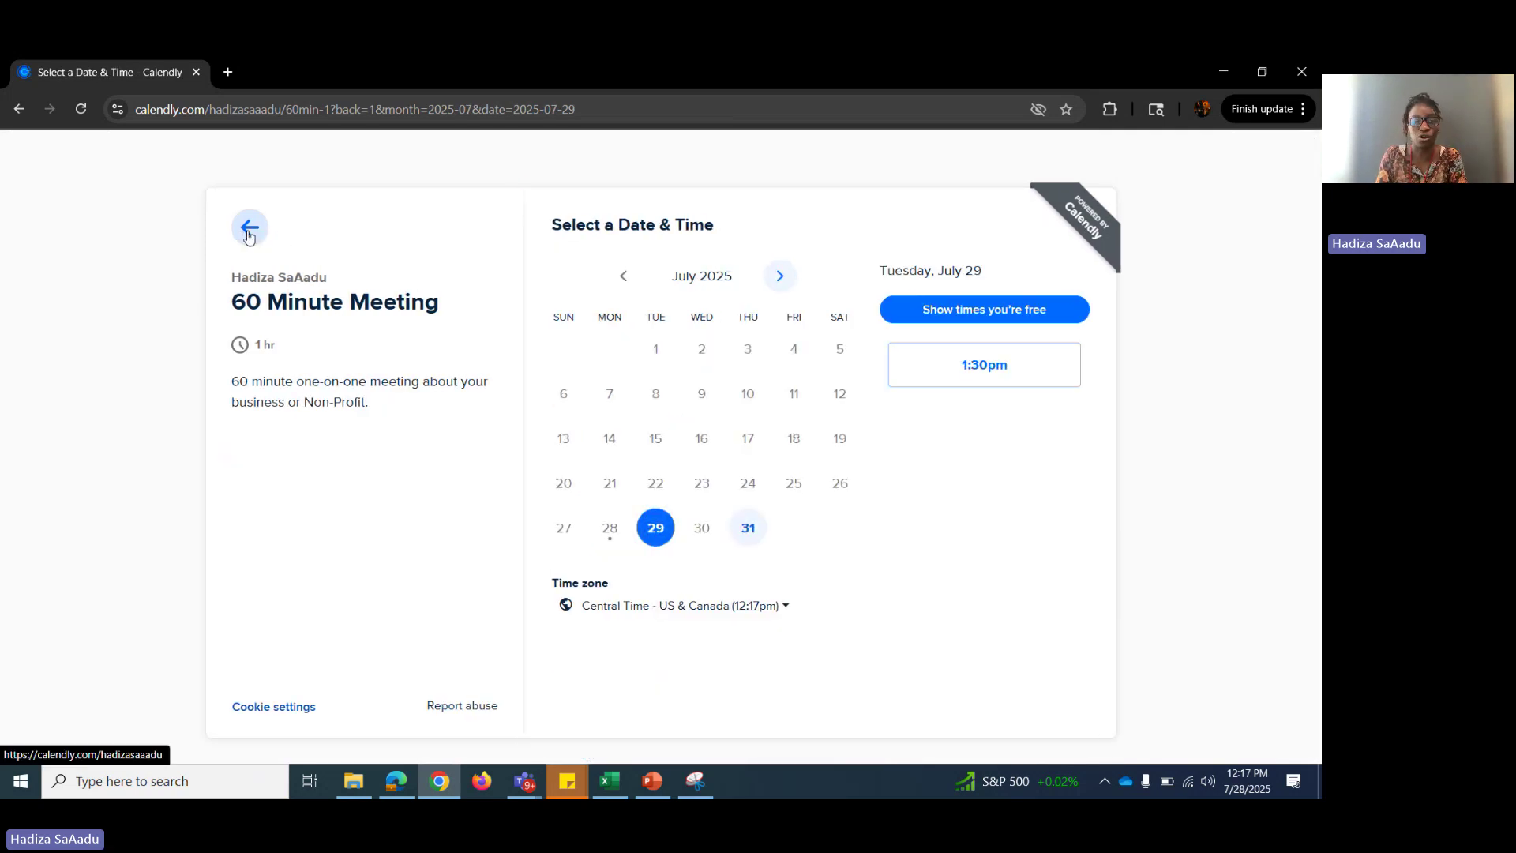
pyautogui.click(249, 235)
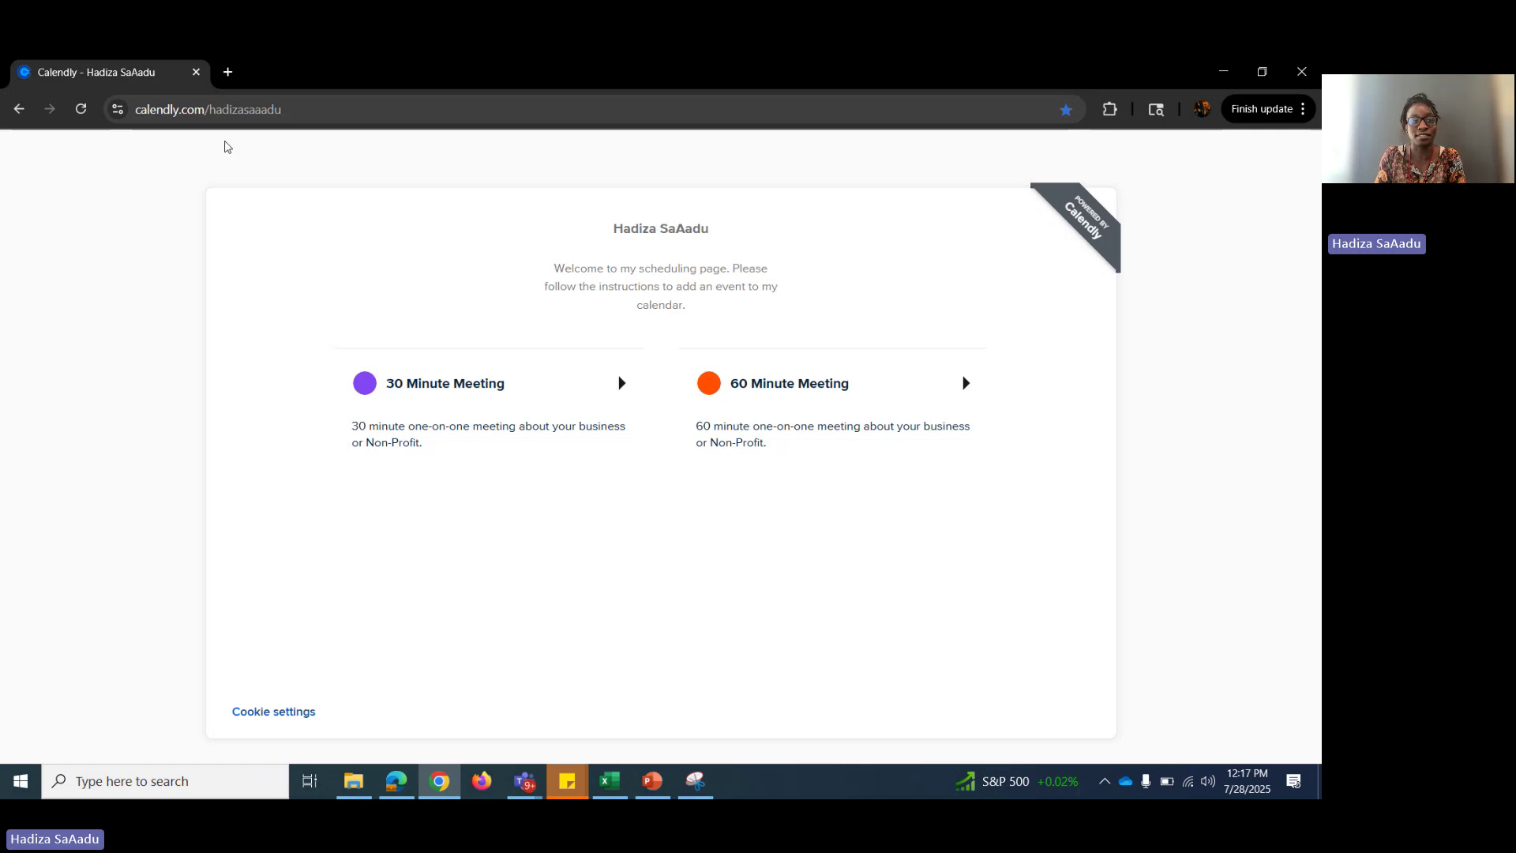
pyautogui.click(17, 110)
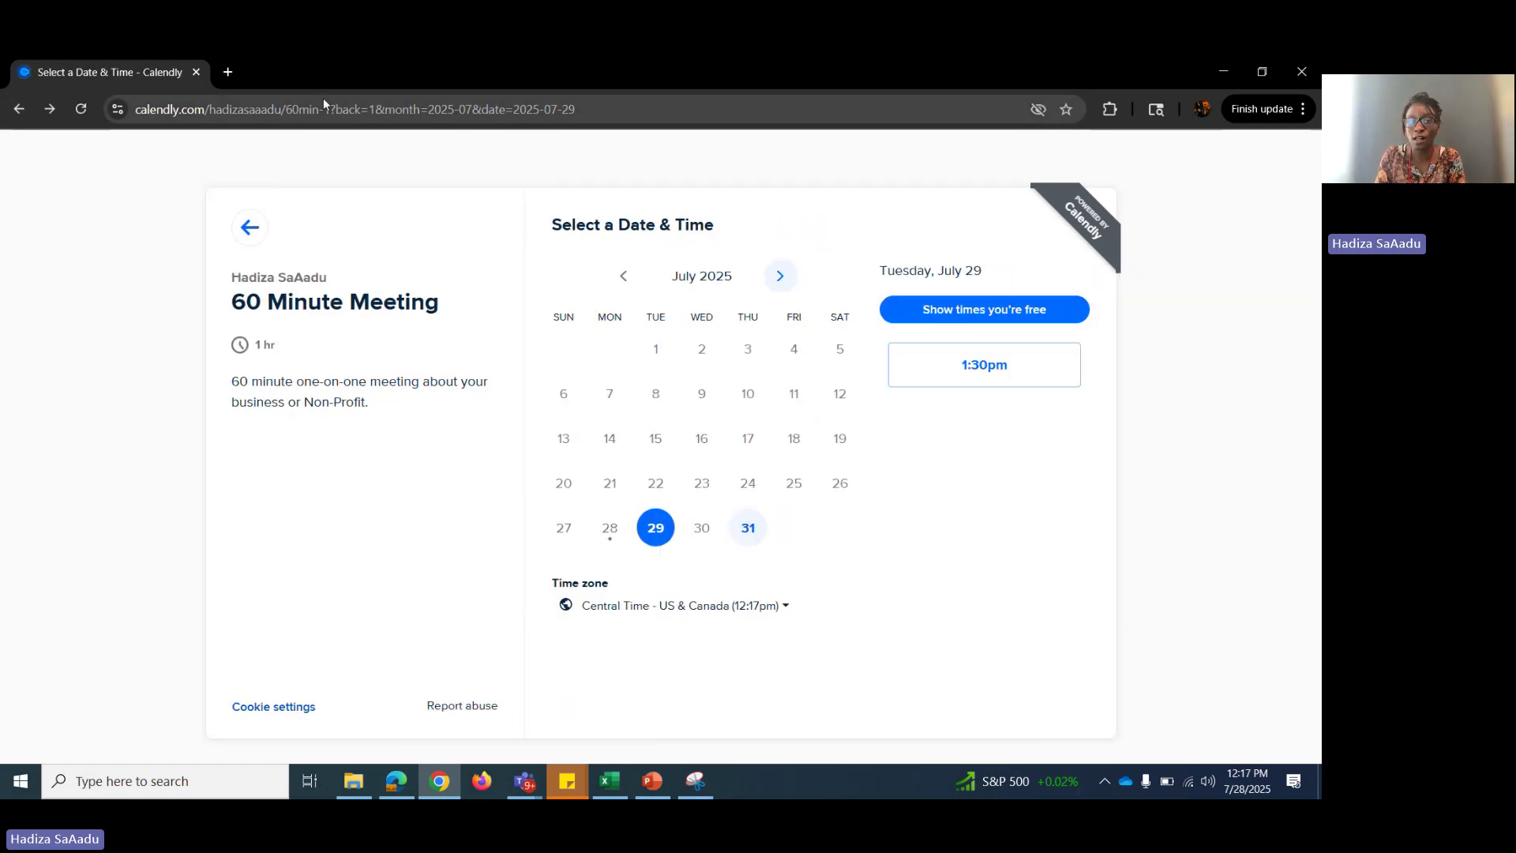
pyautogui.click(196, 72)
pyautogui.tripleClick(1230, 452)
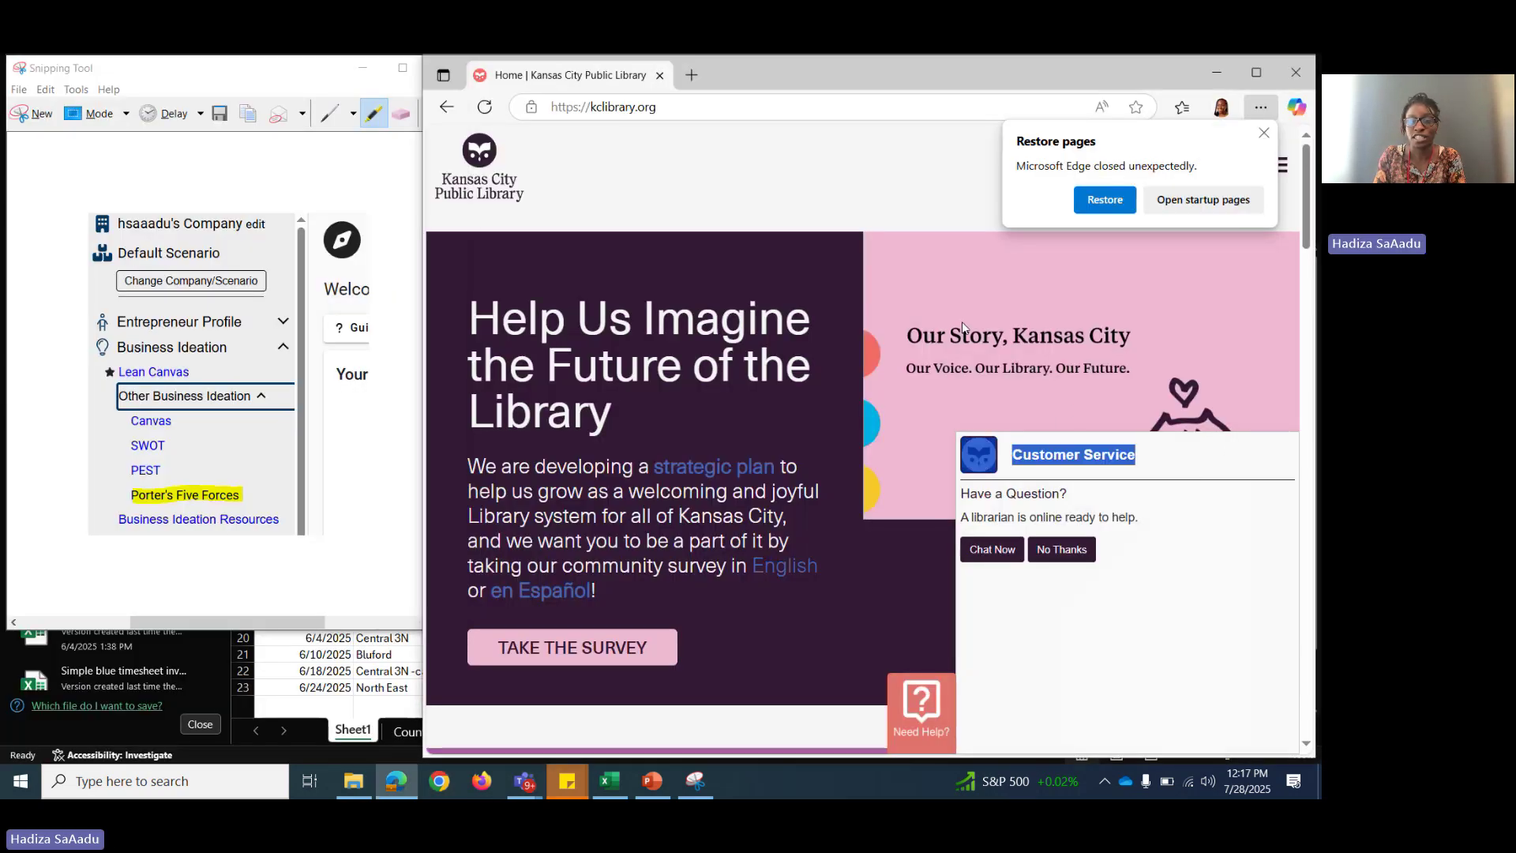